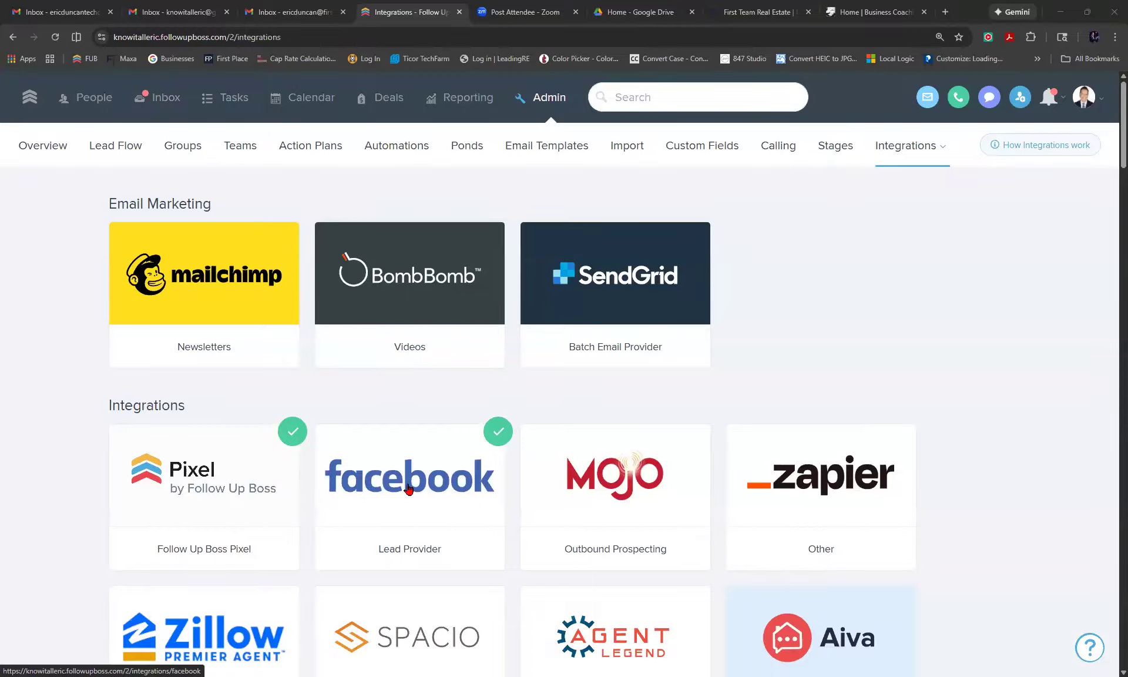
On the Business Coach tab, open the FirstTeam Real Estate site from the 'eric' address suggestion.
{"action": "scroll", "coordinate": [408, 489], "scroll_direction": "down", "scroll_amount": 3}
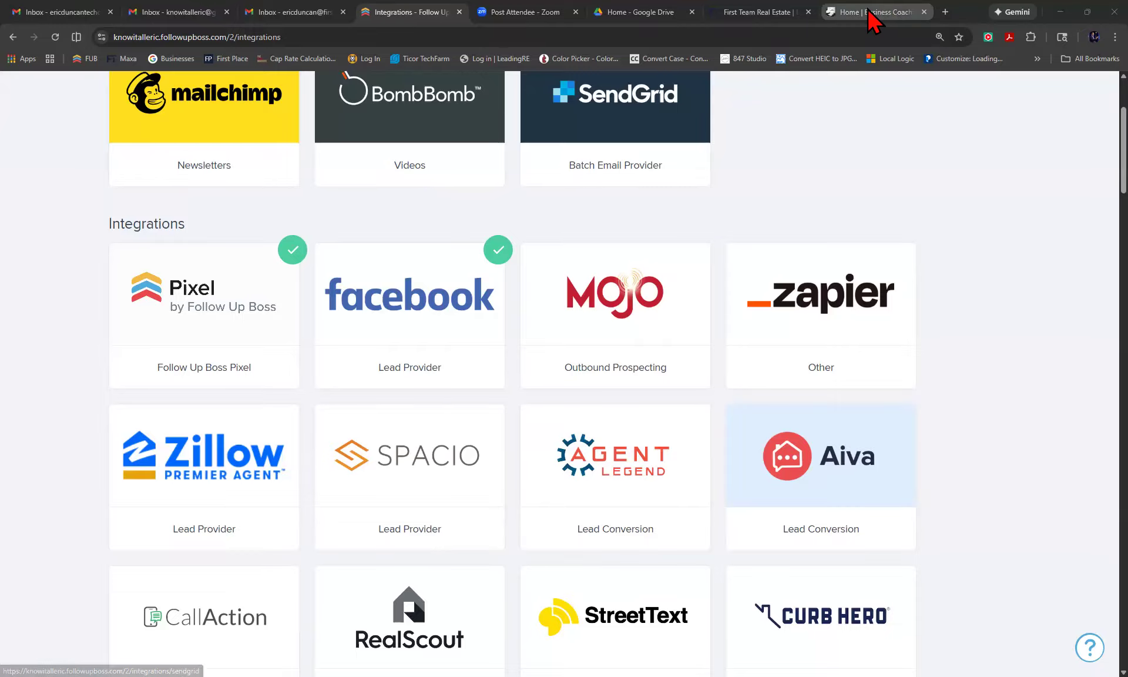
{"action": "key", "text": "ctrl+9"}
{"action": "left_click", "coordinate": [754, 37]}
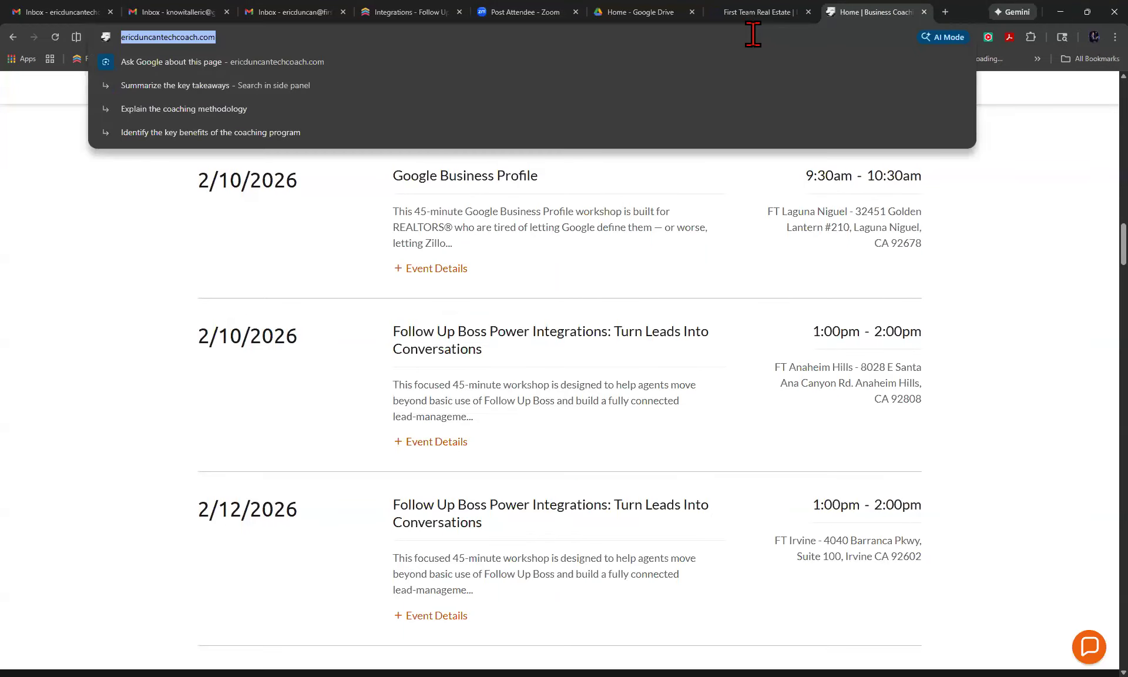
{"action": "type", "text": "eric"}
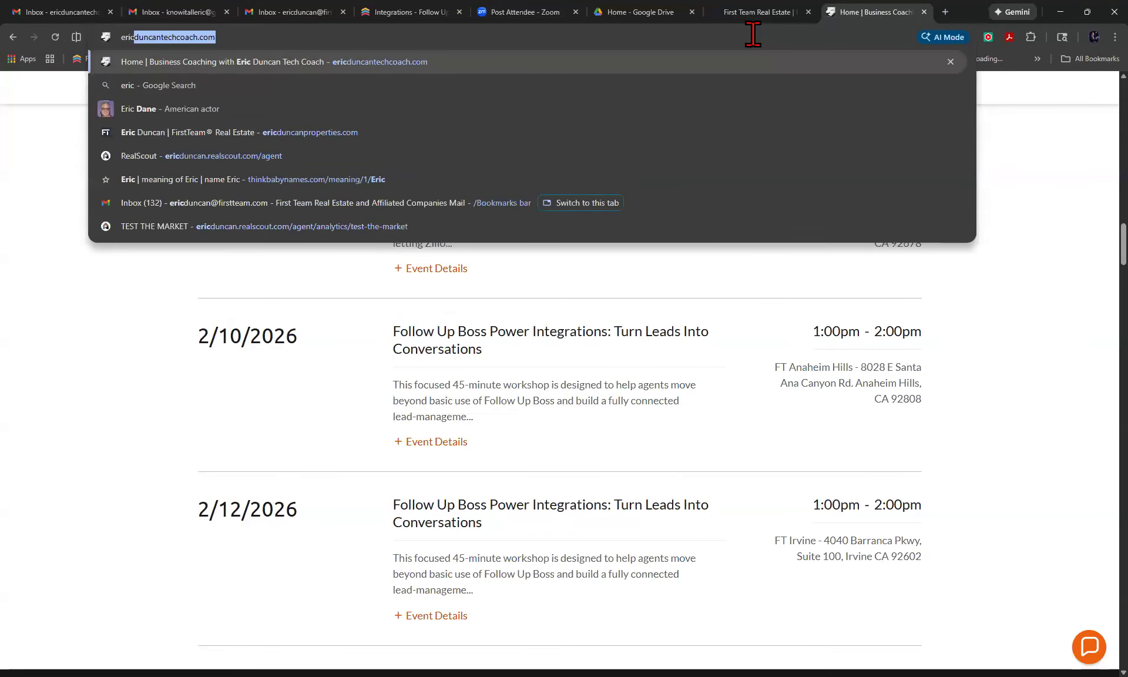
{"action": "left_click", "coordinate": [355, 134]}
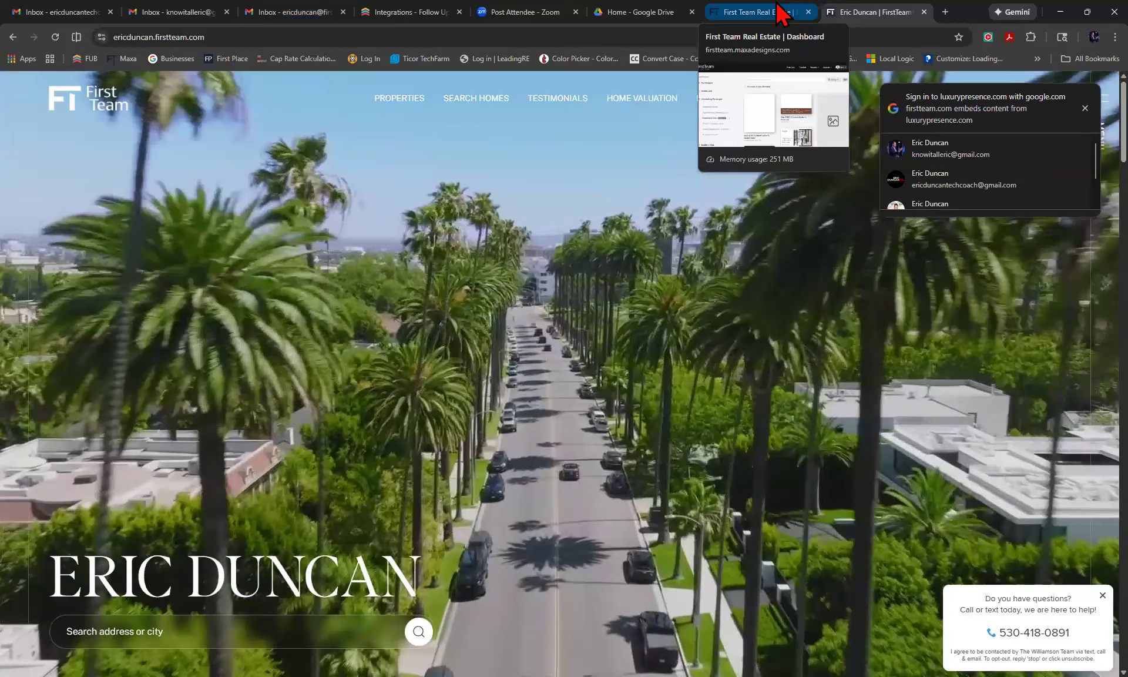
Check the FirstTeam design dashboard, then return to the Follow Up Boss integrations list.
{"action": "left_click", "coordinate": [779, 7]}
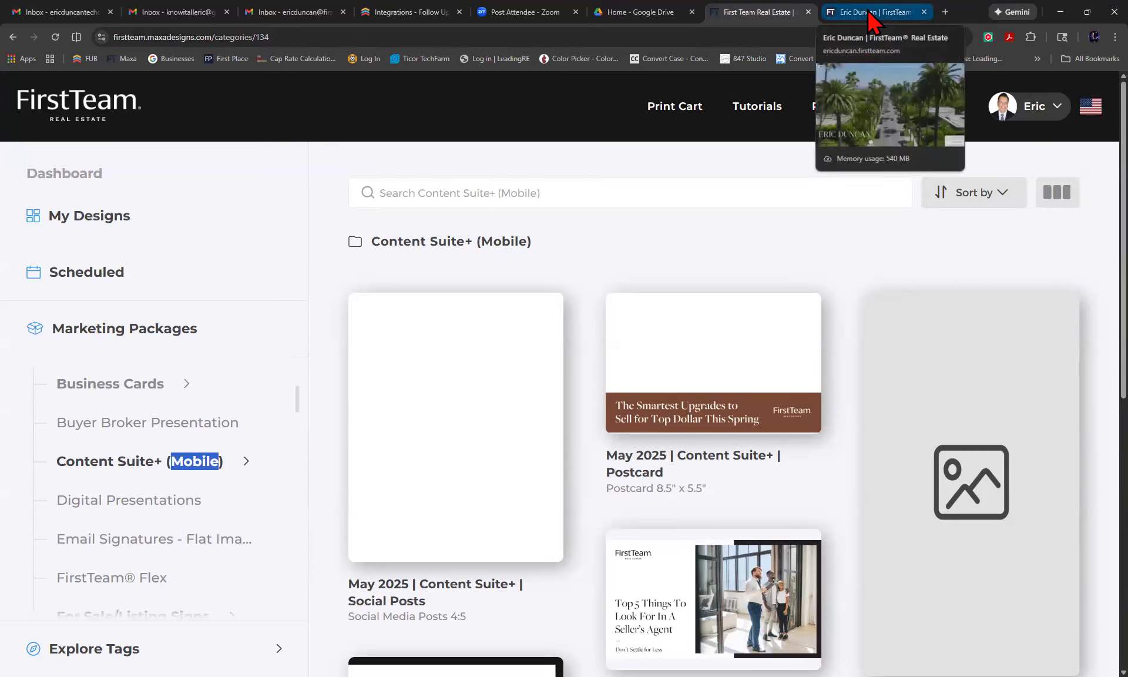
{"action": "left_click", "coordinate": [428, 15]}
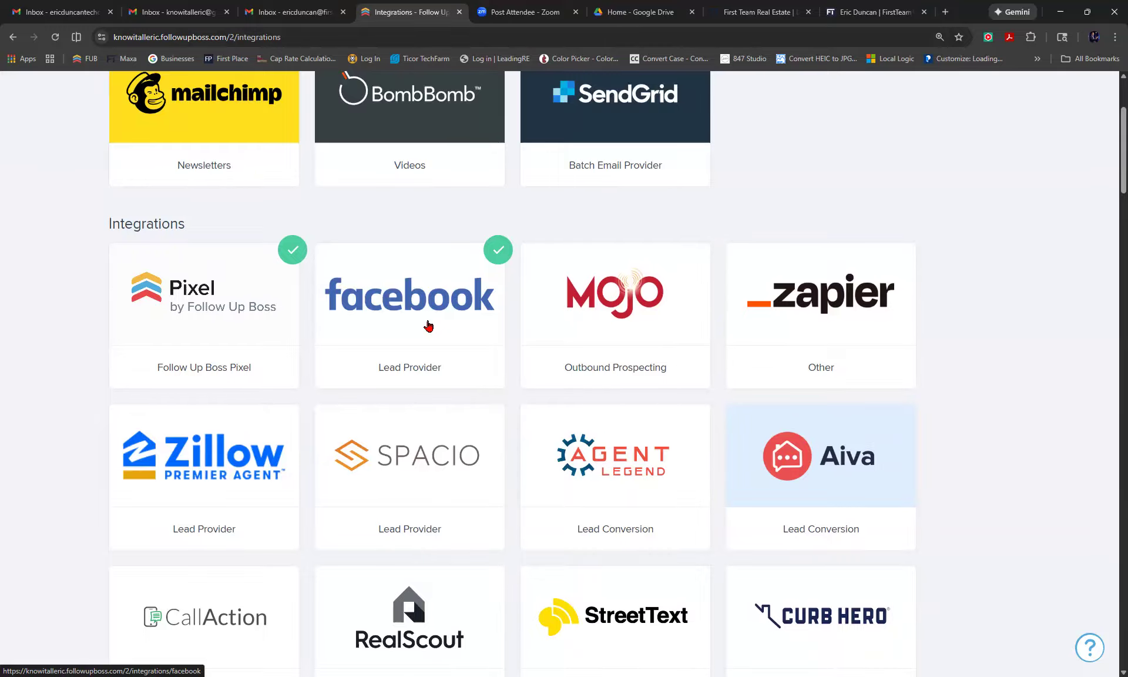
{"action": "scroll", "coordinate": [428, 326], "scroll_direction": "down", "scroll_amount": 1}
{"action": "left_click", "coordinate": [221, 418]}
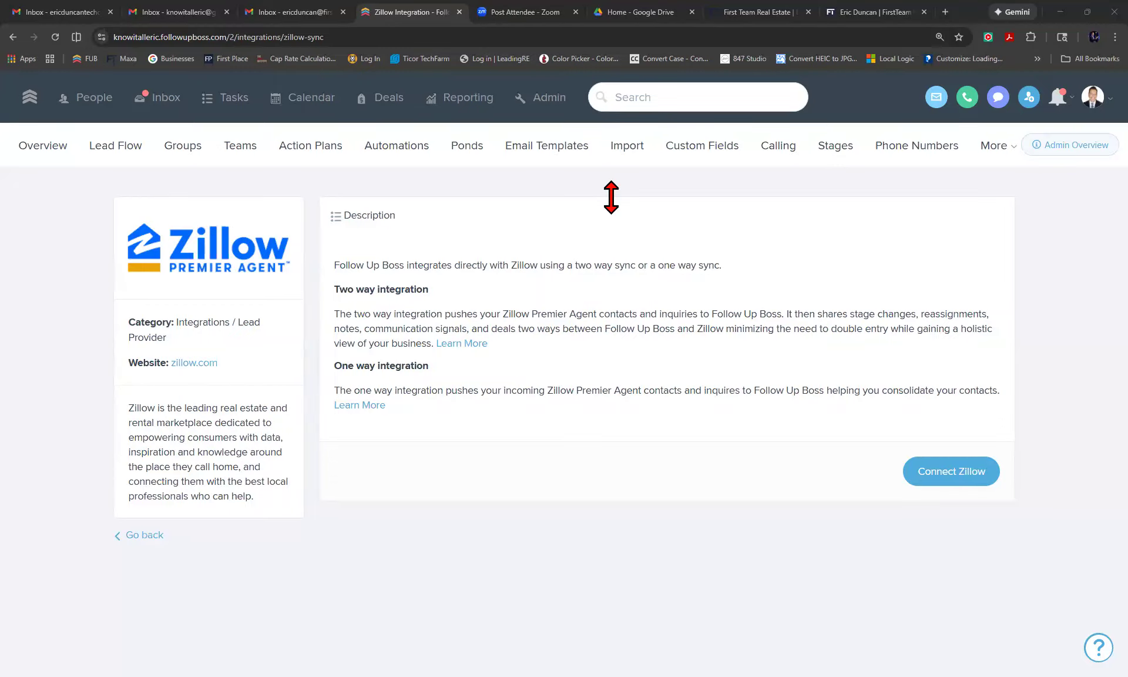
{"action": "left_click", "coordinate": [772, 305]}
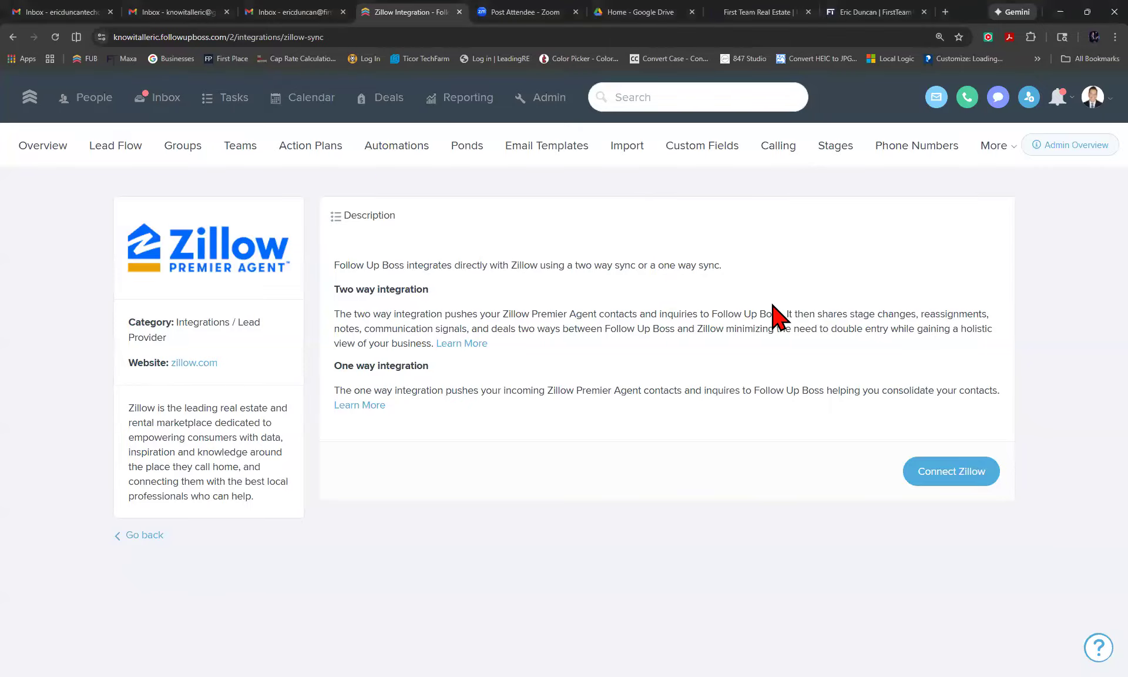
{"action": "left_click", "coordinate": [13, 37]}
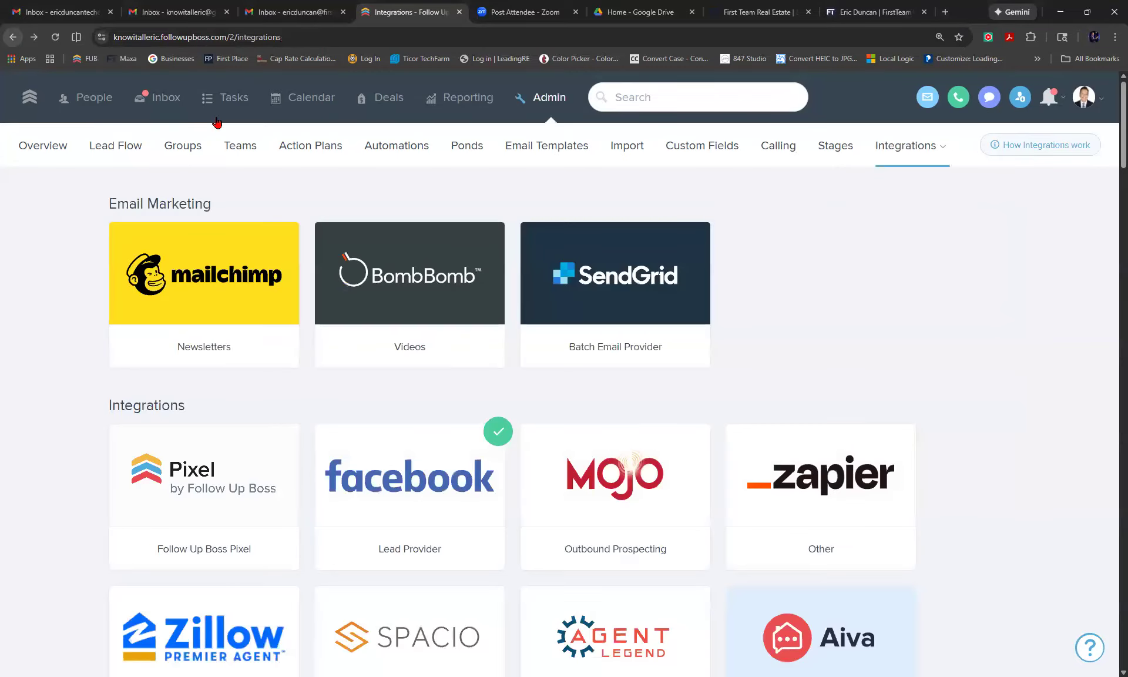
{"action": "scroll", "coordinate": [535, 341], "scroll_direction": "down", "scroll_amount": 3}
{"action": "scroll", "coordinate": [536, 343], "scroll_direction": "down", "scroll_amount": 1}
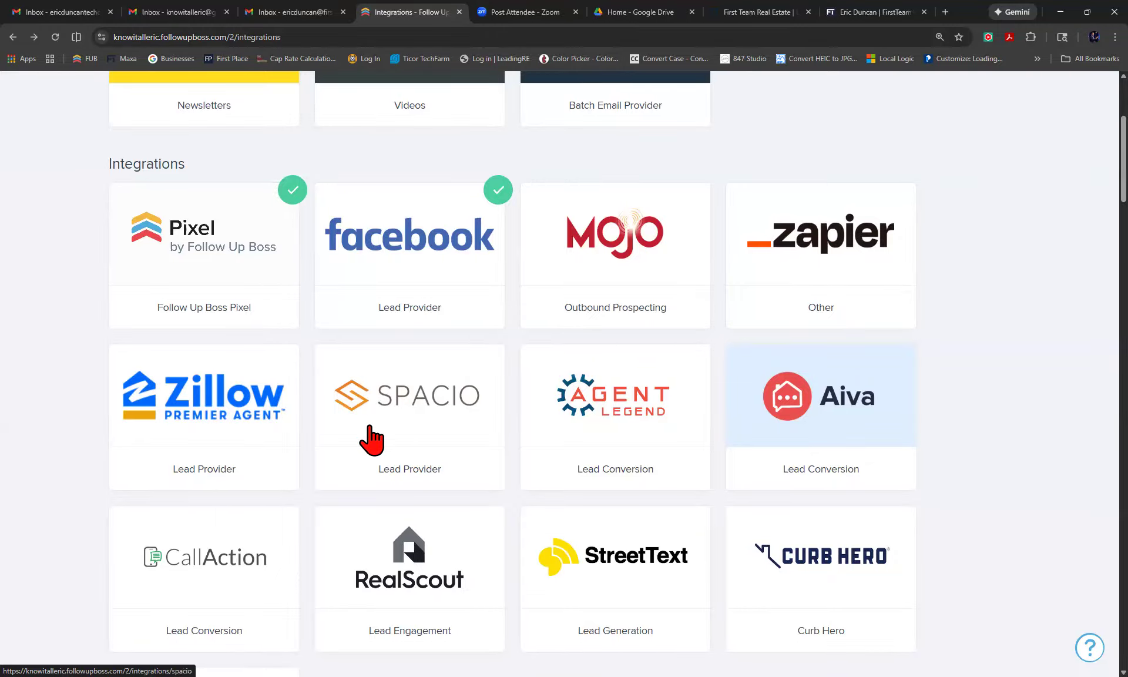
{"action": "scroll", "coordinate": [417, 426], "scroll_direction": "down", "scroll_amount": 2}
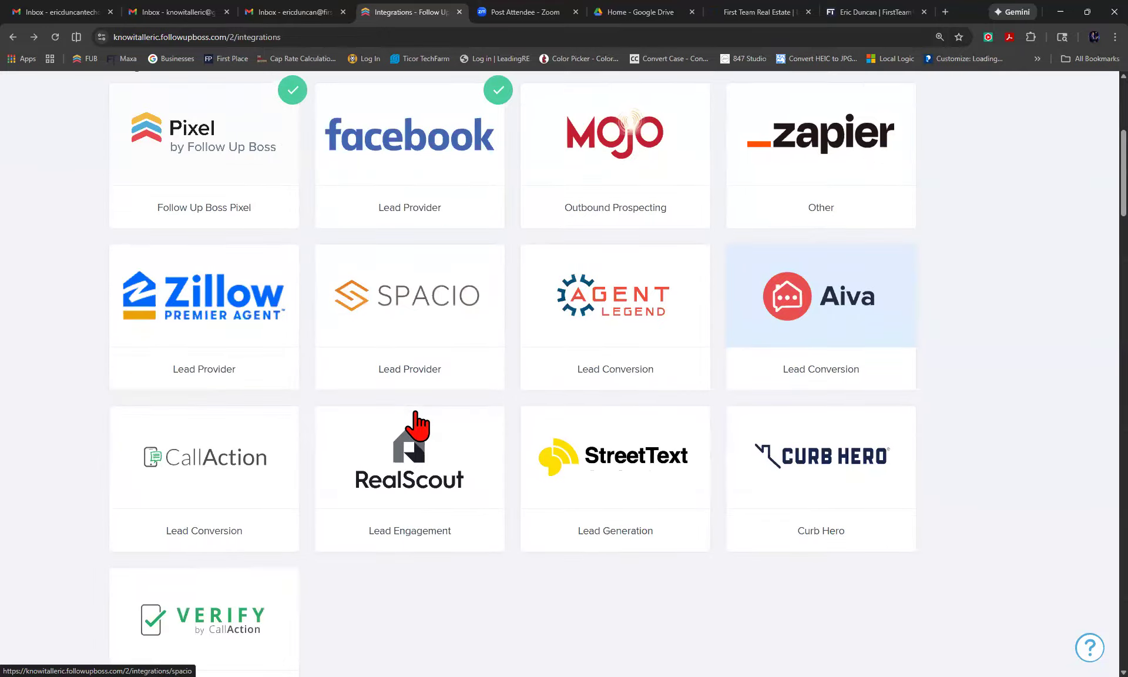
{"action": "scroll", "coordinate": [418, 423], "scroll_direction": "down", "scroll_amount": 2}
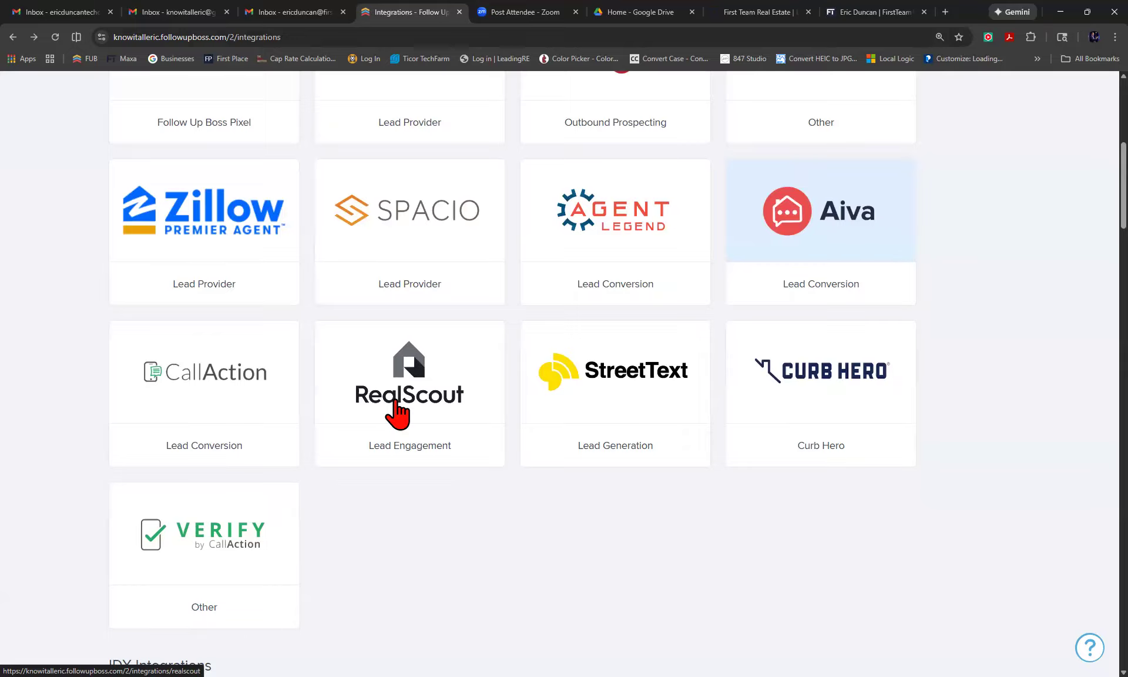
{"action": "scroll", "coordinate": [398, 414], "scroll_direction": "down", "scroll_amount": 3}
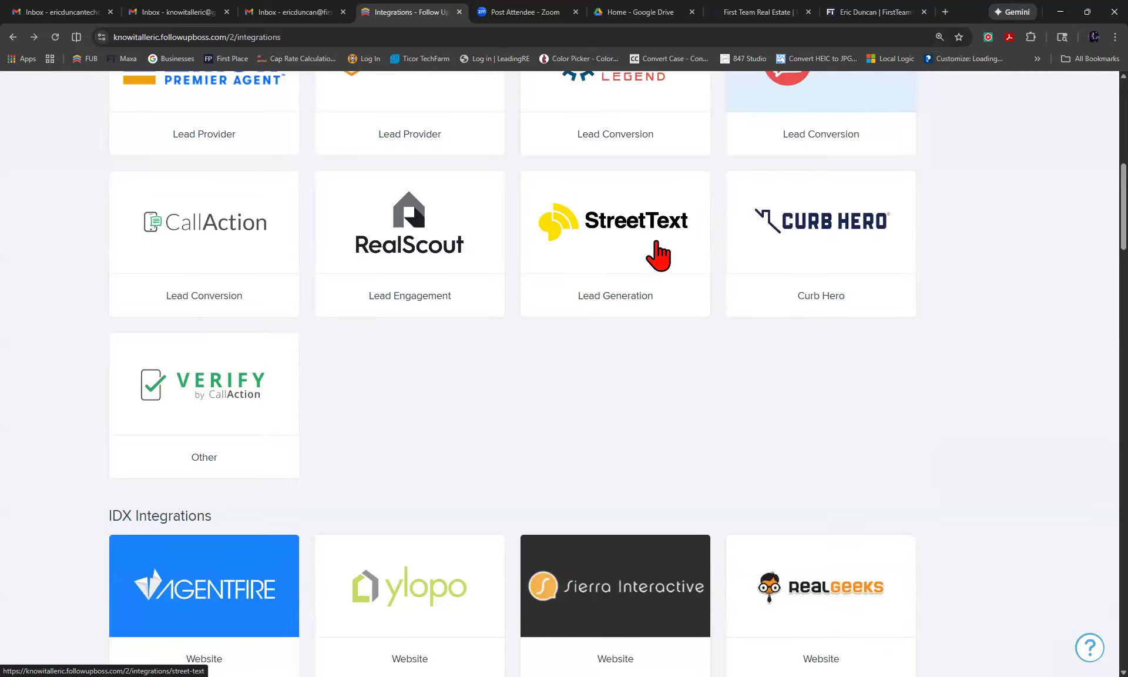
{"action": "scroll", "coordinate": [658, 256], "scroll_direction": "down", "scroll_amount": 5}
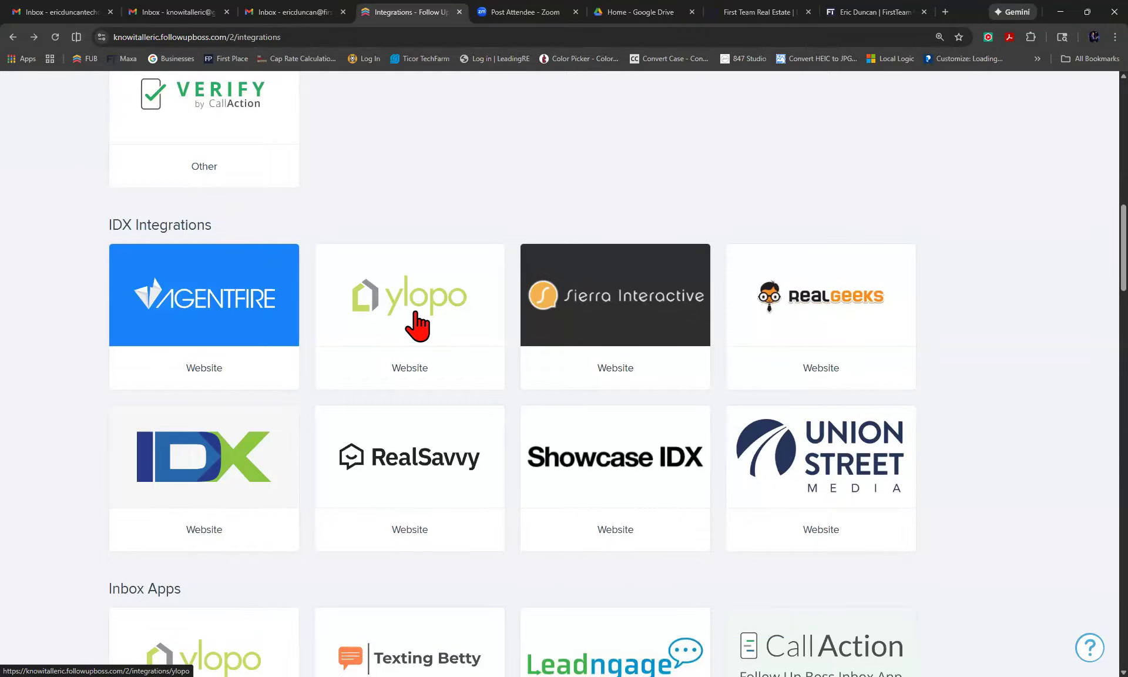
Browse the Follow Up Boss integrations gallery to the bottom and back, then go to Admin.
{"action": "scroll", "coordinate": [662, 378], "scroll_direction": "down", "scroll_amount": 5}
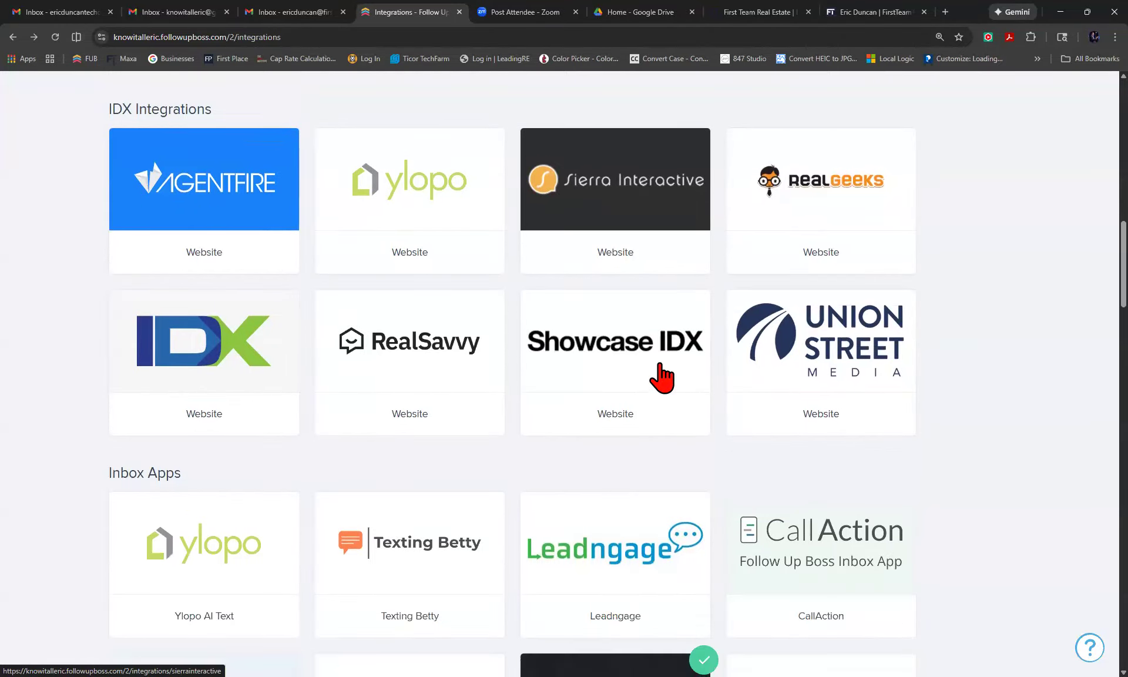
{"action": "scroll", "coordinate": [662, 377], "scroll_direction": "down", "scroll_amount": 5}
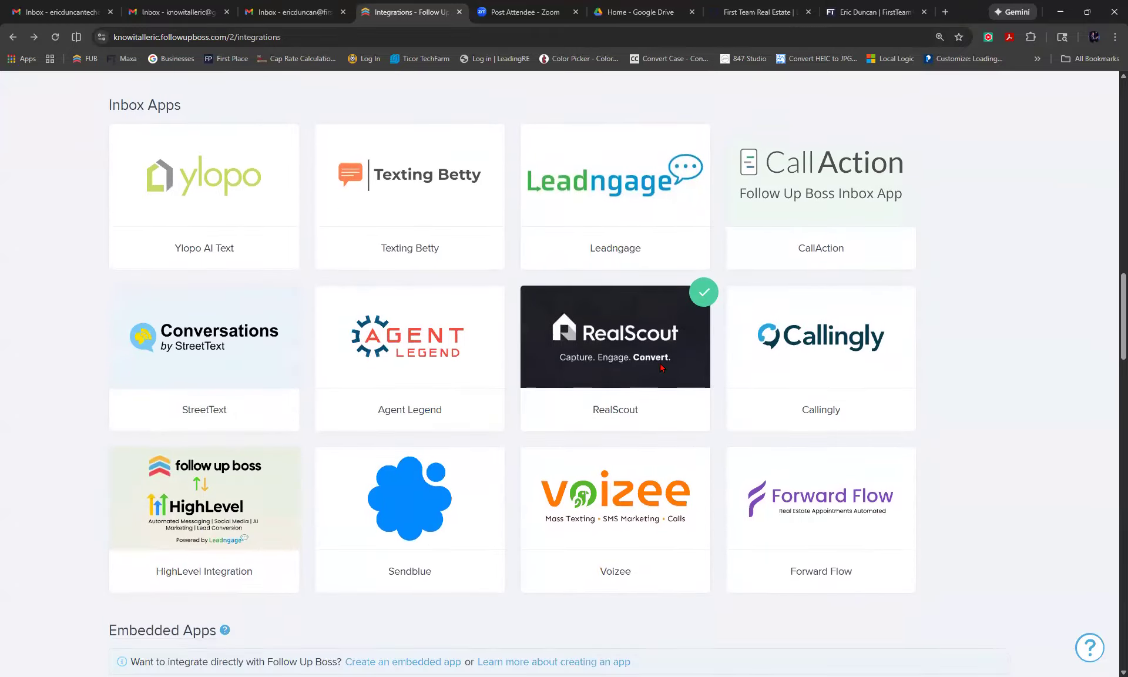
{"action": "scroll", "coordinate": [660, 367], "scroll_direction": "down", "scroll_amount": 10}
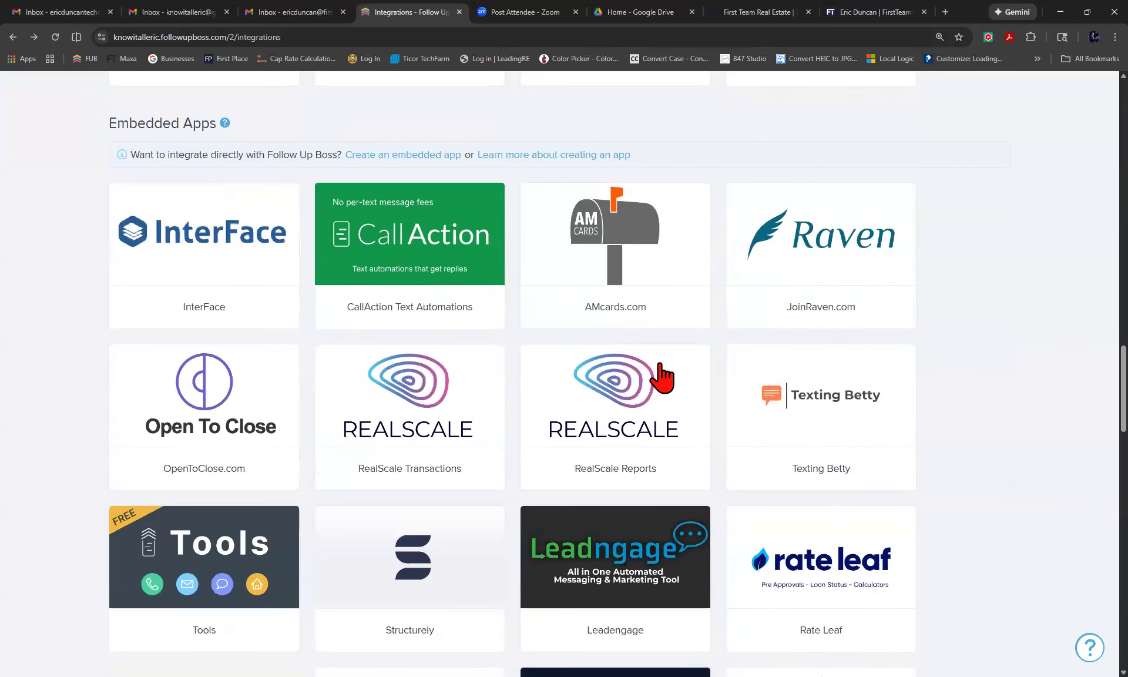
{"action": "scroll", "coordinate": [663, 376], "scroll_direction": "down", "scroll_amount": 6}
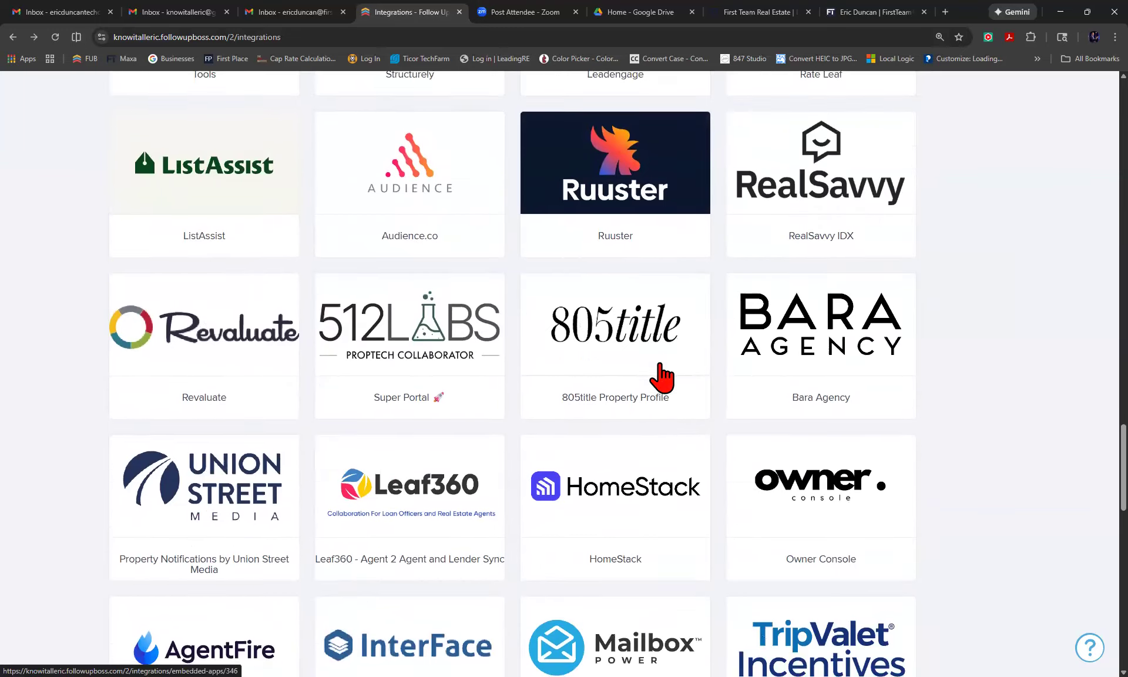
{"action": "scroll", "coordinate": [662, 377], "scroll_direction": "down", "scroll_amount": 6}
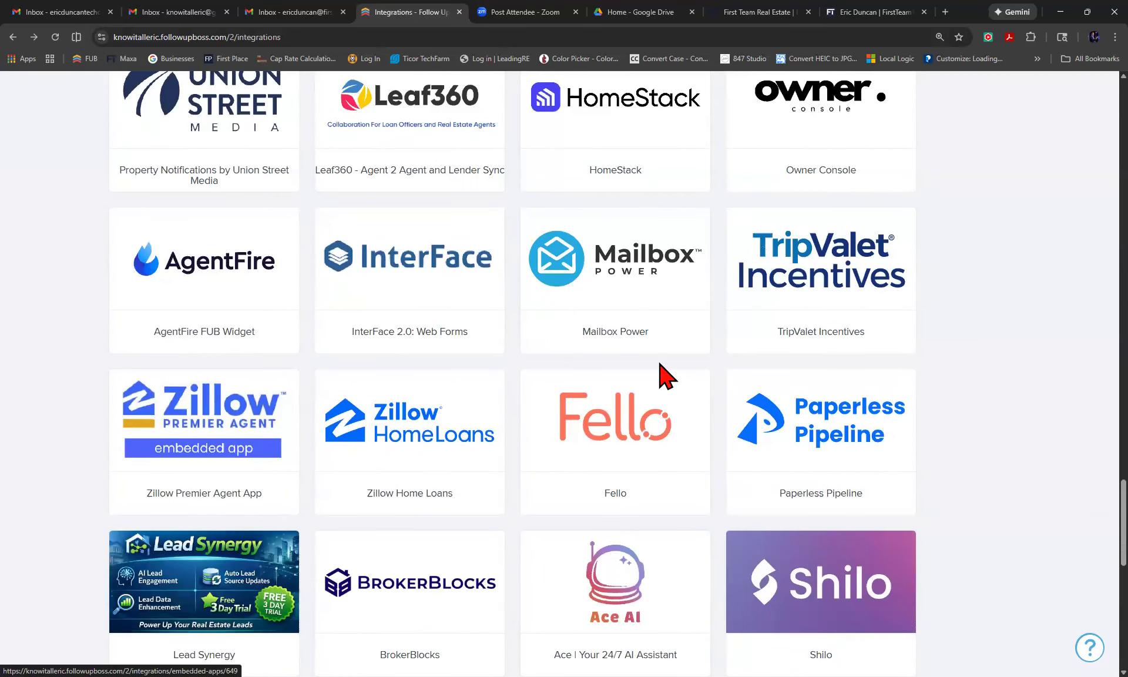
{"action": "scroll", "coordinate": [660, 363], "scroll_direction": "down", "scroll_amount": 5}
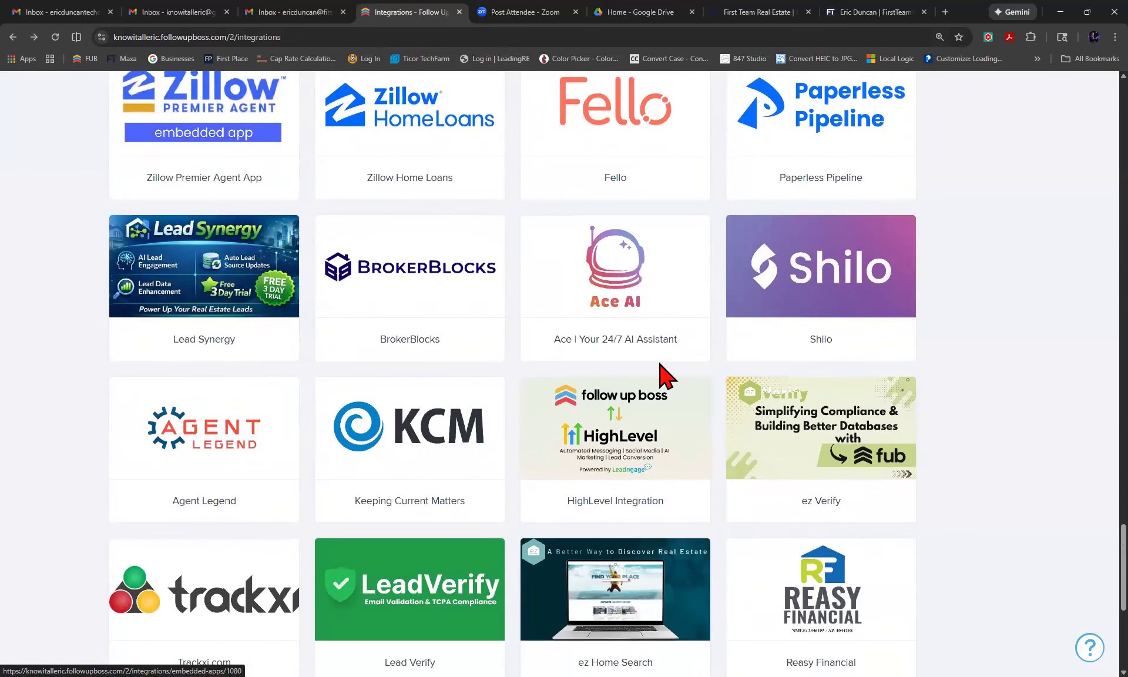
{"action": "scroll", "coordinate": [661, 368], "scroll_direction": "down", "scroll_amount": 4}
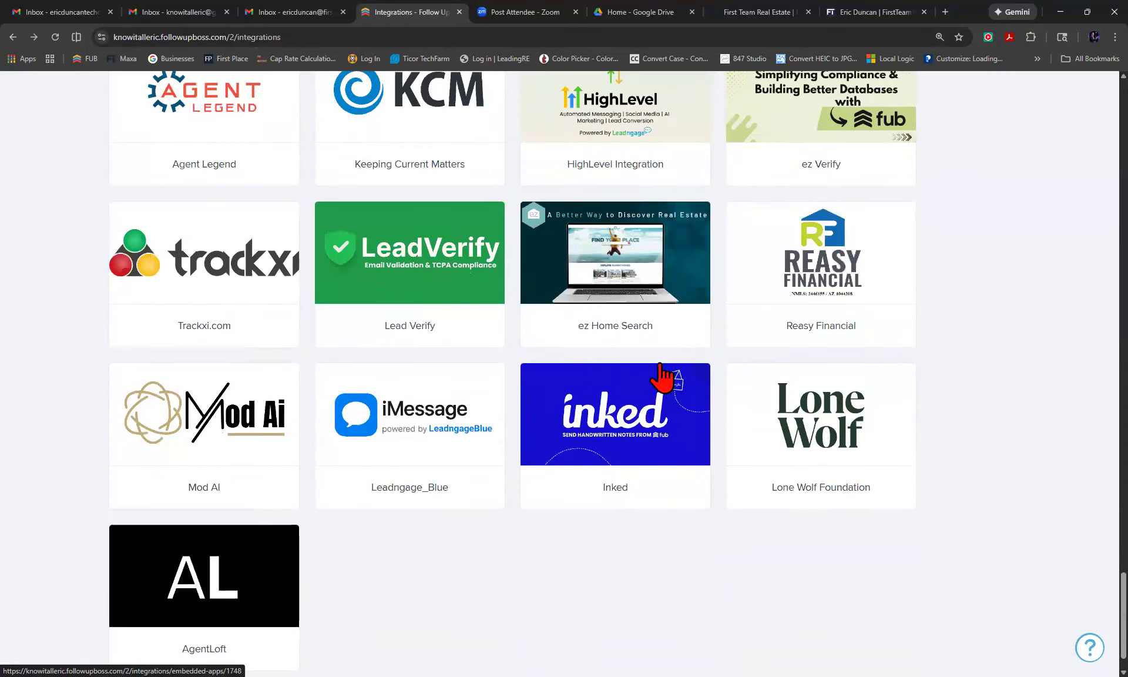
{"action": "scroll", "coordinate": [664, 376], "scroll_direction": "up", "scroll_amount": 18}
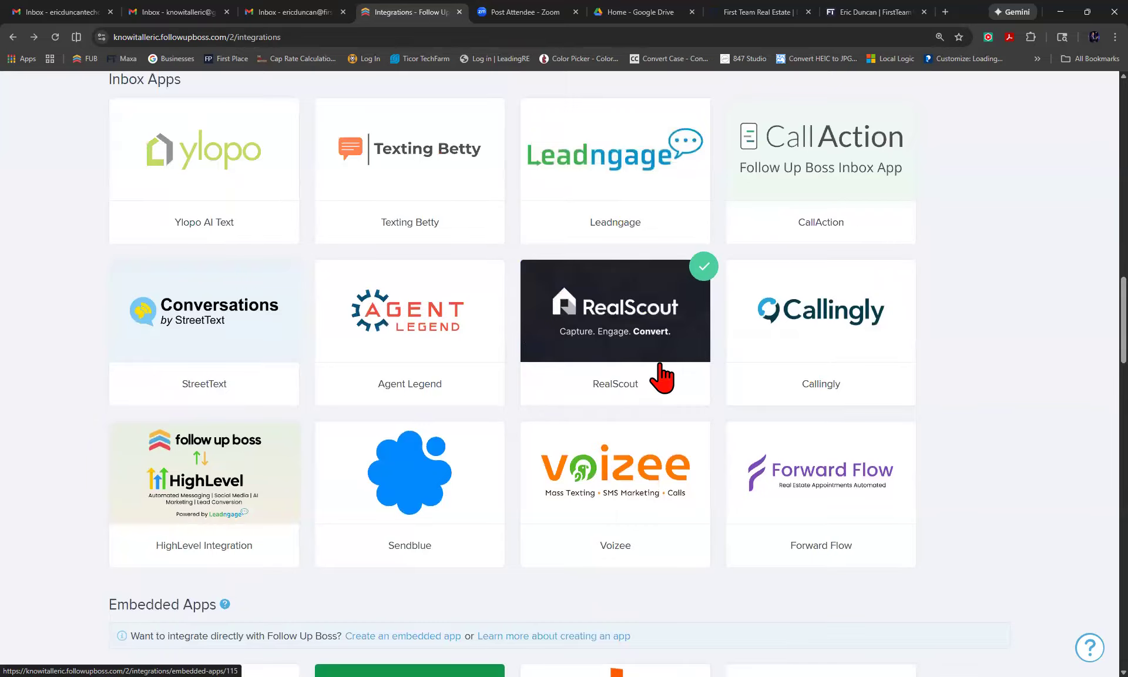
{"action": "scroll", "coordinate": [661, 376], "scroll_direction": "down", "scroll_amount": 15}
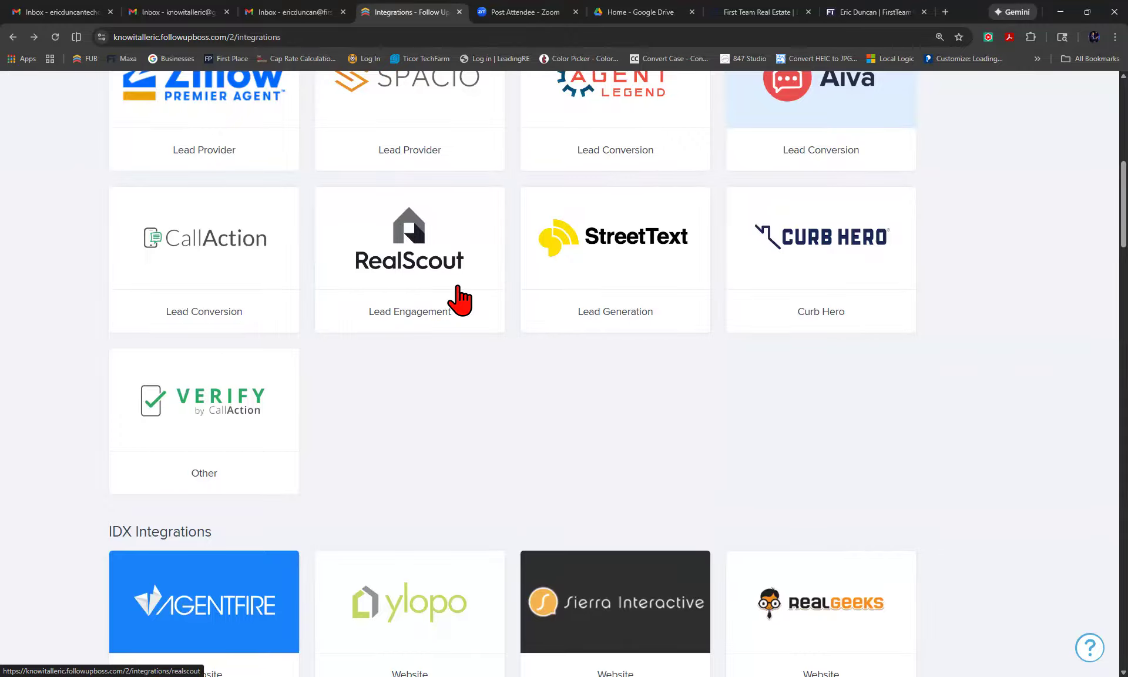
{"action": "scroll", "coordinate": [459, 288], "scroll_direction": "up", "scroll_amount": 10}
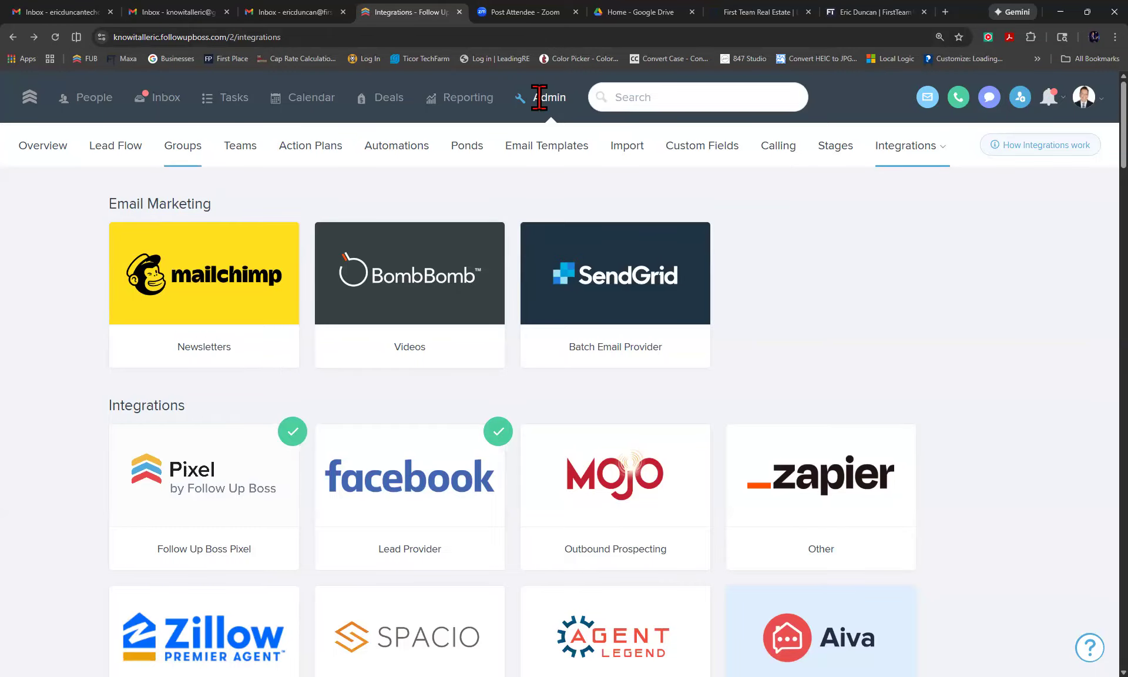
{"action": "left_click", "coordinate": [542, 98]}
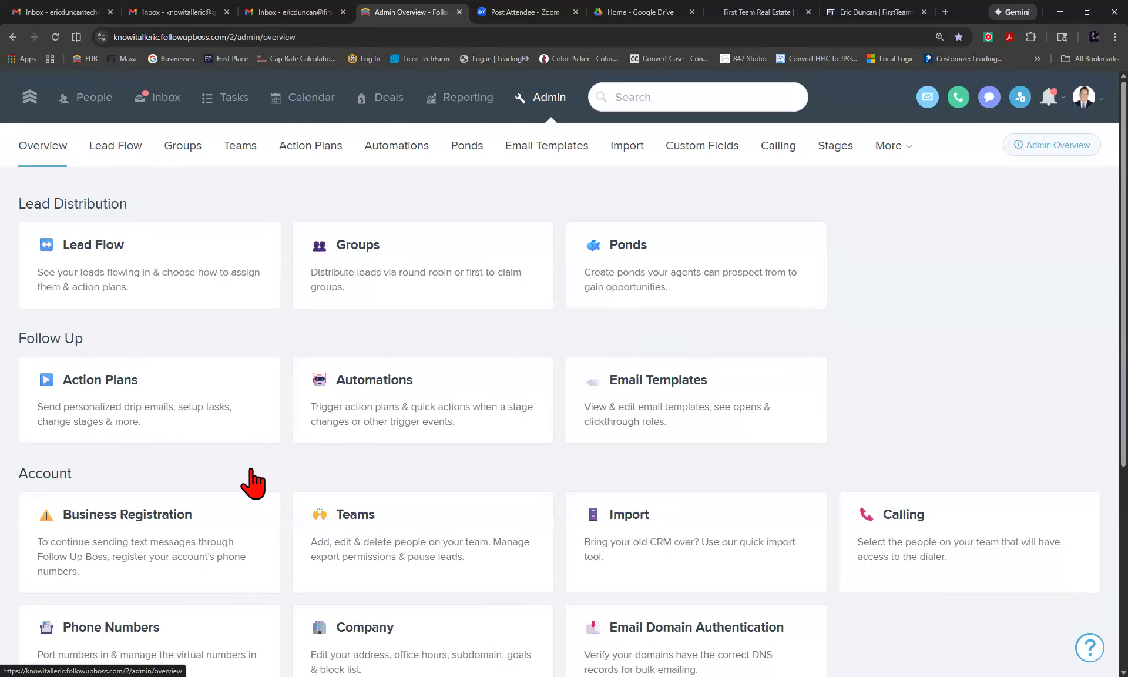
Open the API Keys & Lead Email settings from the Admin Overview's Integrations section.
{"action": "scroll", "coordinate": [244, 480], "scroll_direction": "down", "scroll_amount": 5}
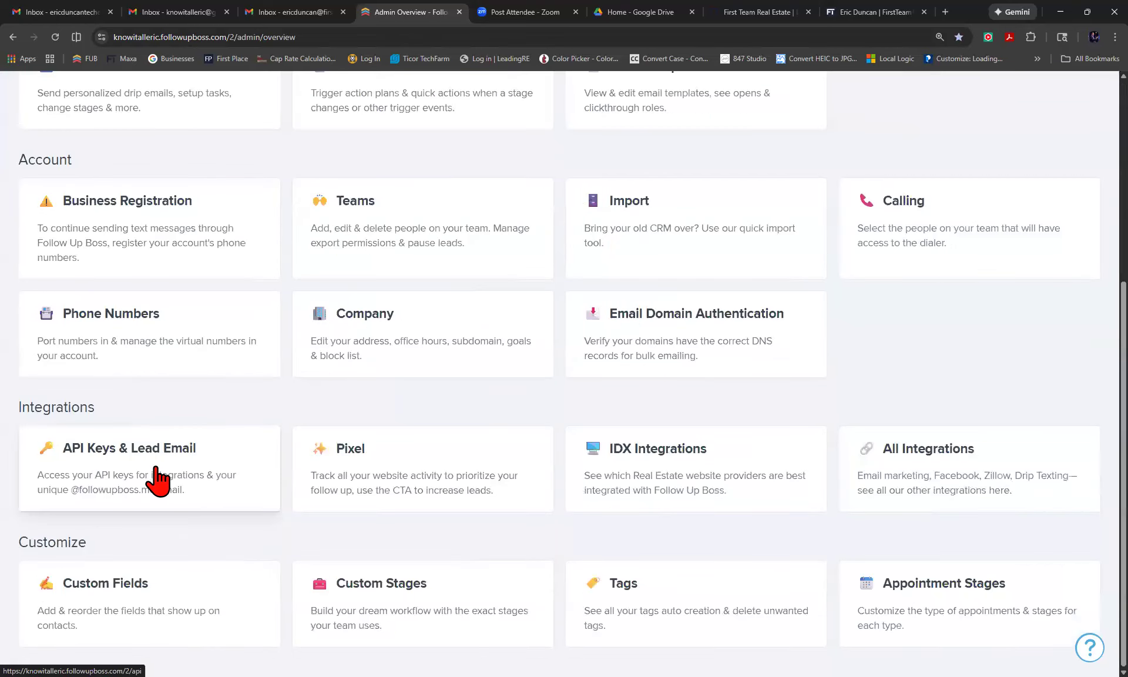
{"action": "left_click", "coordinate": [91, 482]}
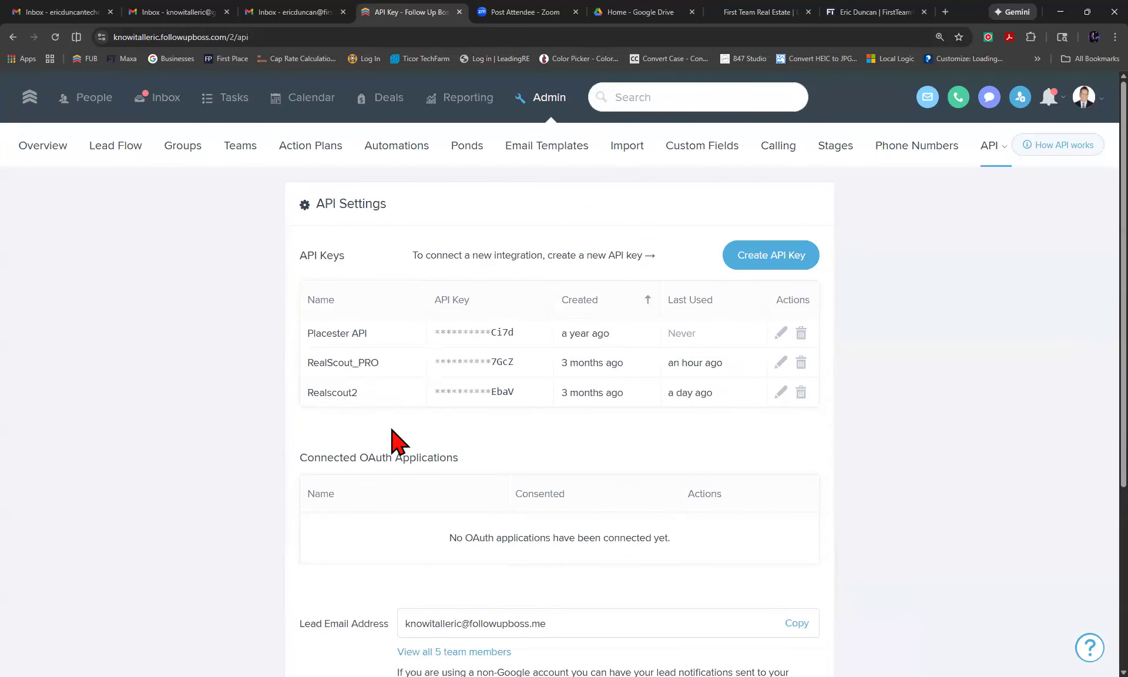
{"action": "scroll", "coordinate": [539, 414], "scroll_direction": "down", "scroll_amount": 1}
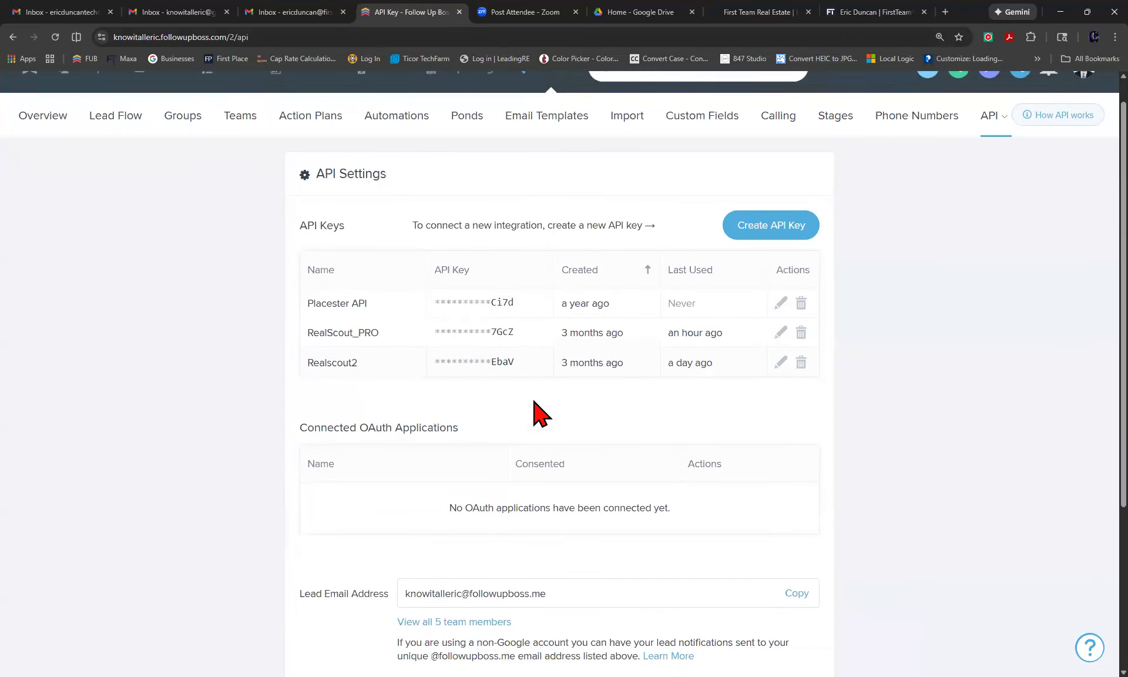
{"action": "scroll", "coordinate": [540, 414], "scroll_direction": "up", "scroll_amount": 1}
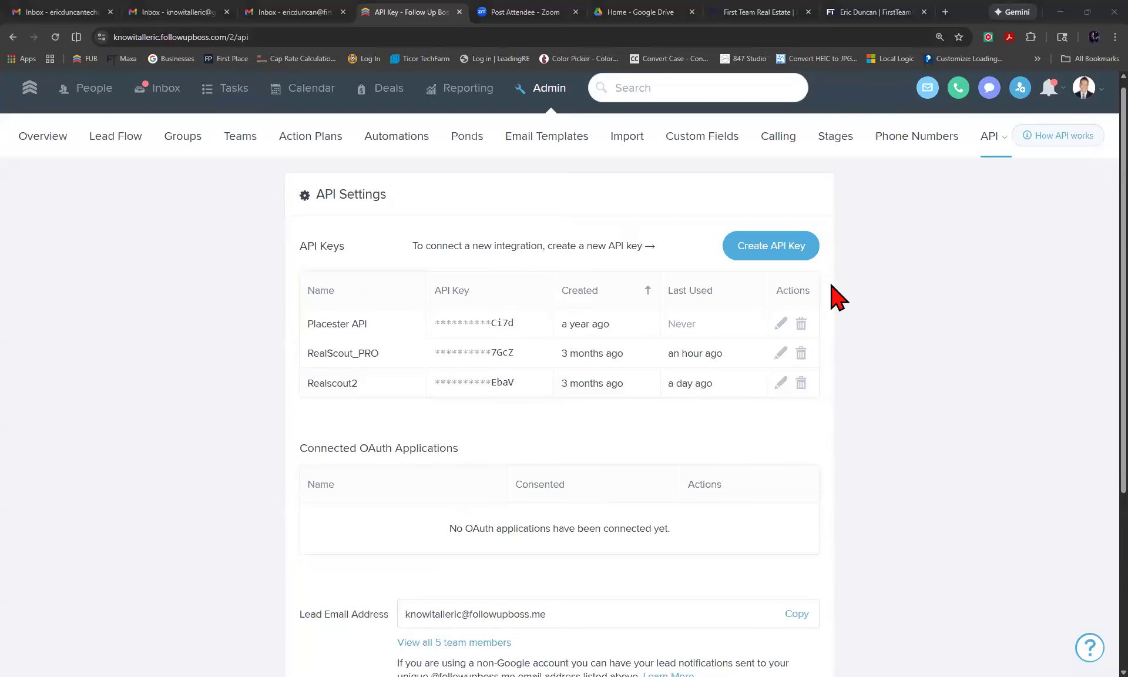
Create an API key named 'homebot', copy its value and close the confirmation.
{"action": "left_click", "coordinate": [757, 249]}
{"action": "type", "text": "ho"}
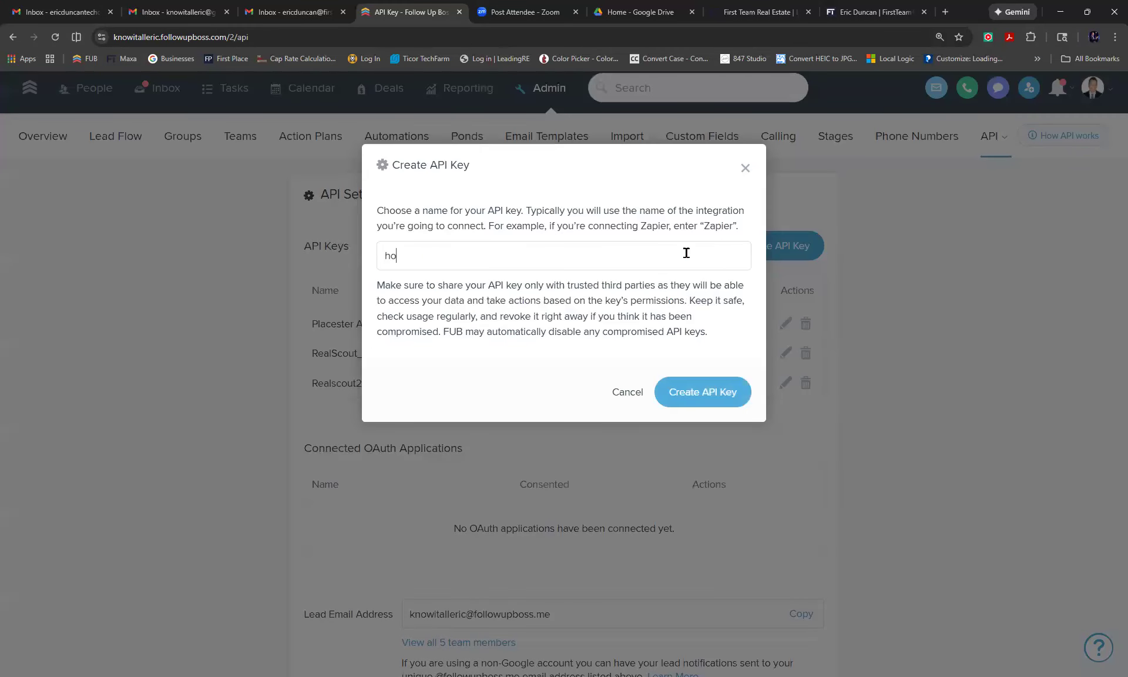
{"action": "type", "text": "mebot"}
{"action": "left_click", "coordinate": [702, 396]}
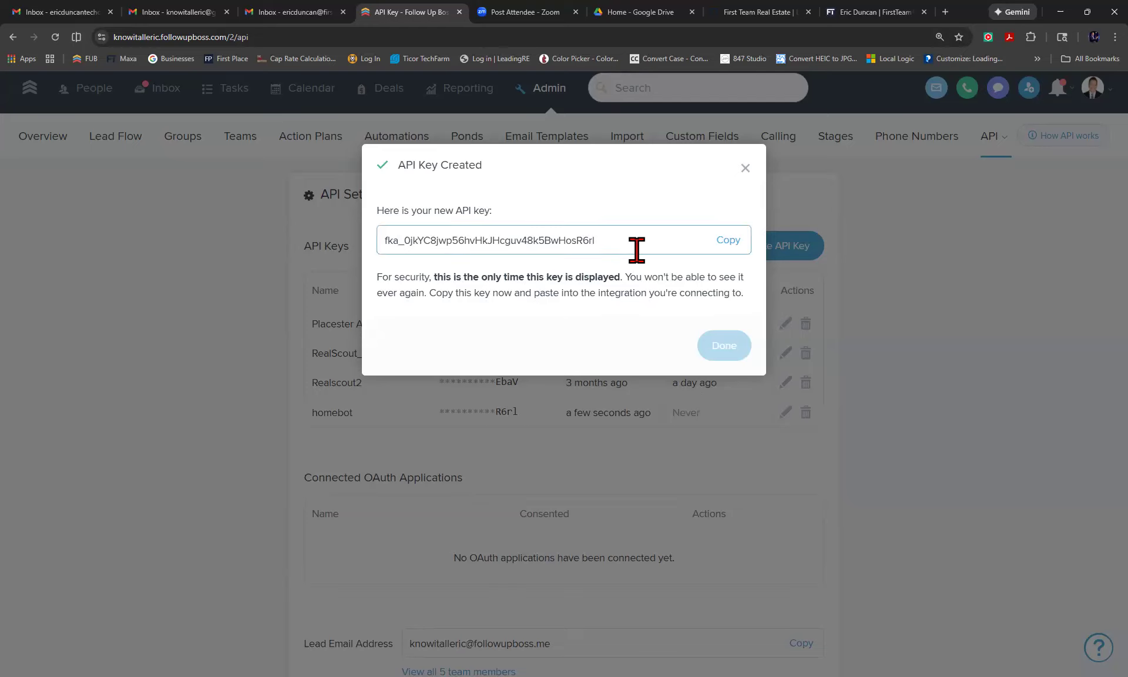
{"action": "left_click", "coordinate": [731, 241]}
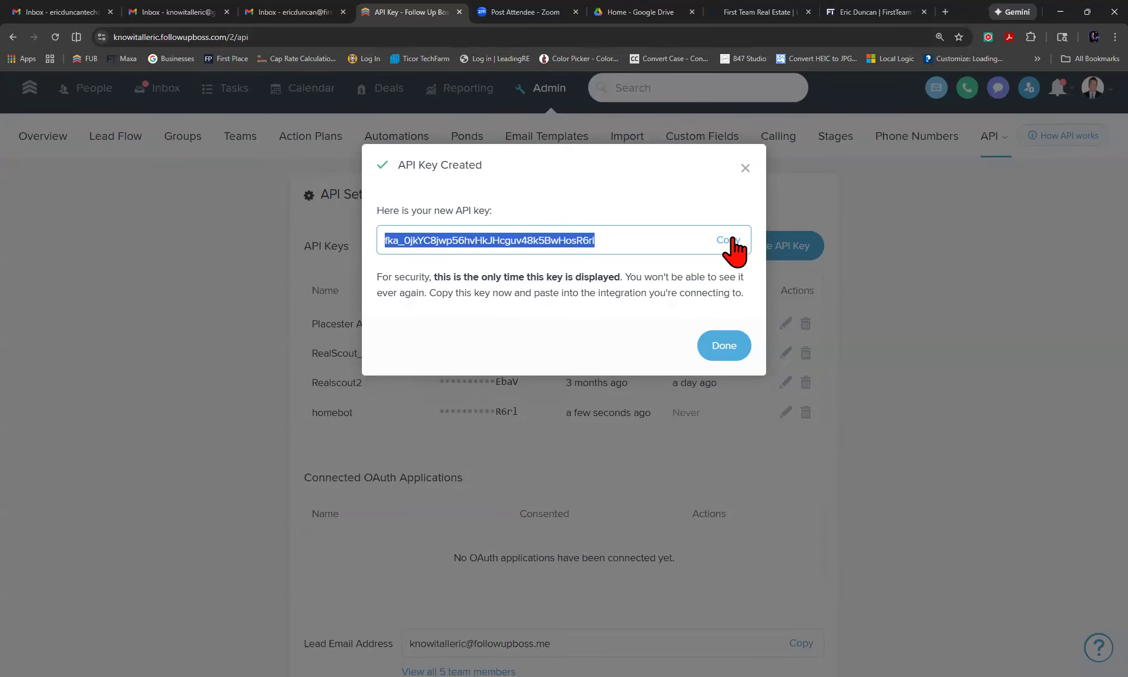
{"action": "left_click", "coordinate": [745, 168]}
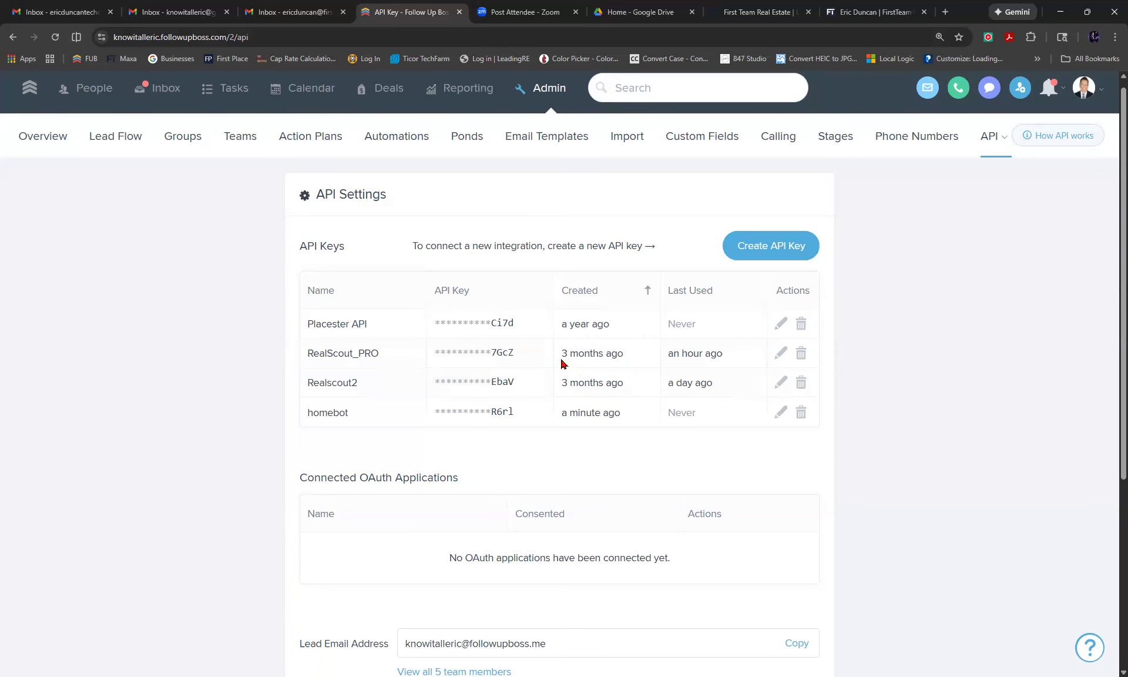
Go back to Admin Overview, retry the API Keys & Lead Email card, and scroll to the top.
{"action": "mouse_move", "coordinate": [706, 363]}
{"action": "left_click", "coordinate": [547, 95]}
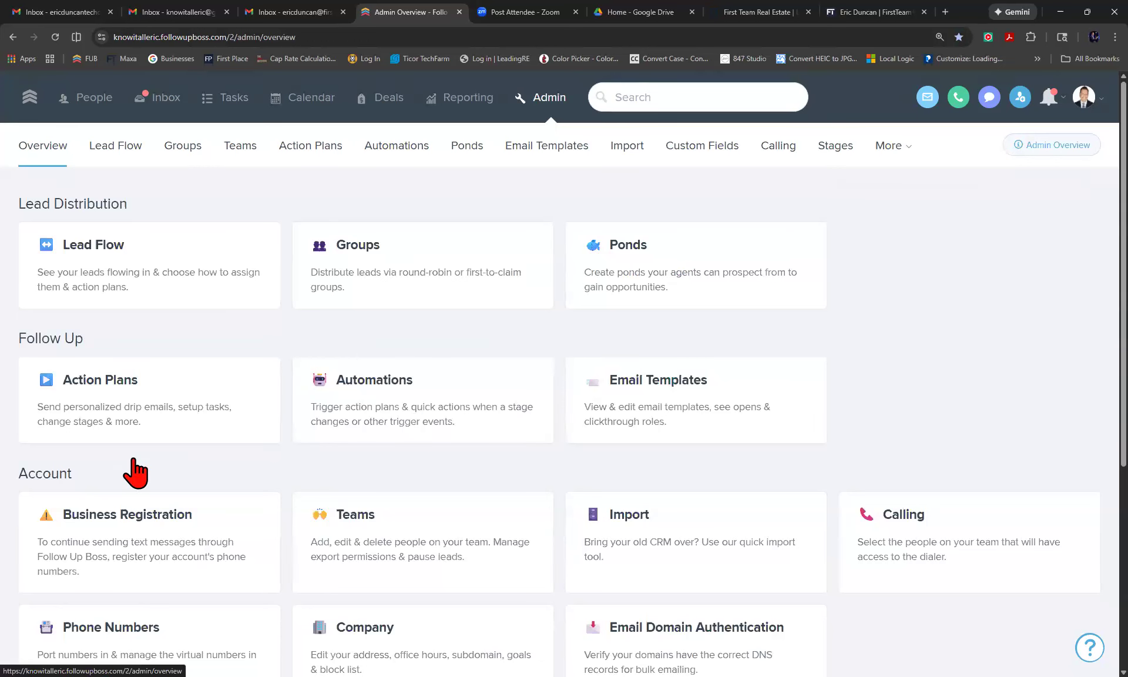
{"action": "scroll", "coordinate": [136, 470], "scroll_direction": "down", "scroll_amount": 5}
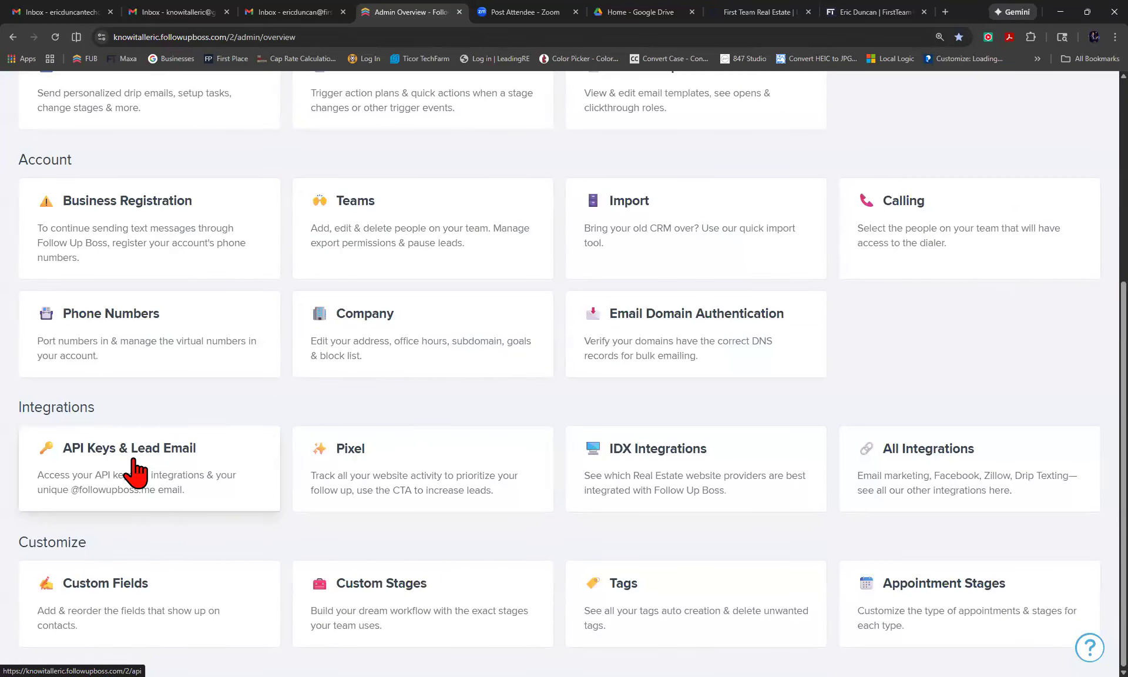
{"action": "left_click", "coordinate": [136, 470]}
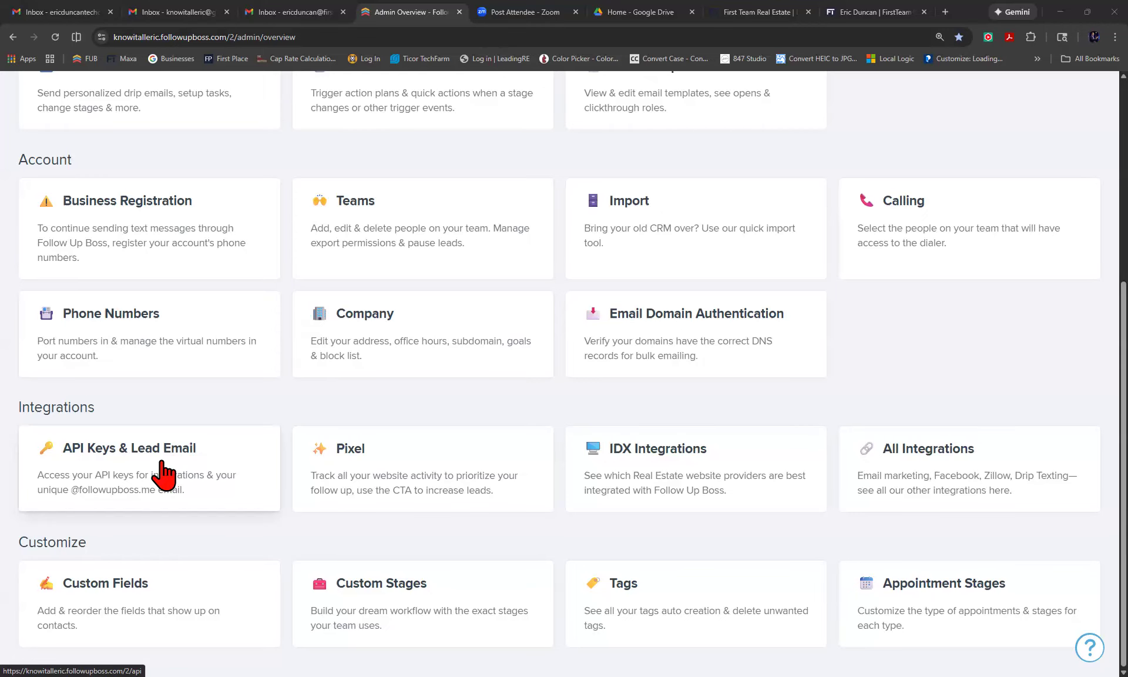
{"action": "scroll", "coordinate": [164, 476], "scroll_direction": "up", "scroll_amount": 5}
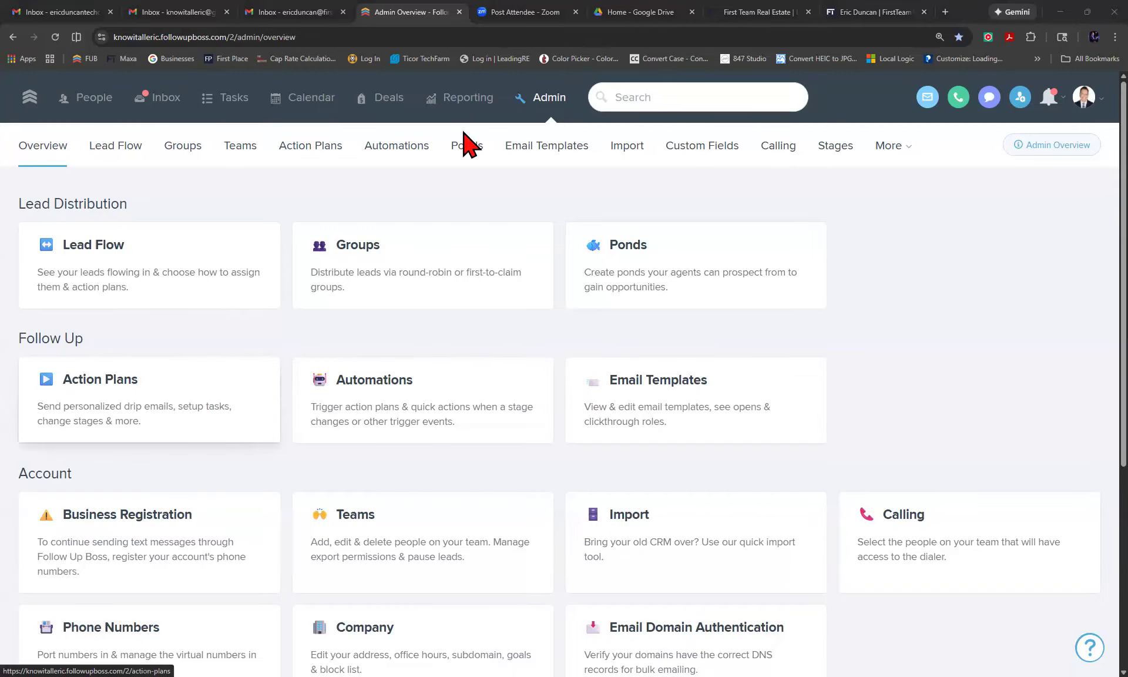
Load the RealScout agent dashboard in a new tab by typing 'real' in the address bar.
{"action": "left_click", "coordinate": [777, 10]}
{"action": "left_click", "coordinate": [635, 10]}
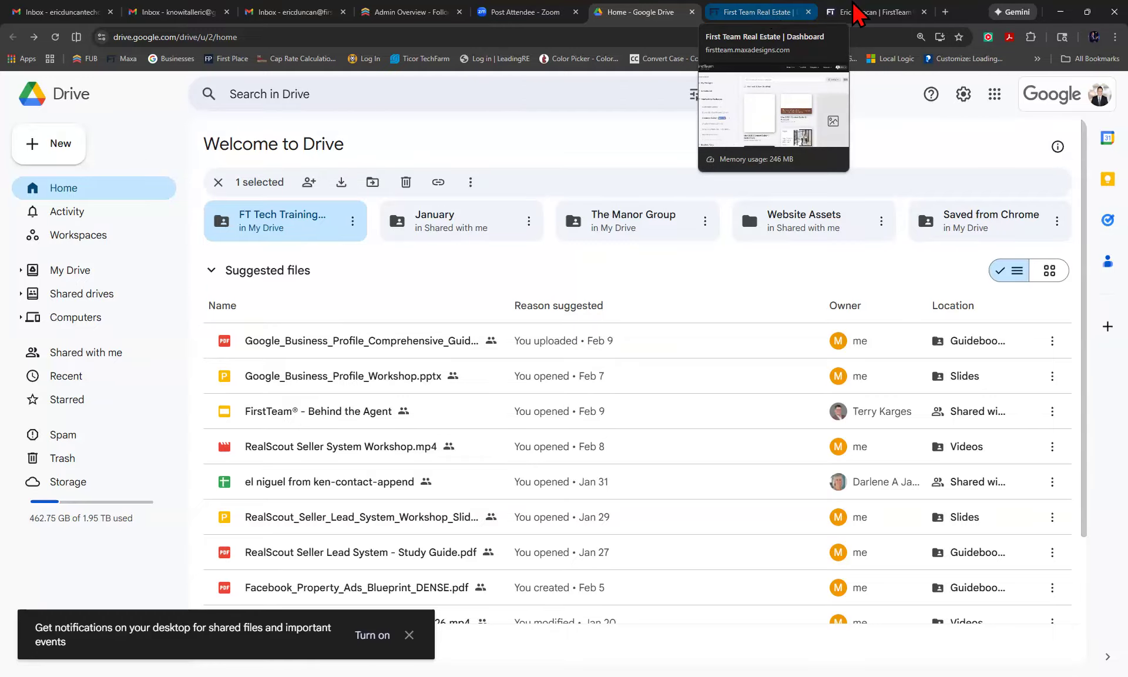
{"action": "left_click", "coordinate": [945, 12]}
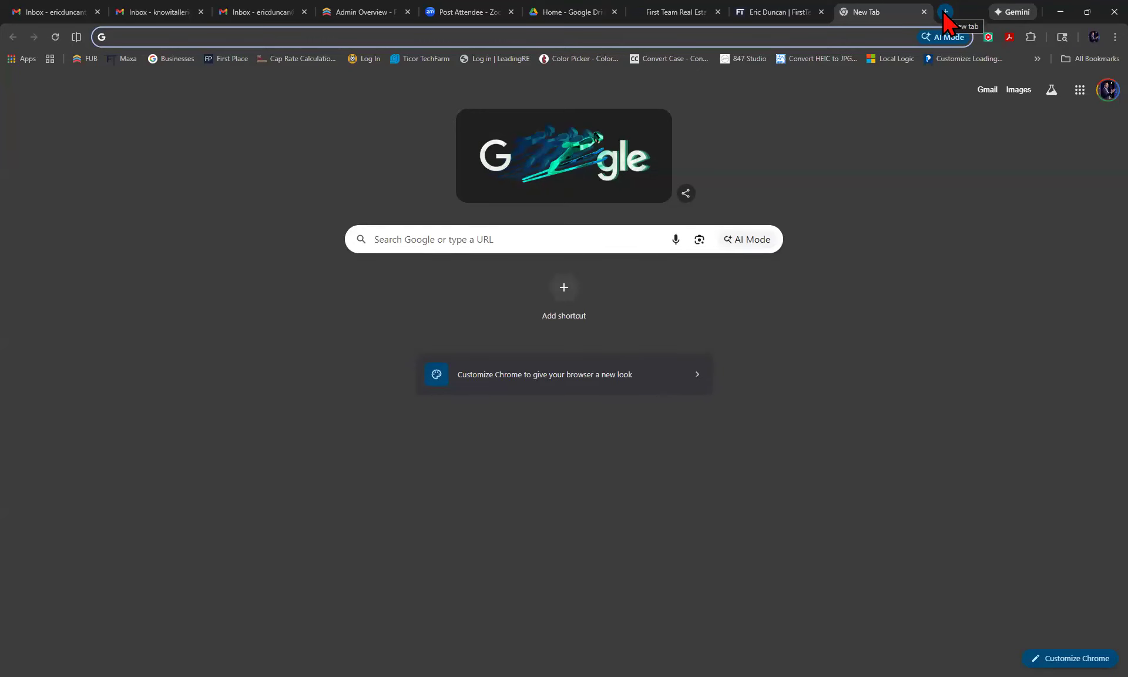
{"action": "type", "text": "real"}
{"action": "key", "text": "Return"}
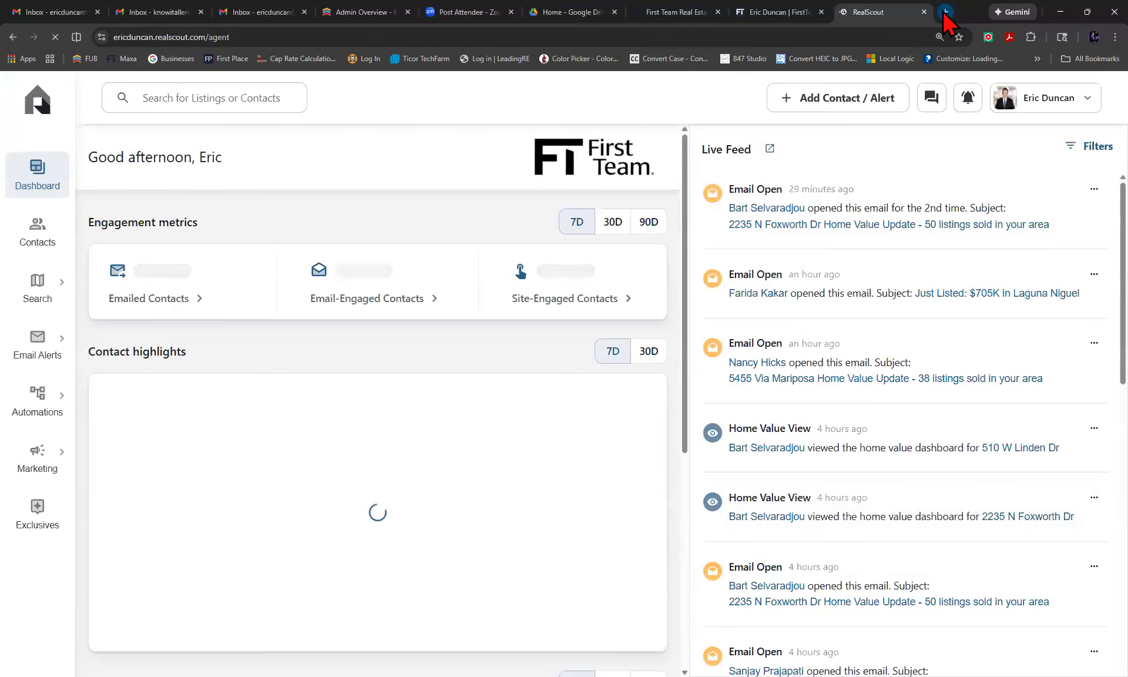
{"action": "mouse_move", "coordinate": [64, 400]}
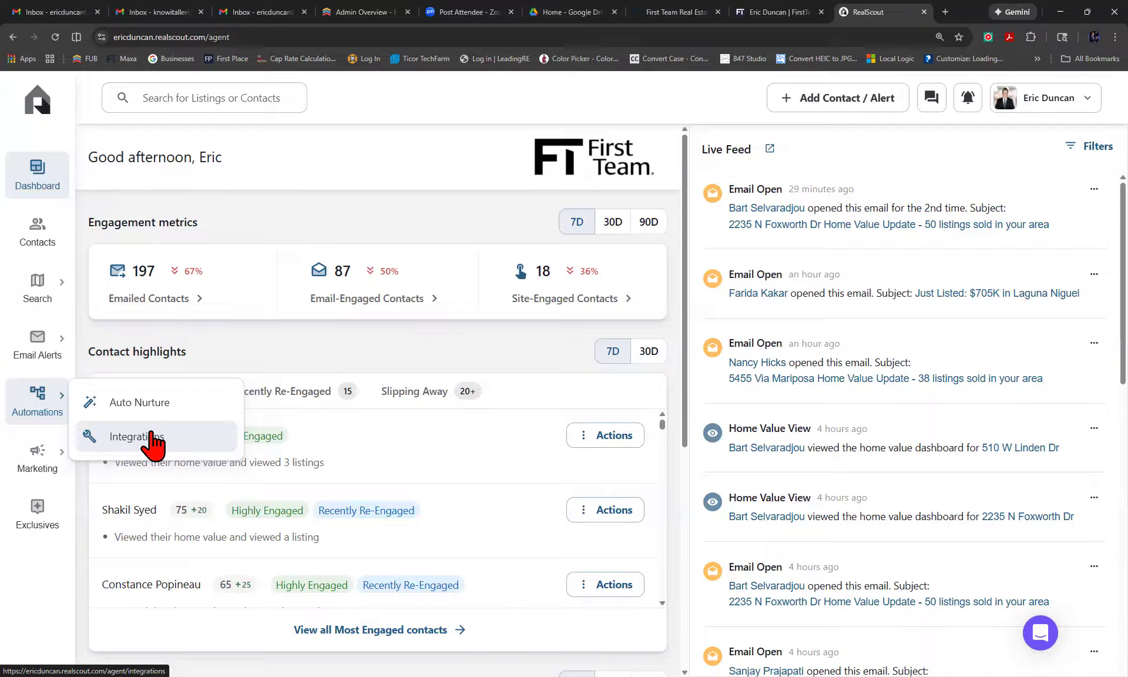
Open RealScout Integrations and review the Follow Up Boss card's invalid API key warning and import settings.
{"action": "left_click", "coordinate": [151, 435]}
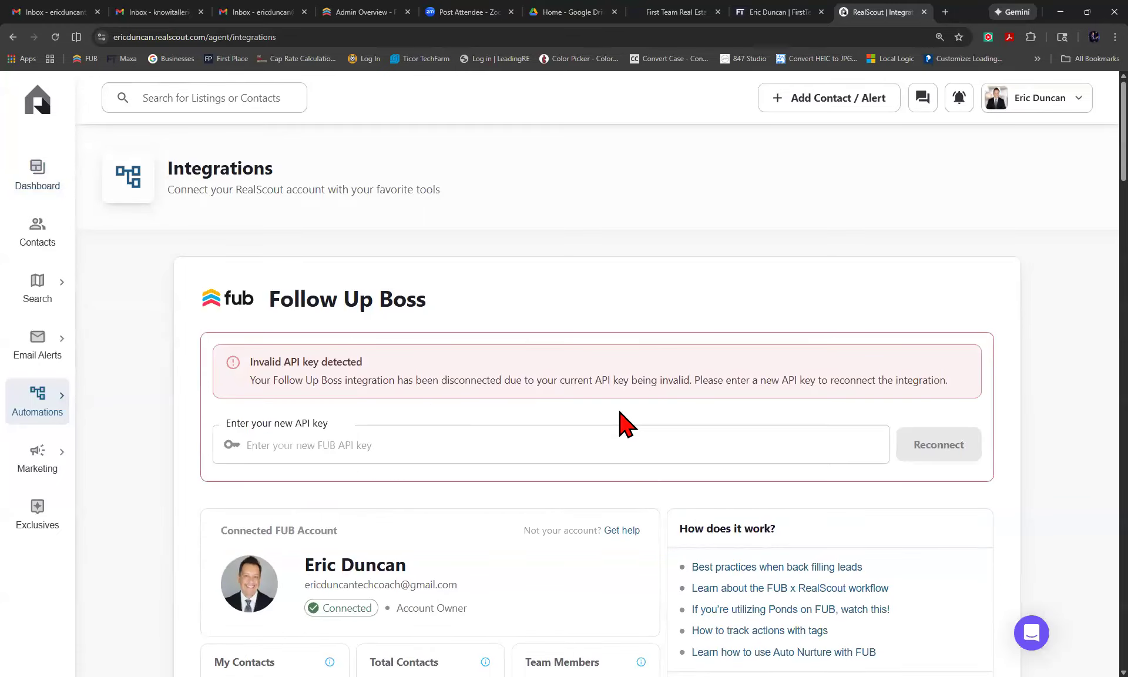
{"action": "scroll", "coordinate": [623, 423], "scroll_direction": "down", "scroll_amount": 5}
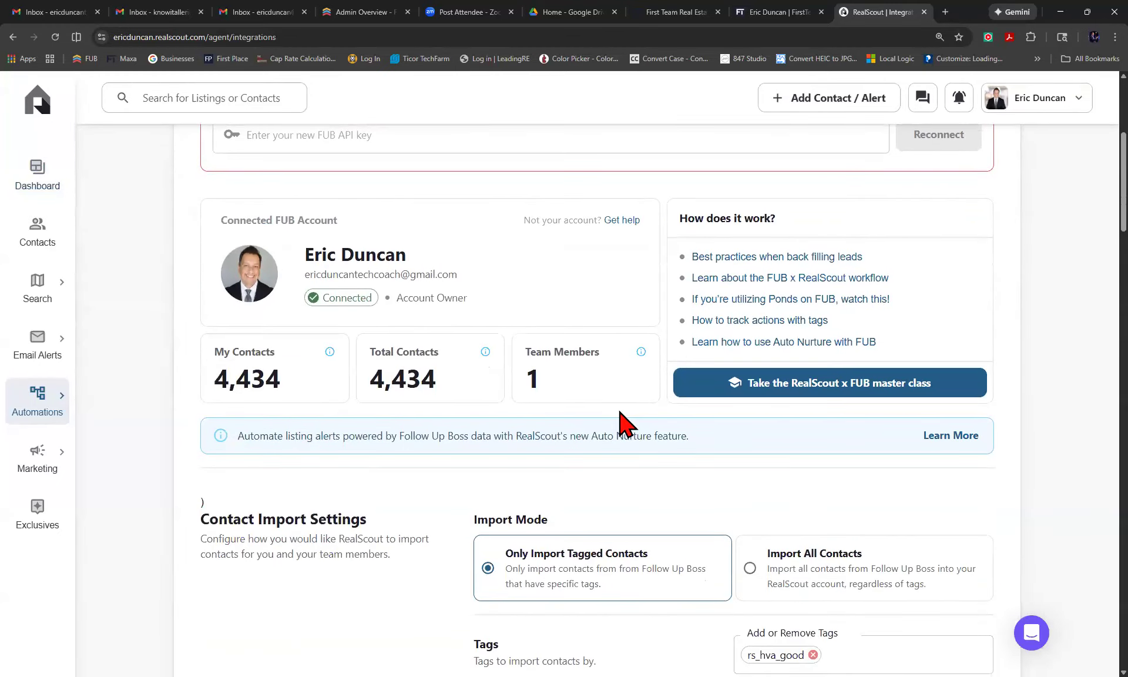
{"action": "scroll", "coordinate": [623, 423], "scroll_direction": "up", "scroll_amount": 2}
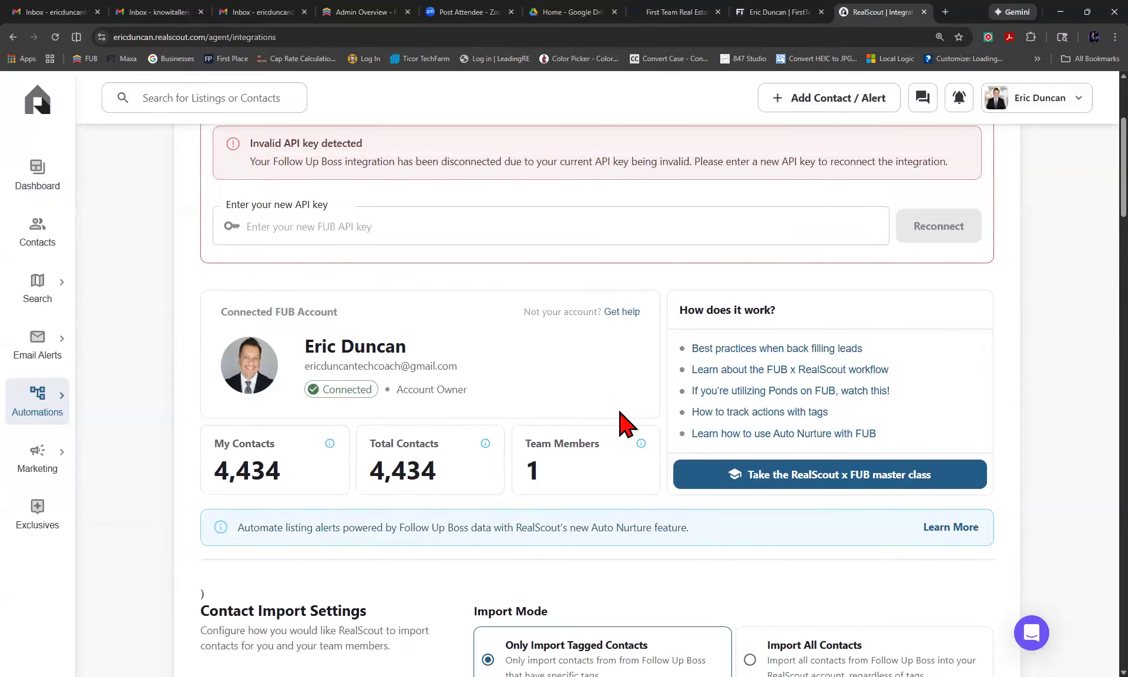
{"action": "scroll", "coordinate": [620, 412], "scroll_direction": "down", "scroll_amount": 2}
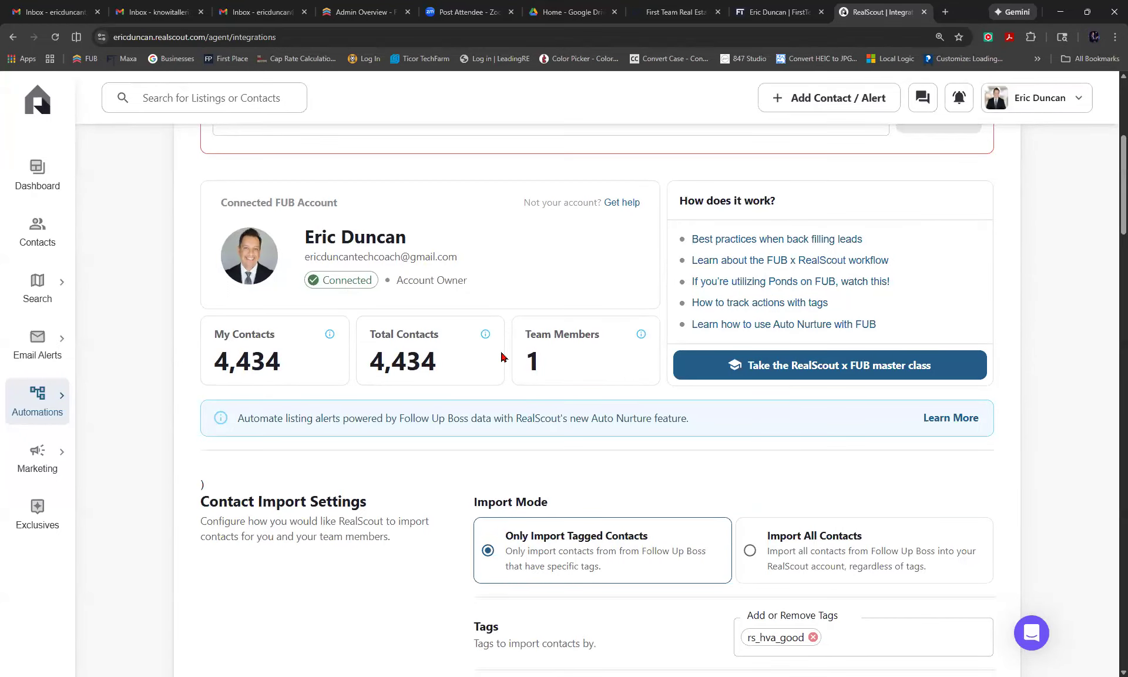
{"action": "scroll", "coordinate": [503, 357], "scroll_direction": "down", "scroll_amount": 1}
{"action": "scroll", "coordinate": [502, 357], "scroll_direction": "down", "scroll_amount": 3}
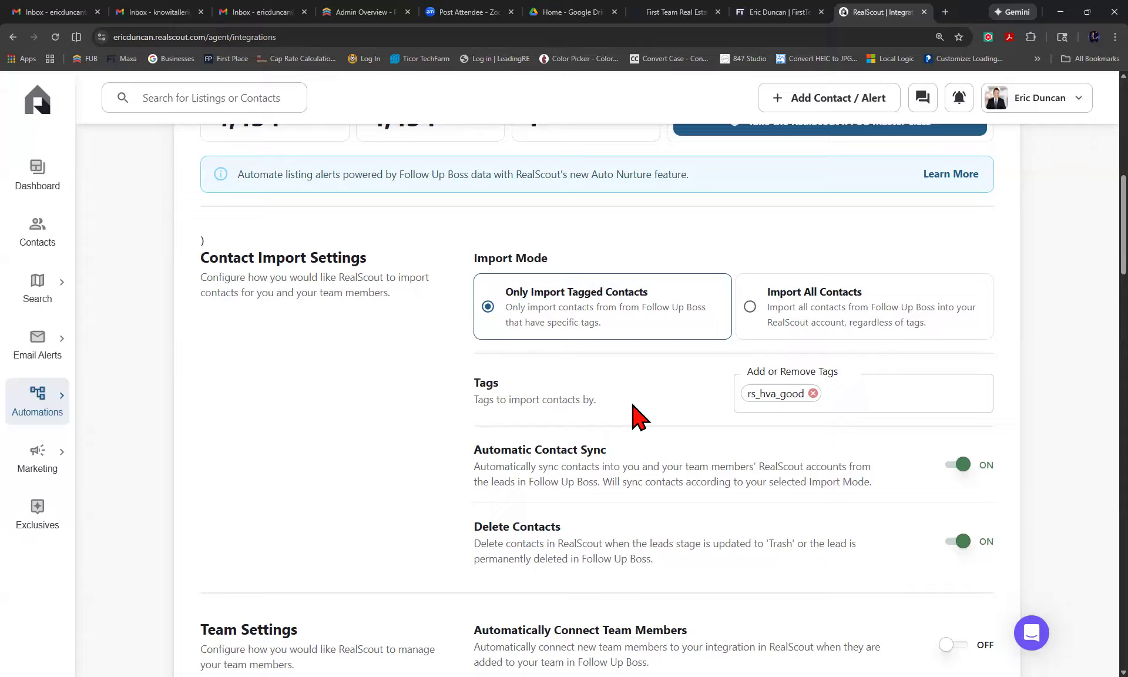
{"action": "scroll", "coordinate": [632, 405], "scroll_direction": "down", "scroll_amount": 2}
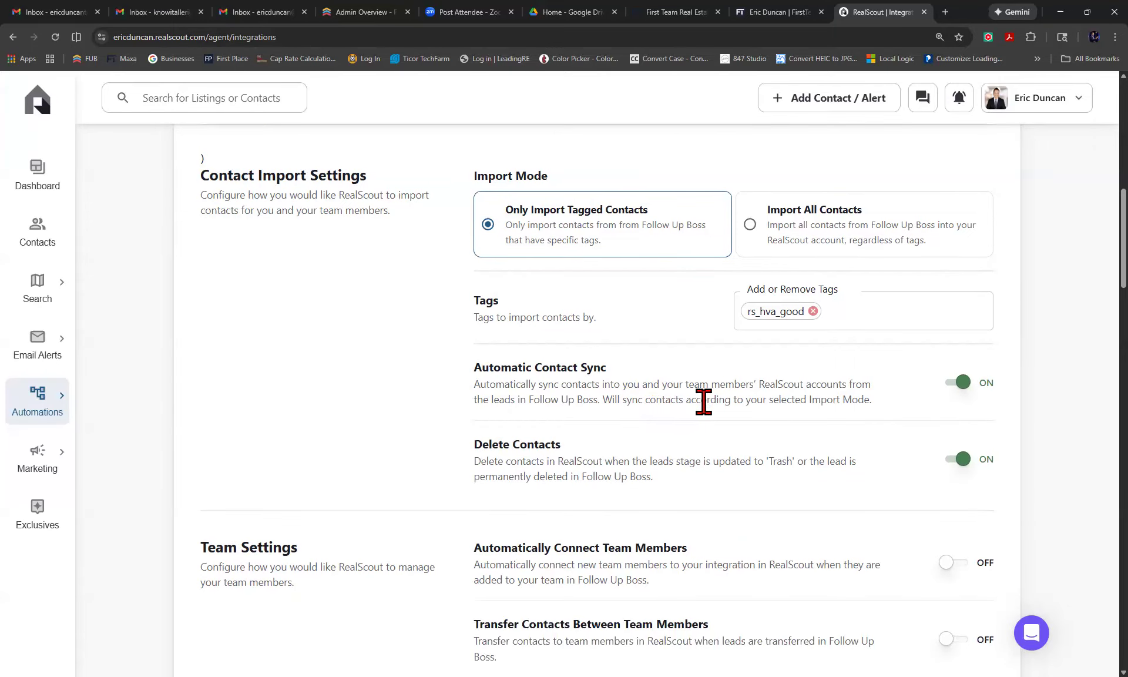
{"action": "scroll", "coordinate": [703, 401], "scroll_direction": "down", "scroll_amount": 1}
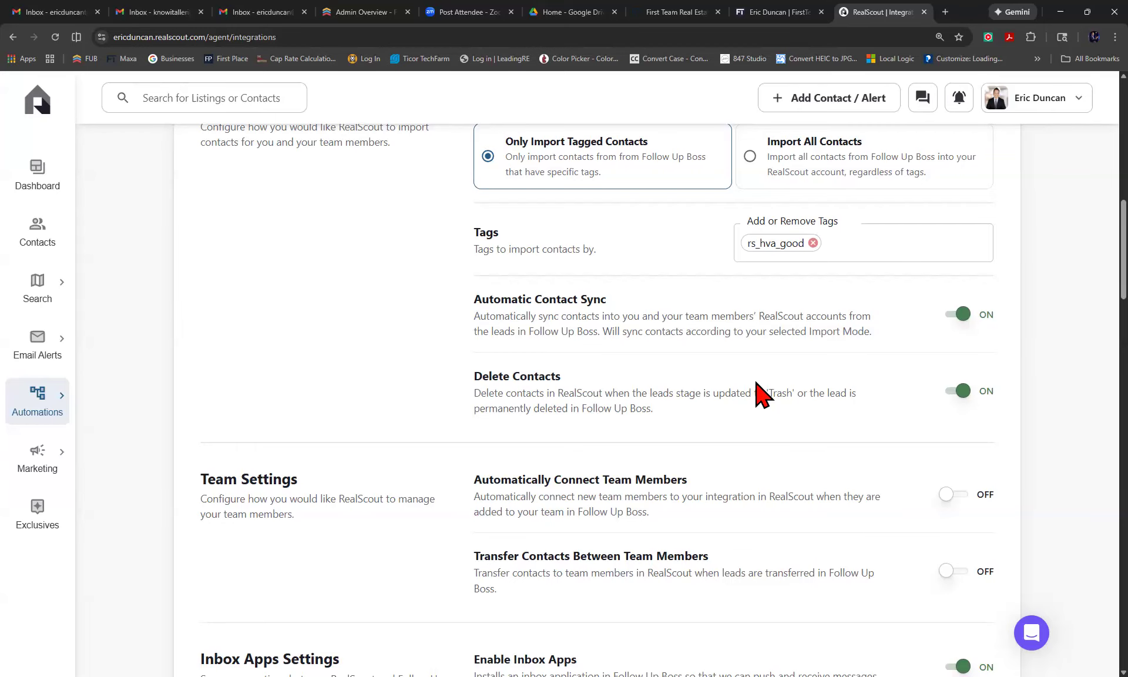
{"action": "scroll", "coordinate": [758, 394], "scroll_direction": "down", "scroll_amount": 3}
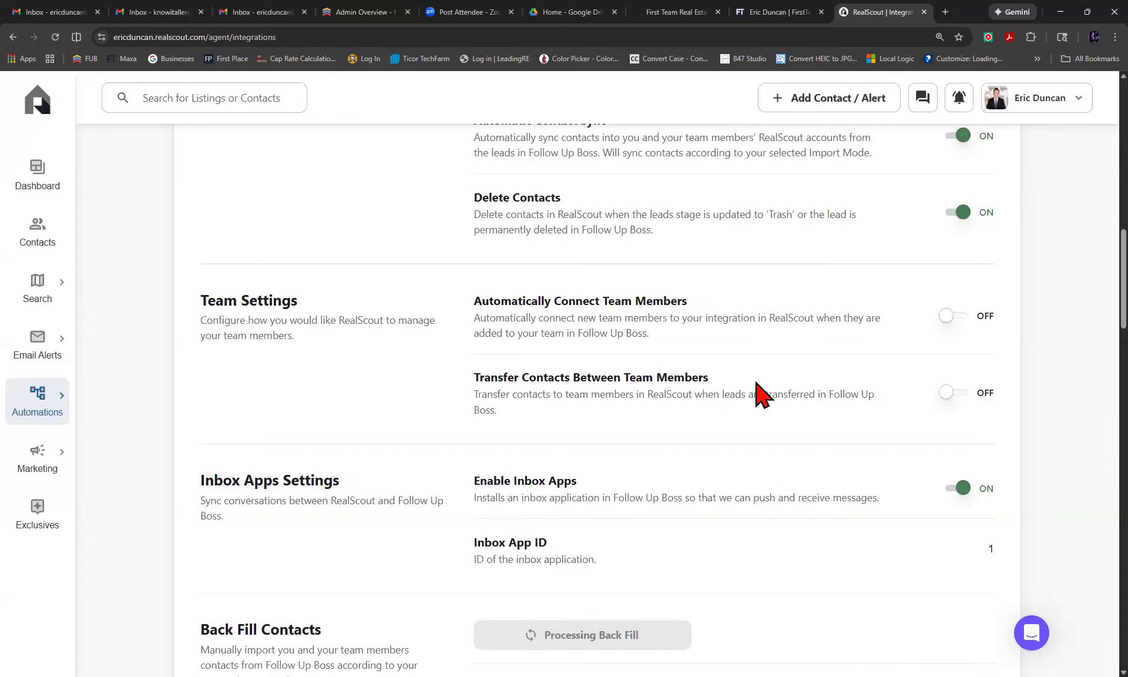
{"action": "scroll", "coordinate": [758, 394], "scroll_direction": "down", "scroll_amount": 1}
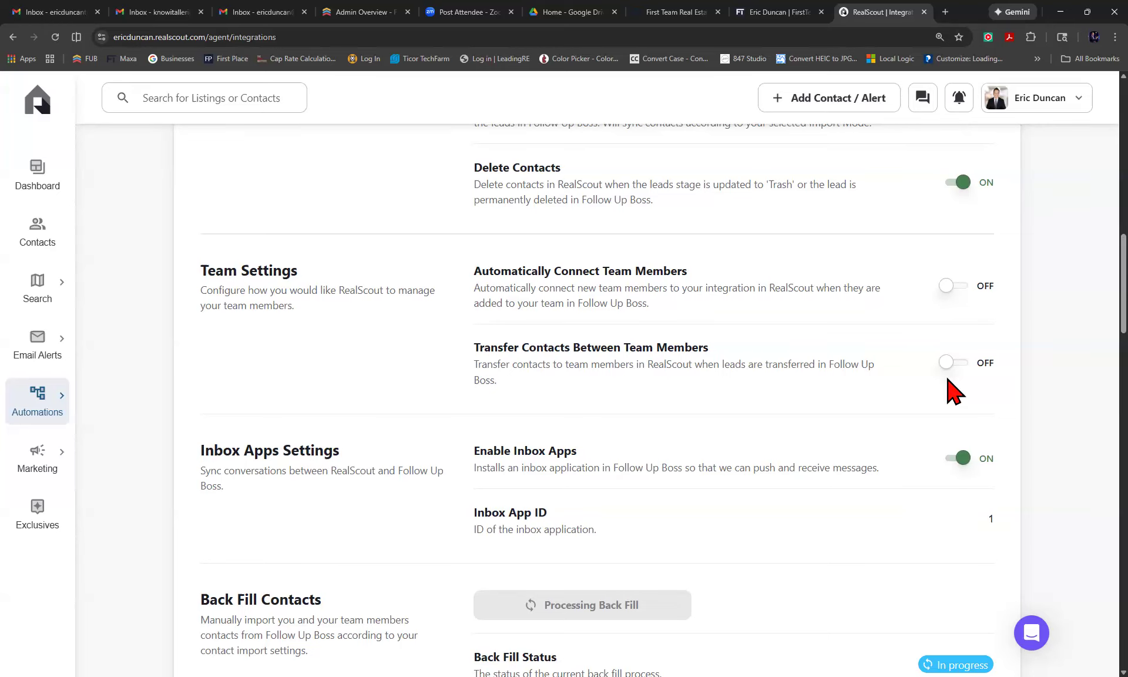
Switch on Transfer Contacts Between Team Members and Automatically Connect Team Members.
{"action": "left_click", "coordinate": [947, 364]}
{"action": "left_click", "coordinate": [949, 288]}
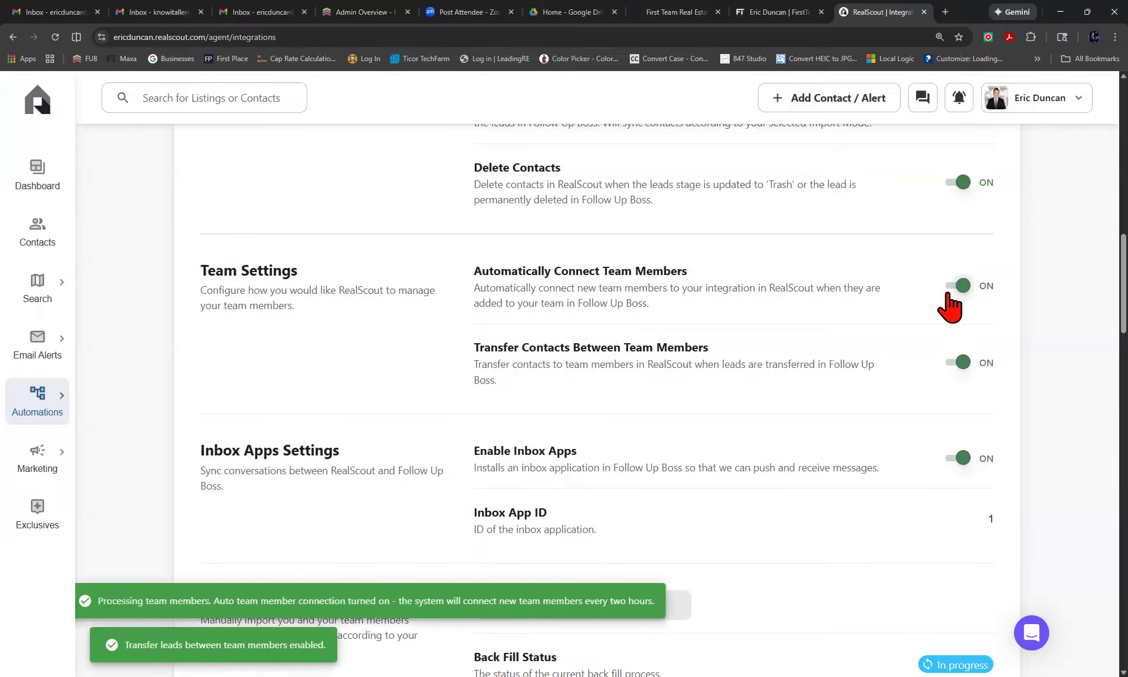
{"action": "scroll", "coordinate": [829, 405], "scroll_direction": "down", "scroll_amount": 2}
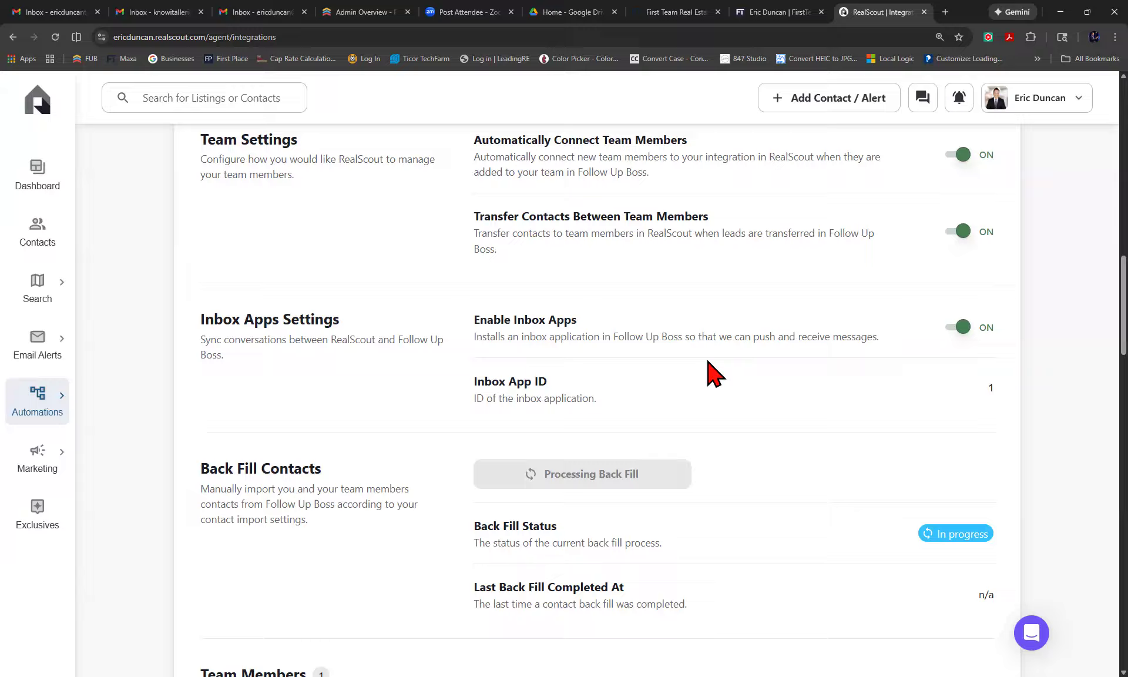
{"action": "scroll", "coordinate": [714, 373], "scroll_direction": "down", "scroll_amount": 1}
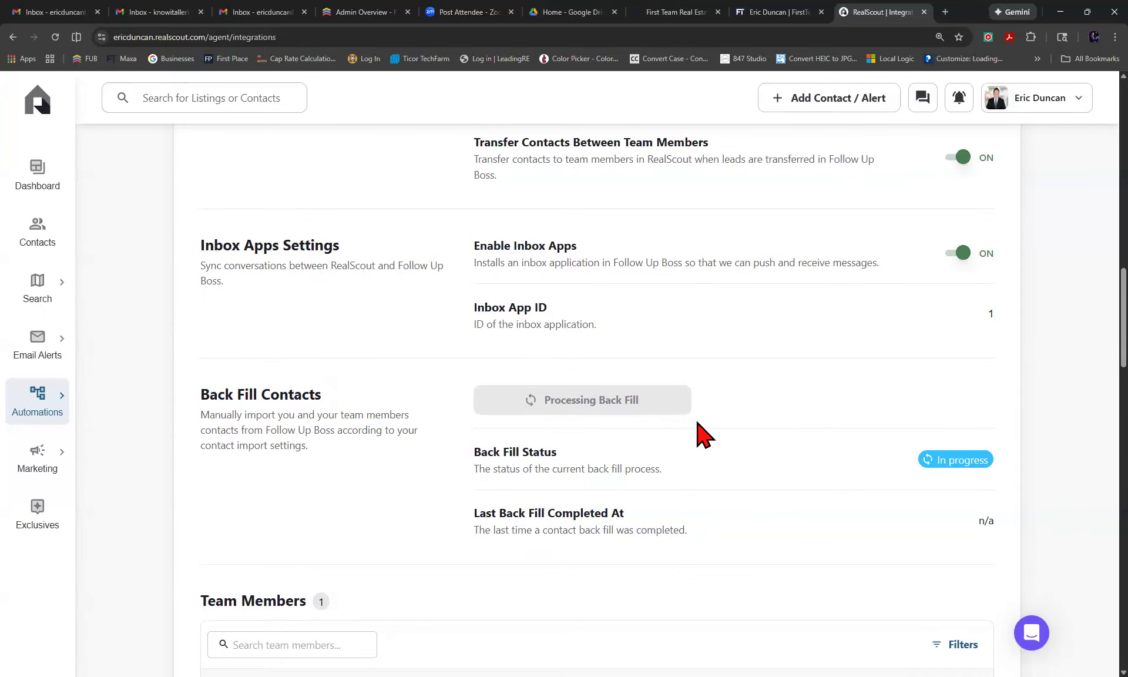
{"action": "scroll", "coordinate": [702, 435], "scroll_direction": "down", "scroll_amount": 2}
{"action": "scroll", "coordinate": [702, 435], "scroll_direction": "down", "scroll_amount": 3}
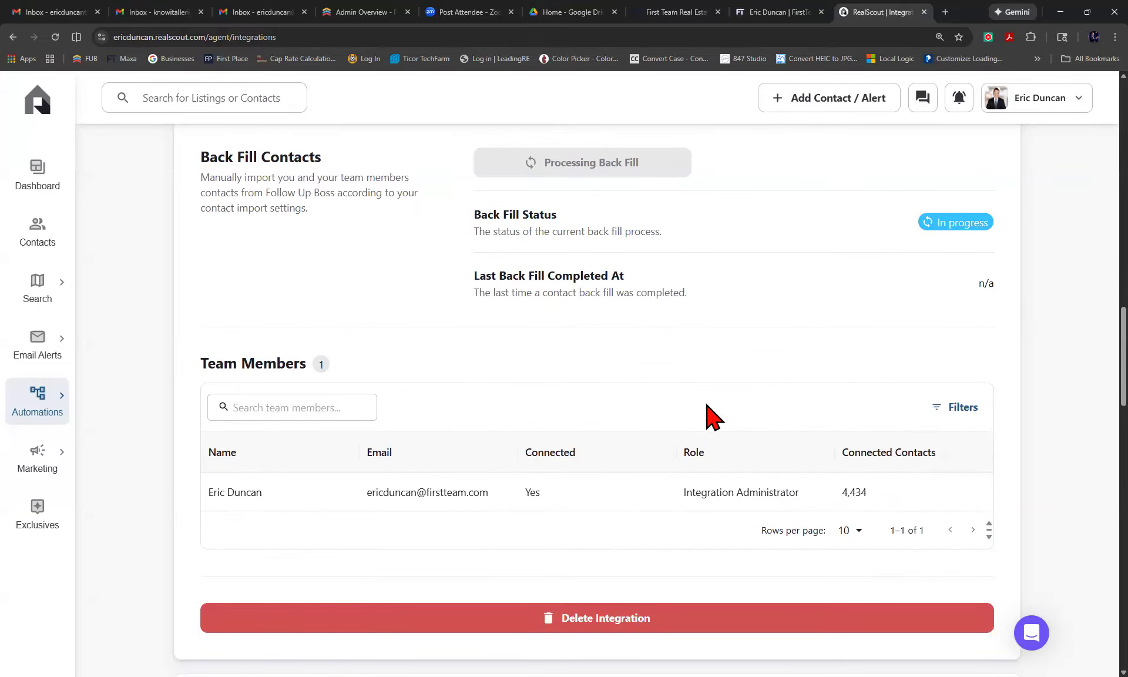
{"action": "scroll", "coordinate": [694, 372], "scroll_direction": "down", "scroll_amount": 2}
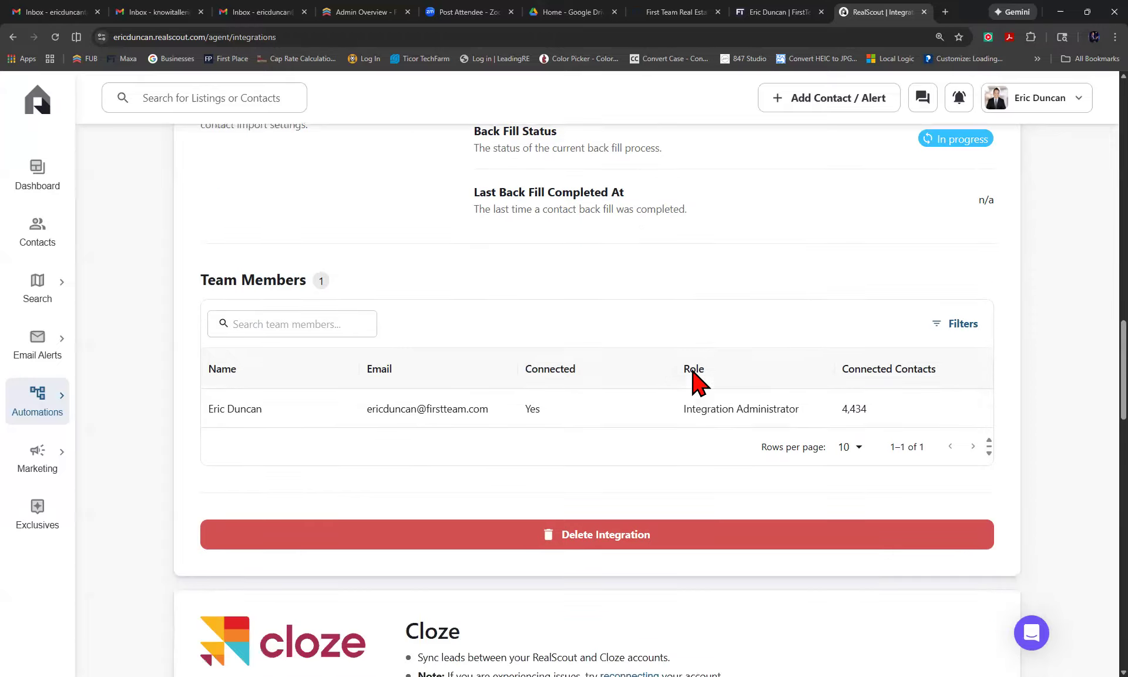
{"action": "scroll", "coordinate": [694, 372], "scroll_direction": "up", "scroll_amount": 3}
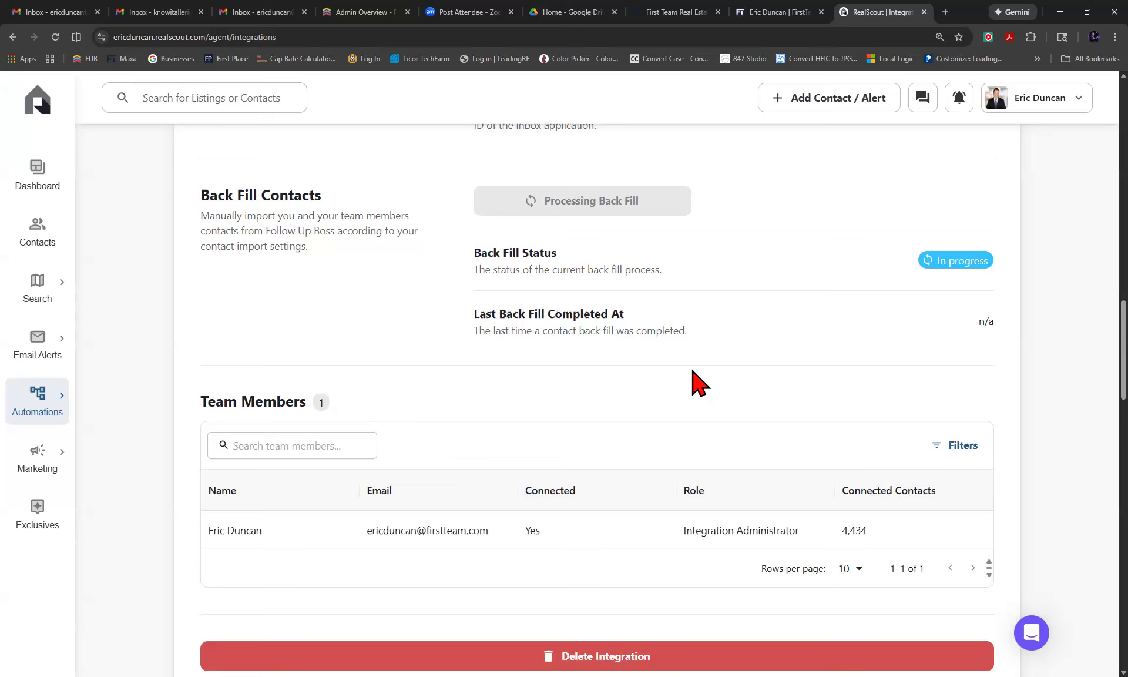
{"action": "scroll", "coordinate": [693, 376], "scroll_direction": "up", "scroll_amount": 1}
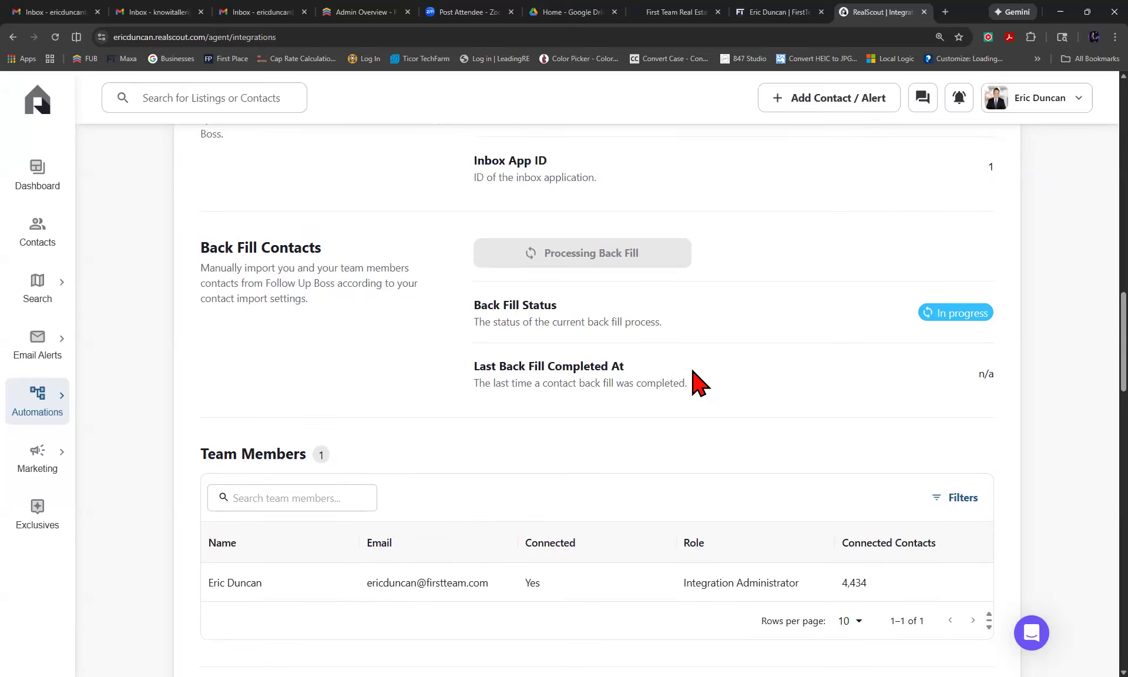
{"action": "scroll", "coordinate": [681, 423], "scroll_direction": "up", "scroll_amount": 10}
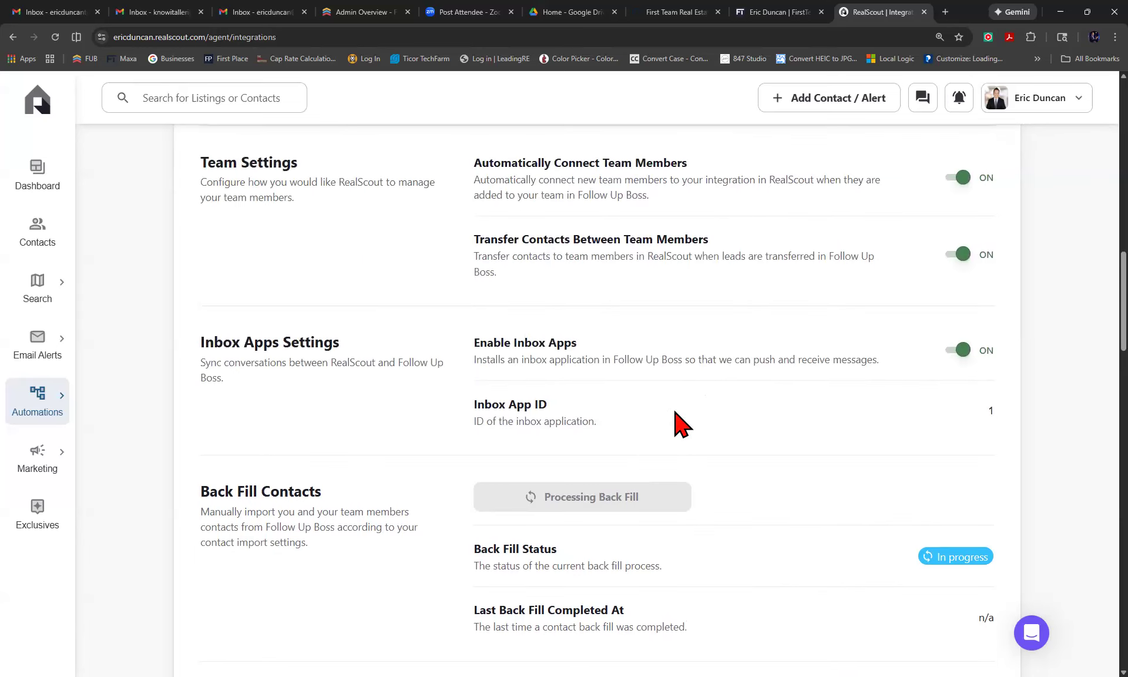
{"action": "scroll", "coordinate": [681, 423], "scroll_direction": "up", "scroll_amount": 1}
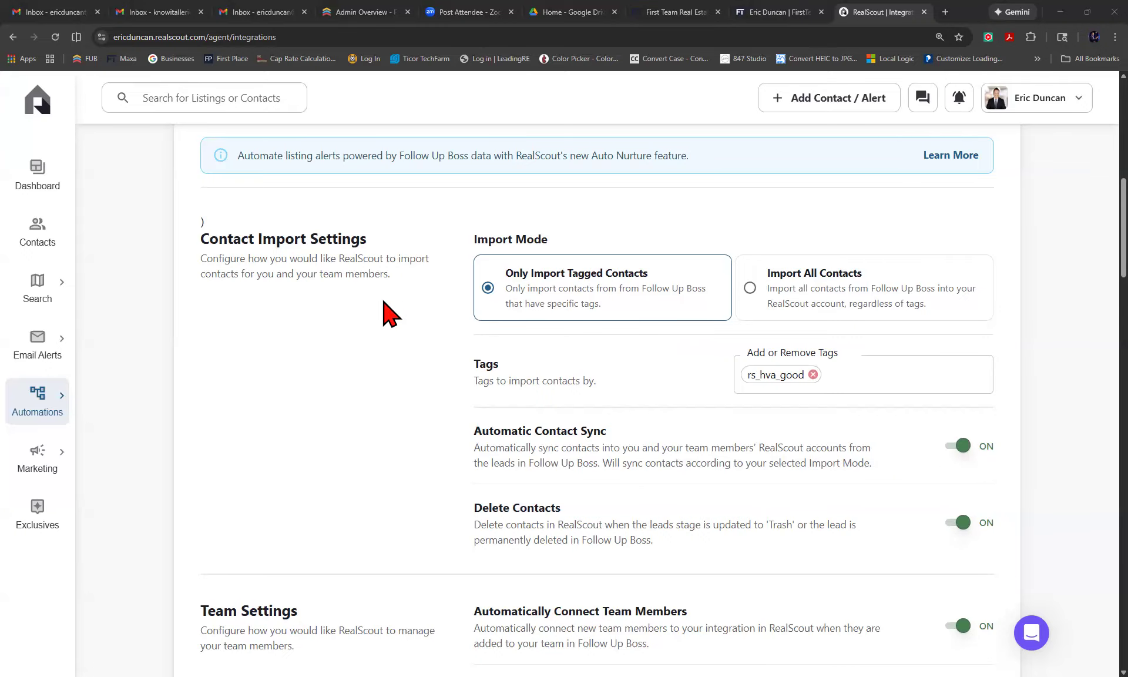
{"action": "mouse_move", "coordinate": [37, 398]}
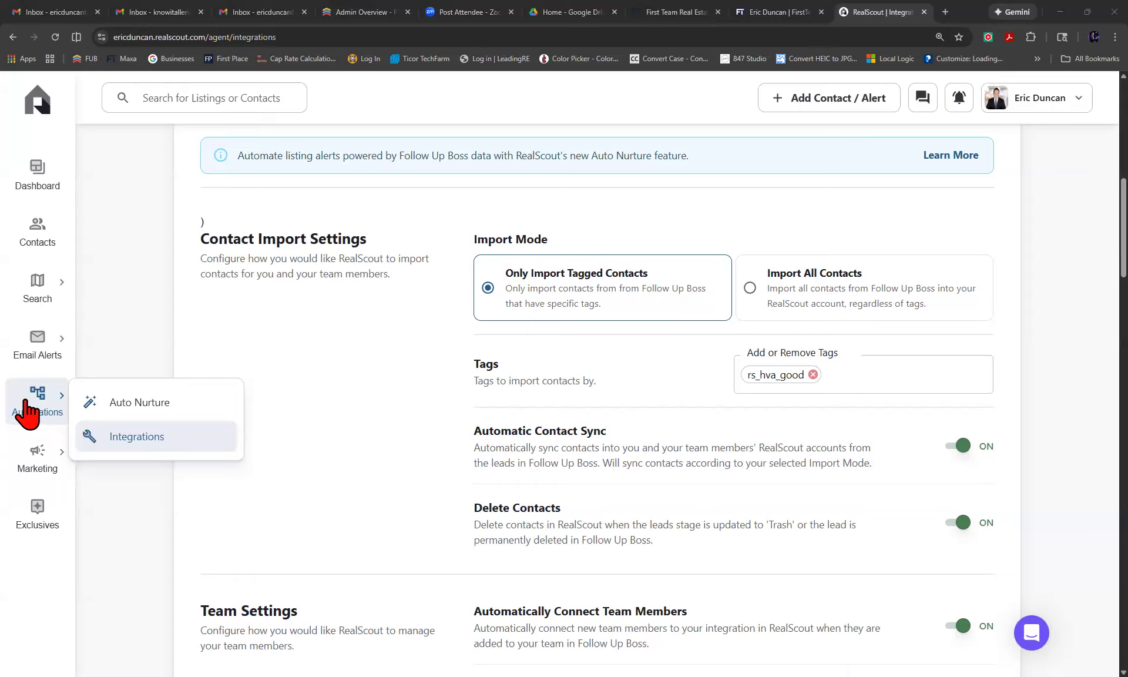
Review the Follow Up Boss card on RealScout Integrations, with its empty key field and invalid-key warning.
{"action": "left_click", "coordinate": [125, 446]}
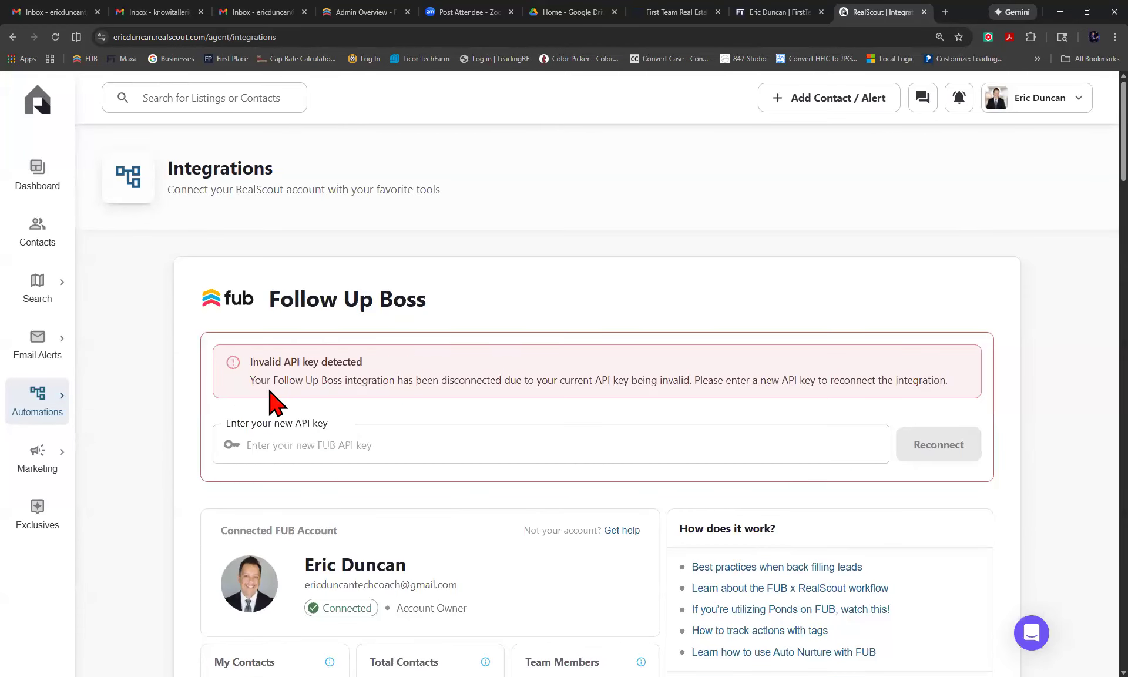
{"action": "scroll", "coordinate": [303, 403], "scroll_direction": "down", "scroll_amount": 5}
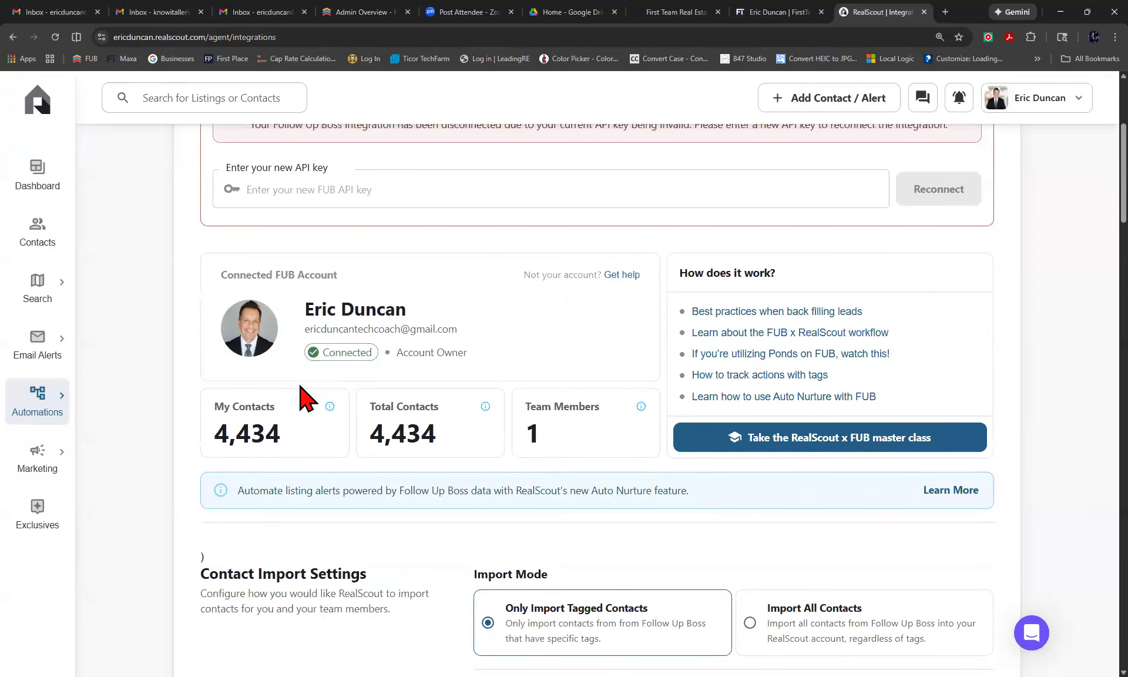
{"action": "scroll", "coordinate": [303, 402], "scroll_direction": "down", "scroll_amount": 2}
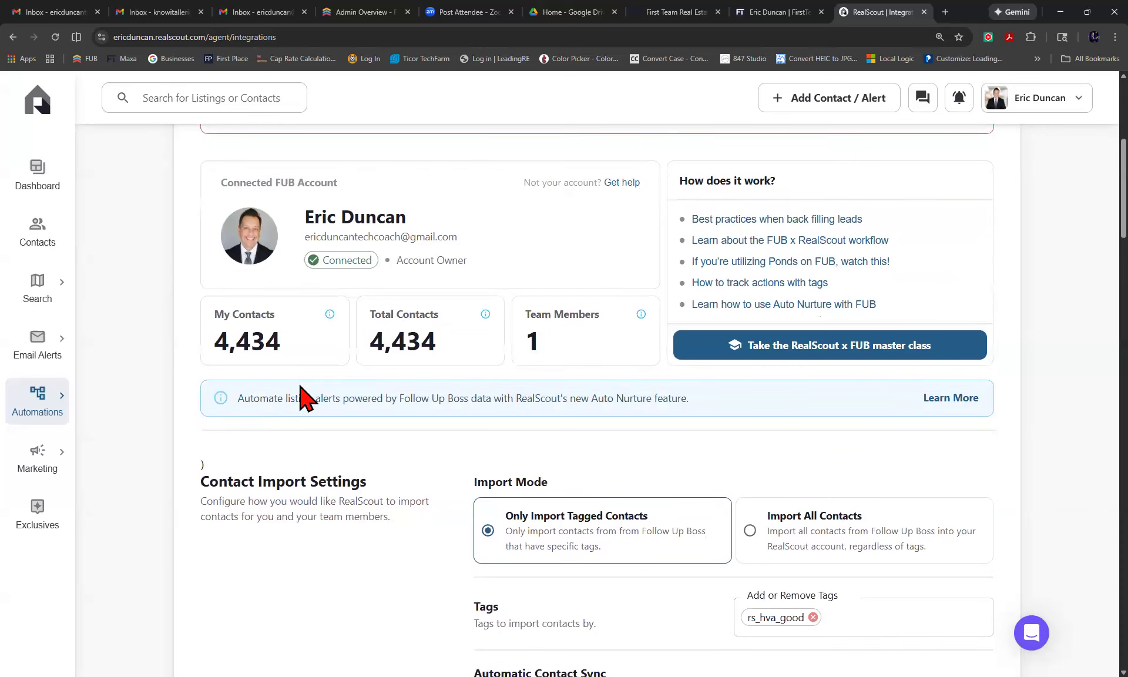
{"action": "scroll", "coordinate": [301, 389], "scroll_direction": "down", "scroll_amount": 1}
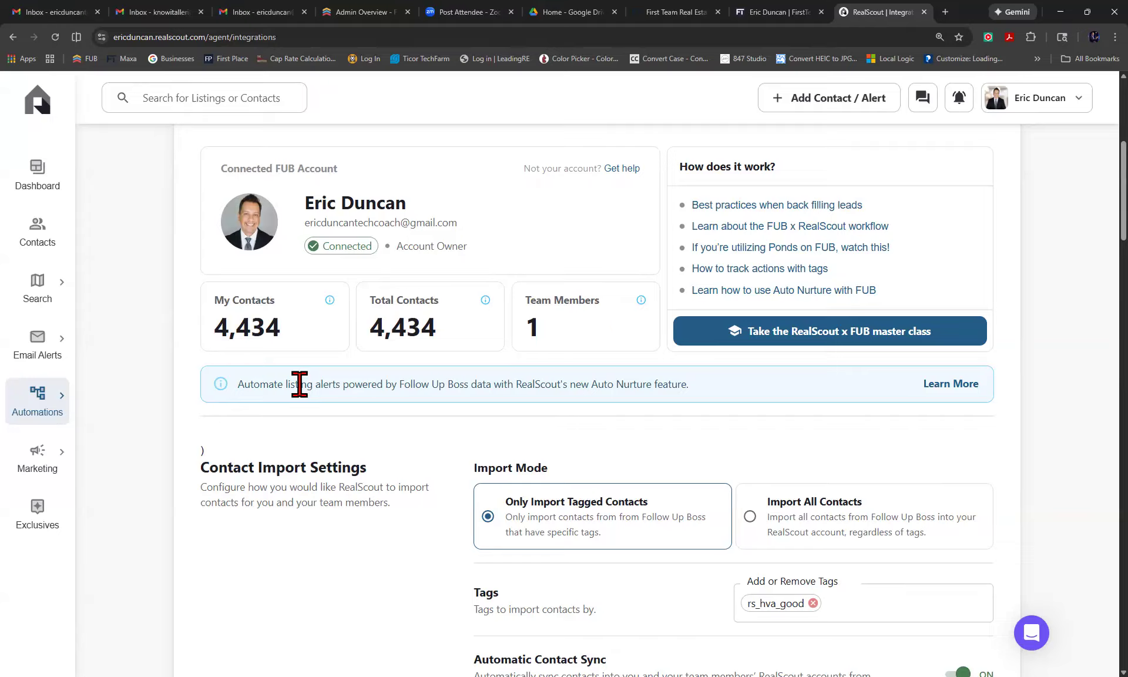
{"action": "scroll", "coordinate": [492, 422], "scroll_direction": "up", "scroll_amount": 3}
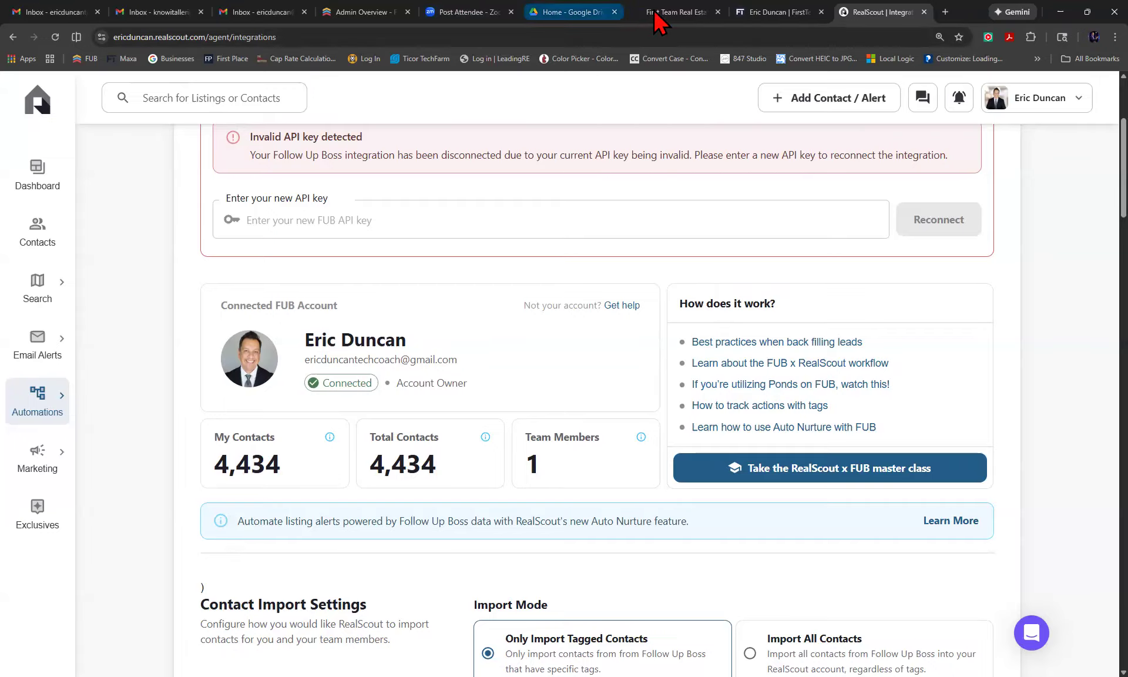
{"action": "left_click", "coordinate": [354, 13]}
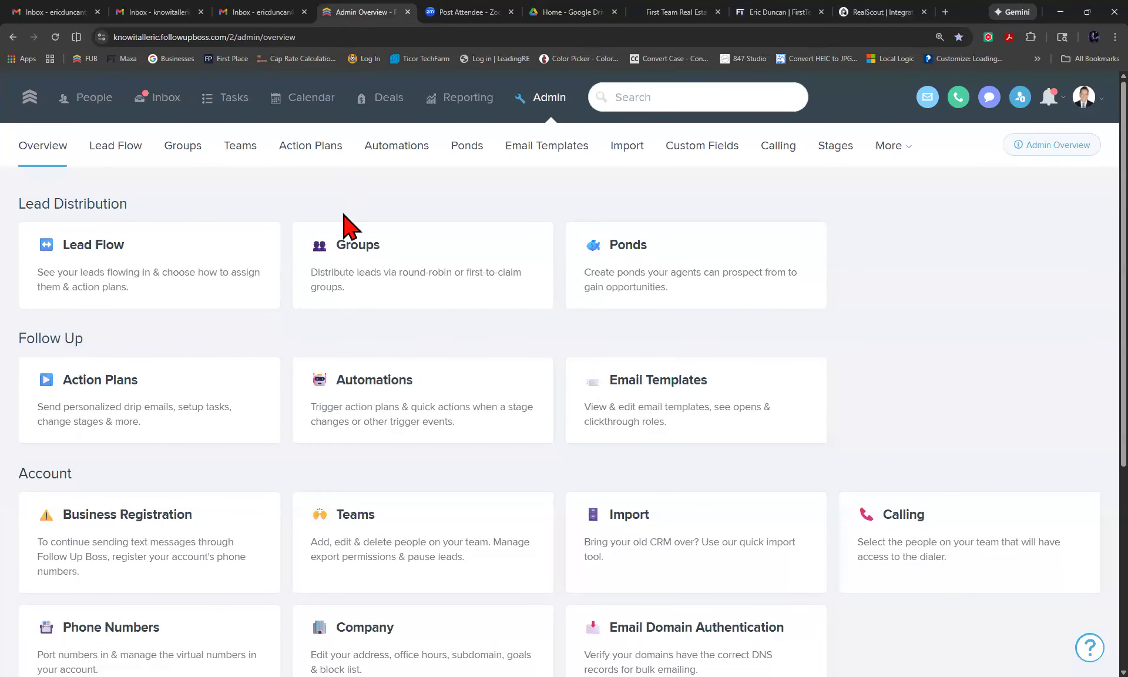
Delete the homebot API key in Follow Up Boss's API Keys settings, leaving three keys.
{"action": "scroll", "coordinate": [346, 227], "scroll_direction": "down", "scroll_amount": 3}
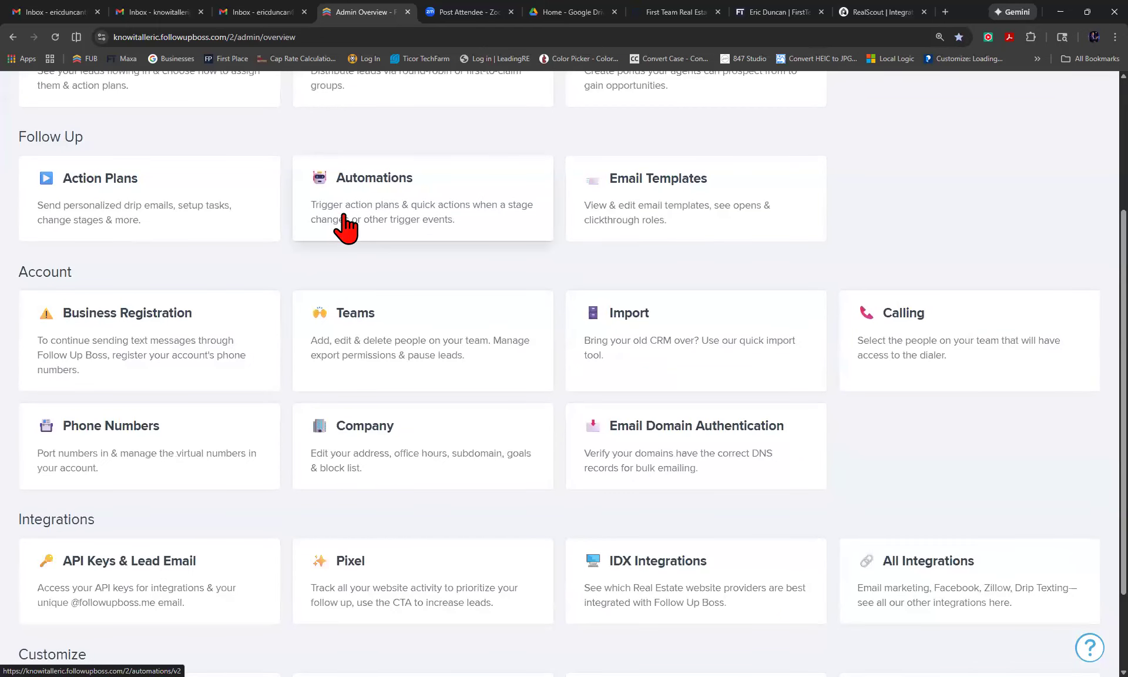
{"action": "scroll", "coordinate": [346, 226], "scroll_direction": "down", "scroll_amount": 2}
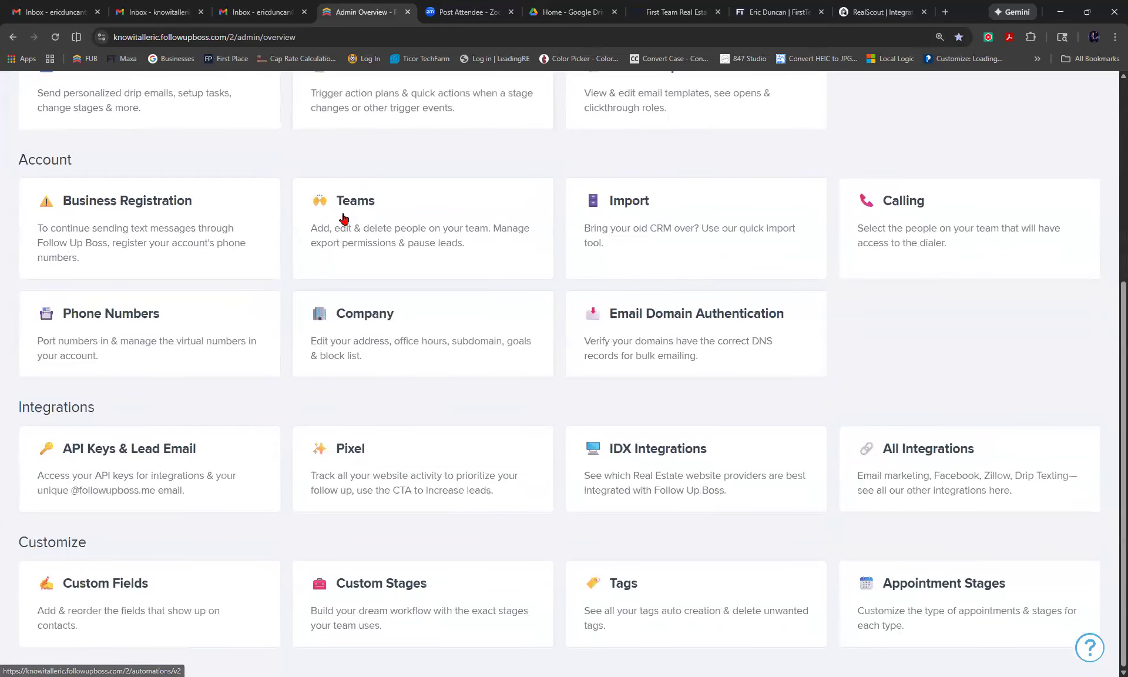
{"action": "left_click", "coordinate": [133, 483]}
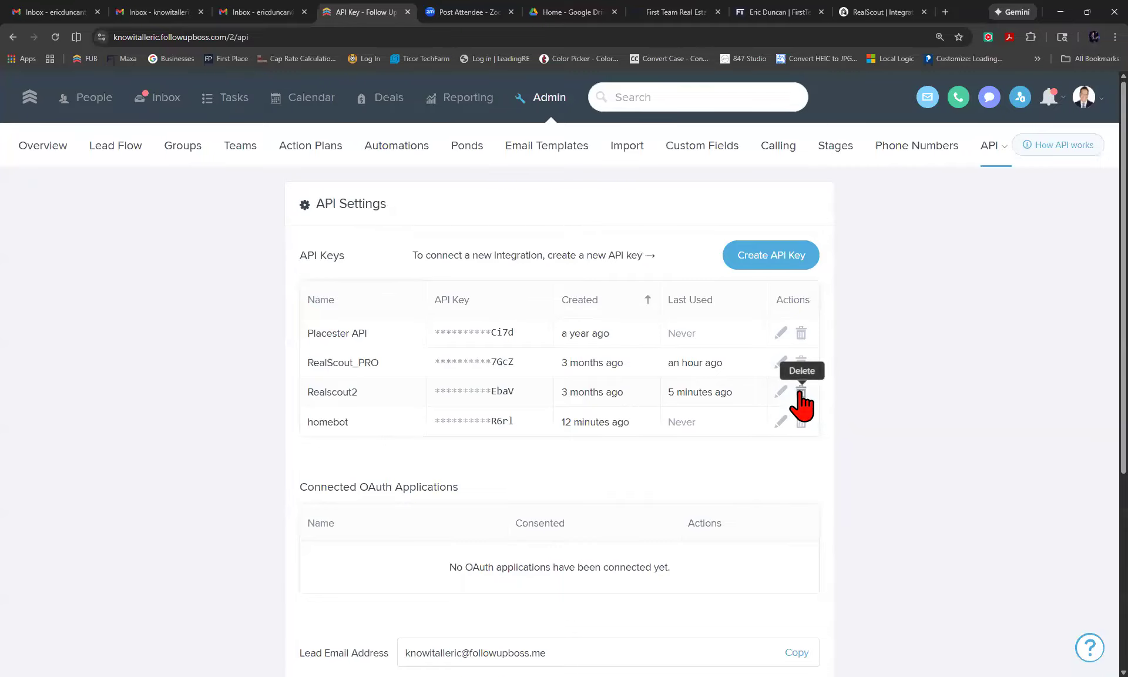
{"action": "left_click", "coordinate": [801, 422]}
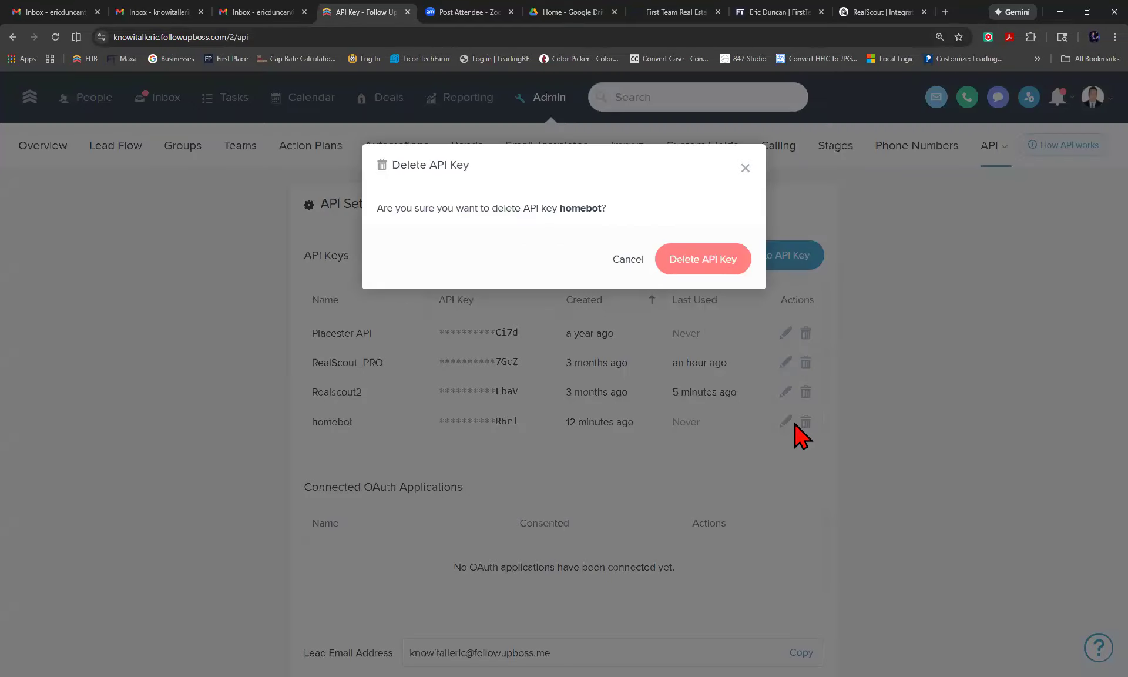
{"action": "left_click", "coordinate": [699, 270]}
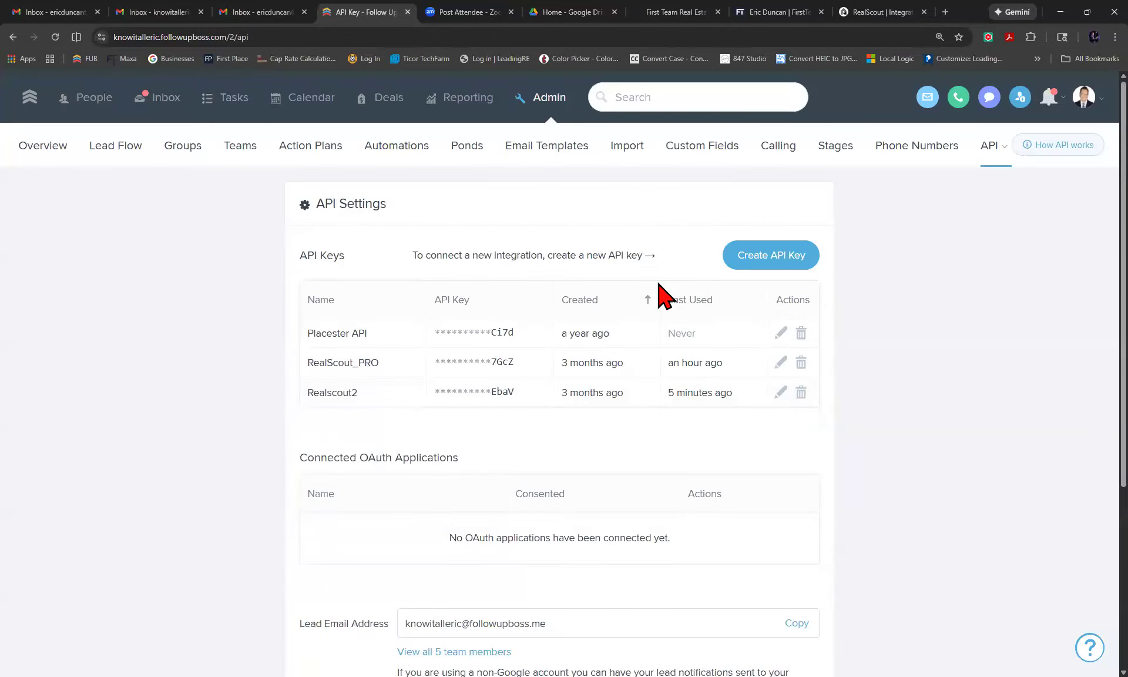
{"action": "left_click", "coordinate": [781, 264]}
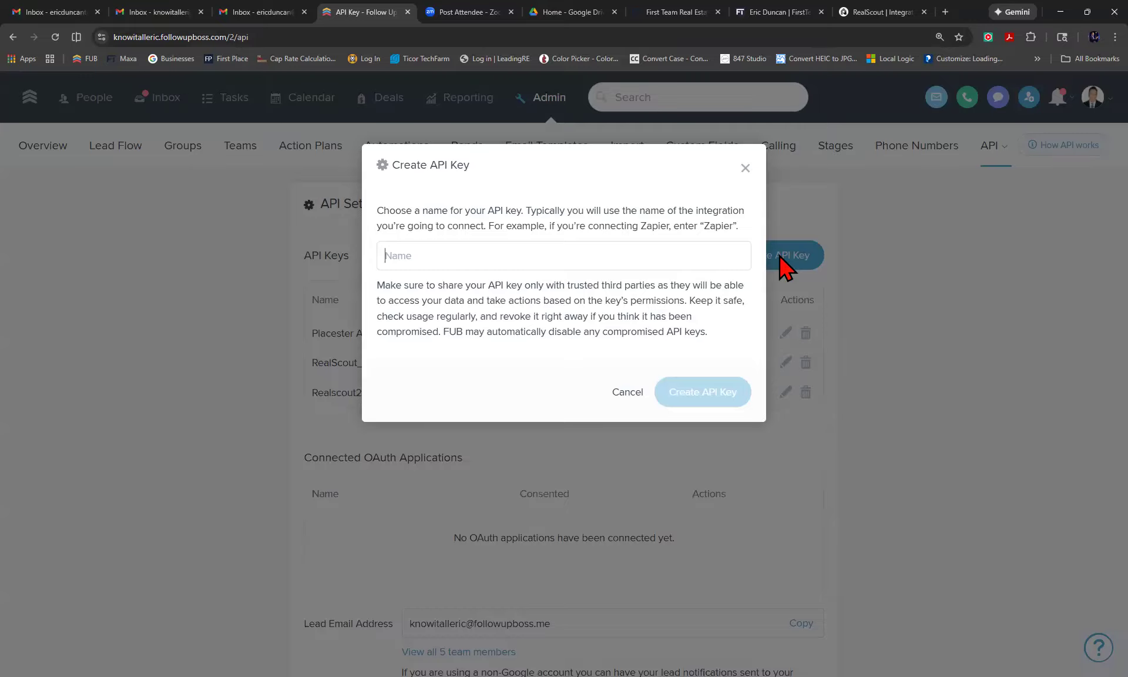
Create a Follow Up Boss API key named RealScout and copy its value.
{"action": "type", "text": "Reals"}
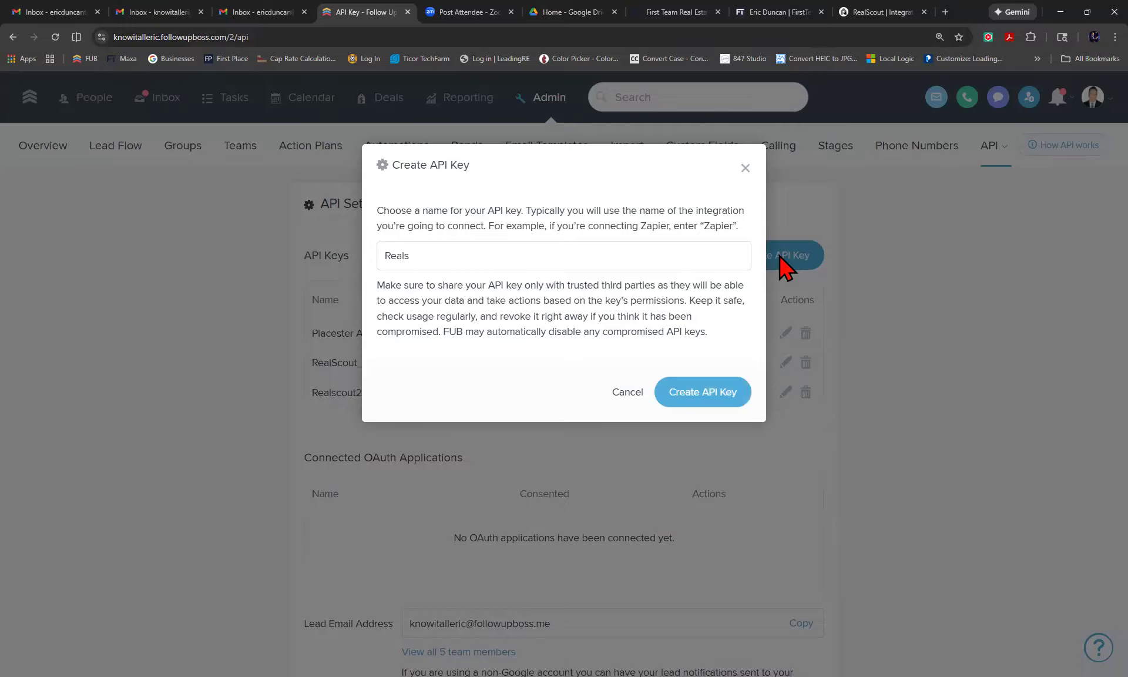
{"action": "key", "text": "BackSpace"}
{"action": "type", "text": "Scout"}
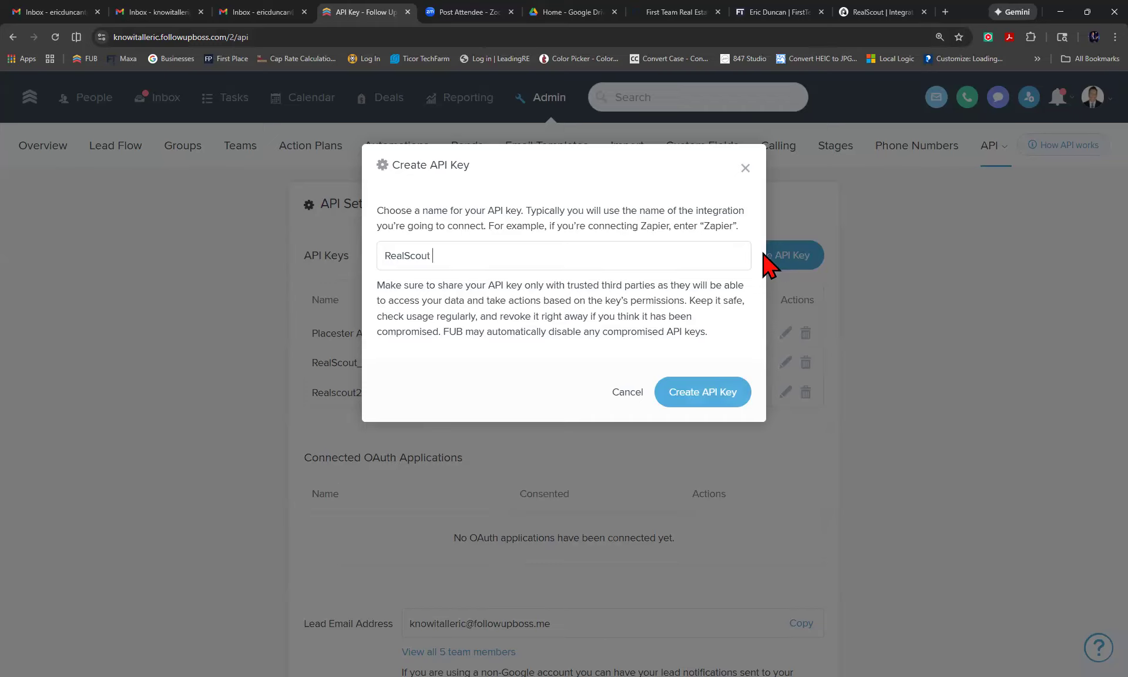
{"action": "left_click", "coordinate": [700, 395]}
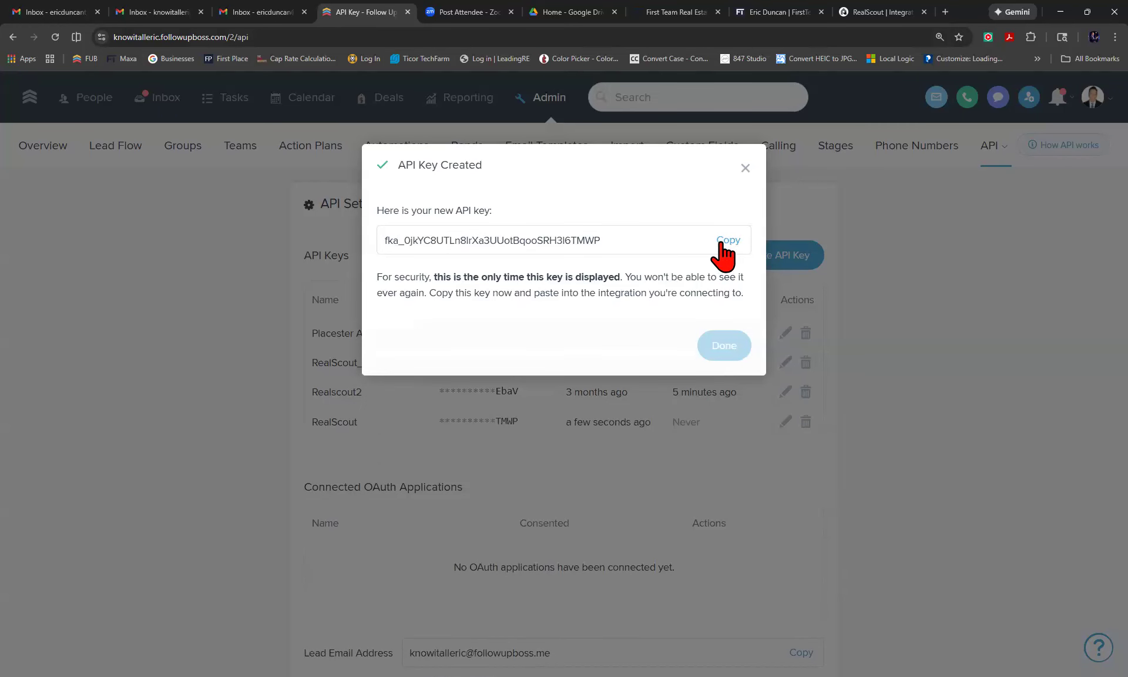
{"action": "left_click", "coordinate": [721, 243]}
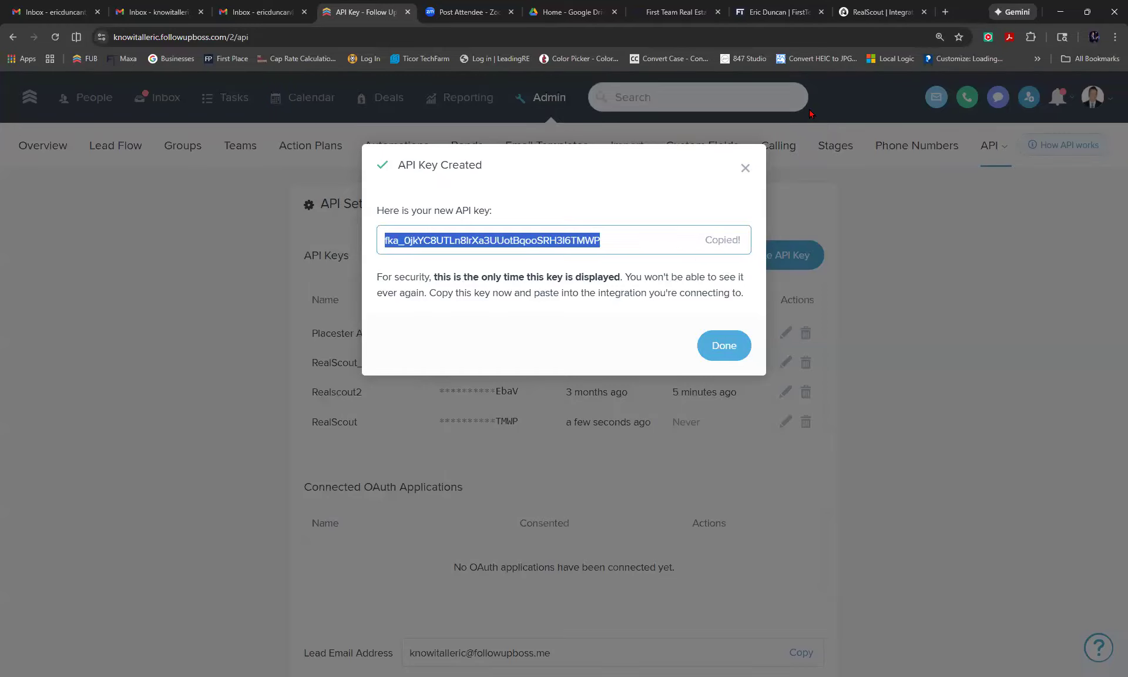
{"action": "left_click", "coordinate": [864, 13]}
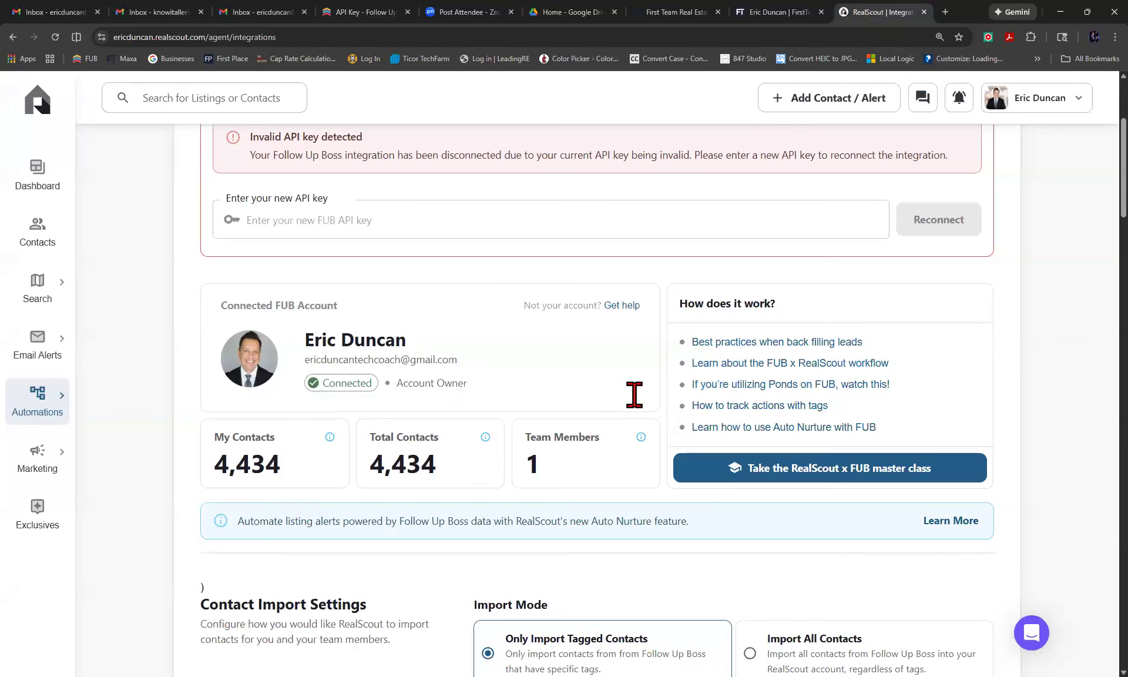
Paste the newly copied Follow Up Boss API key into RealScout's reconnect API key field.
{"action": "scroll", "coordinate": [289, 396], "scroll_direction": "up", "scroll_amount": 3}
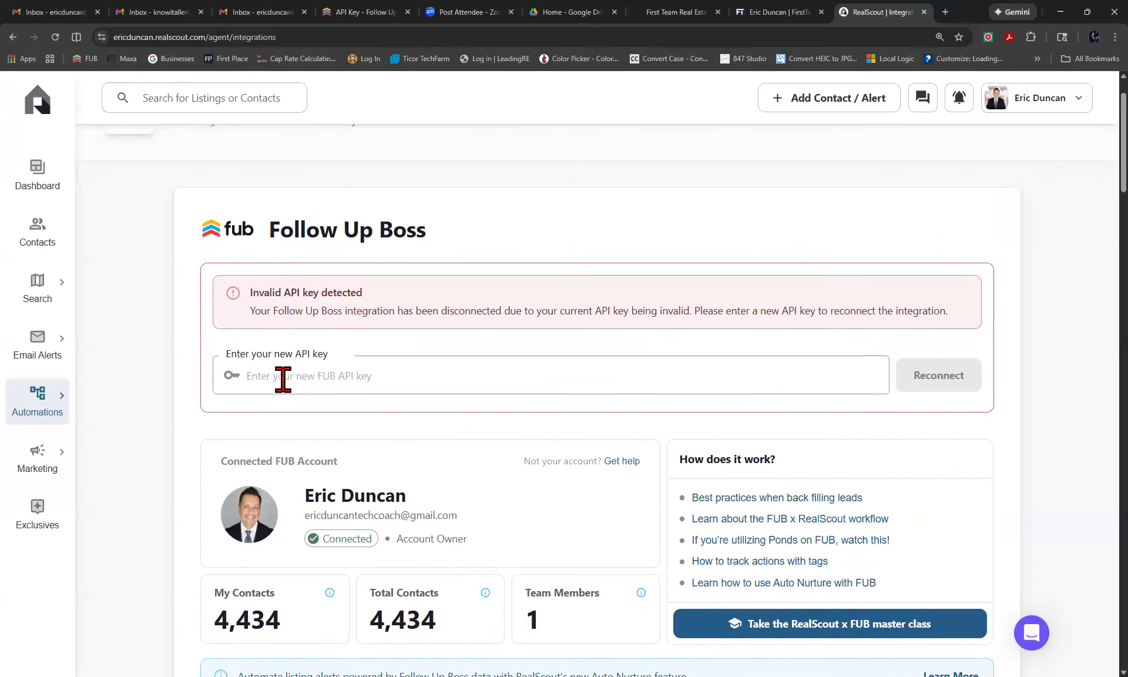
{"action": "left_click", "coordinate": [283, 379]}
{"action": "key", "text": "ctrl+v"}
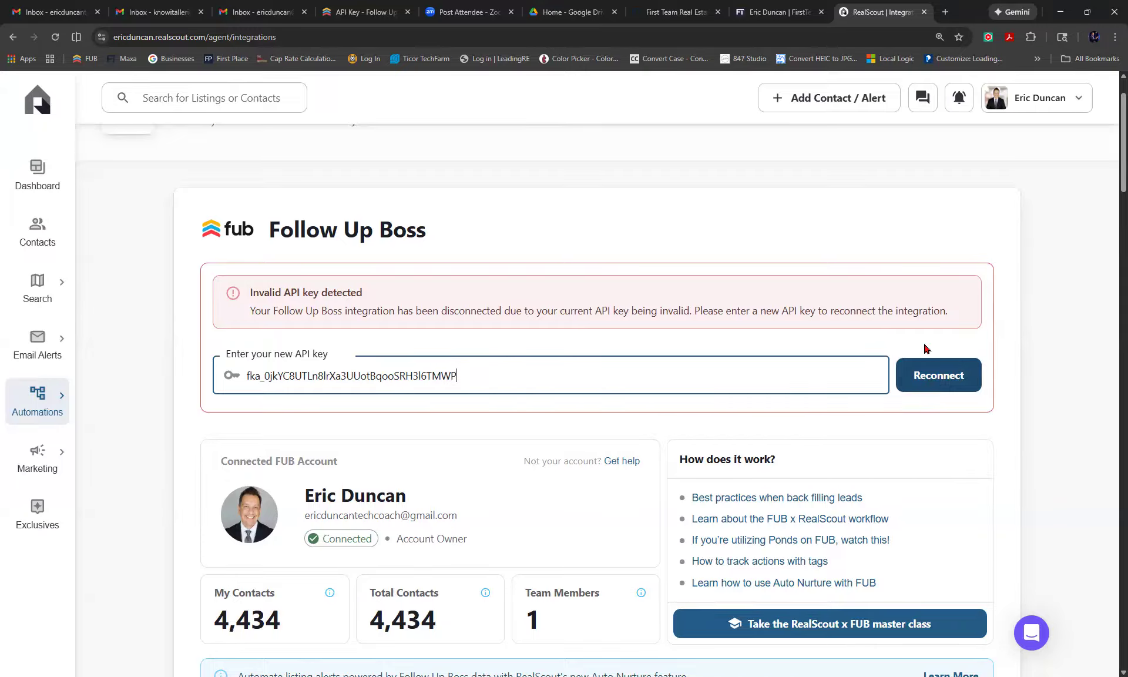
{"action": "scroll", "coordinate": [927, 349], "scroll_direction": "down", "scroll_amount": 1}
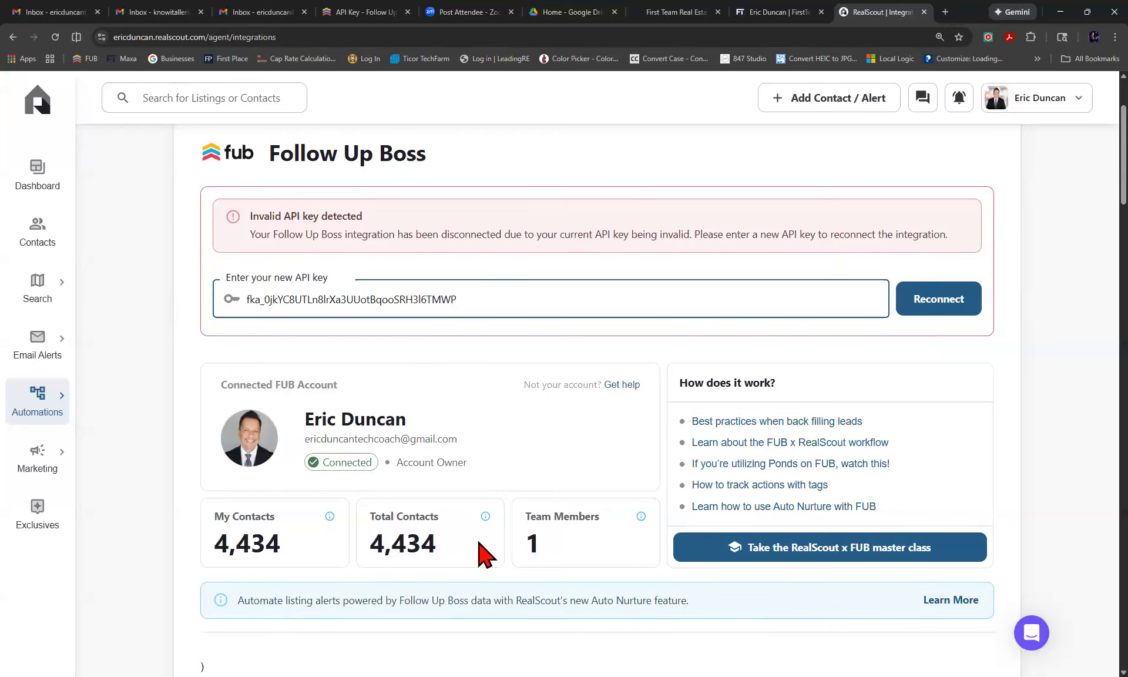
{"action": "scroll", "coordinate": [486, 549], "scroll_direction": "down", "scroll_amount": 2}
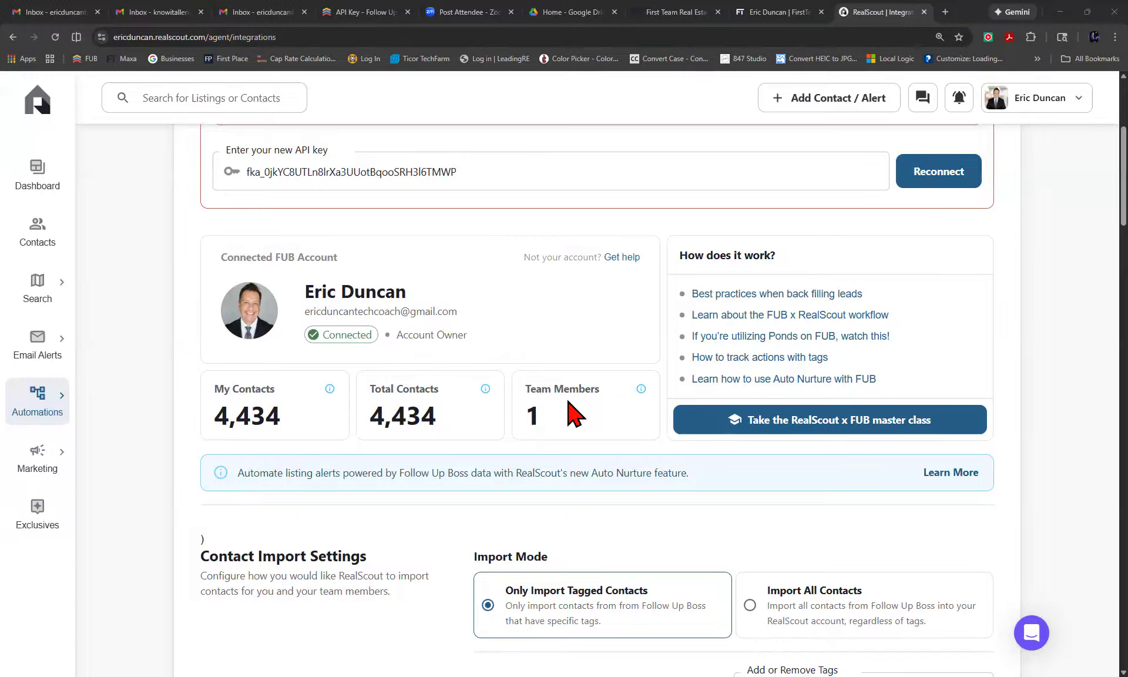
{"action": "scroll", "coordinate": [573, 414], "scroll_direction": "down", "scroll_amount": 3}
{"action": "scroll", "coordinate": [573, 414], "scroll_direction": "up", "scroll_amount": 4}
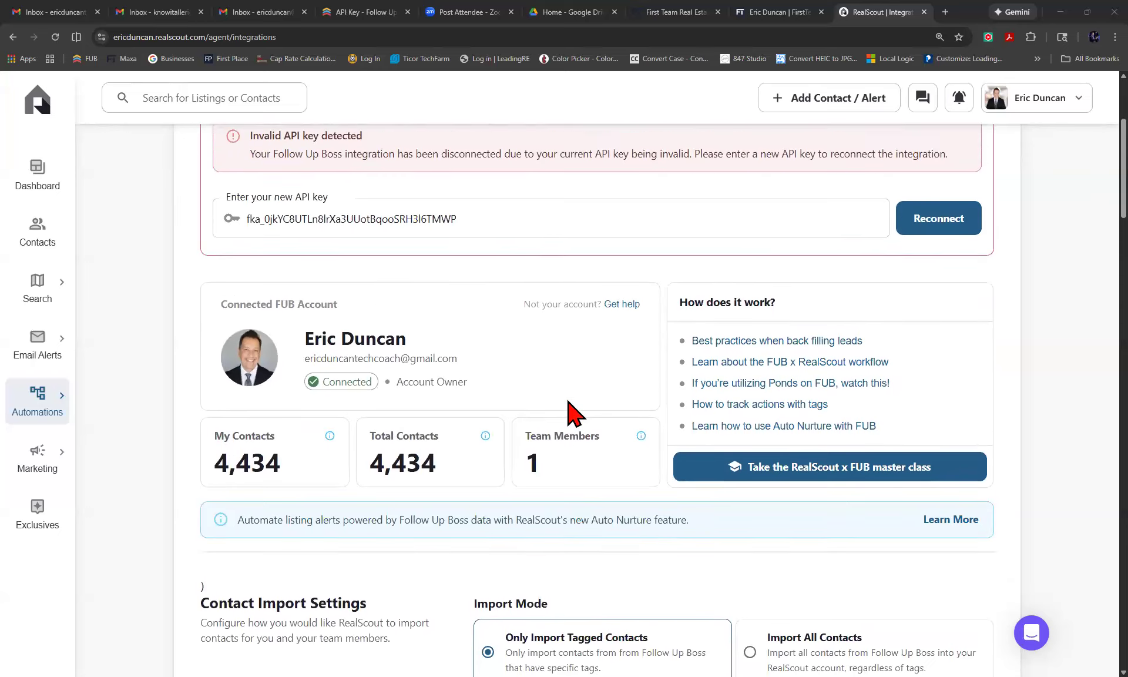
{"action": "scroll", "coordinate": [573, 414], "scroll_direction": "down", "scroll_amount": 5}
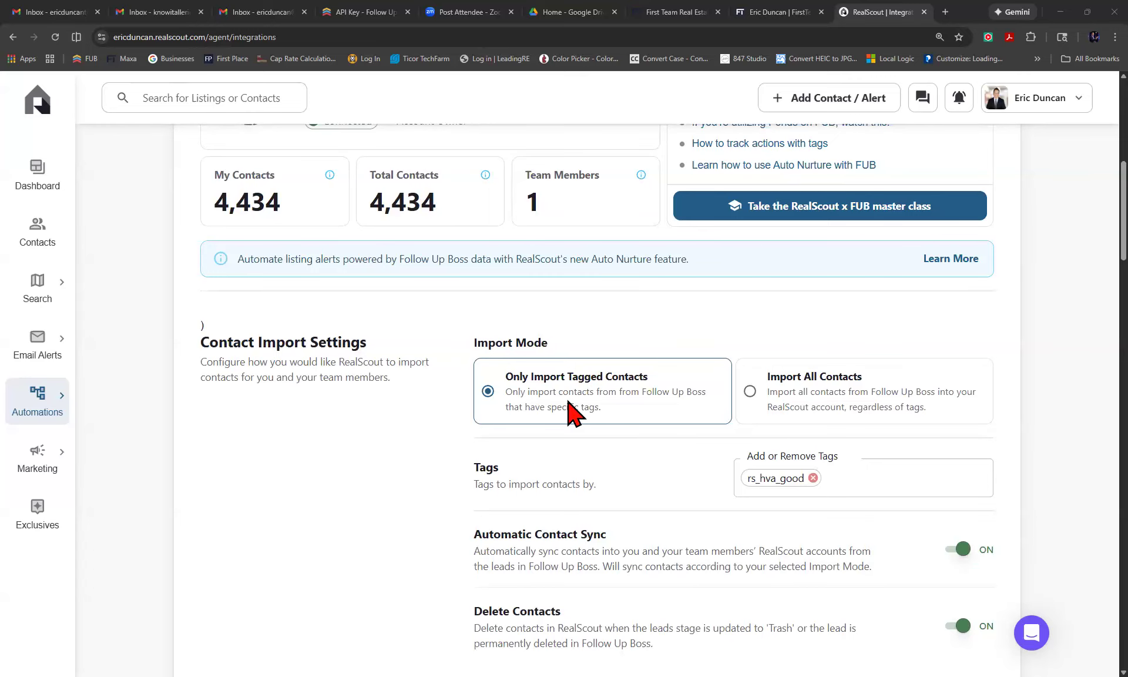
{"action": "scroll", "coordinate": [573, 414], "scroll_direction": "up", "scroll_amount": 4}
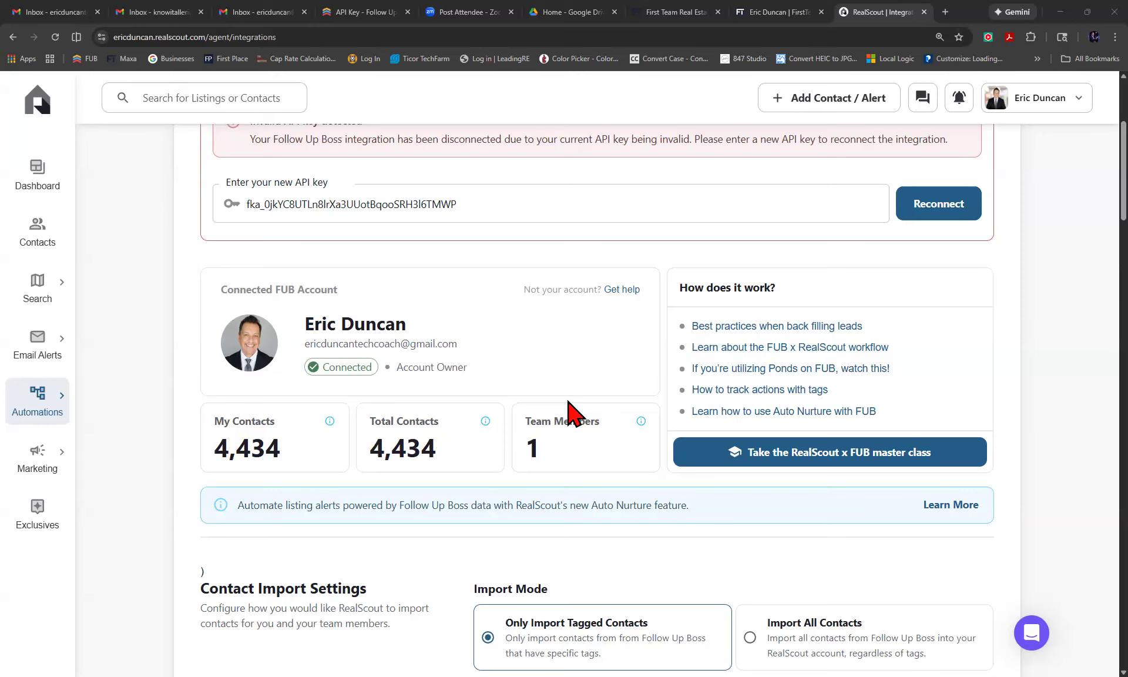
{"action": "scroll", "coordinate": [573, 411], "scroll_direction": "up", "scroll_amount": 4}
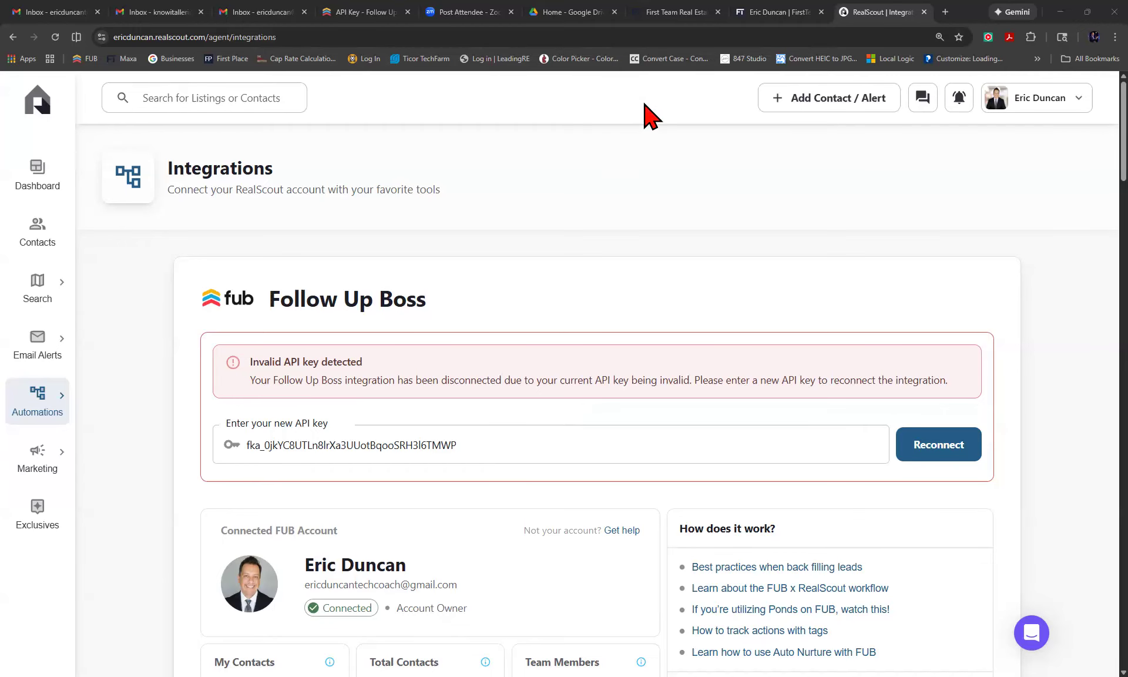
{"action": "left_click", "coordinate": [674, 22]}
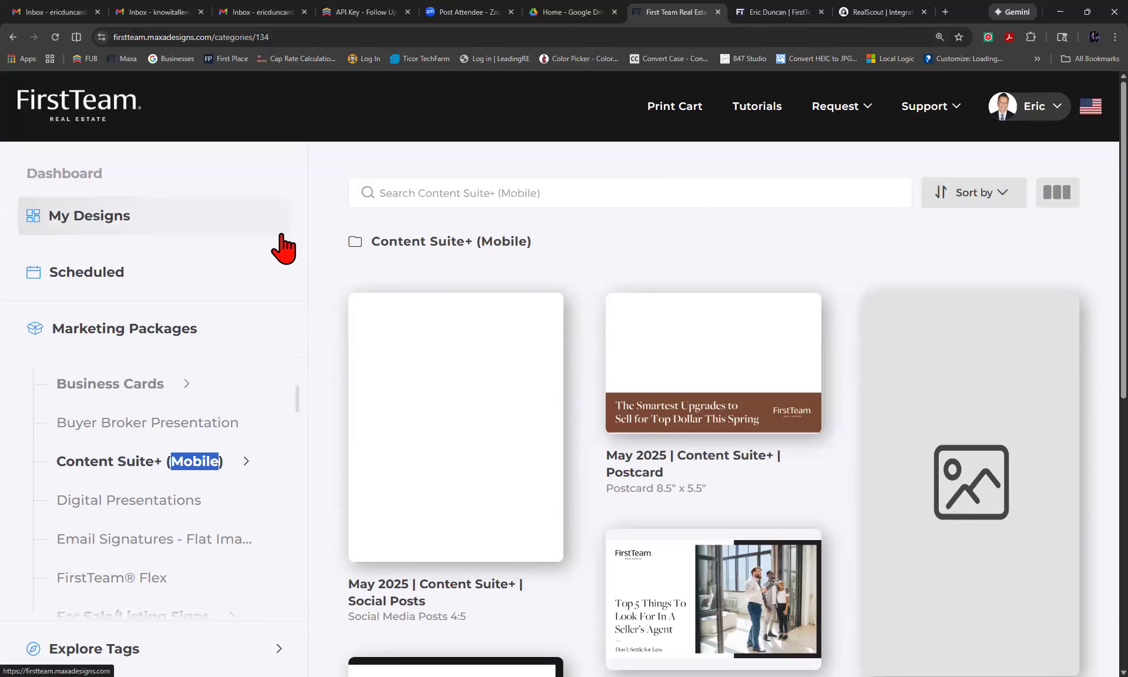
Return to My Designs and scroll the Marketing Packages list to HTML Email Newsletters.
{"action": "left_click", "coordinate": [81, 218]}
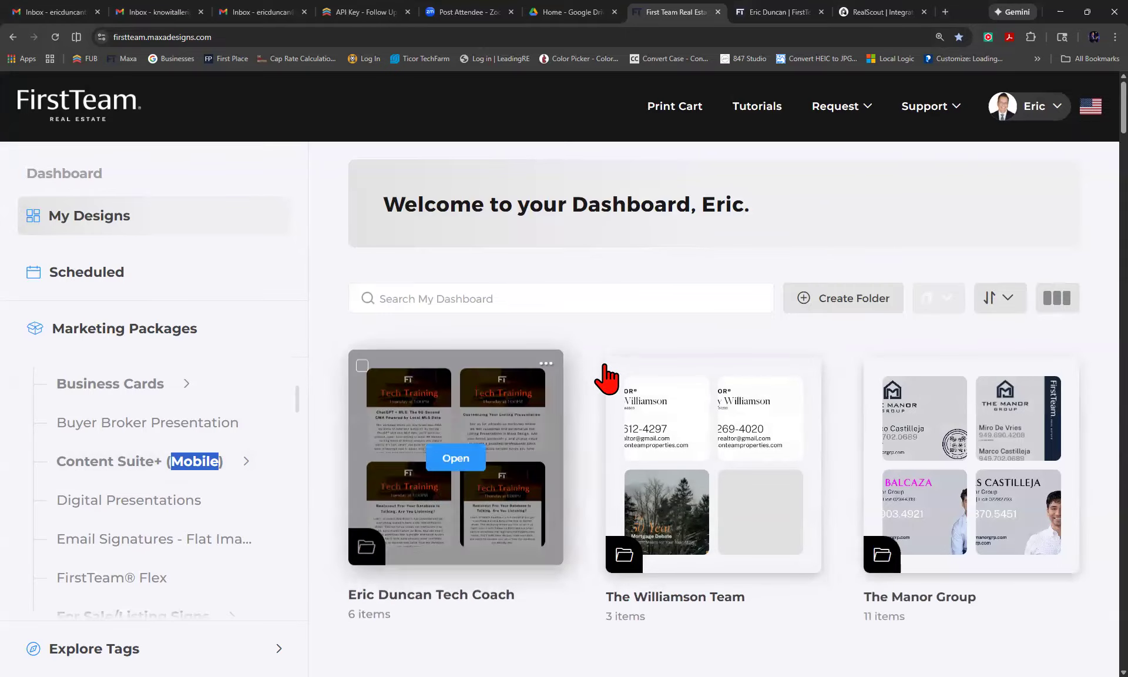
{"action": "scroll", "coordinate": [611, 379], "scroll_direction": "down", "scroll_amount": 3}
{"action": "scroll", "coordinate": [622, 379], "scroll_direction": "down", "scroll_amount": 5}
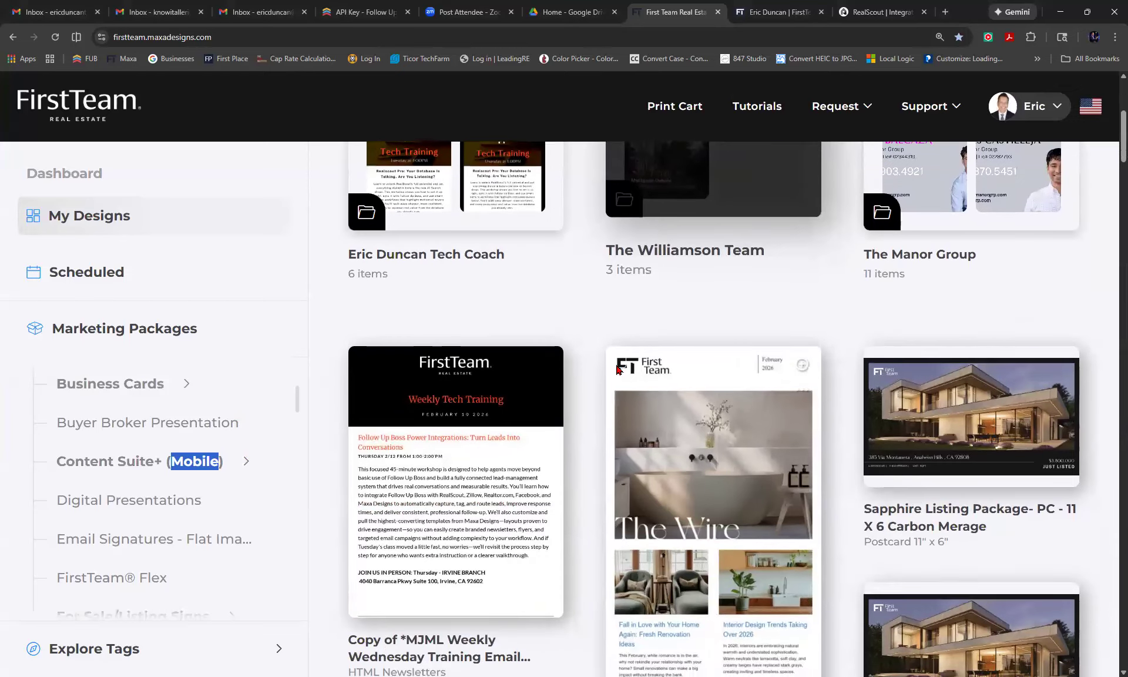
{"action": "scroll", "coordinate": [621, 378], "scroll_direction": "up", "scroll_amount": 7}
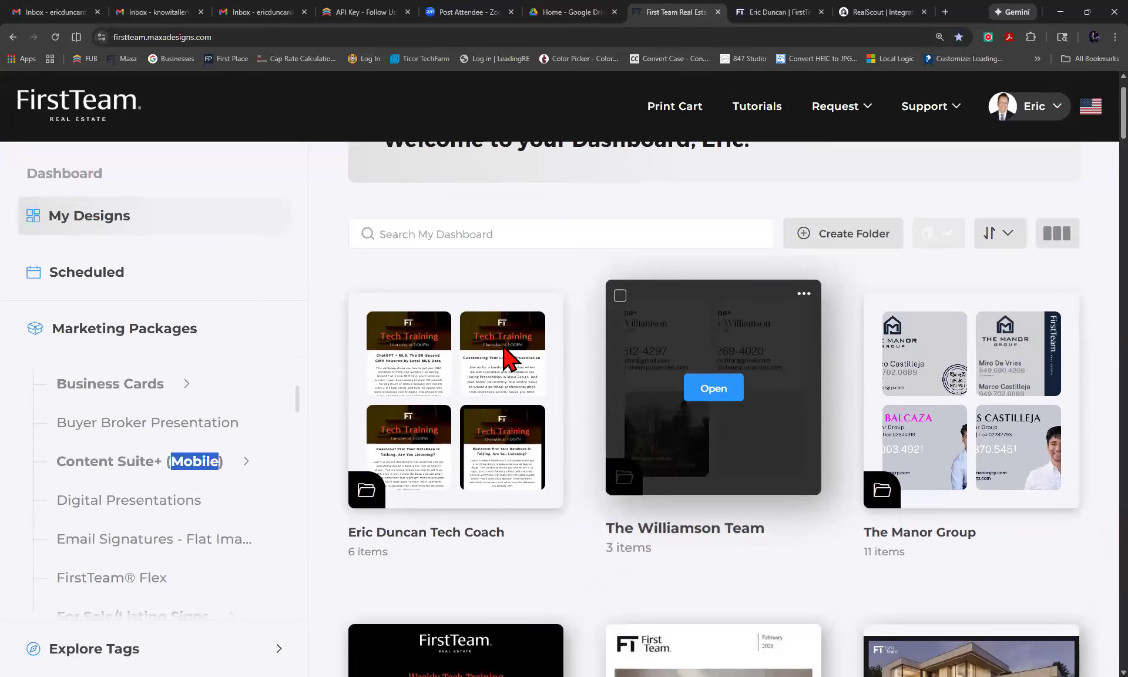
{"action": "scroll", "coordinate": [270, 383], "scroll_direction": "down", "scroll_amount": 2}
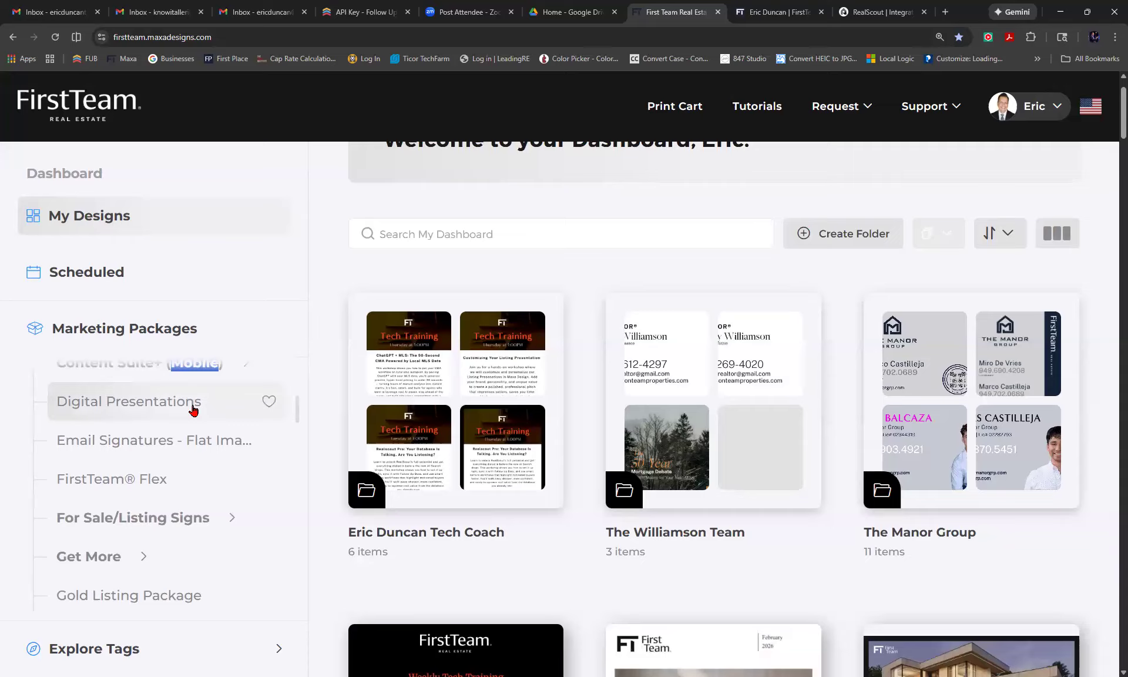
{"action": "scroll", "coordinate": [159, 422], "scroll_direction": "down", "scroll_amount": 3}
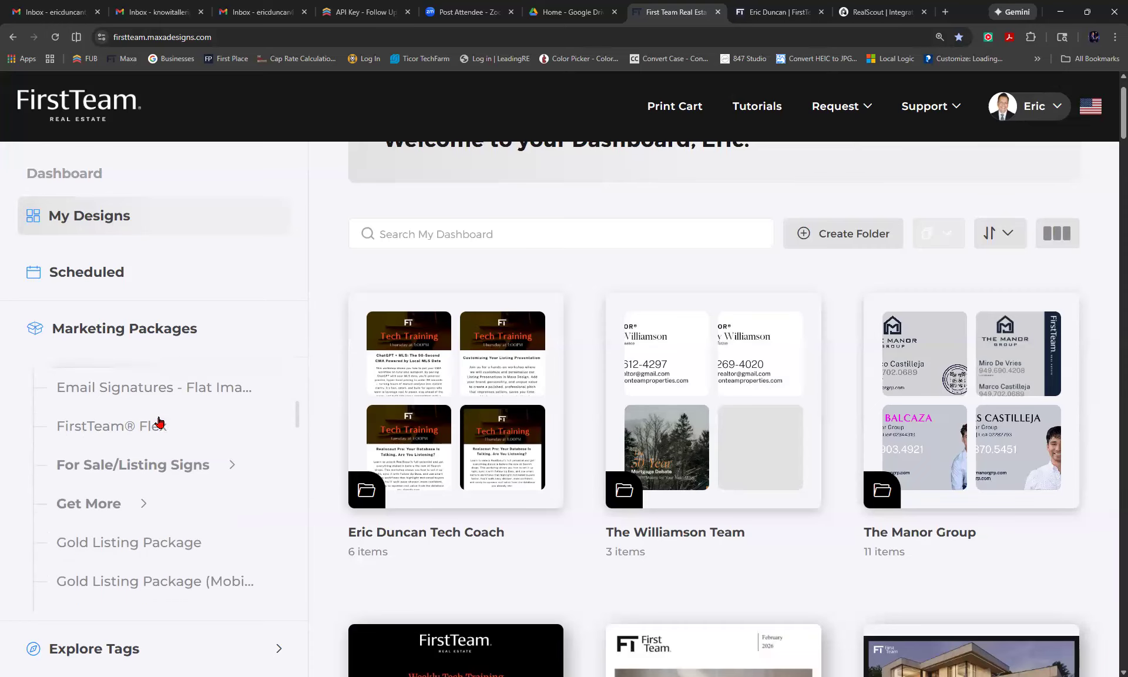
{"action": "scroll", "coordinate": [159, 422], "scroll_direction": "down", "scroll_amount": 2}
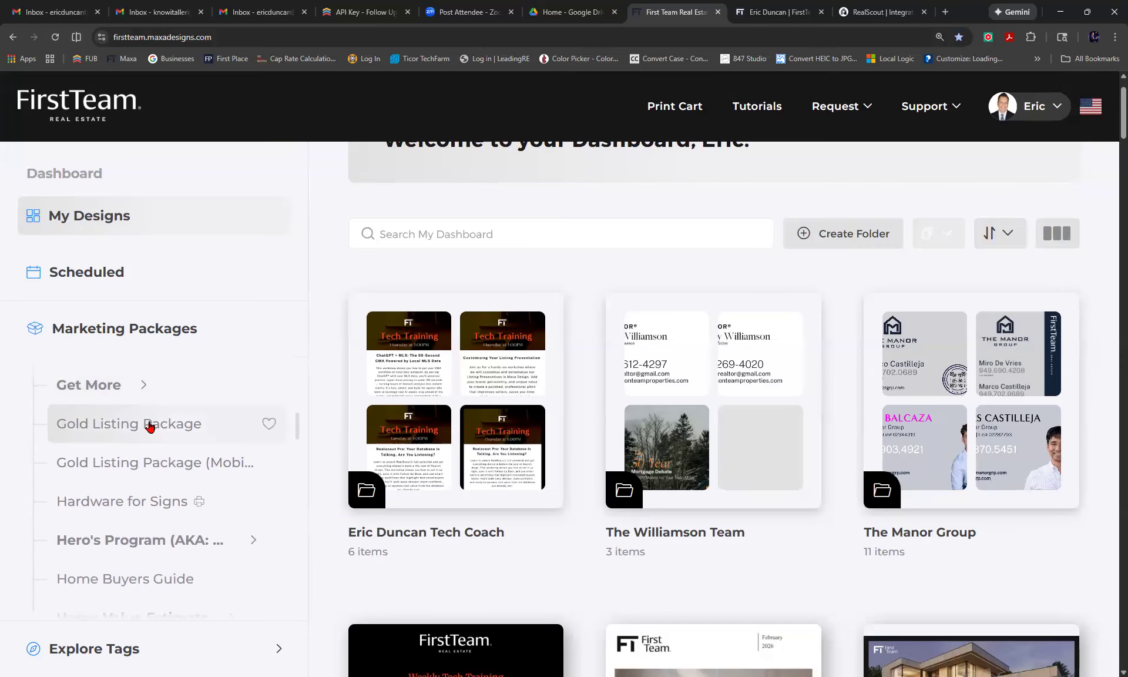
{"action": "scroll", "coordinate": [164, 425], "scroll_direction": "down", "scroll_amount": 4}
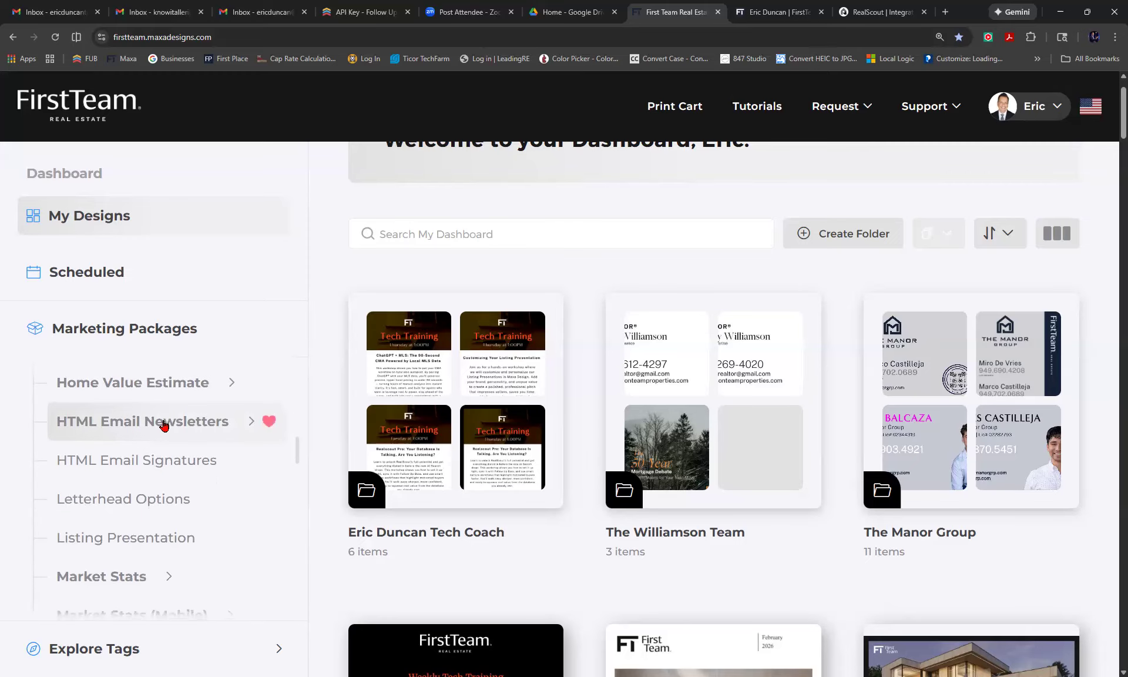
{"action": "scroll", "coordinate": [163, 426], "scroll_direction": "up", "scroll_amount": 1}
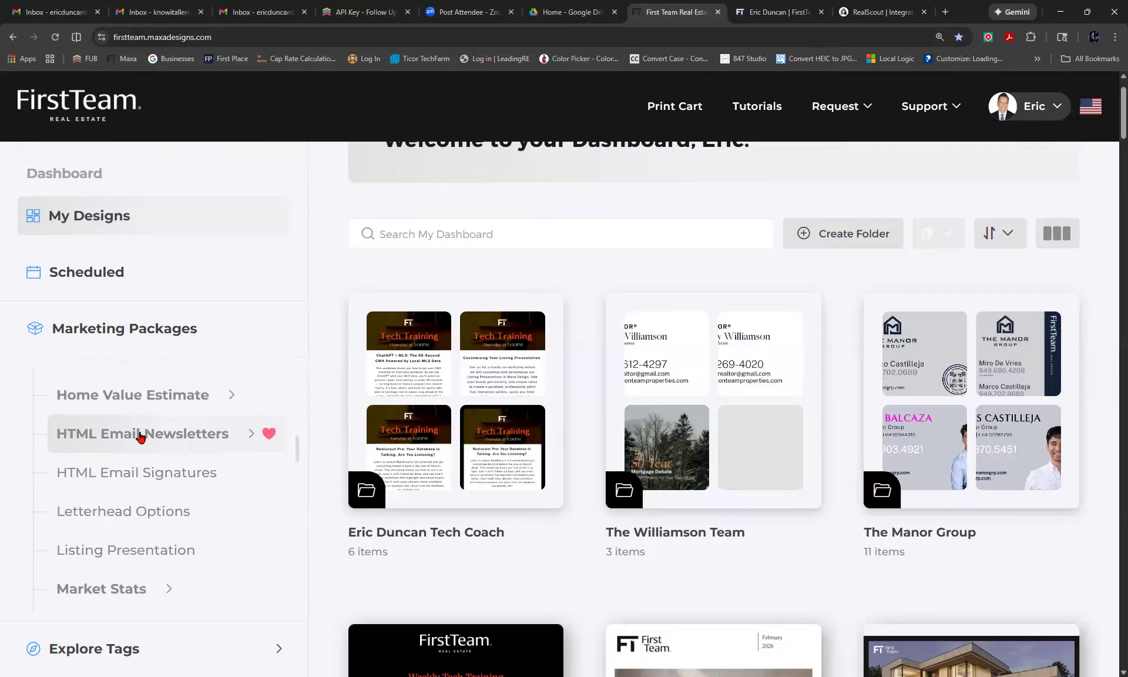
Open HTML Email Newsletters and browse the Sable, Soft Gray, Just Sold and Price Reduced templates.
{"action": "left_click", "coordinate": [141, 436]}
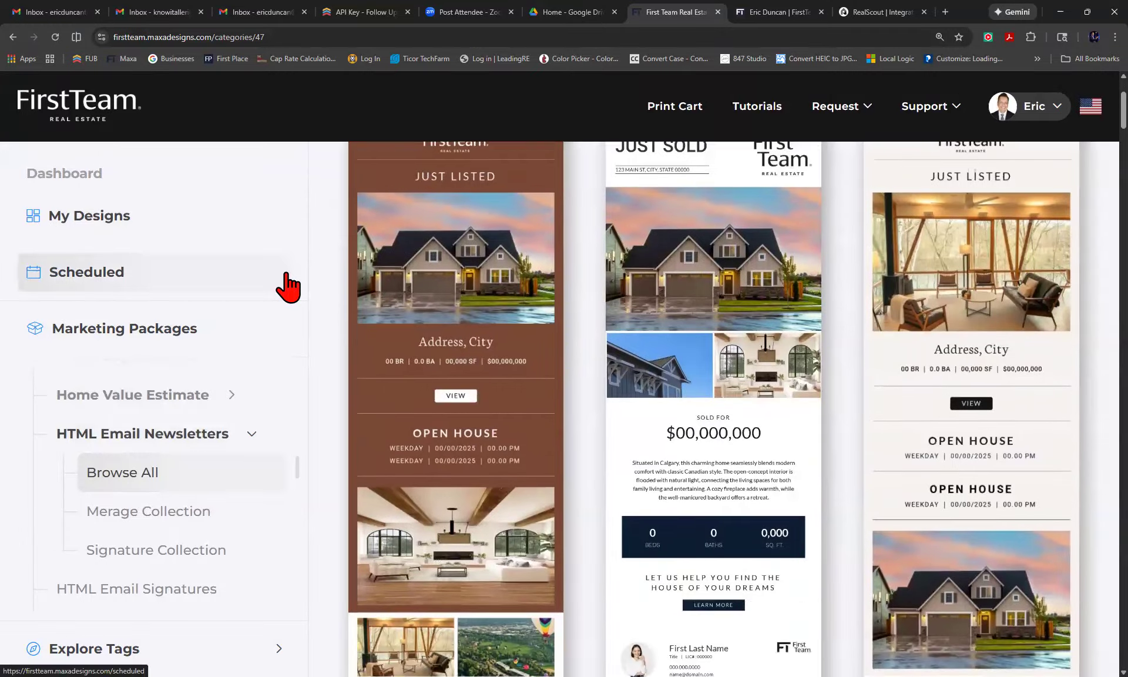
{"action": "scroll", "coordinate": [286, 274], "scroll_direction": "up", "scroll_amount": 4}
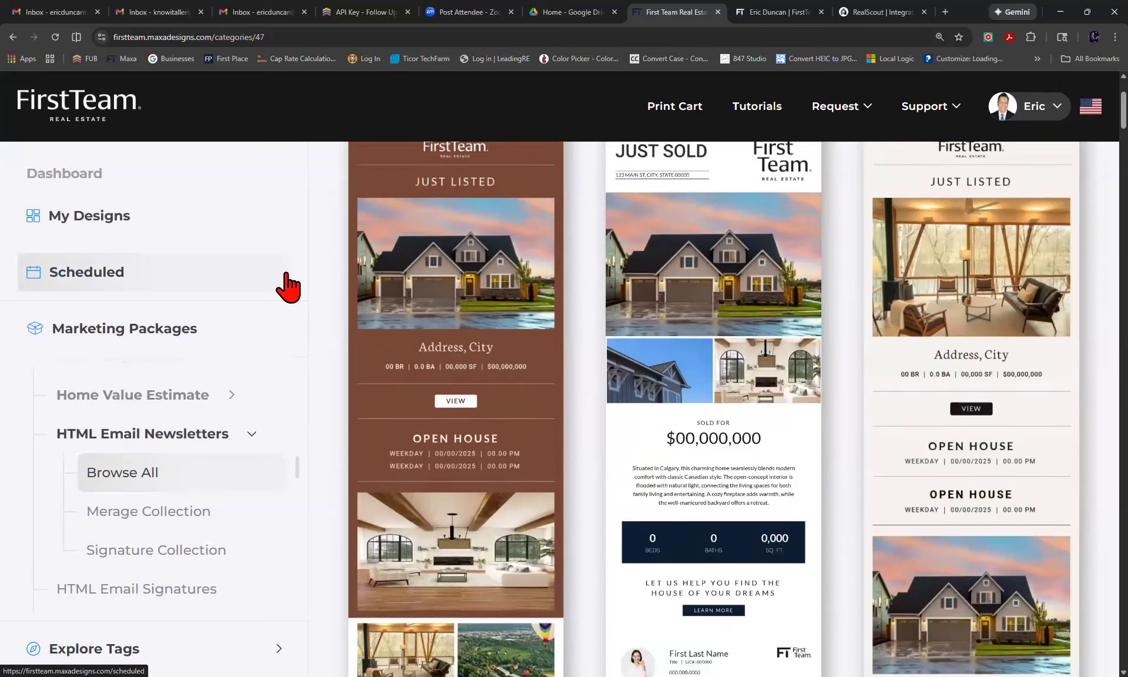
{"action": "scroll", "coordinate": [286, 274], "scroll_direction": "down", "scroll_amount": 1}
{"action": "scroll", "coordinate": [287, 274], "scroll_direction": "down", "scroll_amount": 8}
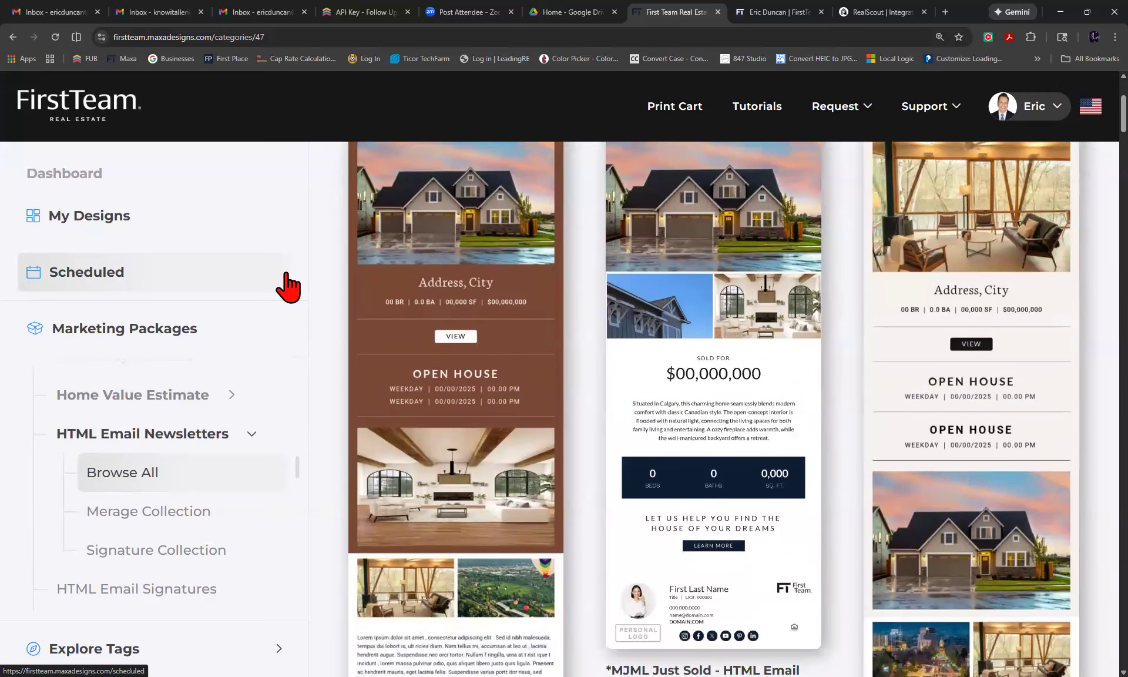
{"action": "scroll", "coordinate": [286, 274], "scroll_direction": "down", "scroll_amount": 2}
{"action": "scroll", "coordinate": [287, 274], "scroll_direction": "up", "scroll_amount": 9}
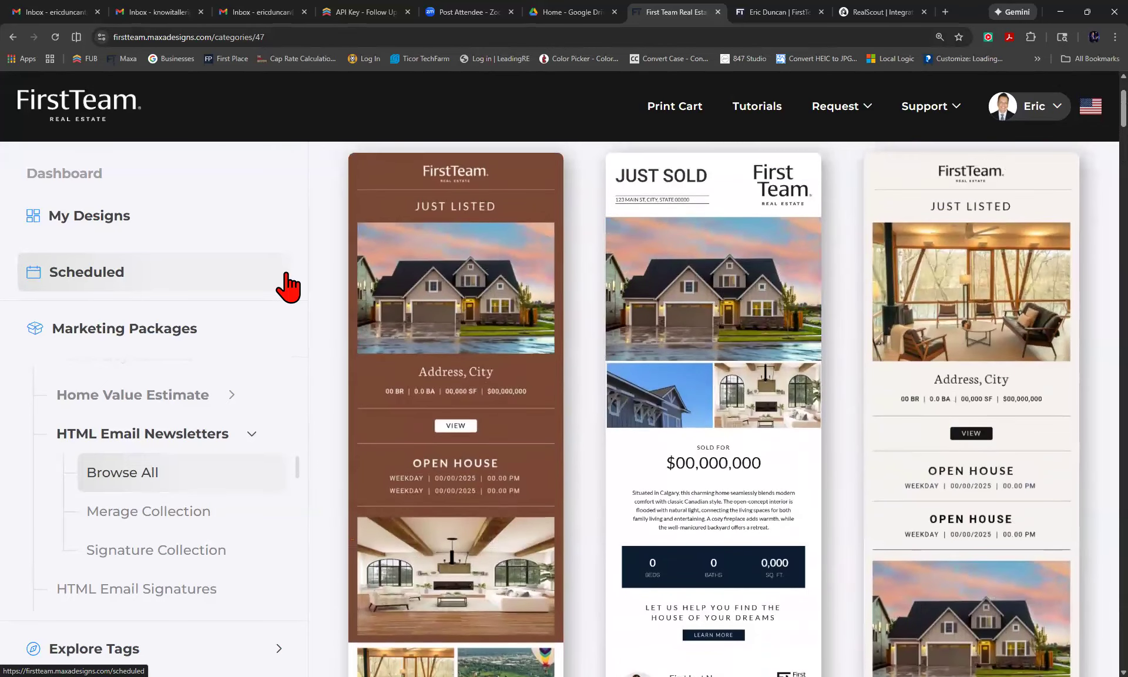
{"action": "scroll", "coordinate": [287, 287], "scroll_direction": "down", "scroll_amount": 5}
{"action": "scroll", "coordinate": [288, 287], "scroll_direction": "down", "scroll_amount": 4}
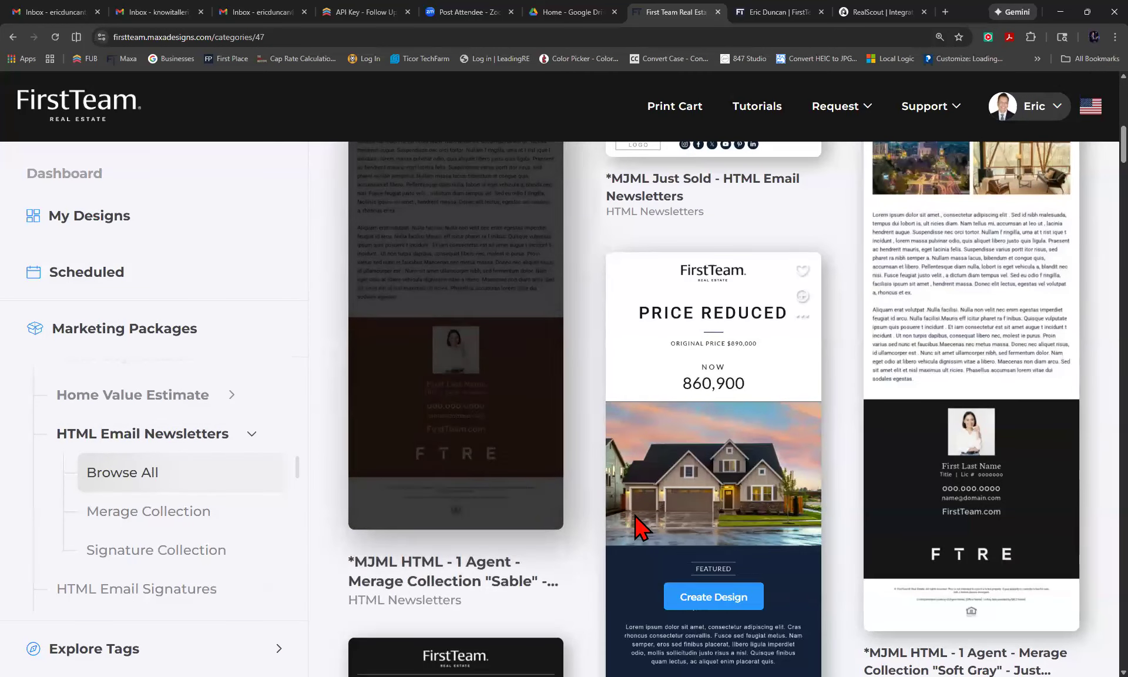
Scroll the newsletter gallery to the Price Reduced, Open House and brown Just Listed templates.
{"action": "scroll", "coordinate": [643, 526], "scroll_direction": "down", "scroll_amount": 6}
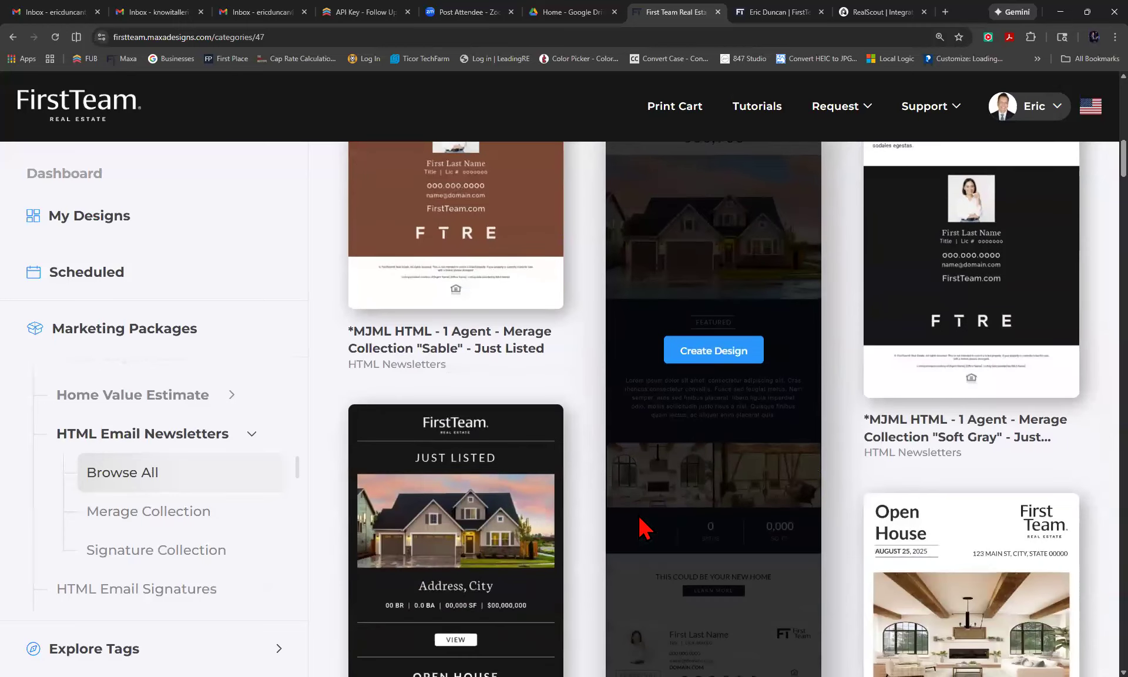
{"action": "scroll", "coordinate": [639, 525], "scroll_direction": "down", "scroll_amount": 2}
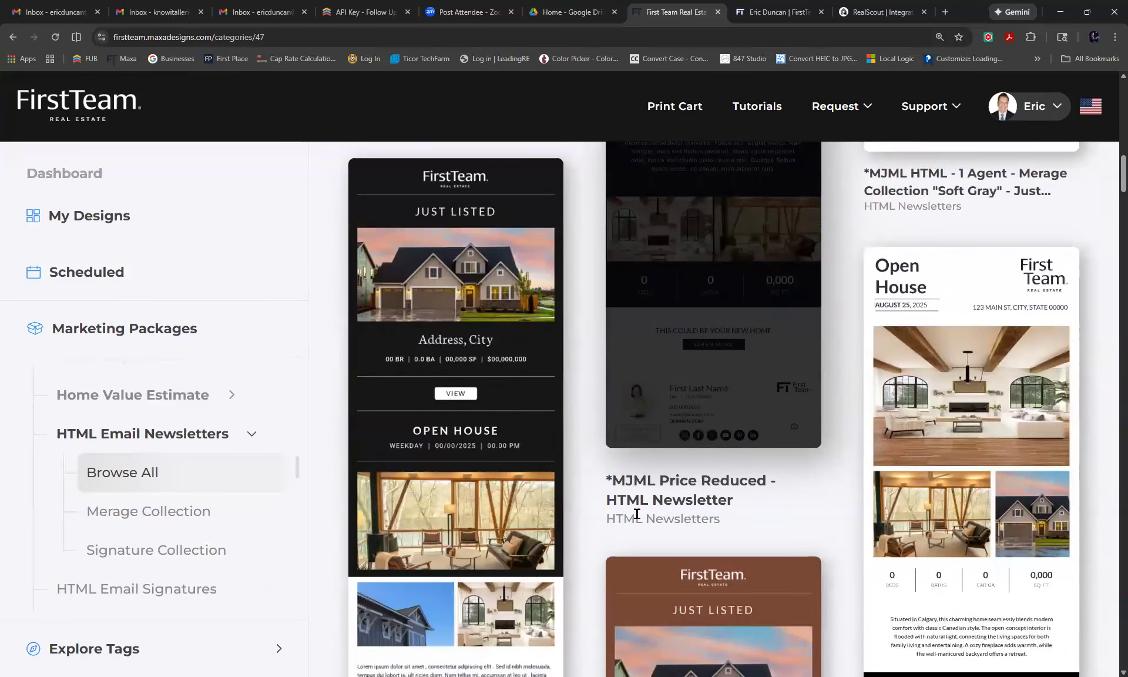
{"action": "scroll", "coordinate": [637, 514], "scroll_direction": "down", "scroll_amount": 2}
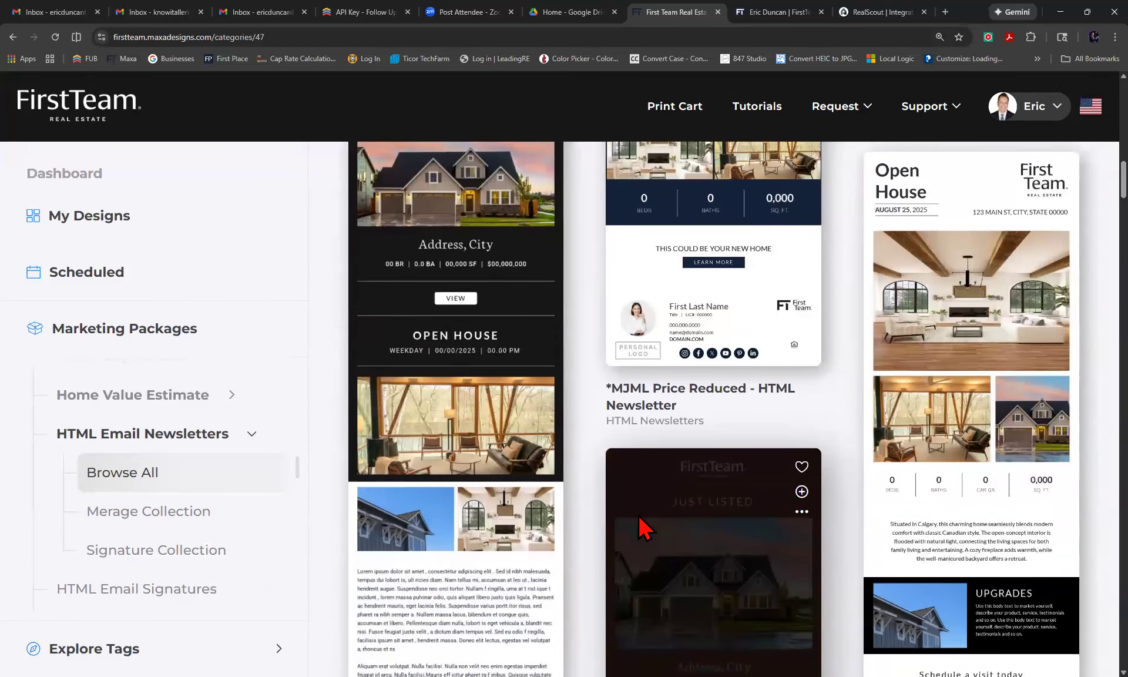
{"action": "scroll", "coordinate": [638, 515], "scroll_direction": "down", "scroll_amount": 1}
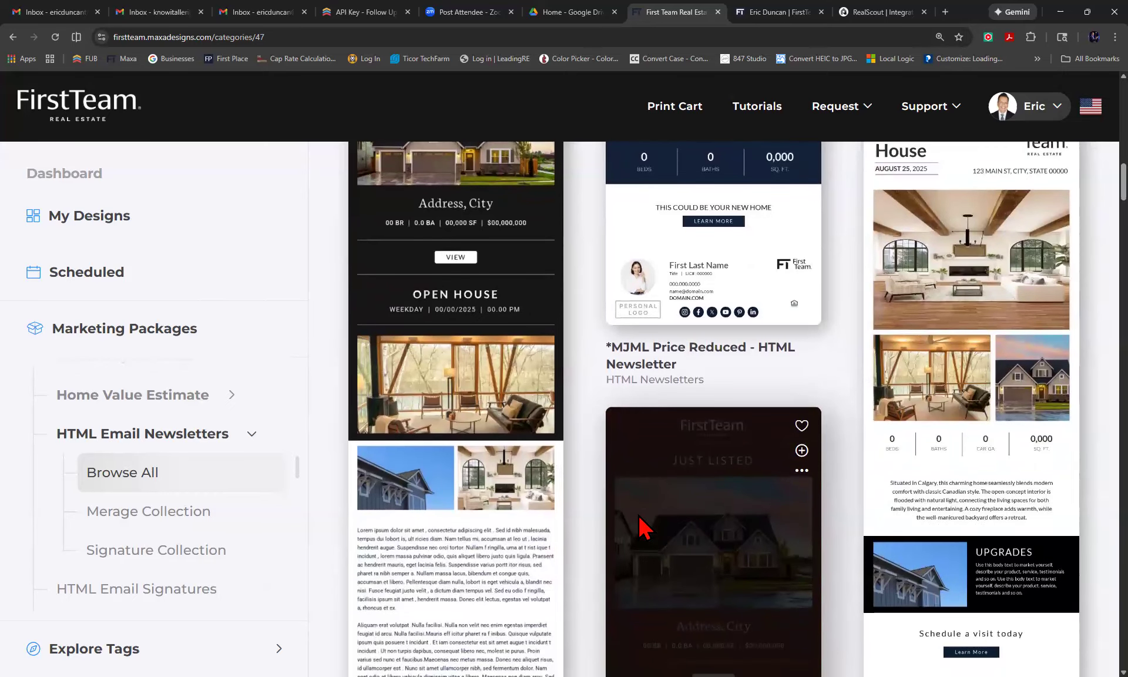
{"action": "mouse_move", "coordinate": [507, 452]}
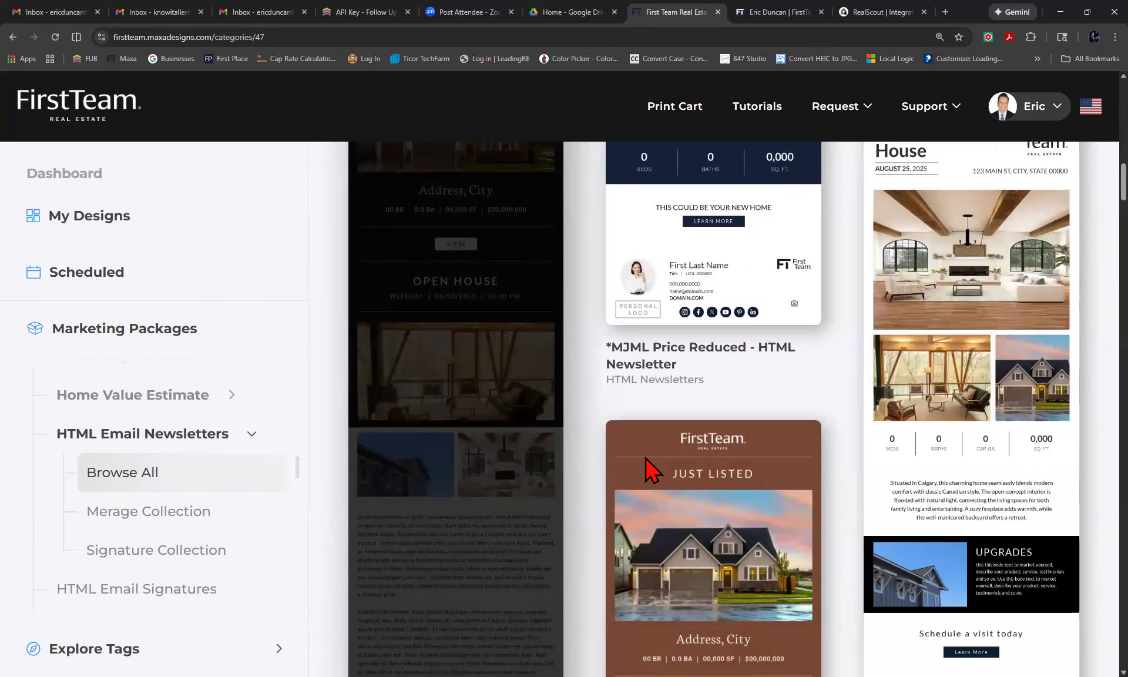
{"action": "scroll", "coordinate": [717, 487], "scroll_direction": "up", "scroll_amount": 1}
{"action": "scroll", "coordinate": [716, 487], "scroll_direction": "up", "scroll_amount": 1}
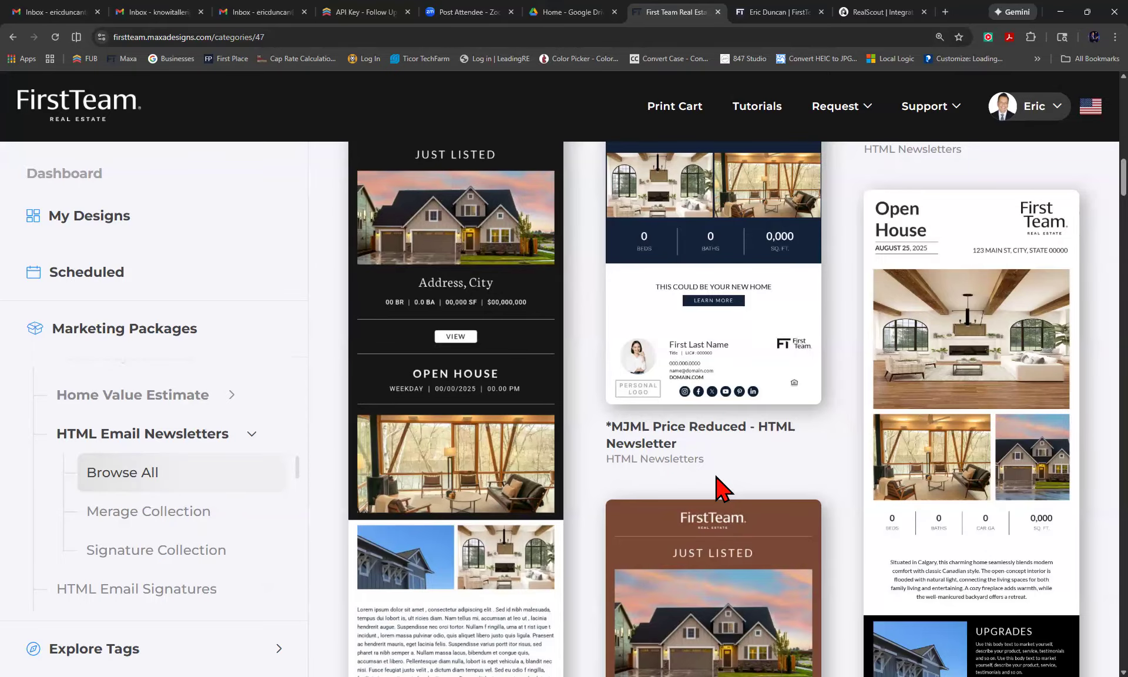
Scroll down to the 2 Agent Merage Collection "Sable" Just Listed and Just Sold templates.
{"action": "scroll", "coordinate": [717, 477], "scroll_direction": "down", "scroll_amount": 3}
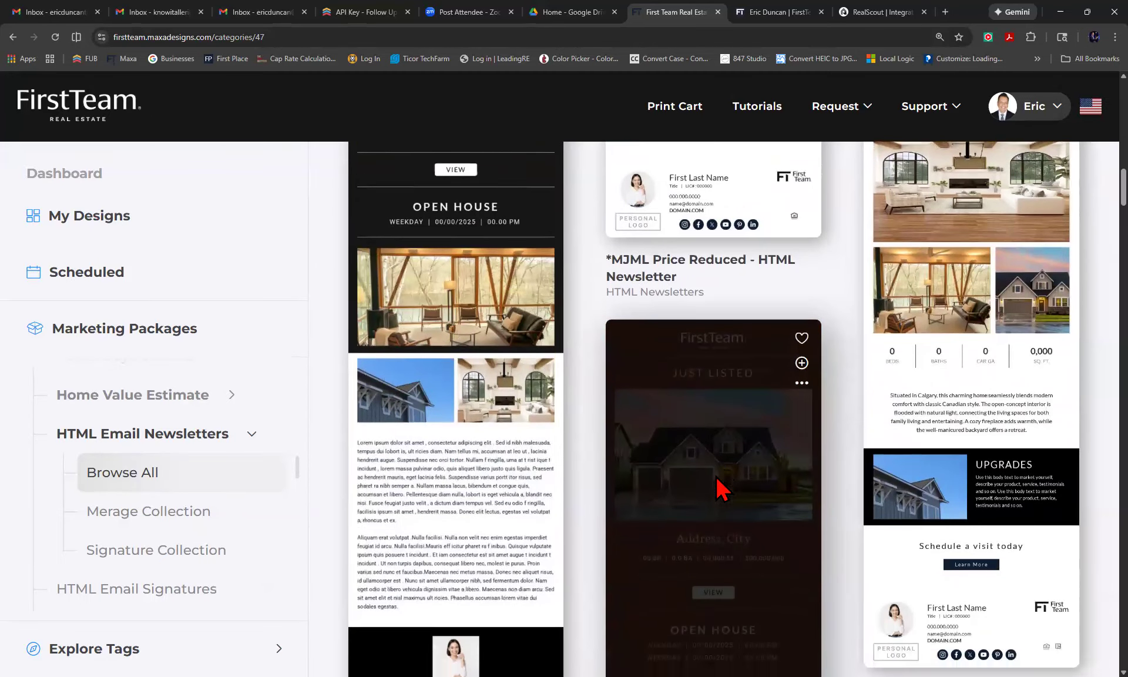
{"action": "scroll", "coordinate": [717, 477], "scroll_direction": "down", "scroll_amount": 6}
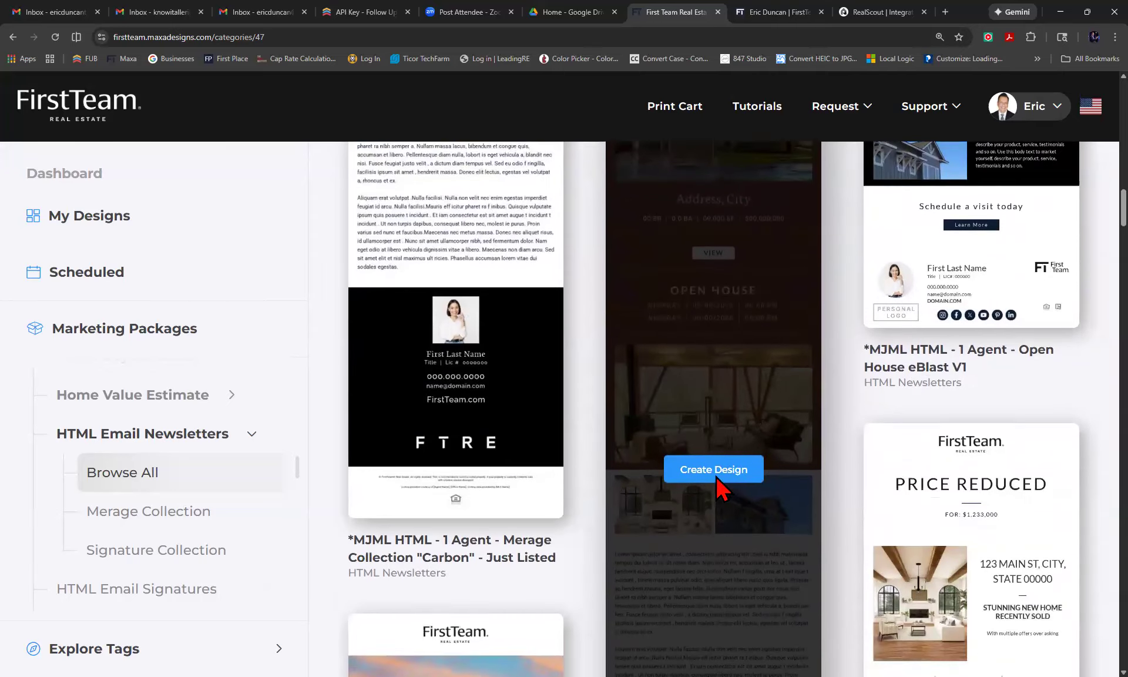
{"action": "scroll", "coordinate": [716, 476], "scroll_direction": "down", "scroll_amount": 5}
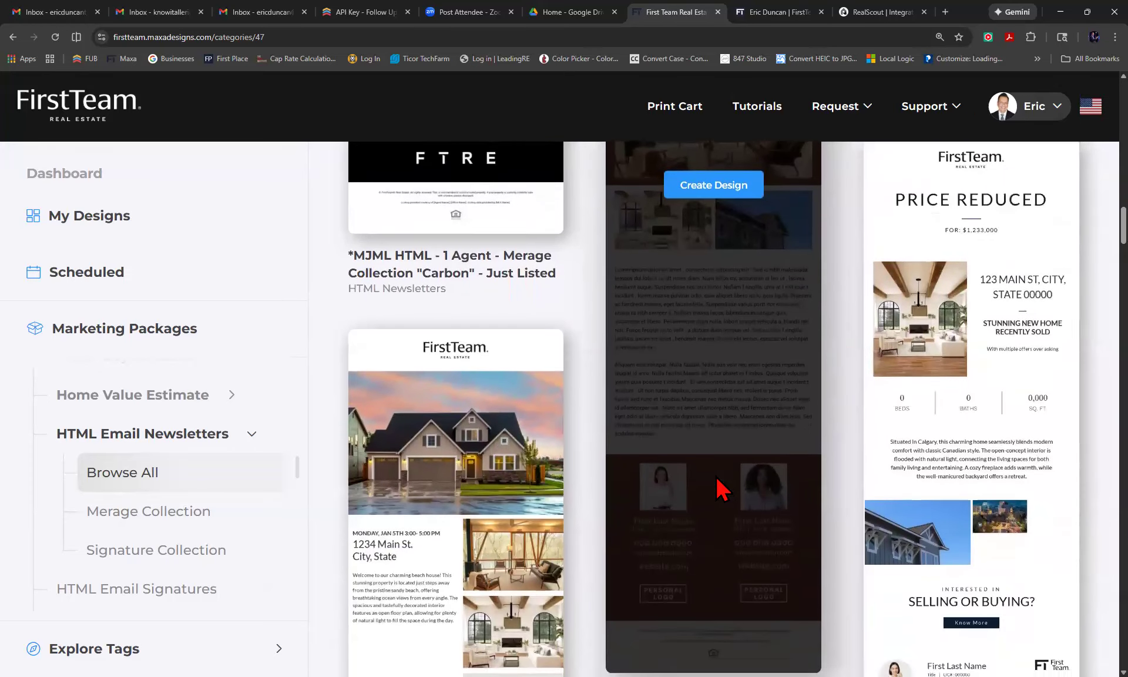
{"action": "scroll", "coordinate": [718, 485], "scroll_direction": "down", "scroll_amount": 4}
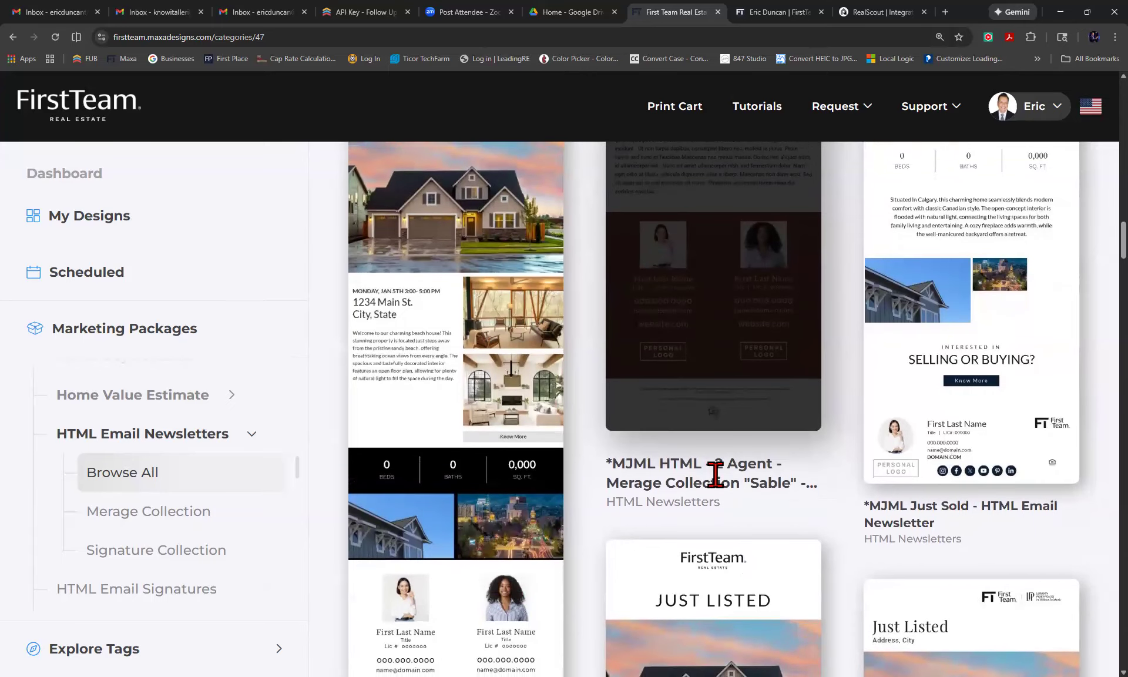
{"action": "scroll", "coordinate": [716, 473], "scroll_direction": "up", "scroll_amount": 1}
{"action": "scroll", "coordinate": [716, 481], "scroll_direction": "down", "scroll_amount": 1}
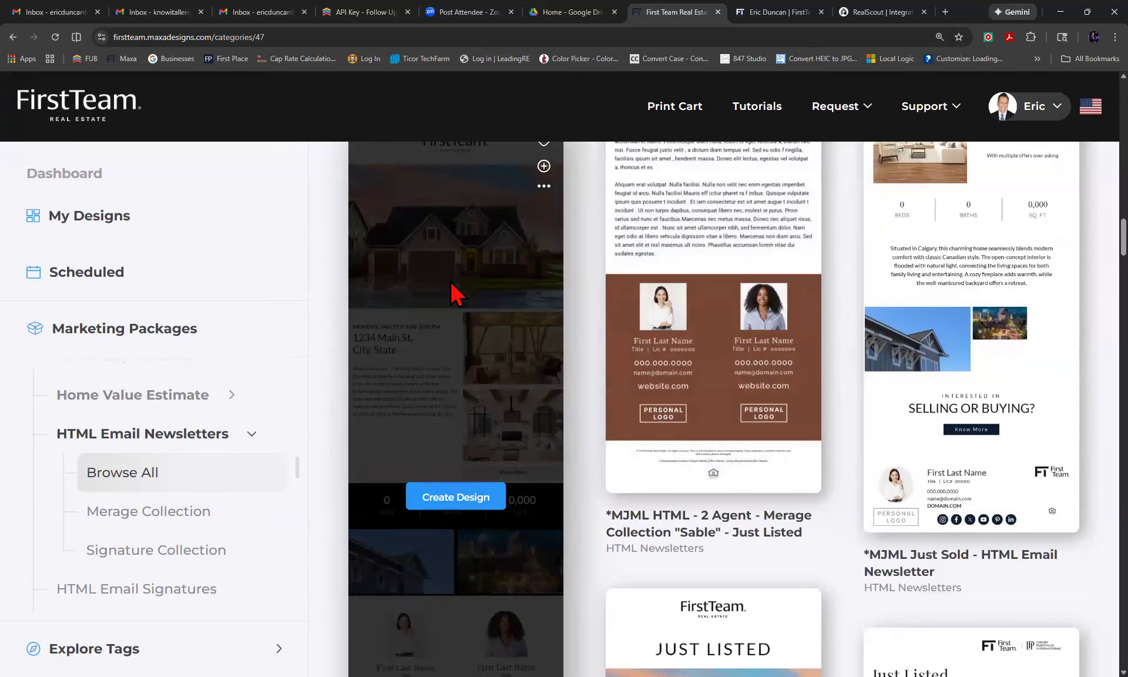
{"action": "scroll", "coordinate": [640, 521], "scroll_direction": "down", "scroll_amount": 3}
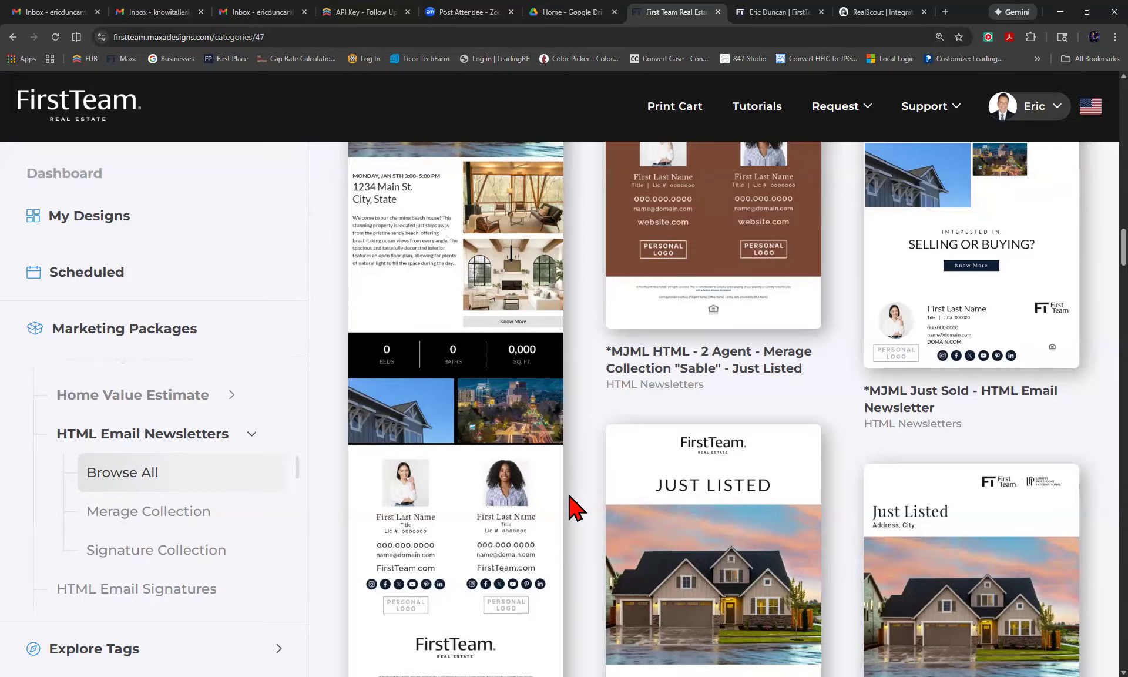
Scroll on to the 1 Agent Just Listed eBlast V1, Sale Pending and neighborhood newsletter templates.
{"action": "scroll", "coordinate": [570, 496], "scroll_direction": "down", "scroll_amount": 1}
{"action": "mouse_move", "coordinate": [466, 528]}
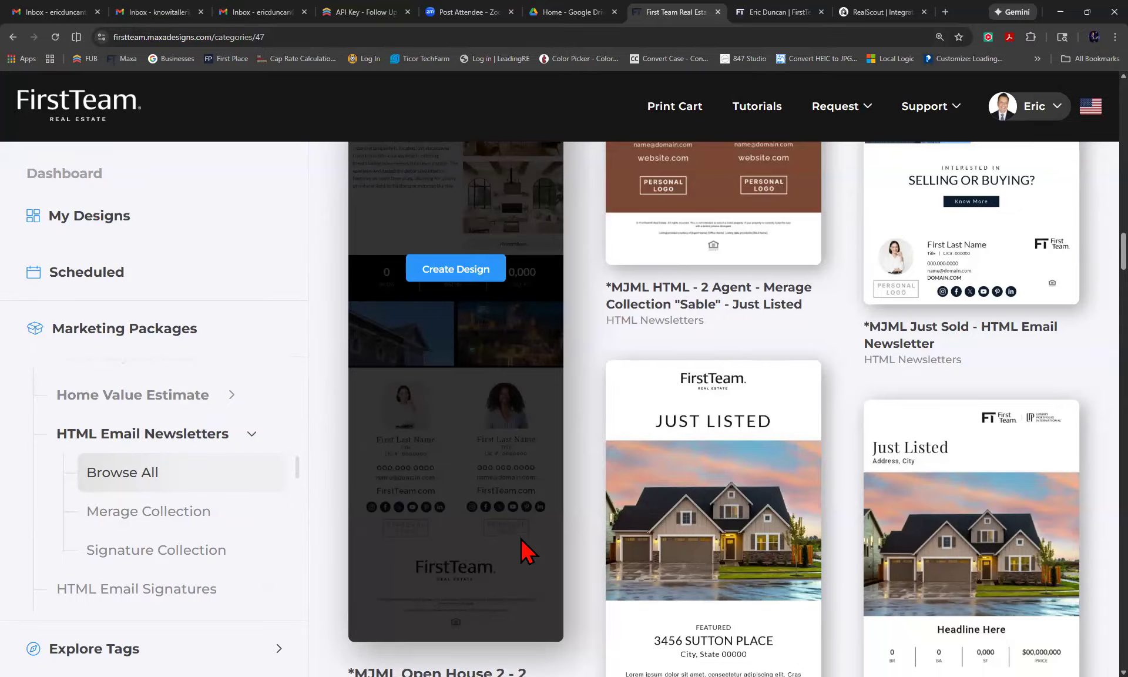
{"action": "scroll", "coordinate": [527, 552], "scroll_direction": "down", "scroll_amount": 9}
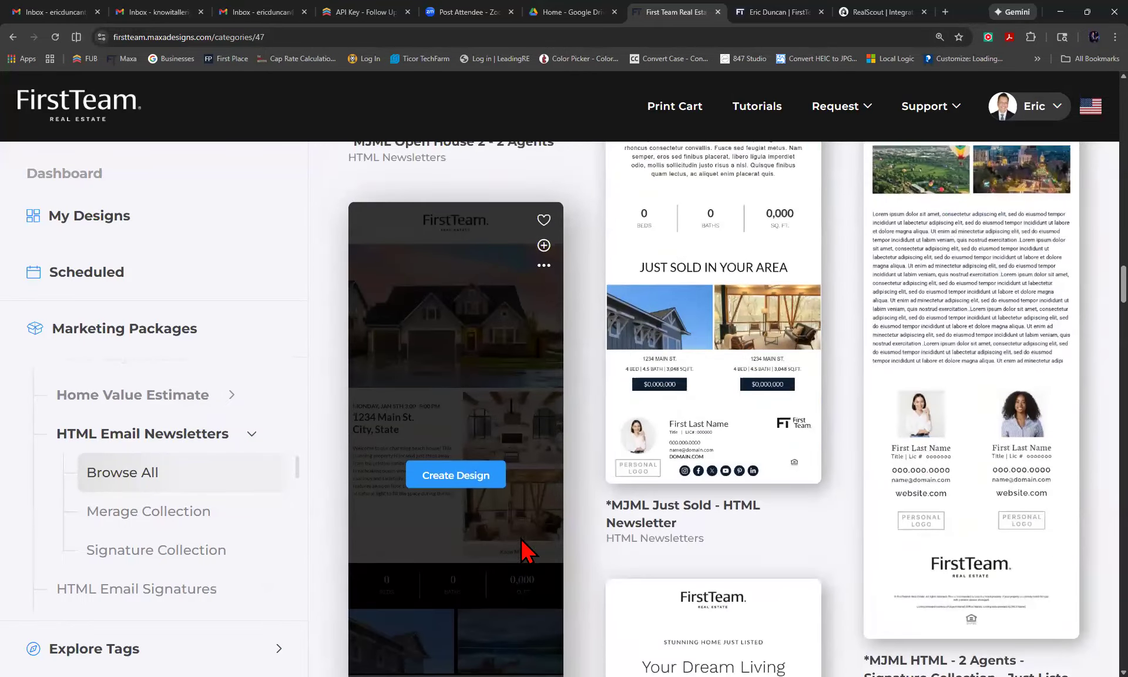
{"action": "scroll", "coordinate": [527, 552], "scroll_direction": "down", "scroll_amount": 1}
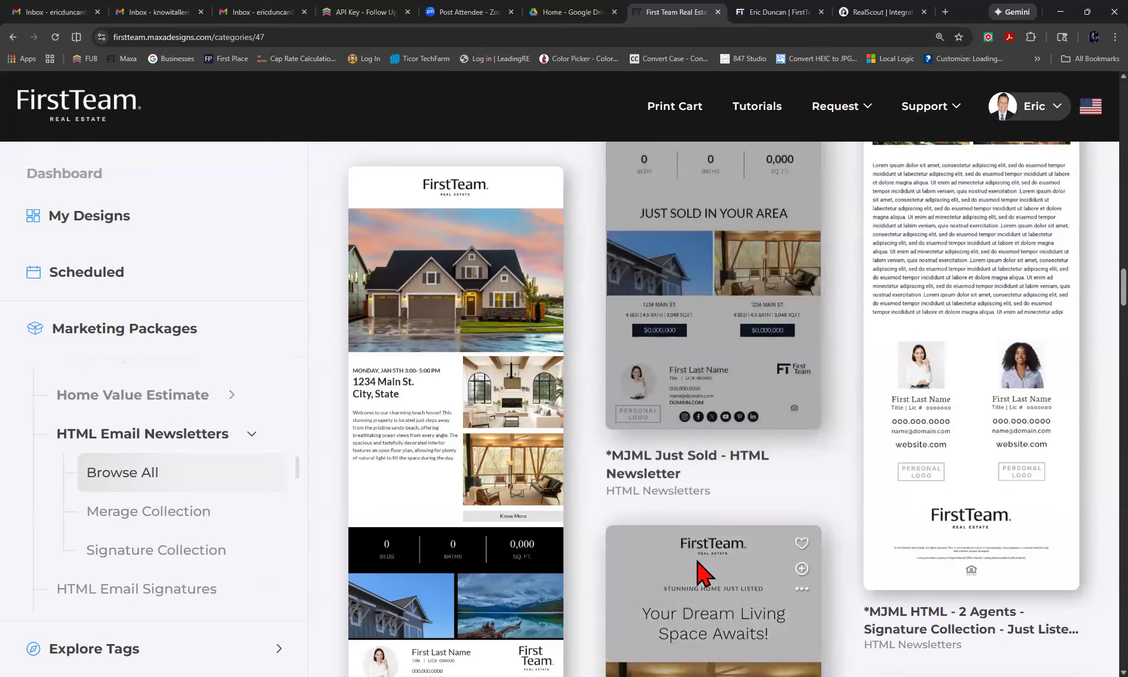
{"action": "scroll", "coordinate": [713, 488], "scroll_direction": "down", "scroll_amount": 5}
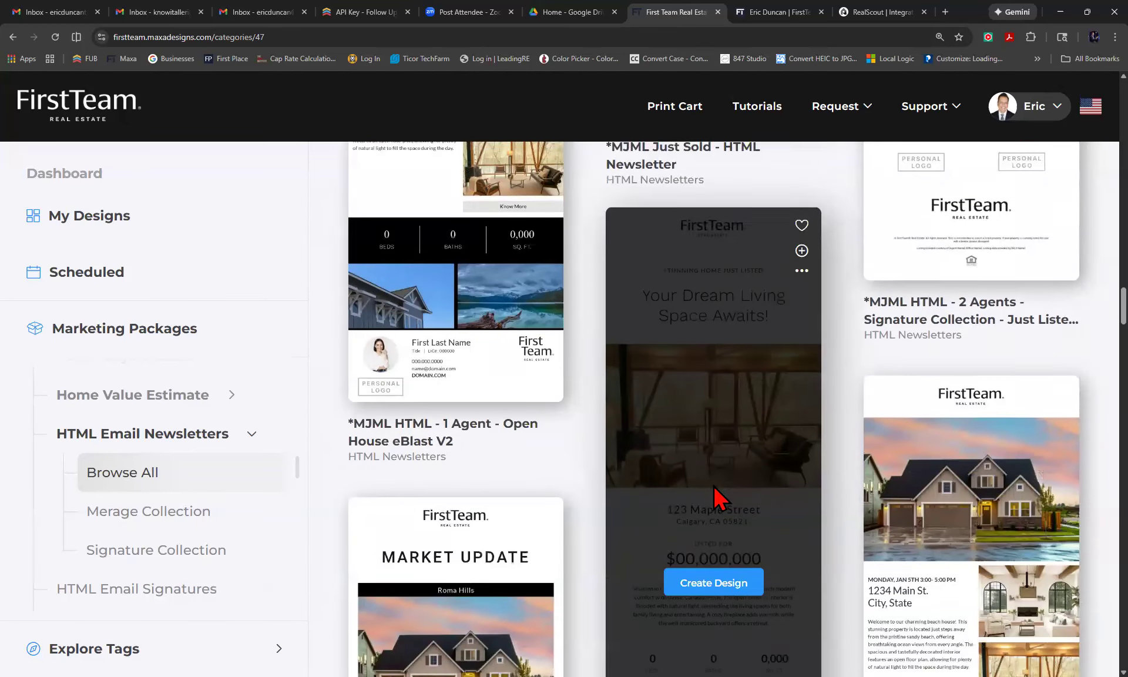
{"action": "scroll", "coordinate": [713, 485], "scroll_direction": "down", "scroll_amount": 6}
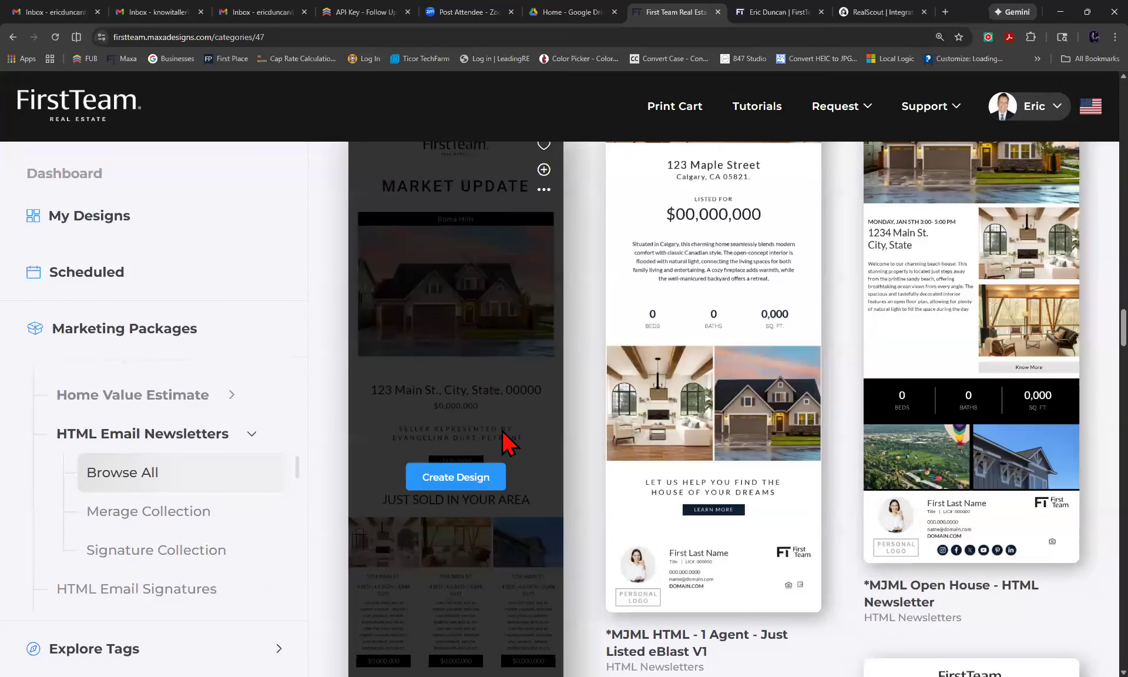
{"action": "scroll", "coordinate": [506, 441], "scroll_direction": "down", "scroll_amount": 2}
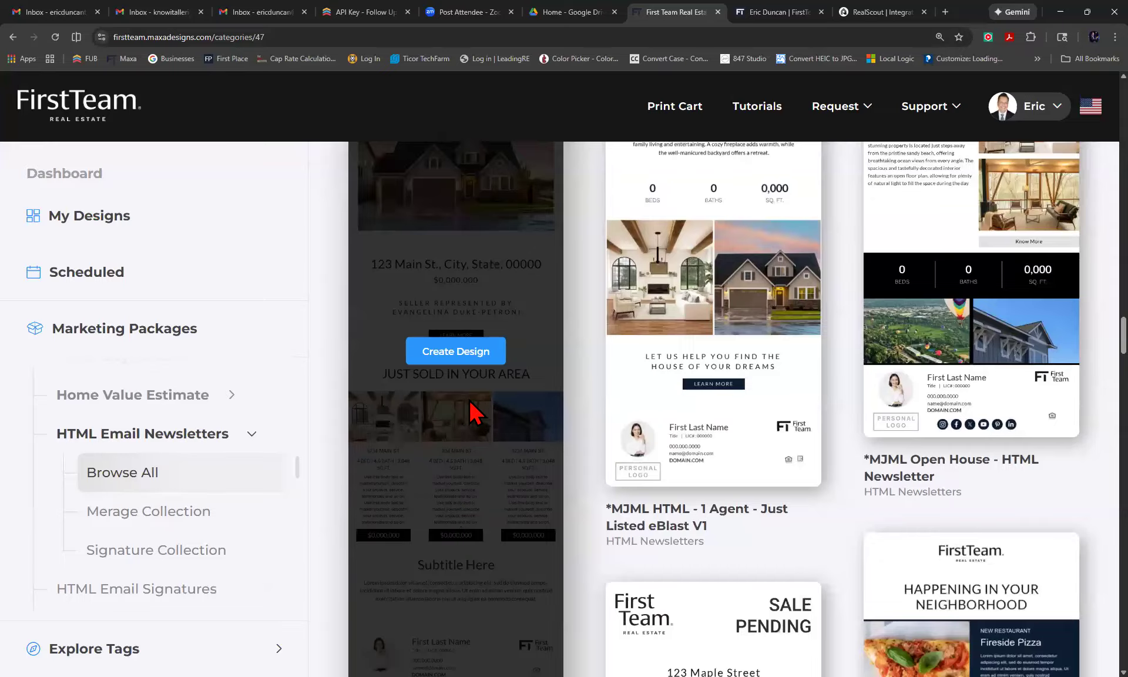
{"action": "scroll", "coordinate": [453, 533], "scroll_direction": "down", "scroll_amount": 2}
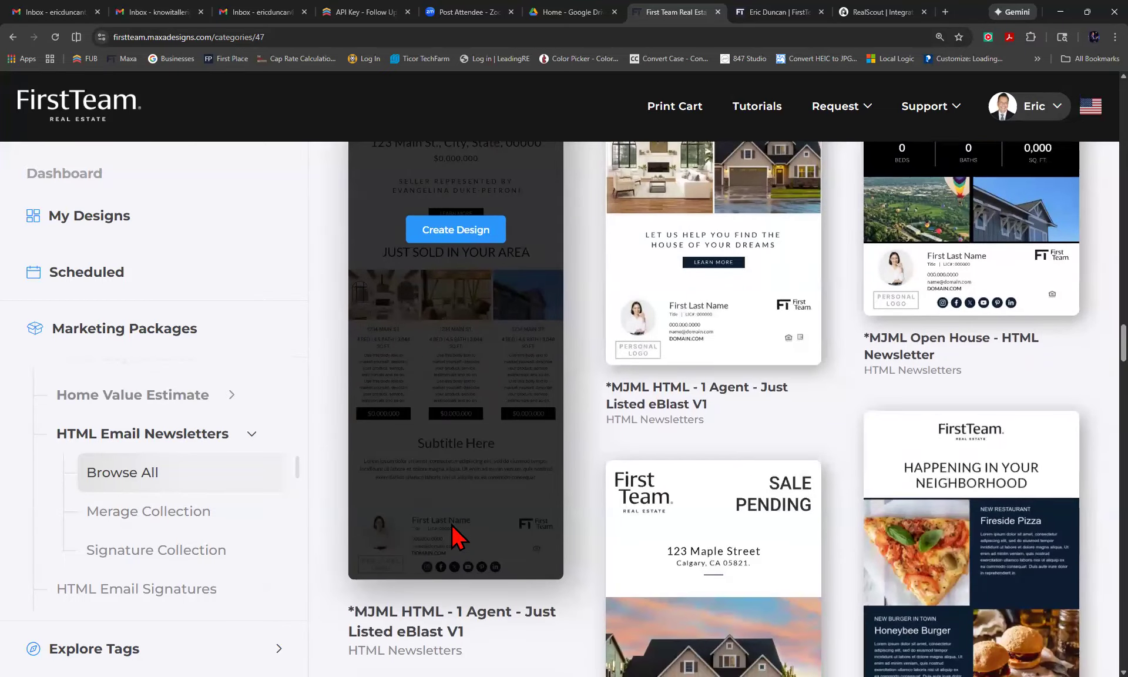
{"action": "scroll", "coordinate": [455, 535], "scroll_direction": "up", "scroll_amount": 1}
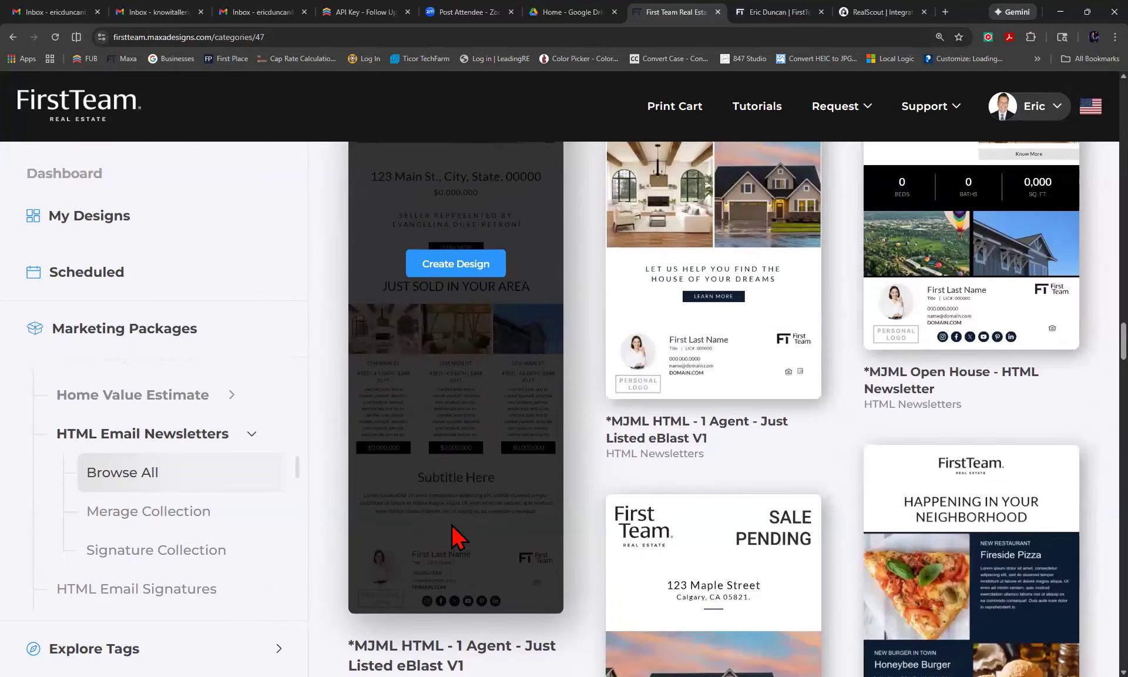
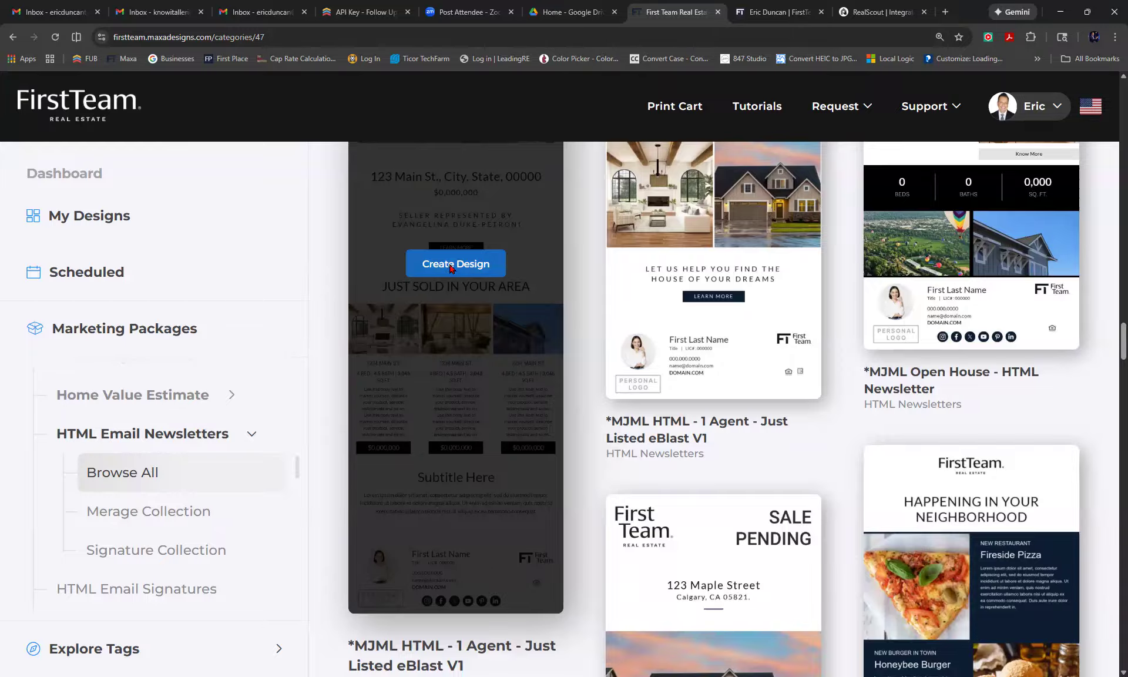
Start a single design from the Market Update newsletter template, then go back to the dashboard.
{"action": "left_click", "coordinate": [450, 267]}
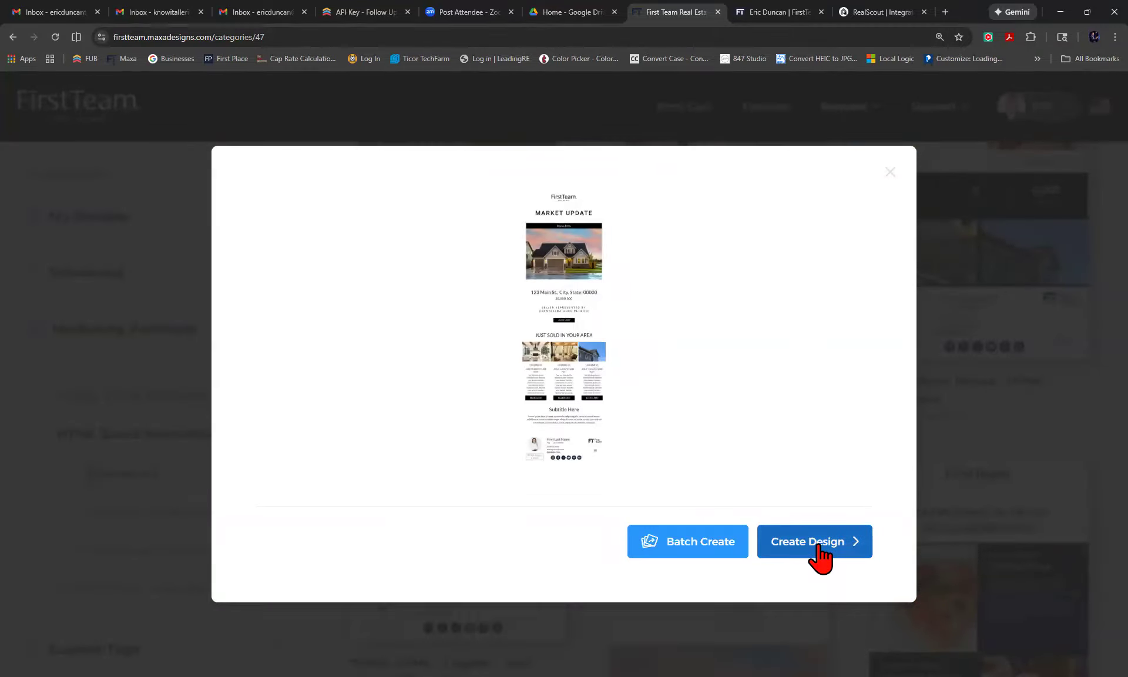
{"action": "left_click", "coordinate": [819, 554]}
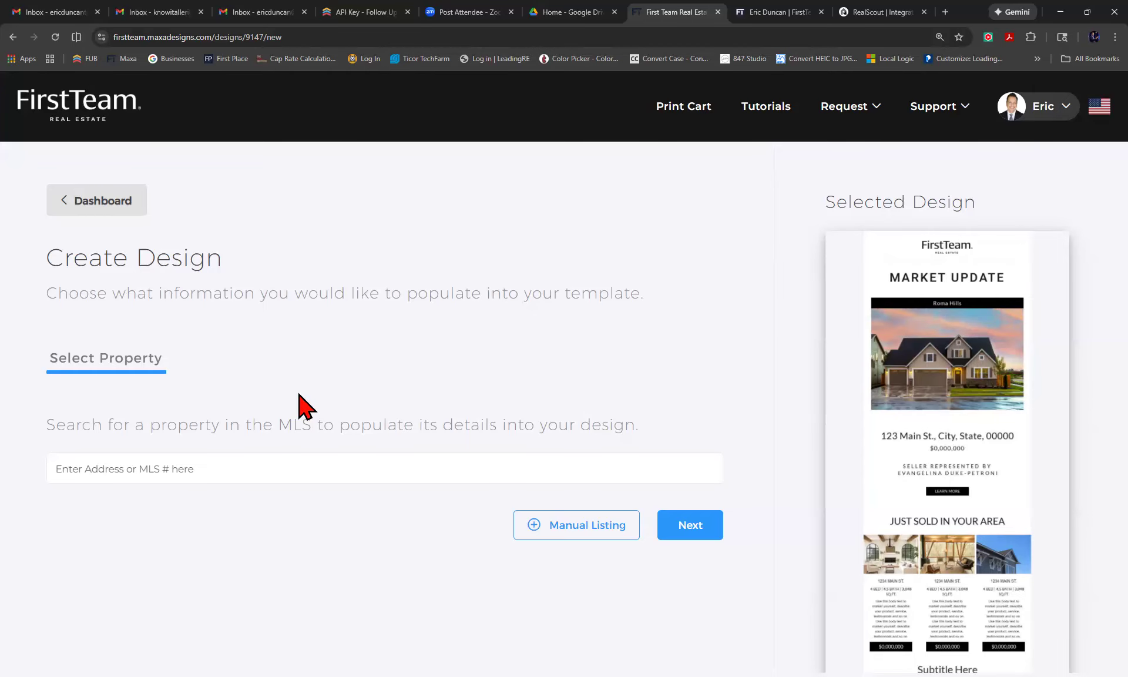
{"action": "left_click", "coordinate": [89, 208]}
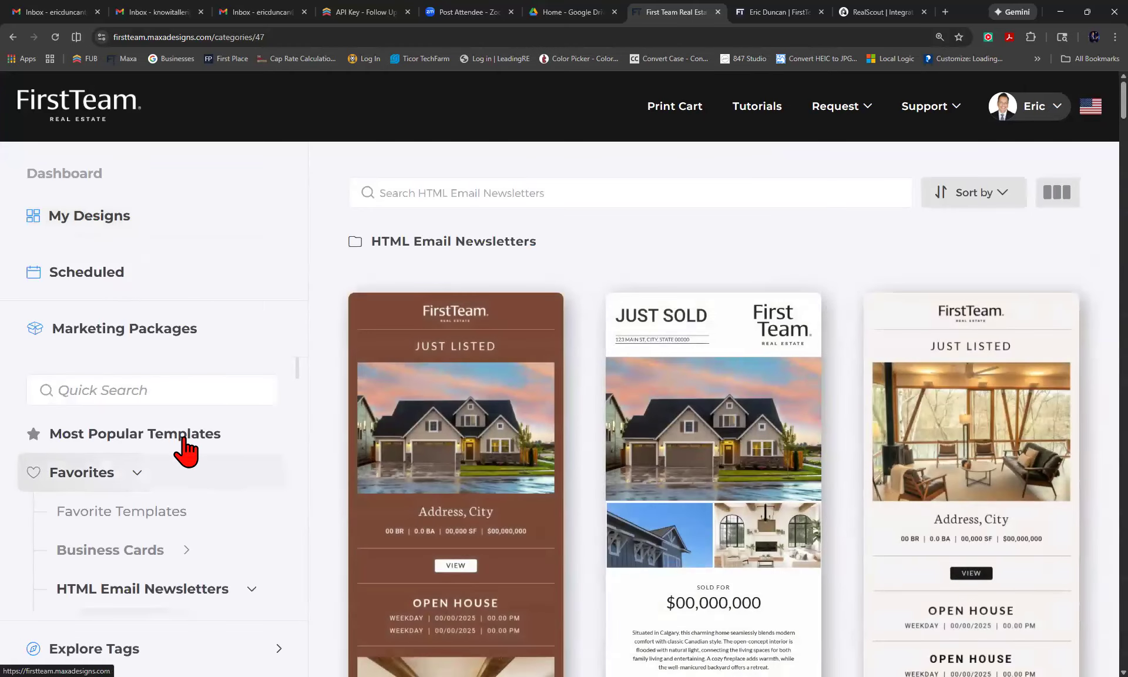
Quick-search the templates for 'market update', returning 93 results.
{"action": "left_click", "coordinate": [158, 389]}
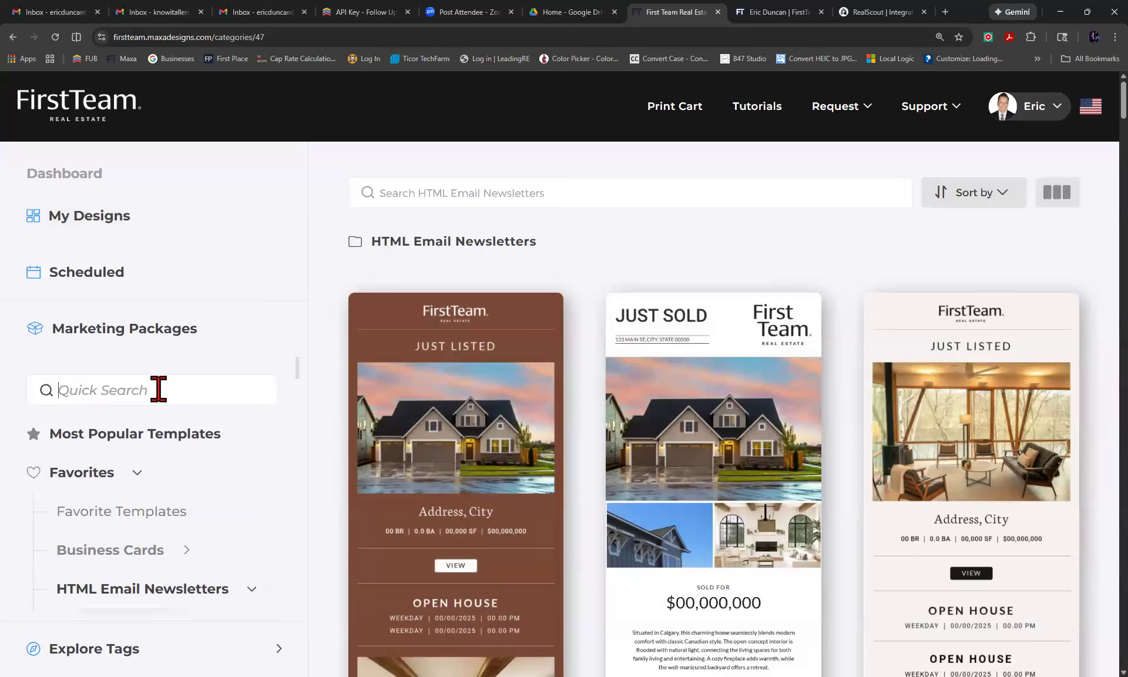
{"action": "type", "text": "market update"}
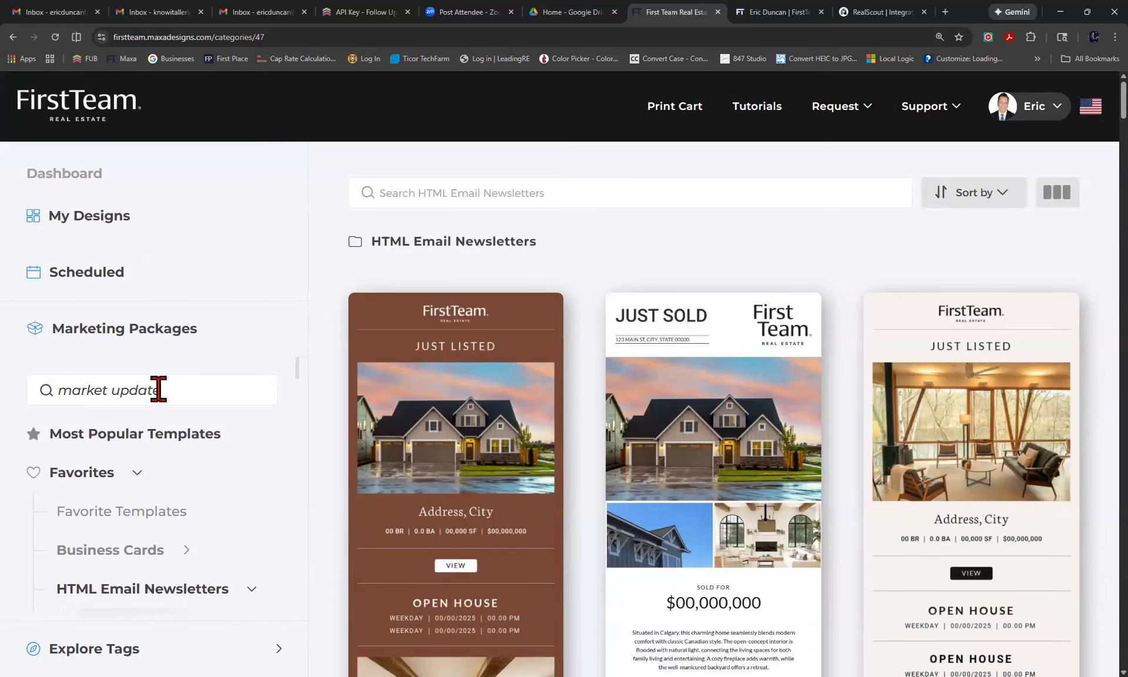
{"action": "key", "text": "Return"}
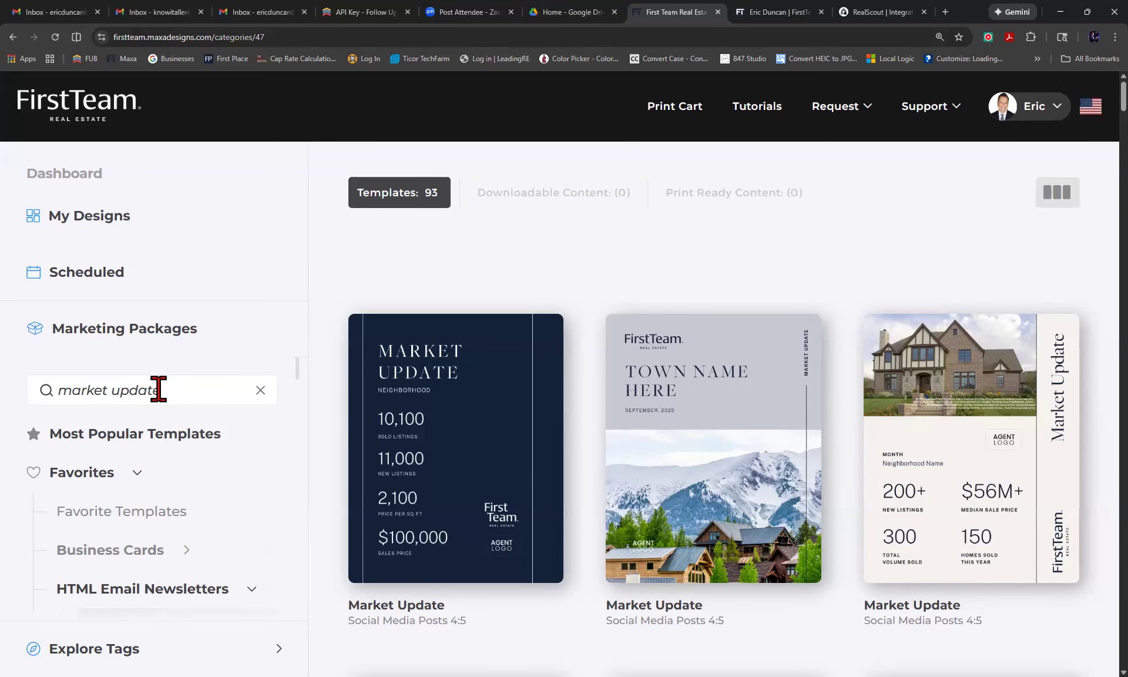
{"action": "scroll", "coordinate": [336, 408], "scroll_direction": "down", "scroll_amount": 1}
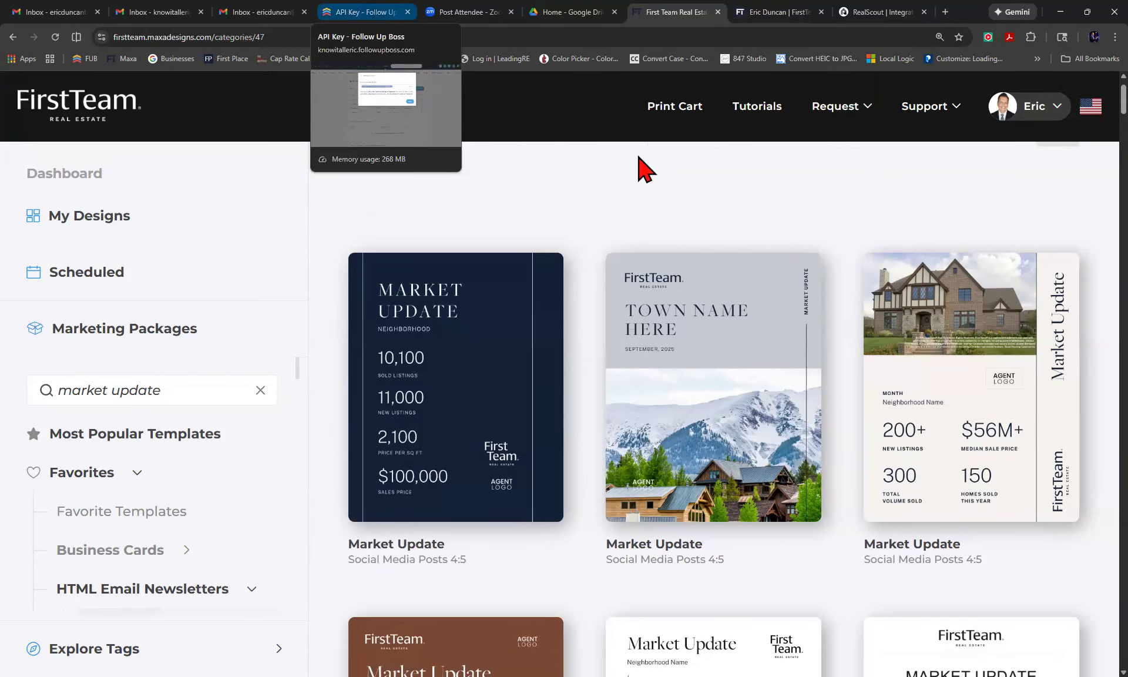
In Follow Up Boss, dismiss the API Key dialog, open a contact from People and start an email.
{"action": "key", "text": "ctrl+4"}
{"action": "left_click", "coordinate": [744, 167]}
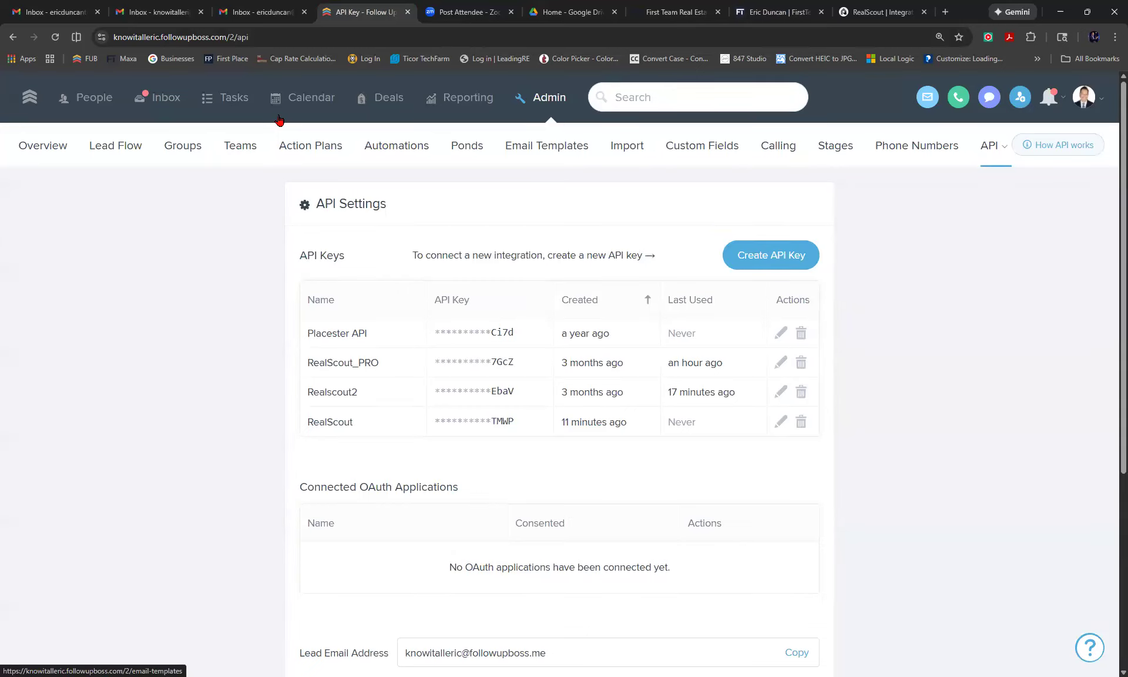
{"action": "left_click", "coordinate": [91, 102]}
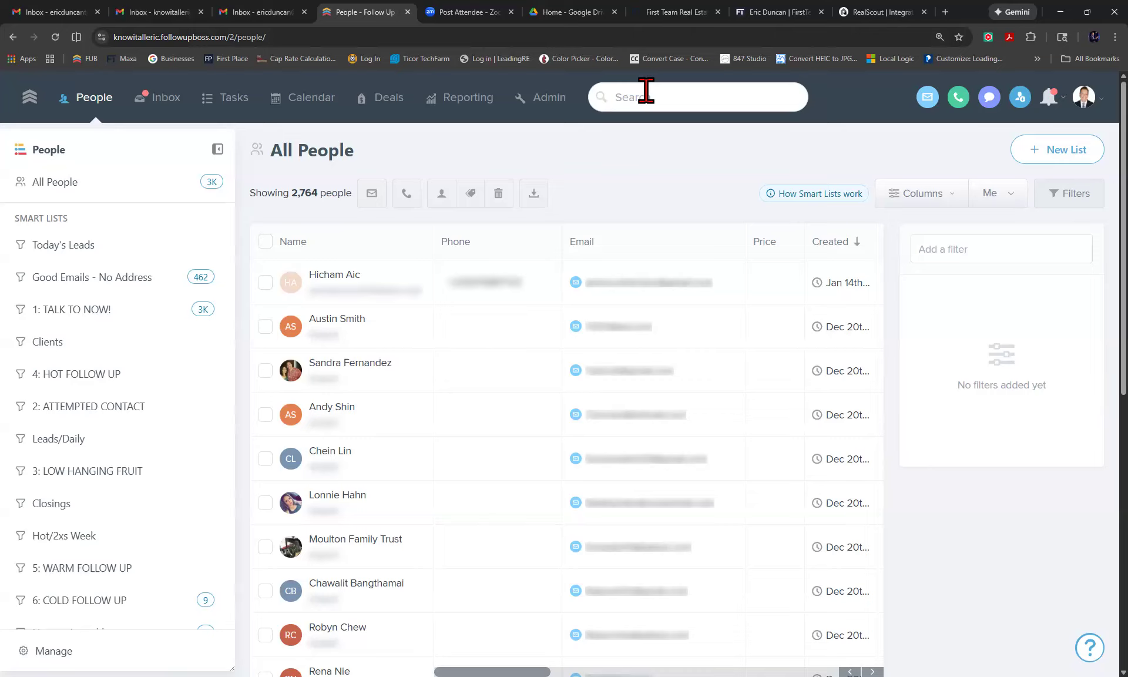
{"action": "left_click", "coordinate": [646, 92]}
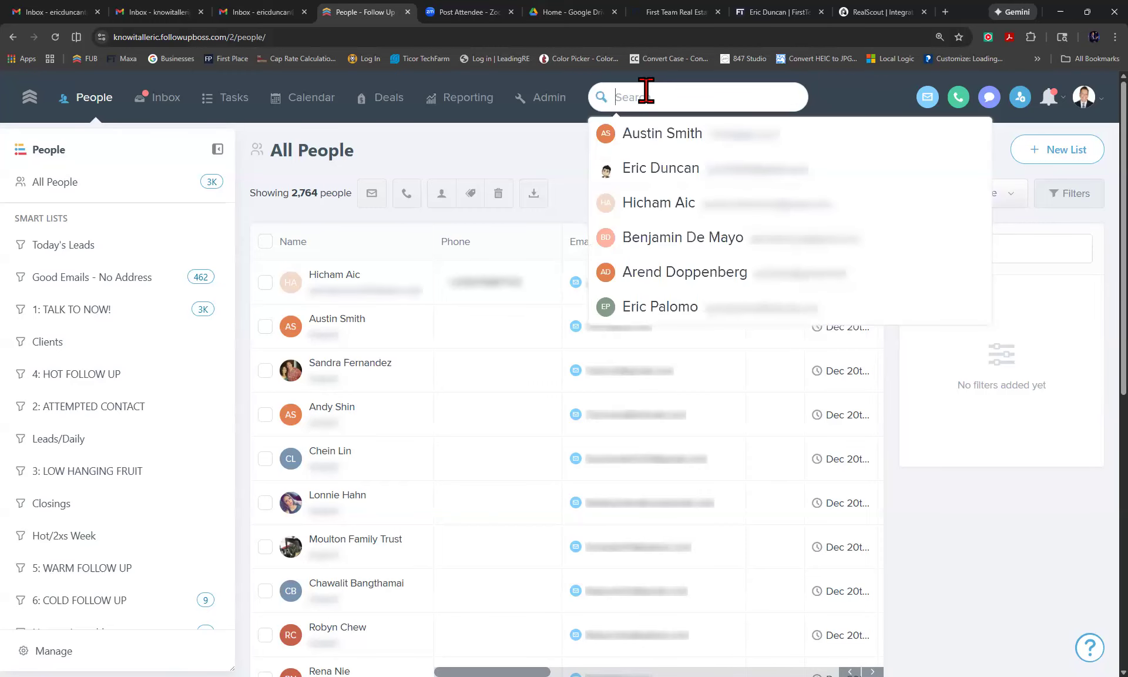
{"action": "left_click", "coordinate": [670, 172]}
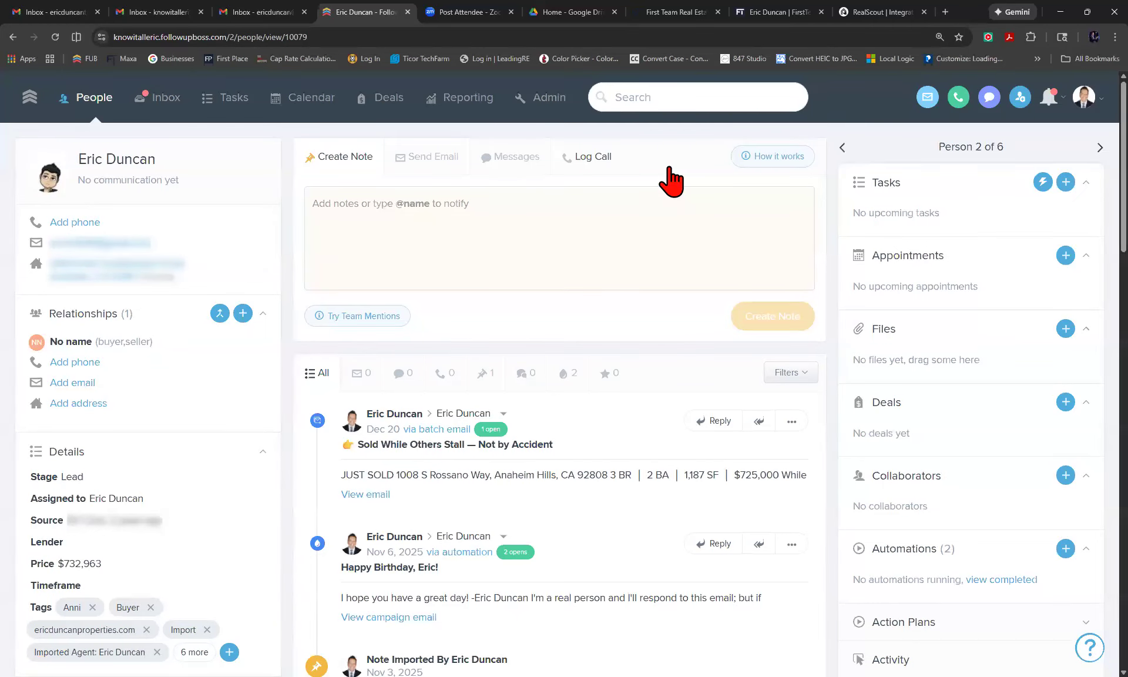
{"action": "left_click", "coordinate": [429, 163]}
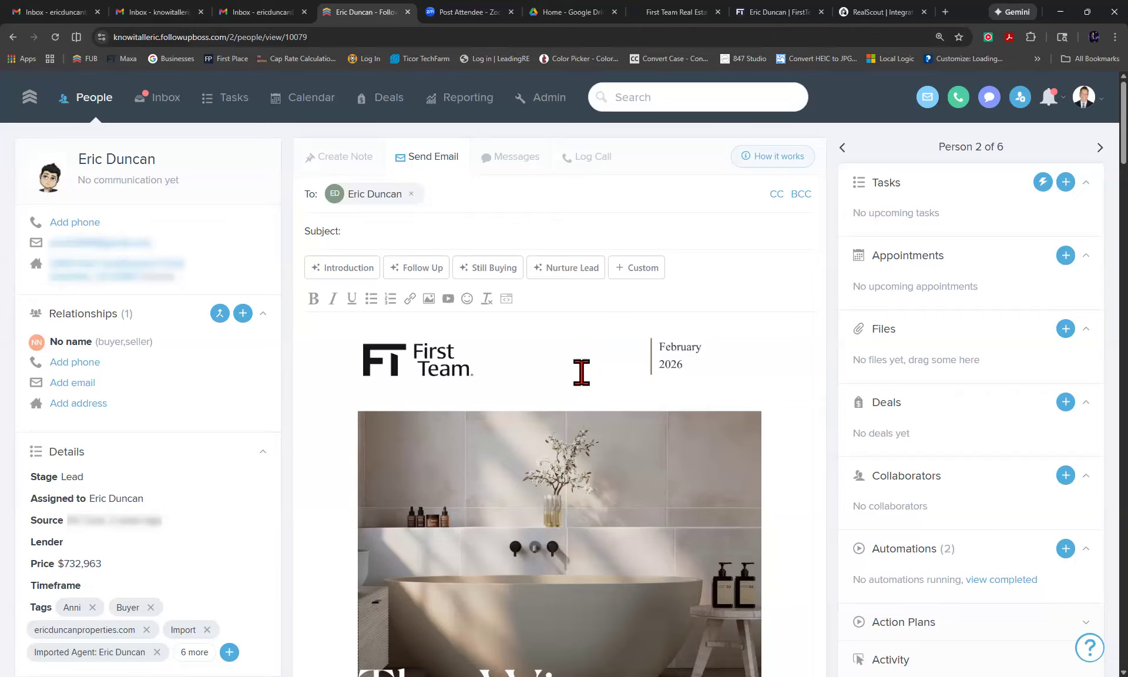
Select all of the First Team February 2026 newsletter content in the email body.
{"action": "left_click", "coordinate": [346, 340]}
{"action": "key", "text": "ctrl+a"}
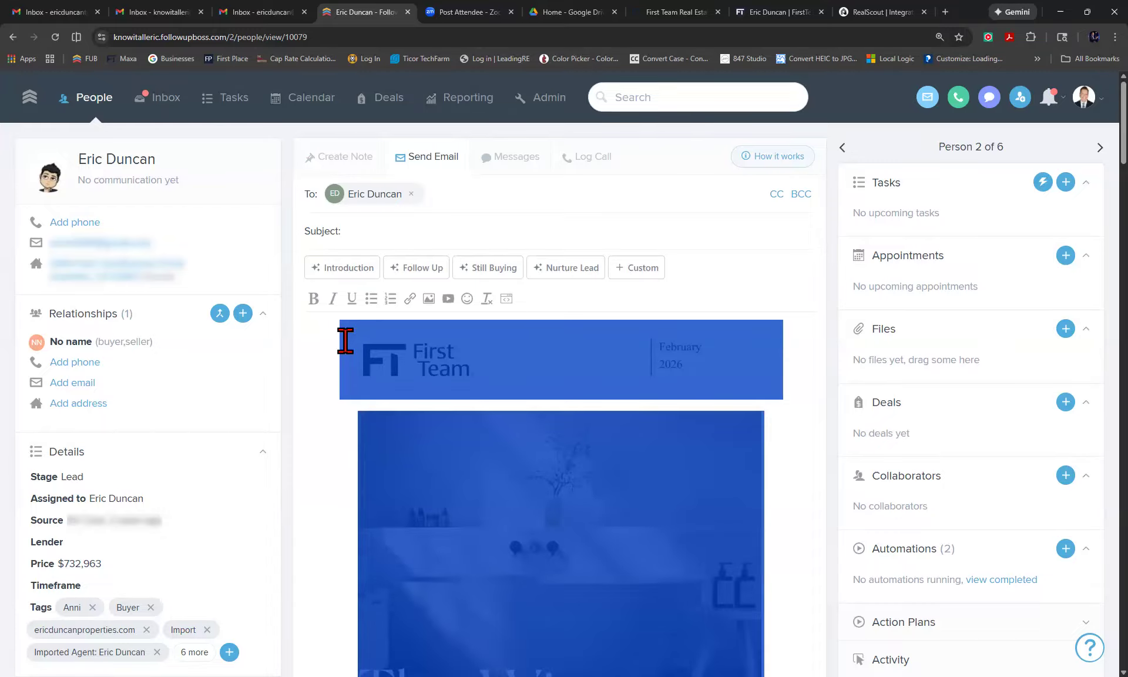
Delete the newsletter from the draft body and return to the Maxa market update results.
{"action": "key", "text": "Delete"}
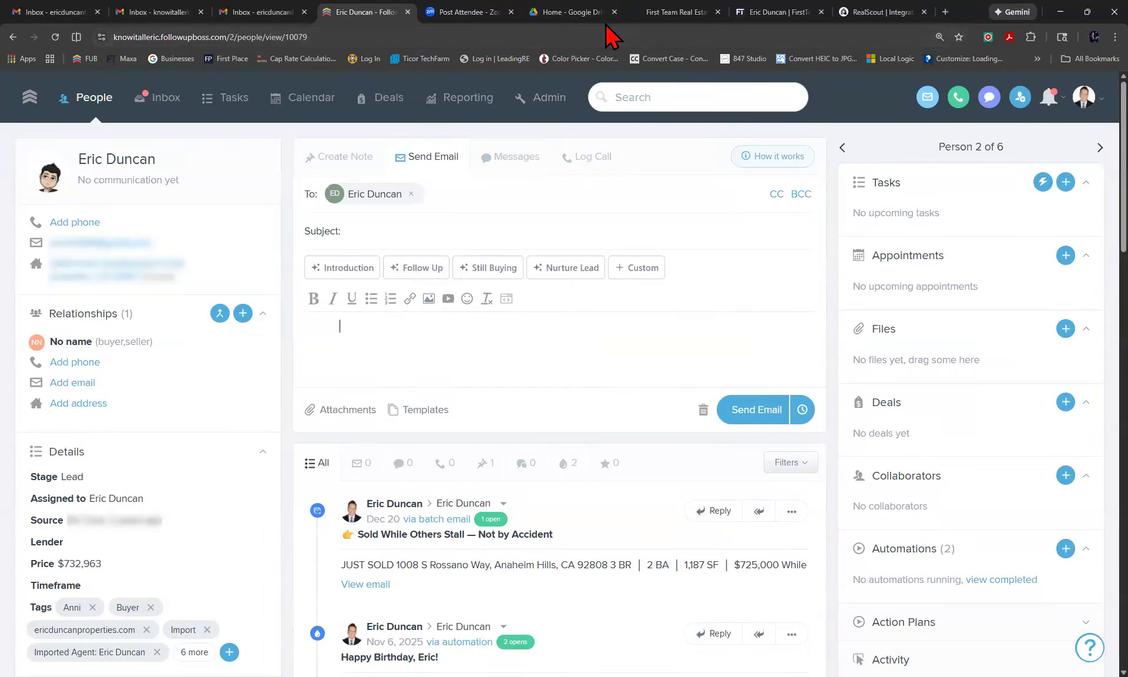
{"action": "left_click", "coordinate": [781, 13]}
{"action": "left_click", "coordinate": [682, 13]}
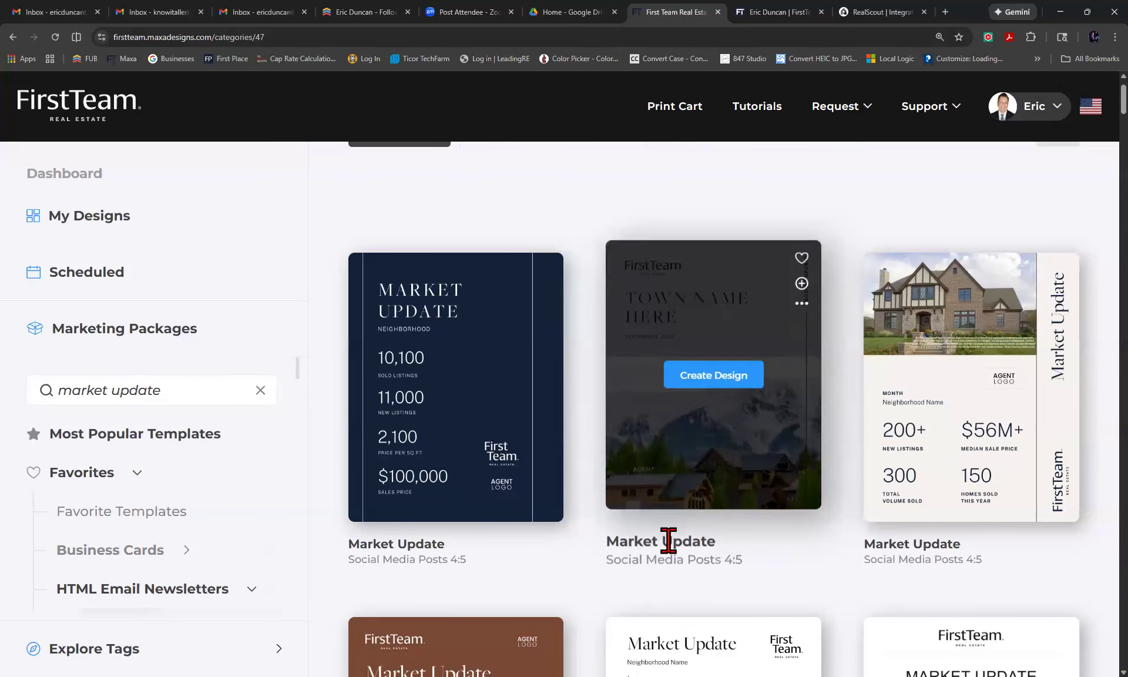
Scroll through the Market Update social posts 4:5, postcards and HTML newsletter templates.
{"action": "scroll", "coordinate": [731, 529], "scroll_direction": "down", "scroll_amount": 6}
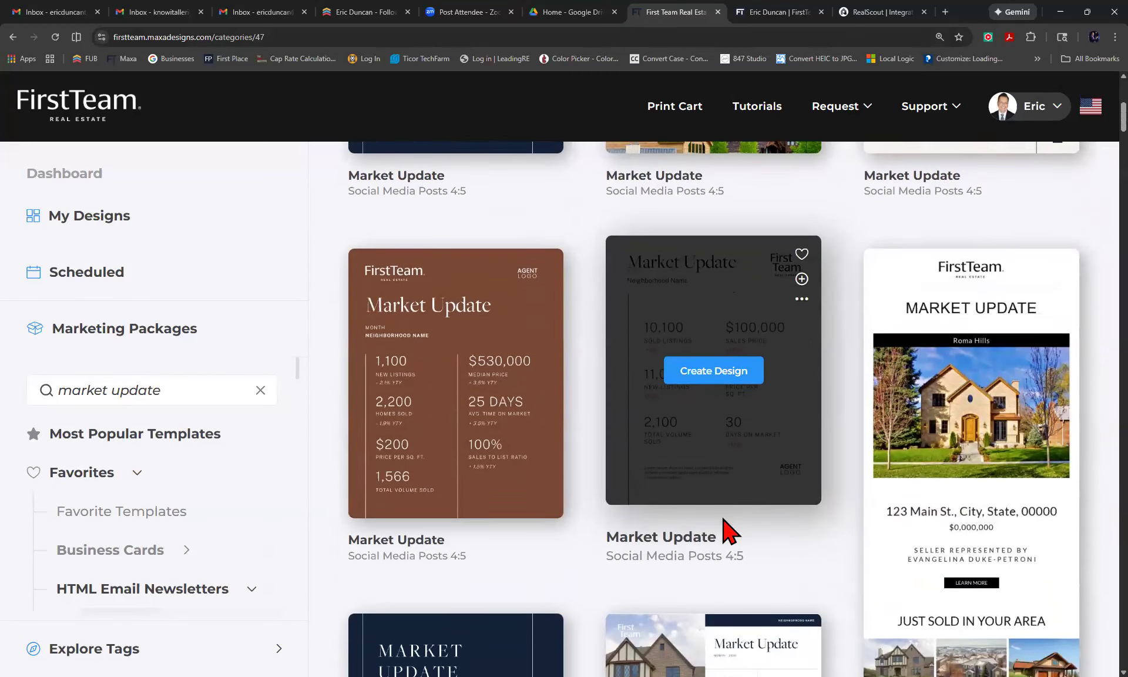
{"action": "scroll", "coordinate": [725, 522], "scroll_direction": "down", "scroll_amount": 6}
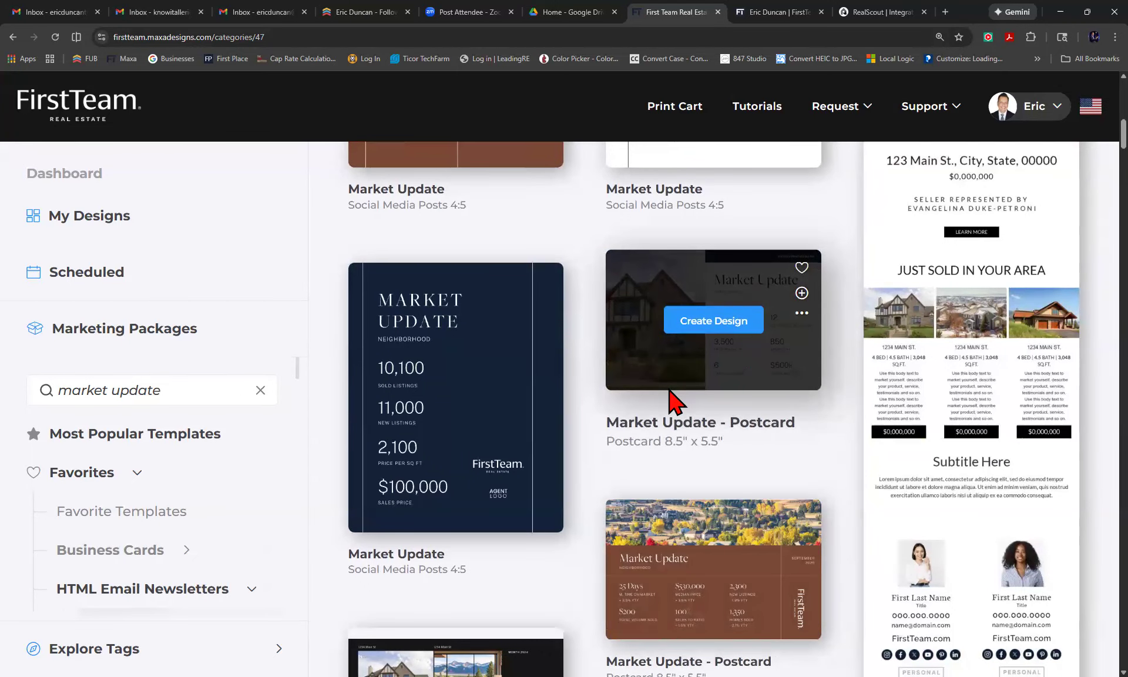
{"action": "scroll", "coordinate": [676, 402], "scroll_direction": "down", "scroll_amount": 4}
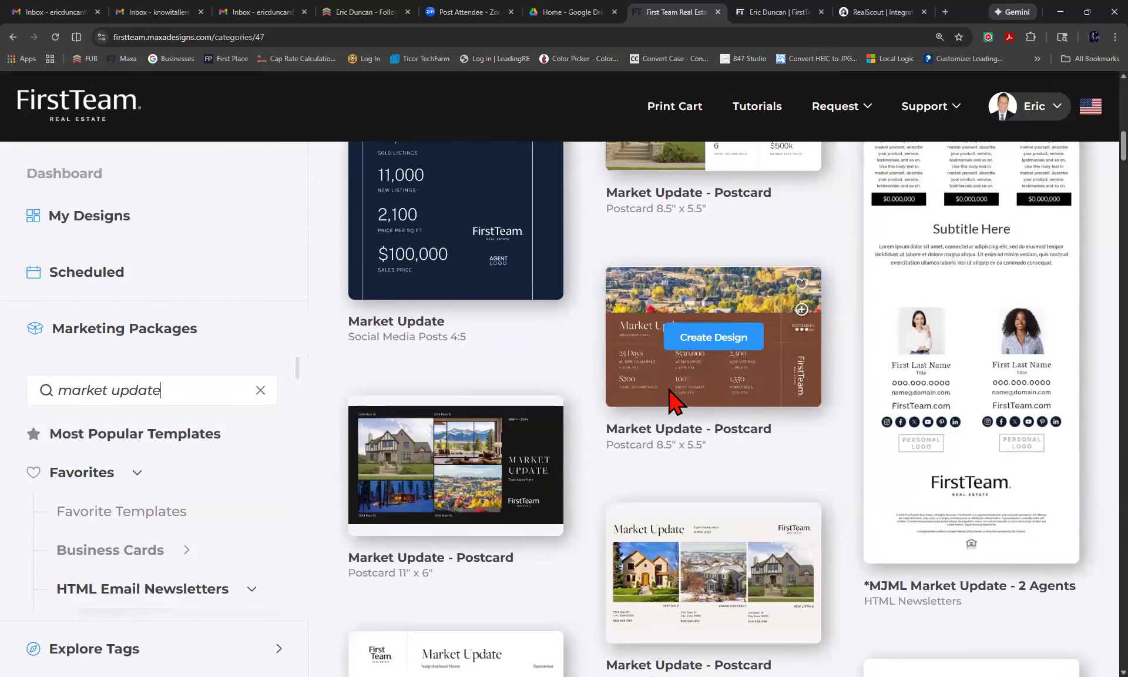
{"action": "scroll", "coordinate": [669, 390], "scroll_direction": "down", "scroll_amount": 1}
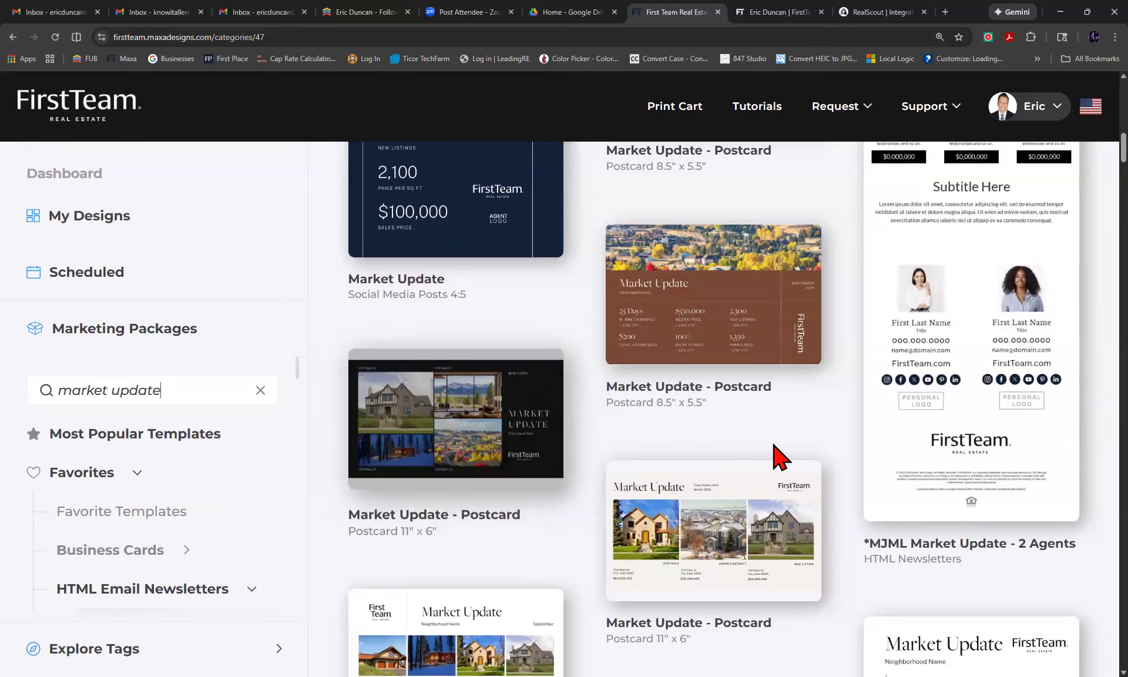
{"action": "scroll", "coordinate": [779, 457], "scroll_direction": "down", "scroll_amount": 7}
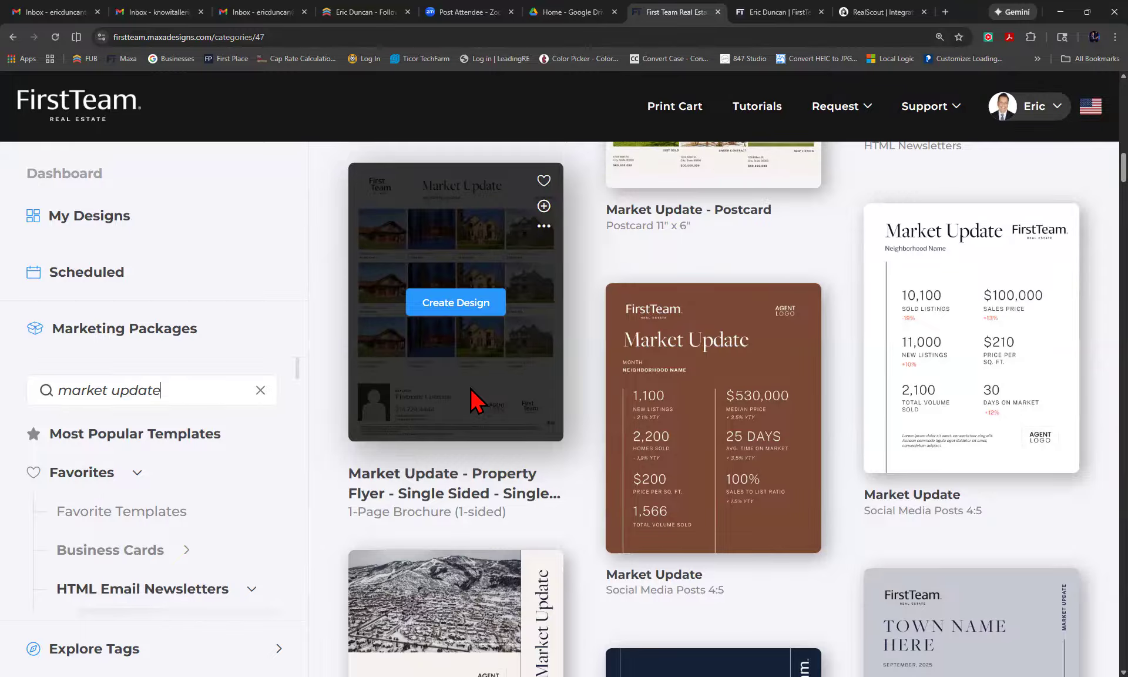
{"action": "scroll", "coordinate": [470, 388], "scroll_direction": "down", "scroll_amount": 4}
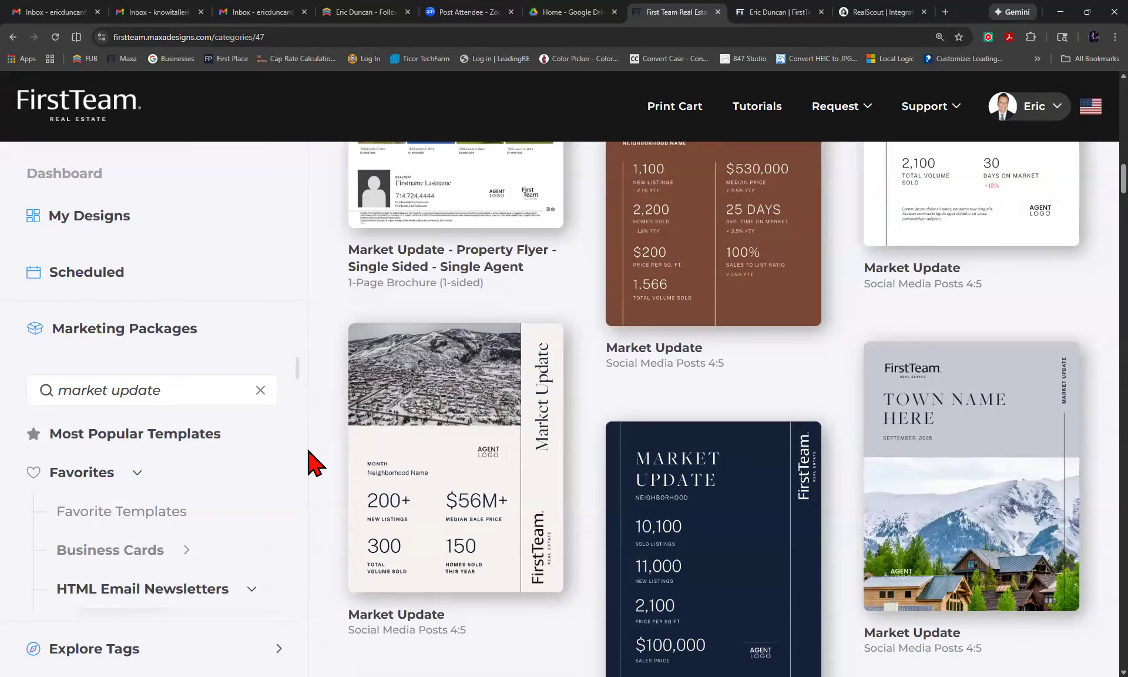
{"action": "scroll", "coordinate": [419, 486], "scroll_direction": "down", "scroll_amount": 2}
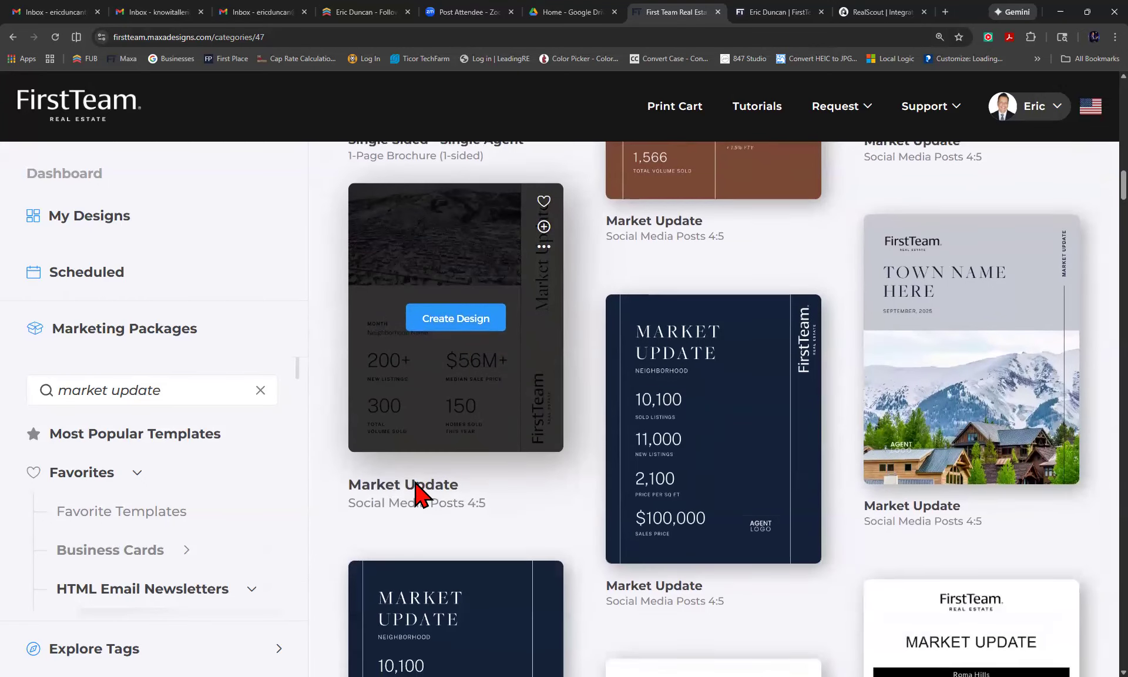
{"action": "scroll", "coordinate": [470, 496], "scroll_direction": "down", "scroll_amount": 3}
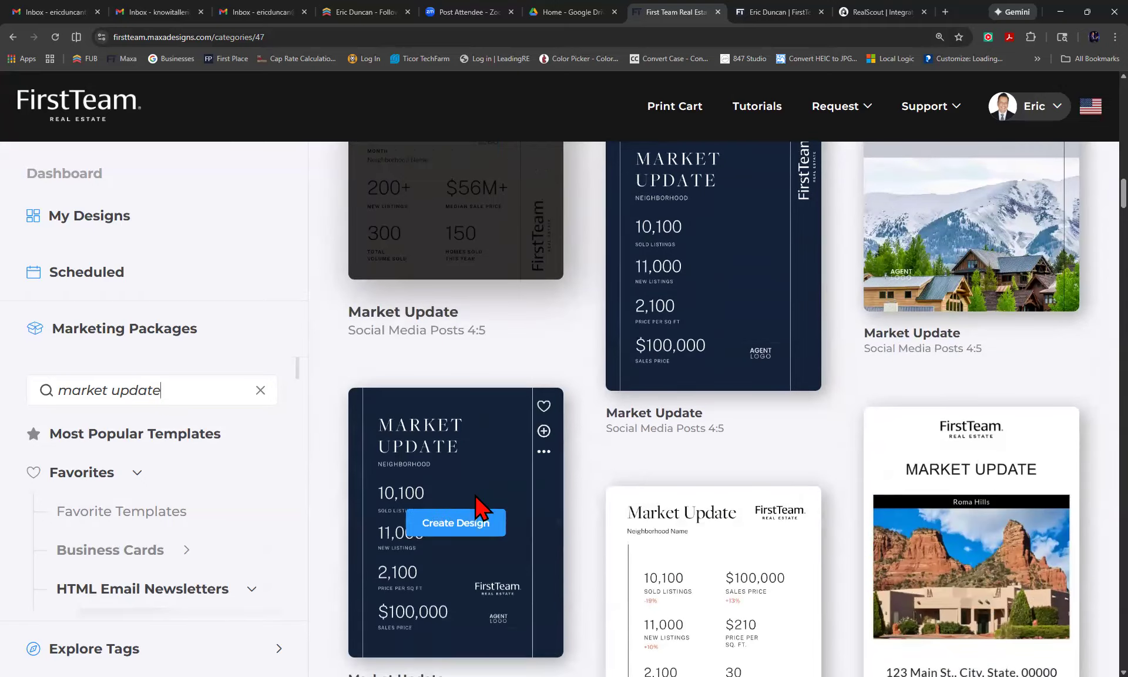
{"action": "scroll", "coordinate": [476, 496], "scroll_direction": "down", "scroll_amount": 2}
{"action": "scroll", "coordinate": [477, 500], "scroll_direction": "up", "scroll_amount": 4}
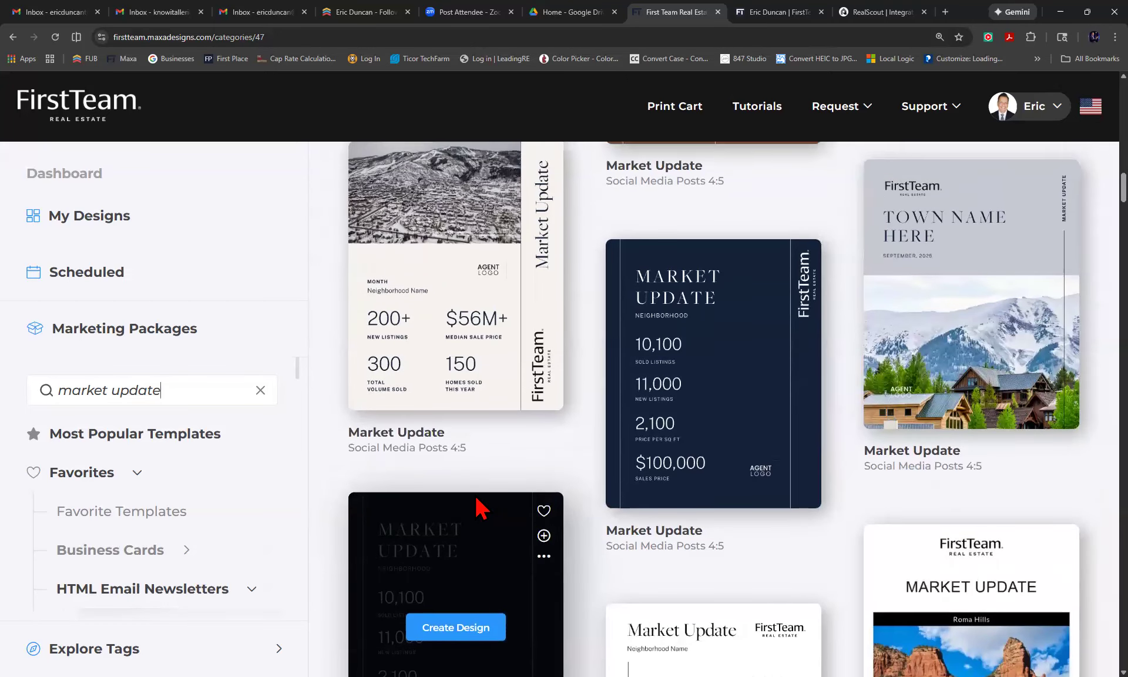
{"action": "scroll", "coordinate": [479, 505], "scroll_direction": "up", "scroll_amount": 4}
{"action": "scroll", "coordinate": [478, 505], "scroll_direction": "down", "scroll_amount": 8}
{"action": "scroll", "coordinate": [482, 506], "scroll_direction": "up", "scroll_amount": 1}
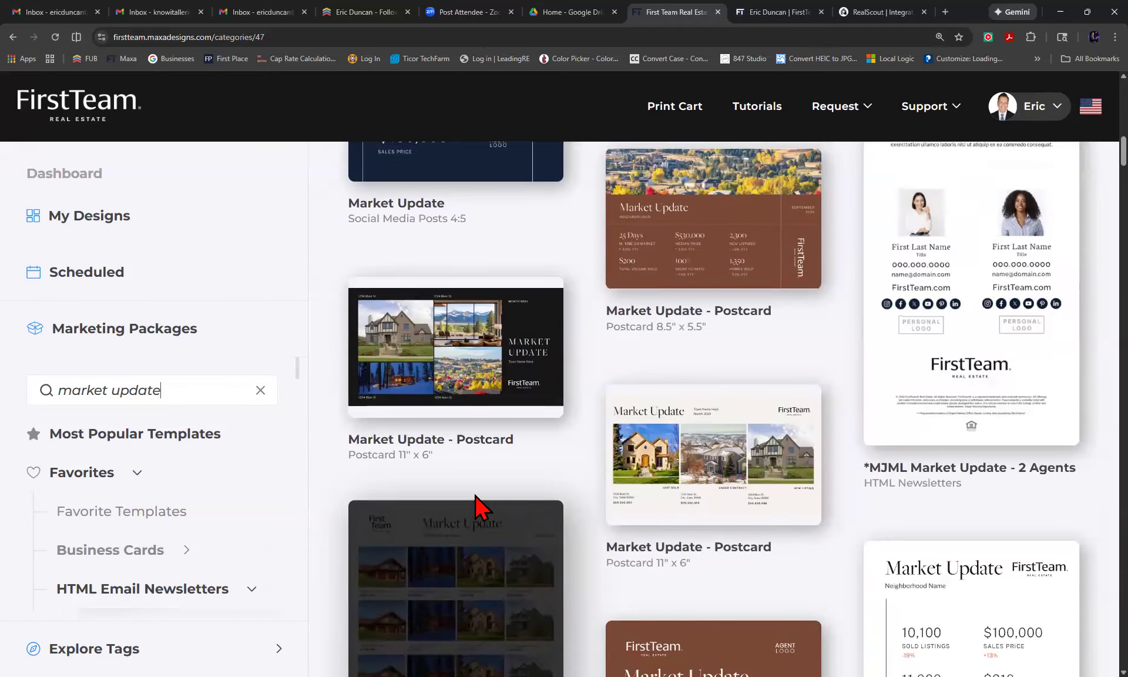
{"action": "scroll", "coordinate": [479, 506], "scroll_direction": "up", "scroll_amount": 12}
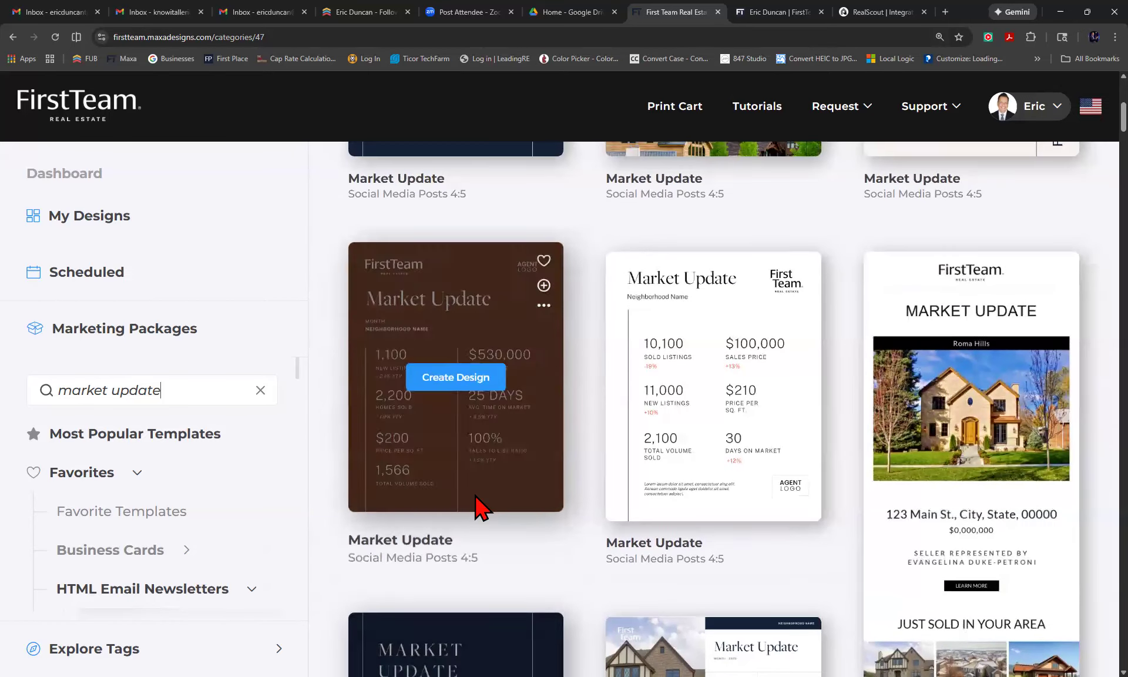
{"action": "scroll", "coordinate": [477, 503], "scroll_direction": "down", "scroll_amount": 1}
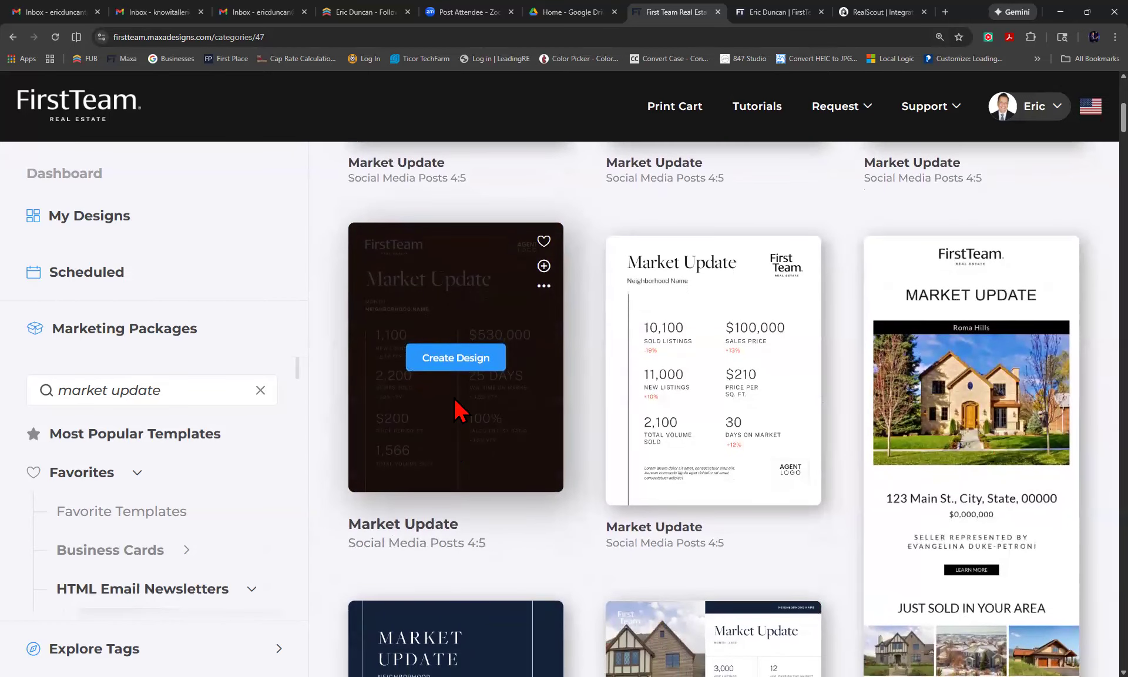
Create a single design from the brown Market Update social post template.
{"action": "left_click", "coordinate": [464, 359]}
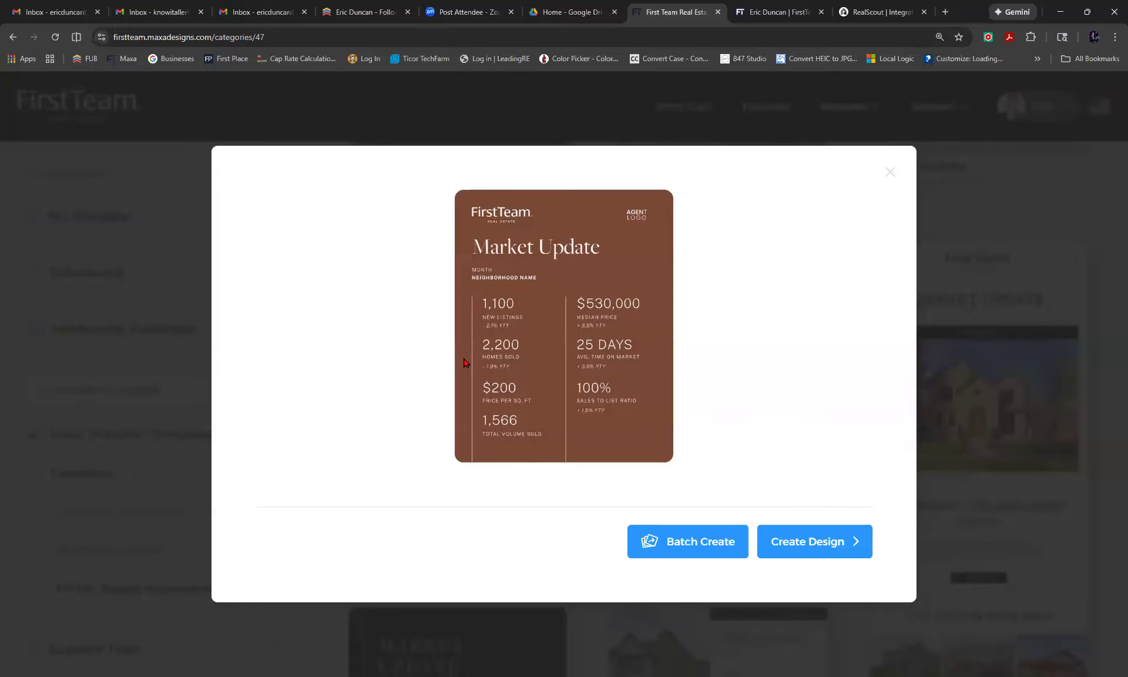
{"action": "left_click", "coordinate": [821, 545]}
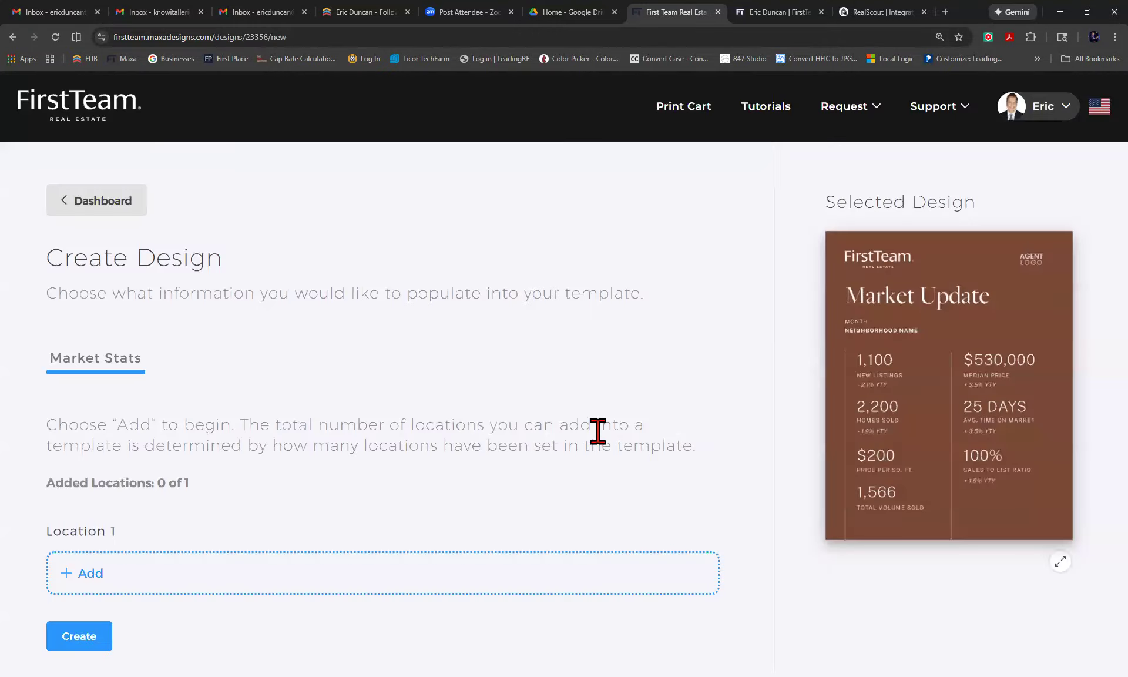
{"action": "scroll", "coordinate": [597, 431], "scroll_direction": "down", "scroll_amount": 1}
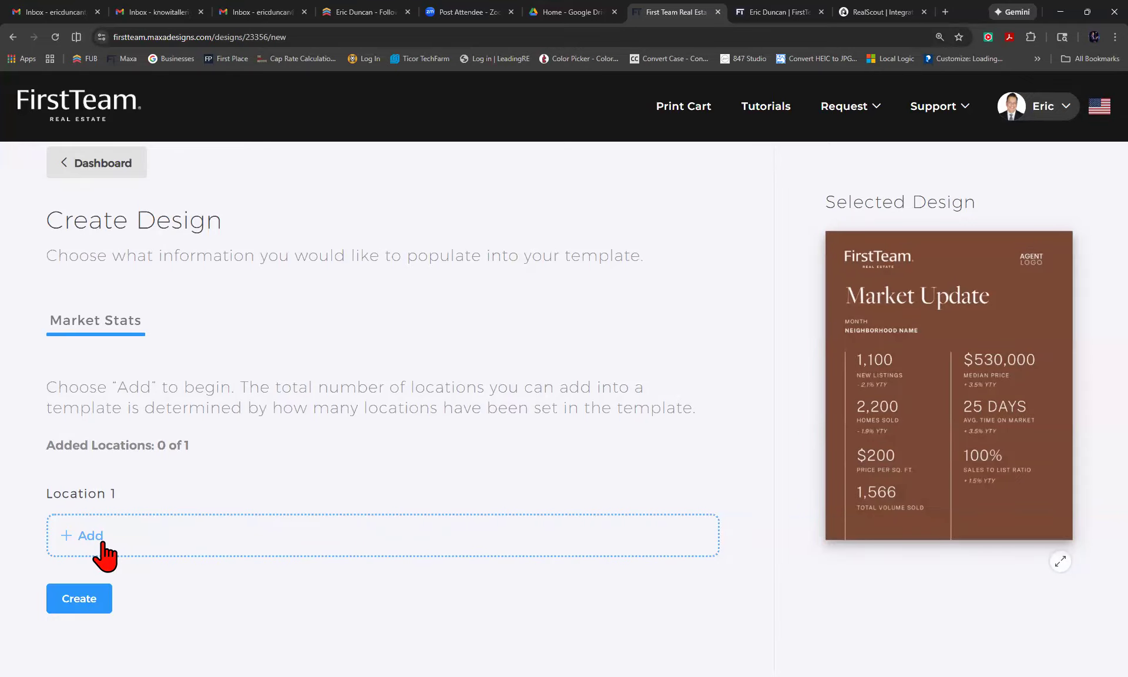
Add a market-stats location entry and search for North Tustin without choosing a result.
{"action": "left_click", "coordinate": [71, 536]}
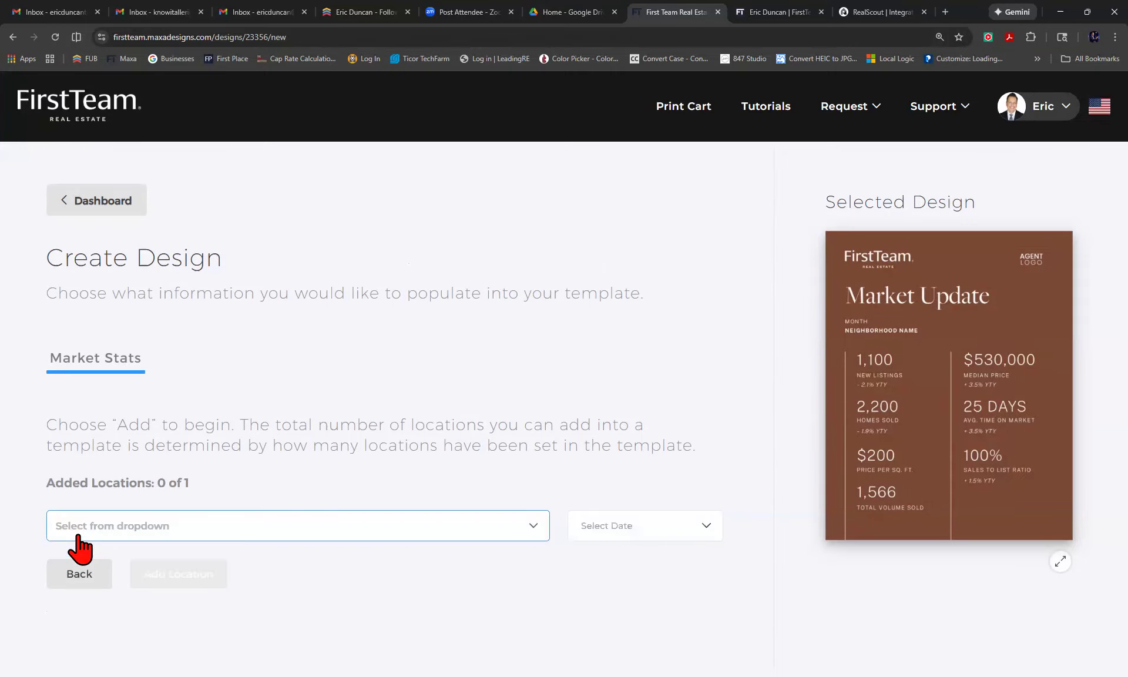
{"action": "left_click", "coordinate": [198, 529]}
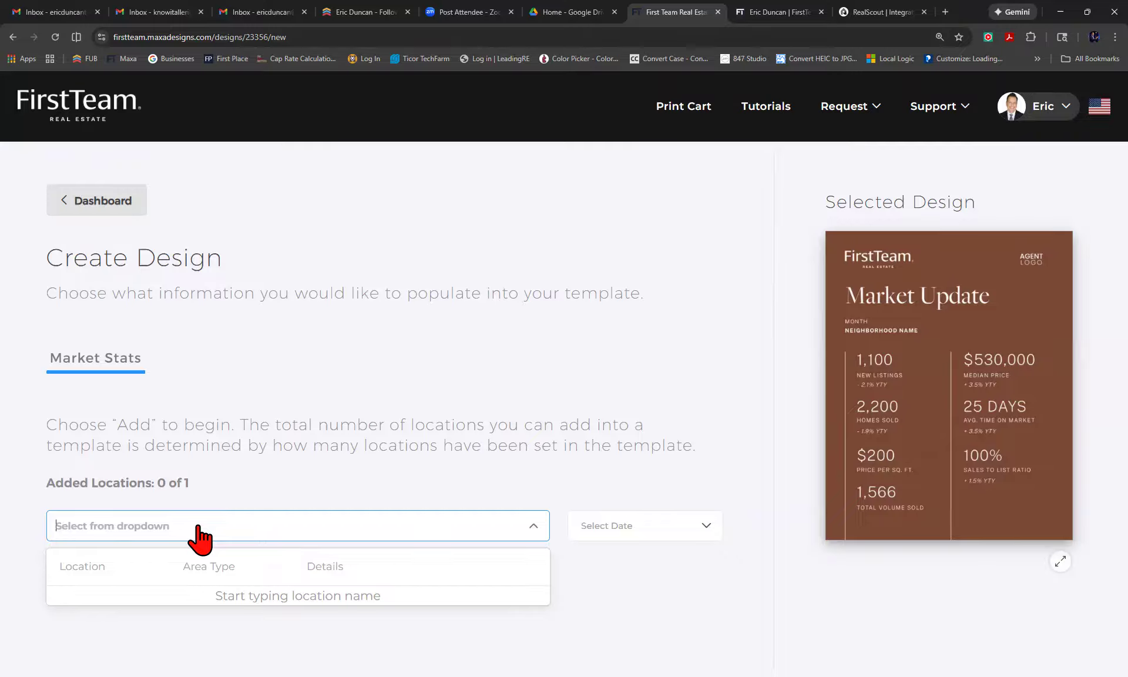
{"action": "type", "text": "nieg"}
{"action": "key", "text": "BackSpace"}
{"action": "key", "text": "BackSpace"}
{"action": "key", "text": "BackSpace"}
{"action": "type", "text": "orth "}
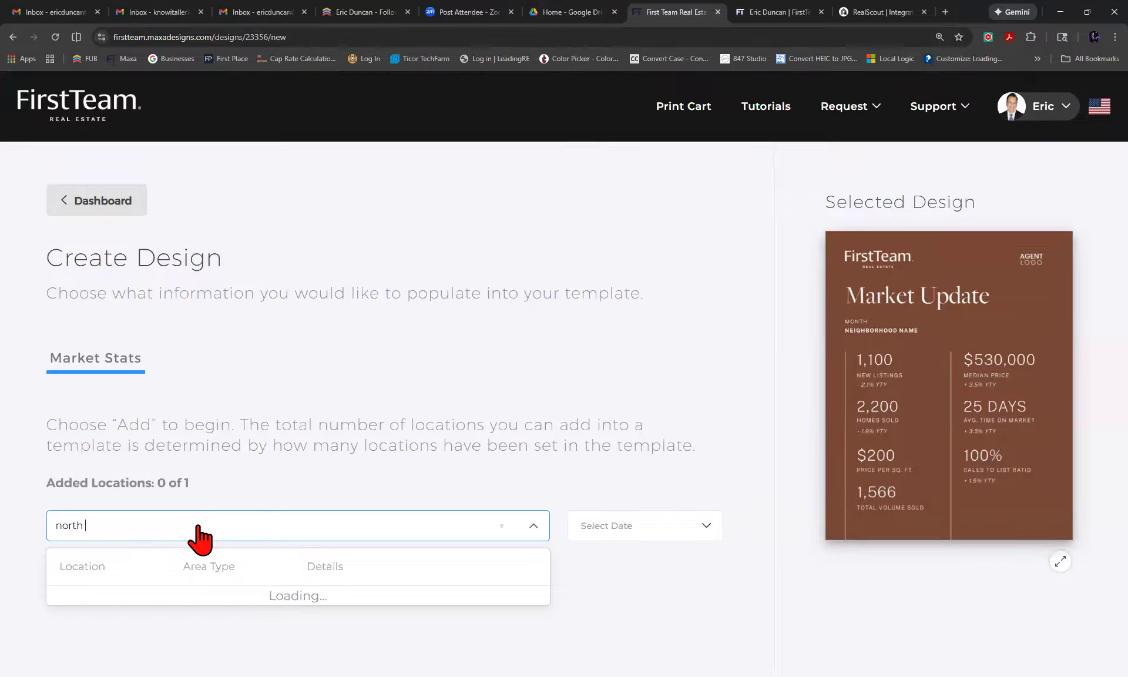
{"action": "type", "text": "tustin"}
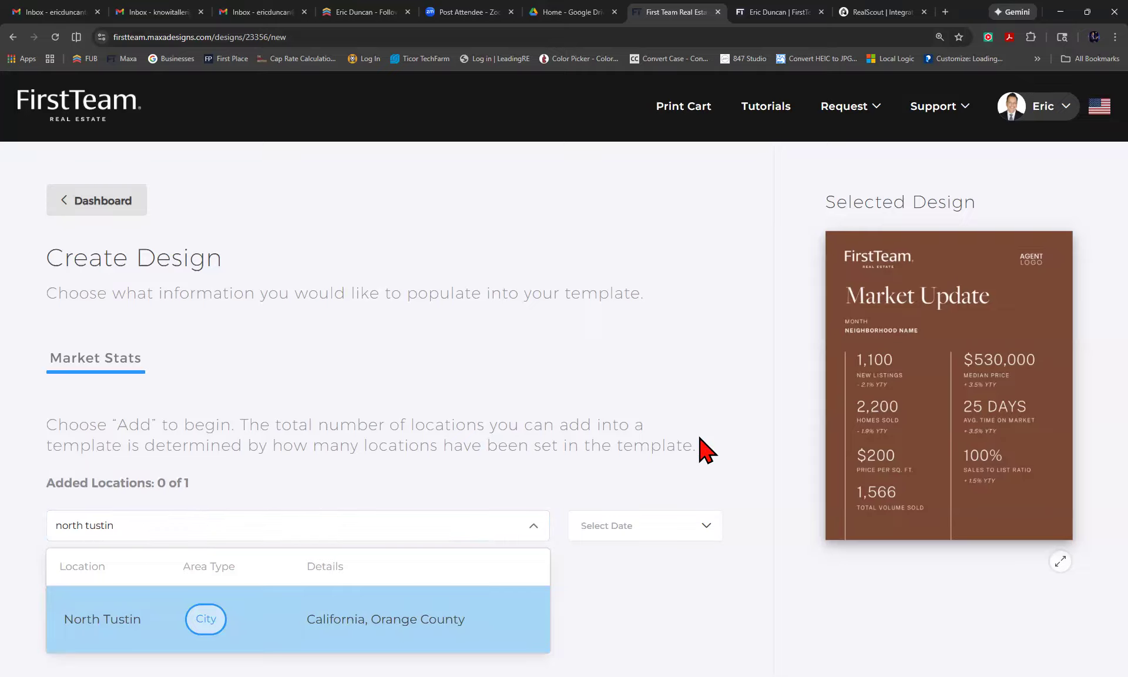
{"action": "left_click", "coordinate": [277, 523]}
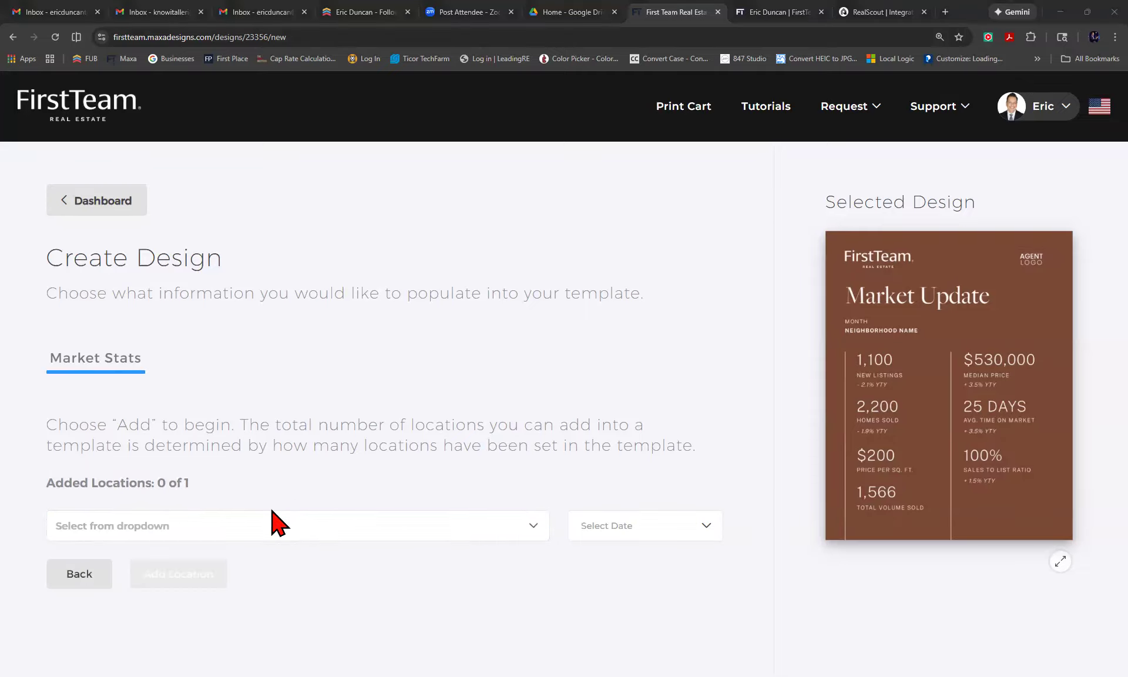
Try location searches for North Tustin and Disneyland, then clear the field.
{"action": "left_click", "coordinate": [266, 523]}
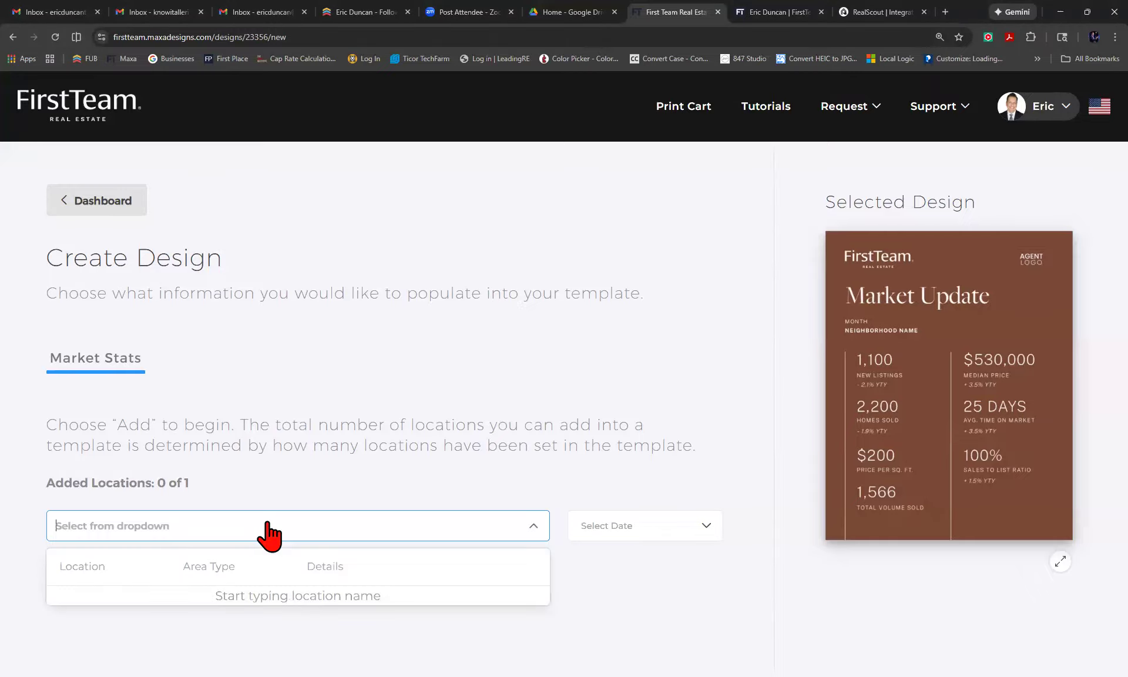
{"action": "type", "text": "north tystin"}
{"action": "key", "text": "BackSpace"}
{"action": "key", "text": "BackSpace"}
{"action": "key", "text": "BackSpace"}
{"action": "key", "text": "BackSpace"}
{"action": "key", "text": "BackSpace"}
{"action": "type", "text": "uts"}
{"action": "key", "text": "BackSpace"}
{"action": "key", "text": "BackSpace"}
{"action": "key", "text": "BackSpace"}
{"action": "type", "text": "ustin"}
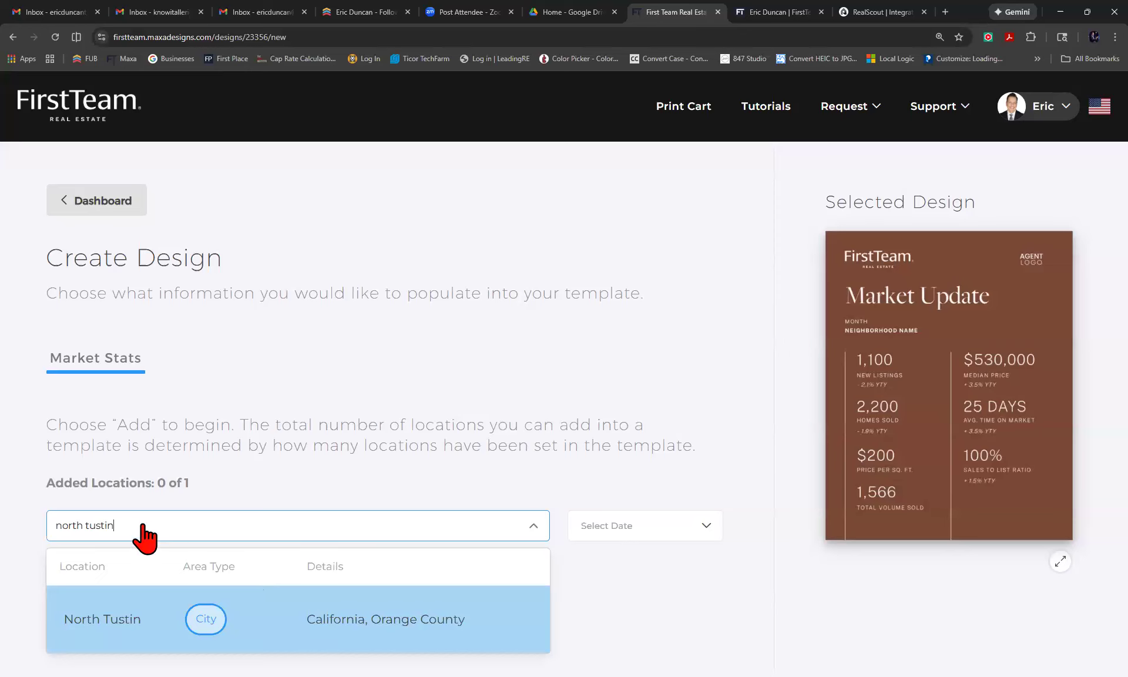
{"action": "key", "text": "BackSpace"}
{"action": "key", "text": "BackSpace"}
{"action": "key", "text": "BackSpace"}
{"action": "key", "text": "BackSpace"}
{"action": "key", "text": "BackSpace"}
{"action": "key", "text": "BackSpace"}
{"action": "key", "text": "BackSpace"}
{"action": "key", "text": "BackSpace"}
{"action": "key", "text": "BackSpace"}
{"action": "key", "text": "BackSpace"}
{"action": "key", "text": "BackSpace"}
{"action": "key", "text": "BackSpace"}
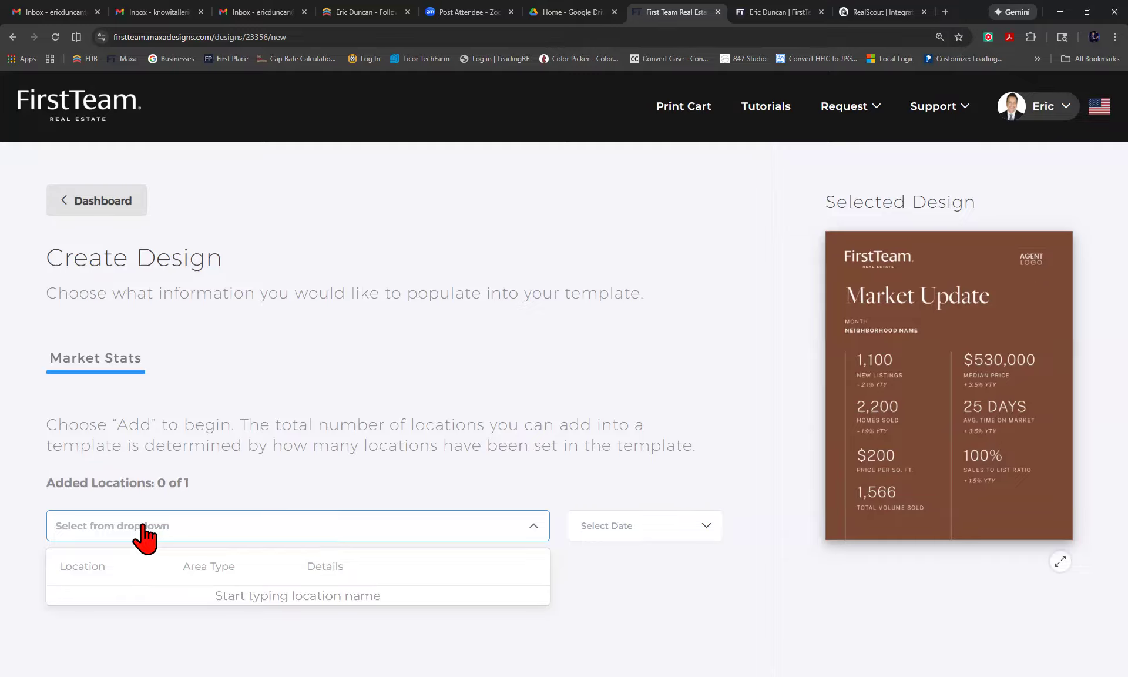
{"action": "type", "text": "disneyland"}
{"action": "key", "text": "BackSpace"}
{"action": "key", "text": "BackSpace"}
{"action": "key", "text": "BackSpace"}
{"action": "key", "text": "BackSpace"}
{"action": "key", "text": "BackSpace"}
{"action": "key", "text": "BackSpace"}
{"action": "key", "text": "BackSpace"}
{"action": "key", "text": "BackSpace"}
{"action": "key", "text": "BackSpace"}
{"action": "key", "text": "BackSpace"}
Search 'cowan heights' and choose the Cowan Heights neighborhood in North Tustin, Orange County.
{"action": "type", "text": "nortg"}
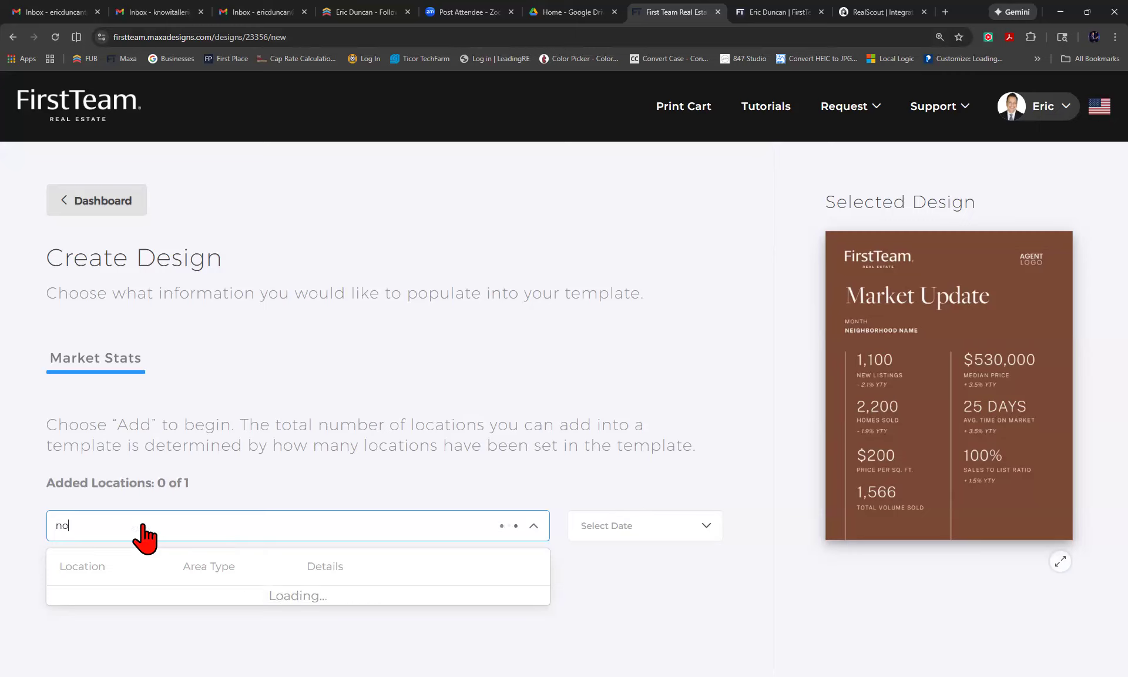
{"action": "key", "text": "BackSpace"}
{"action": "key", "text": "BackSpace"}
{"action": "key", "text": "BackSpace"}
{"action": "key", "text": "BackSpace"}
{"action": "key", "text": "BackSpace"}
{"action": "type", "text": "cowan heights"}
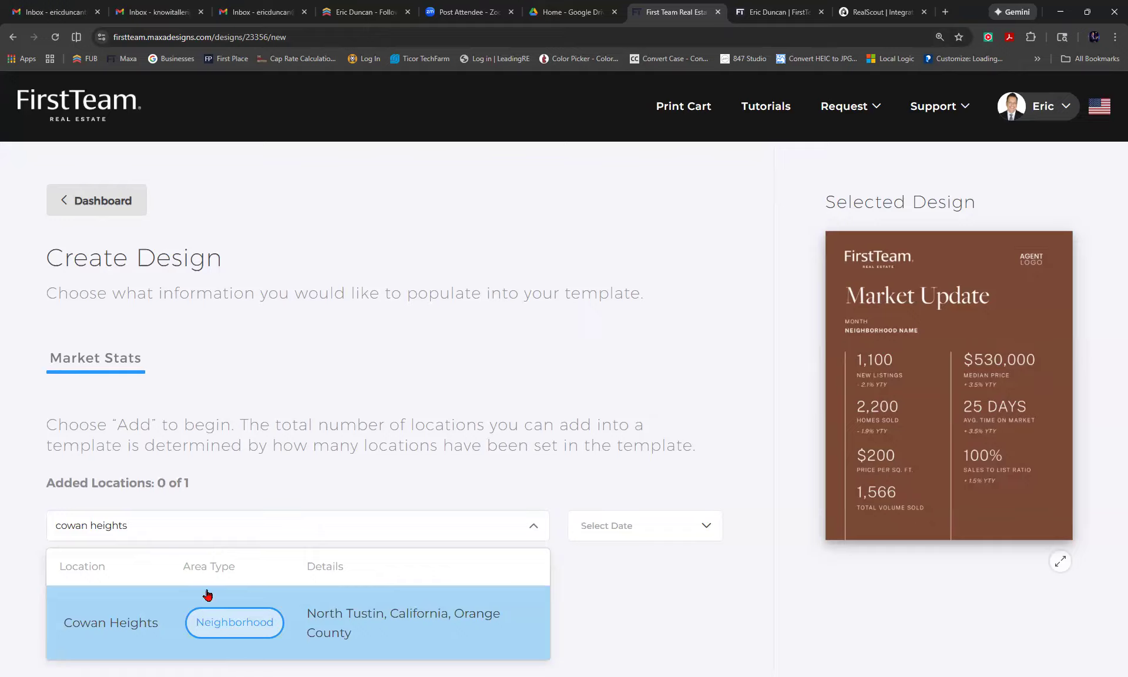
{"action": "left_click", "coordinate": [230, 631]}
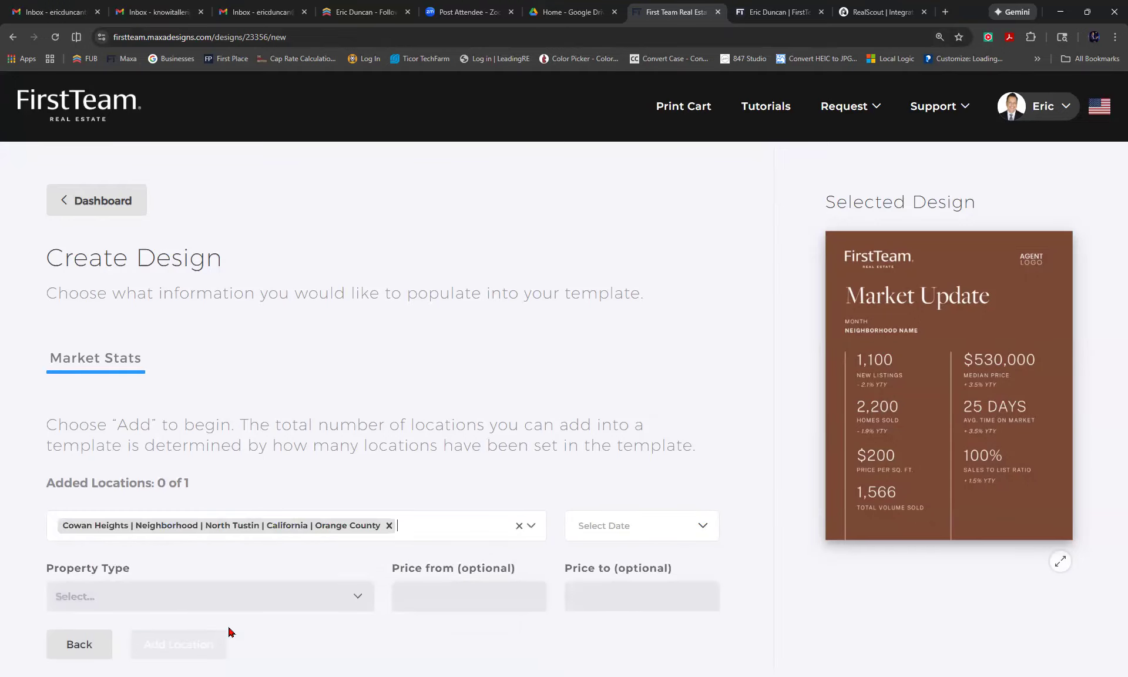
Set the market-stats date range to This Year to Date (Q1/Jan/2026 - Q1/Jan/2026).
{"action": "left_click", "coordinate": [703, 535]}
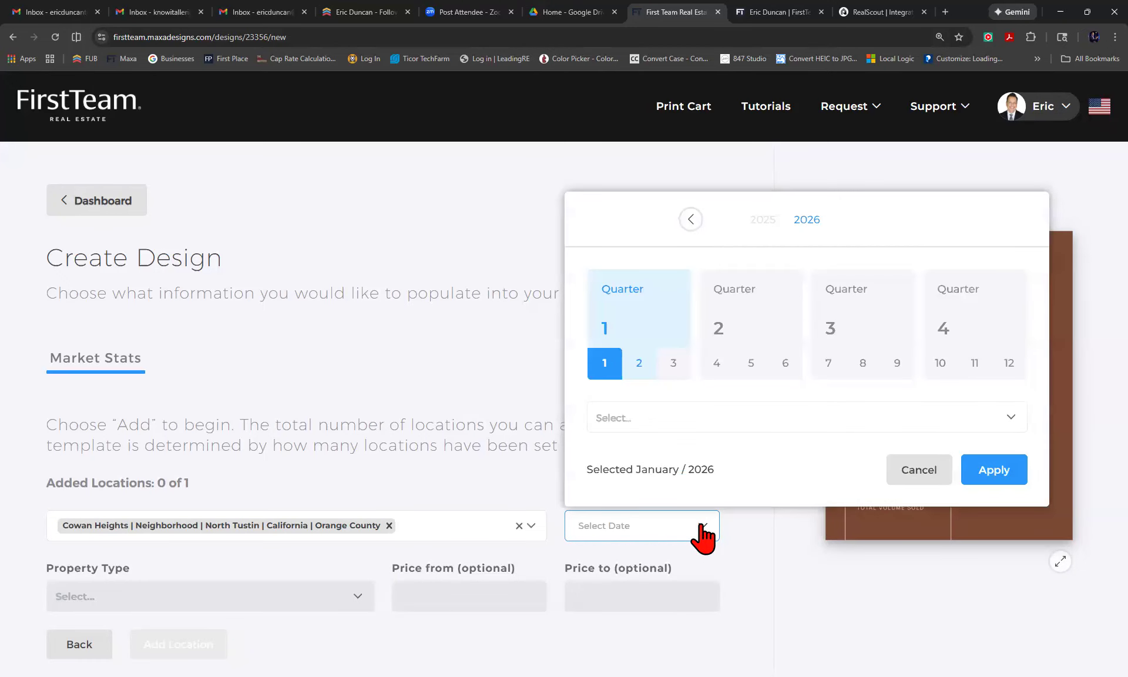
{"action": "left_click", "coordinate": [698, 427]}
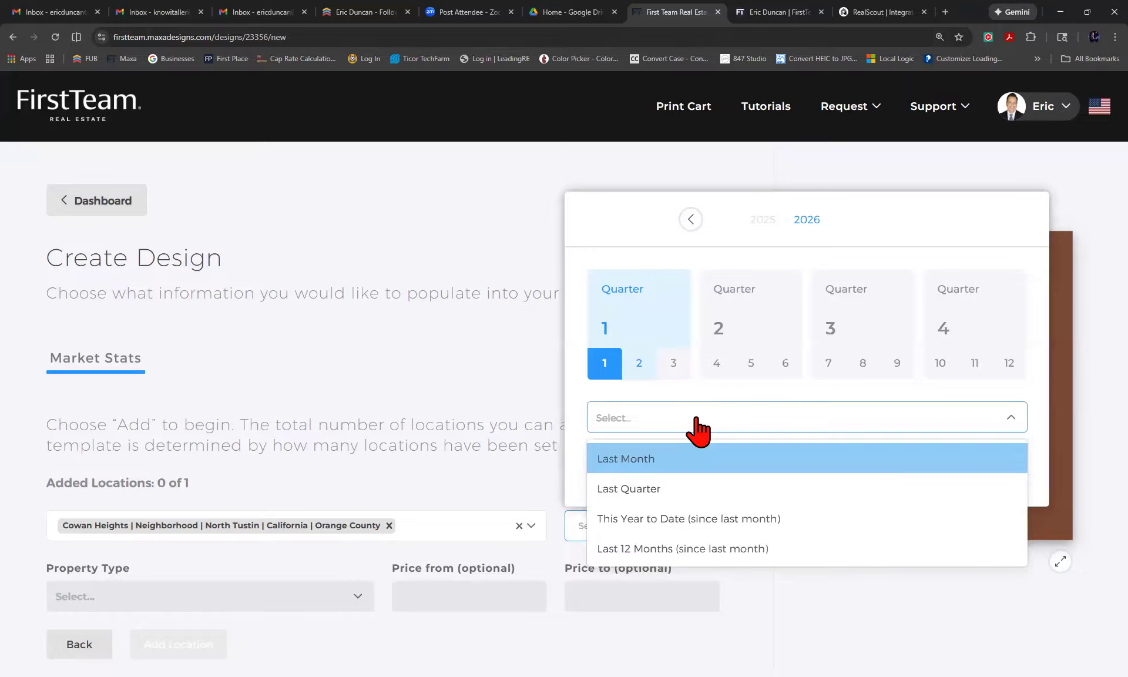
{"action": "right_click", "coordinate": [664, 528]}
{"action": "left_click", "coordinate": [664, 528]}
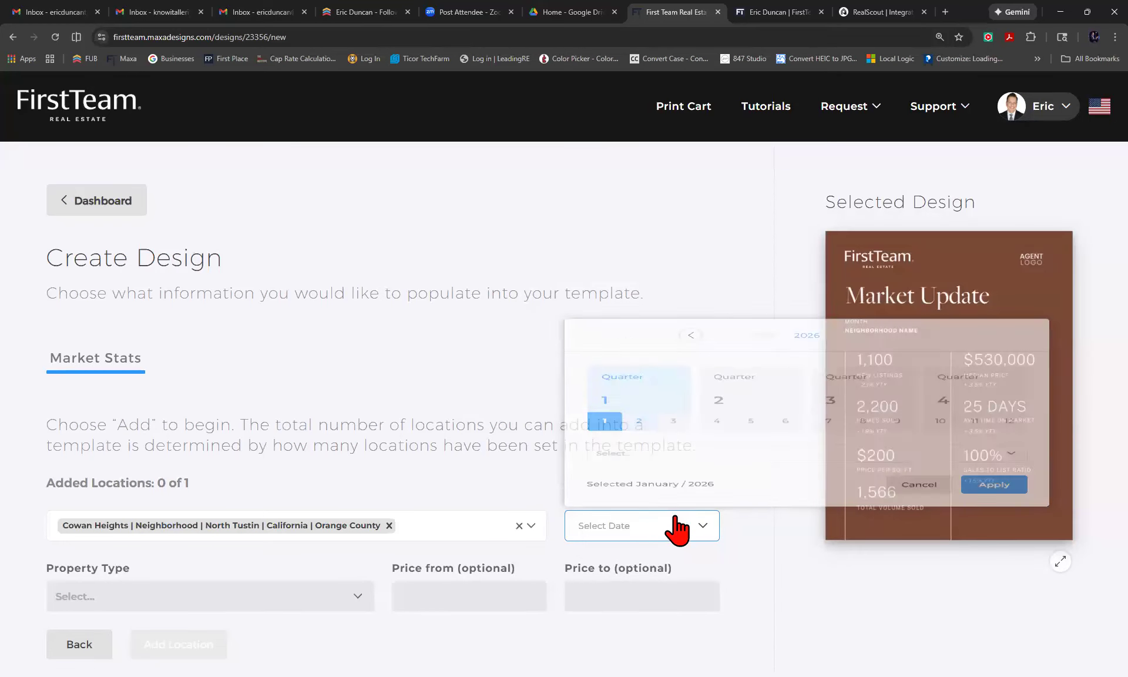
{"action": "left_click", "coordinate": [662, 529]}
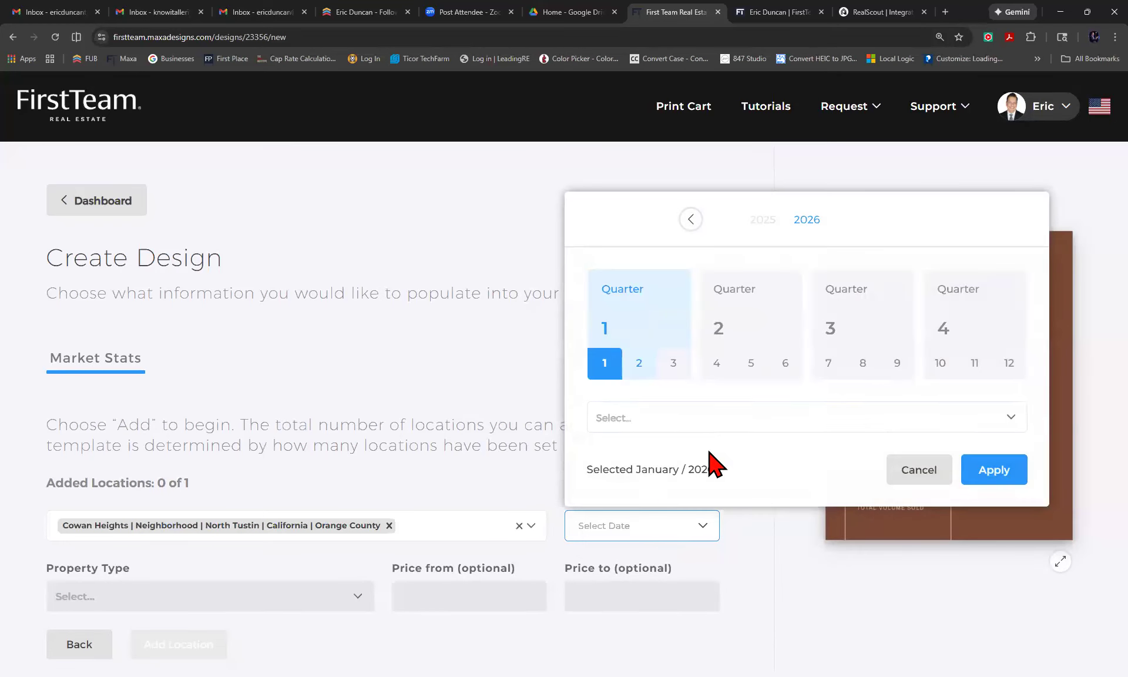
{"action": "left_click", "coordinate": [696, 418]}
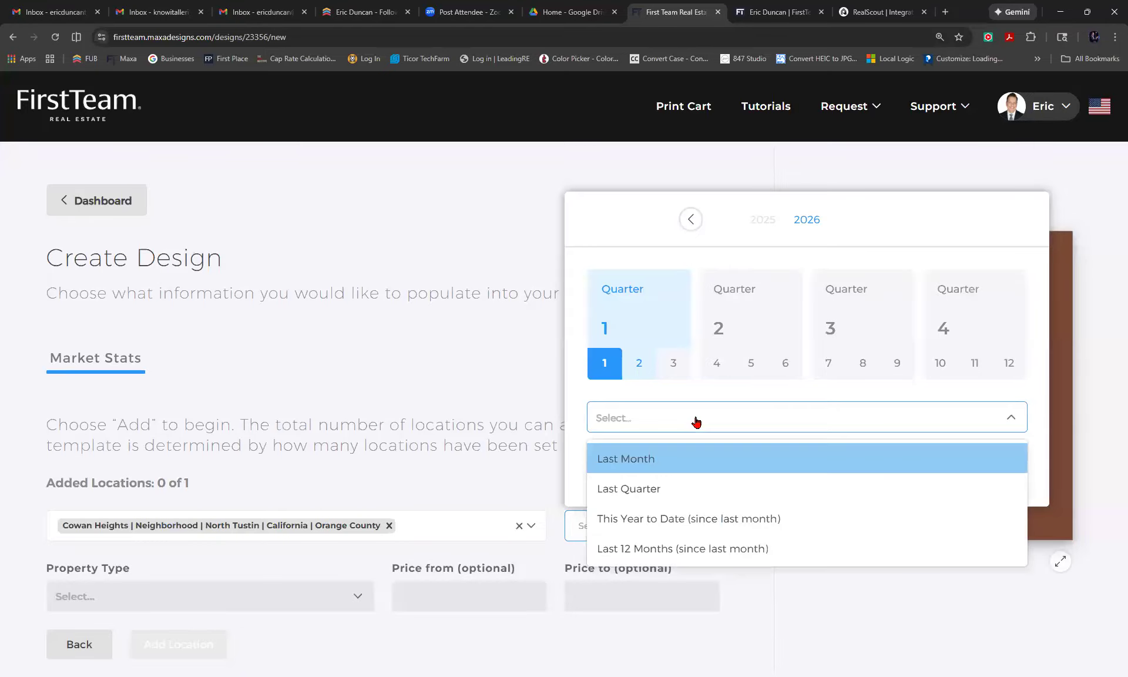
{"action": "left_click", "coordinate": [656, 523]}
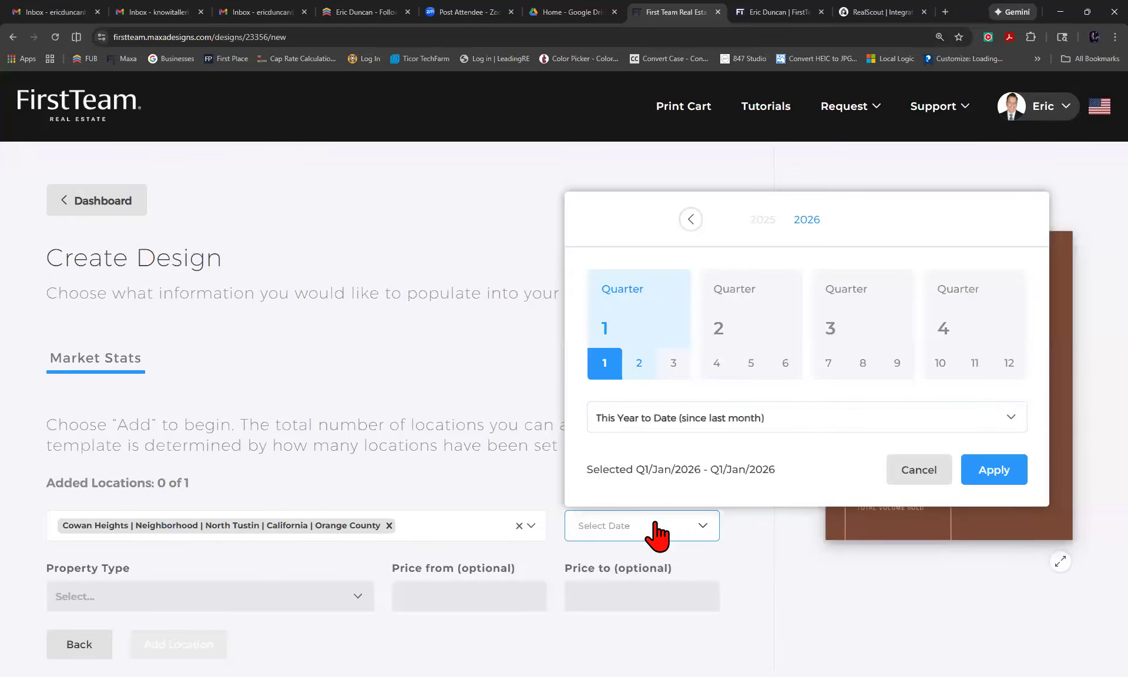
{"action": "left_click", "coordinate": [1004, 477]}
{"action": "scroll", "coordinate": [496, 516], "scroll_direction": "down", "scroll_amount": 1}
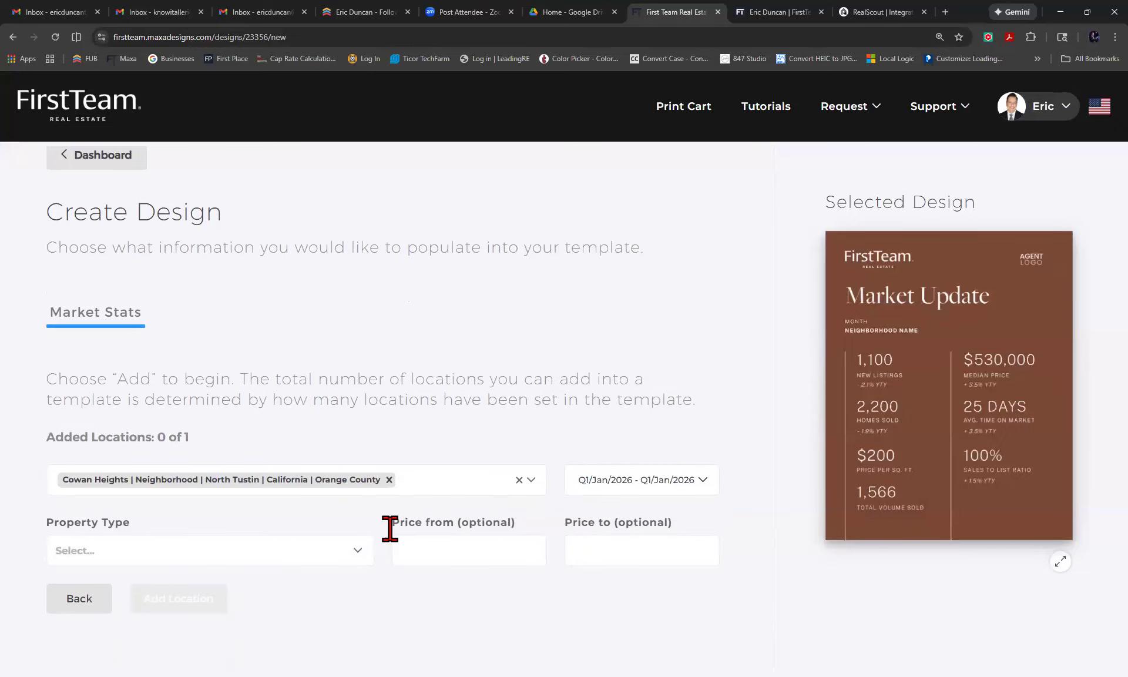
Switch the Cowan Heights stats to Residential - SingleFamilyResidence: 0 homes sold and 4 new listings.
{"action": "left_click", "coordinate": [353, 567]}
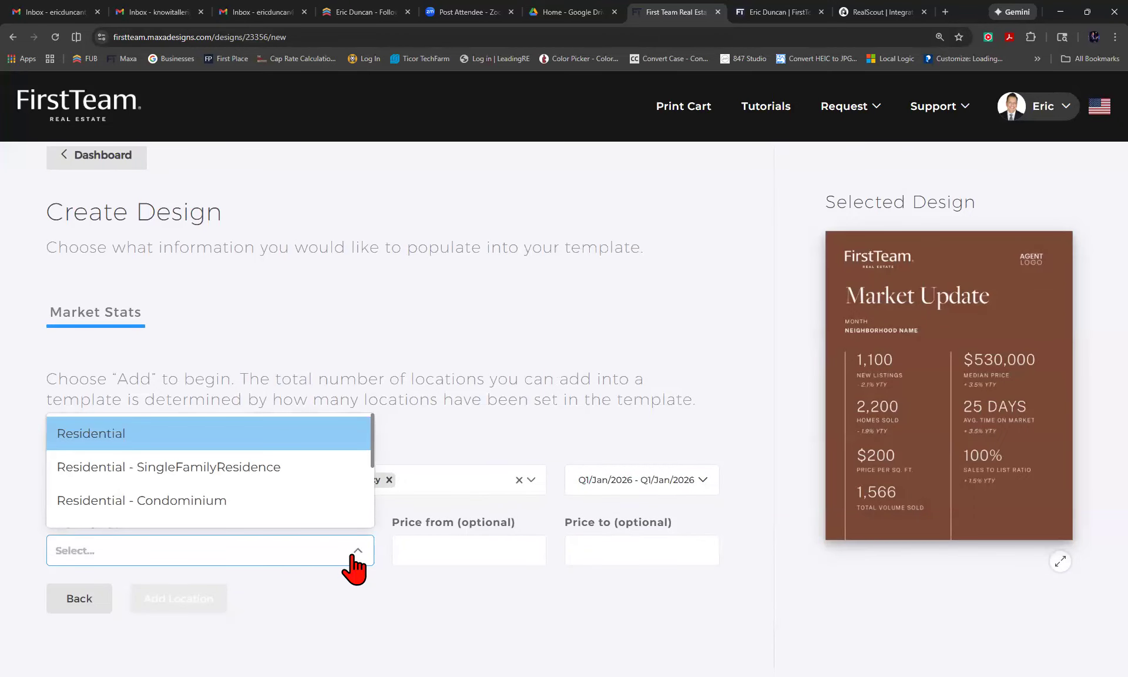
{"action": "left_click", "coordinate": [244, 477]}
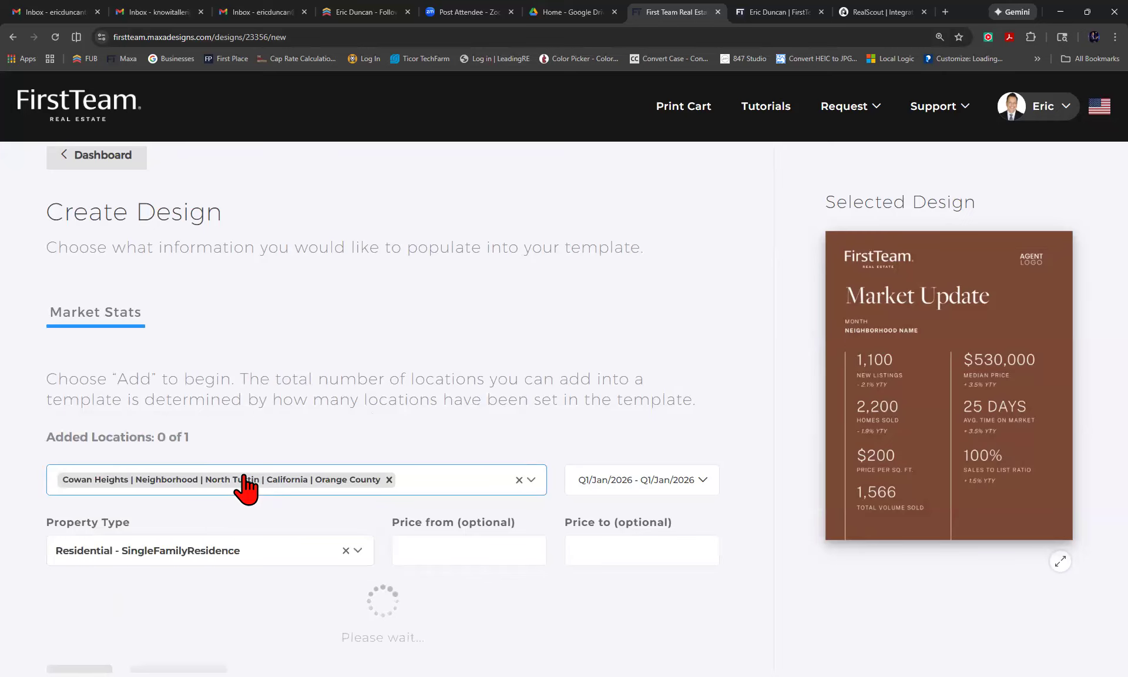
{"action": "scroll", "coordinate": [377, 528], "scroll_direction": "down", "scroll_amount": 5}
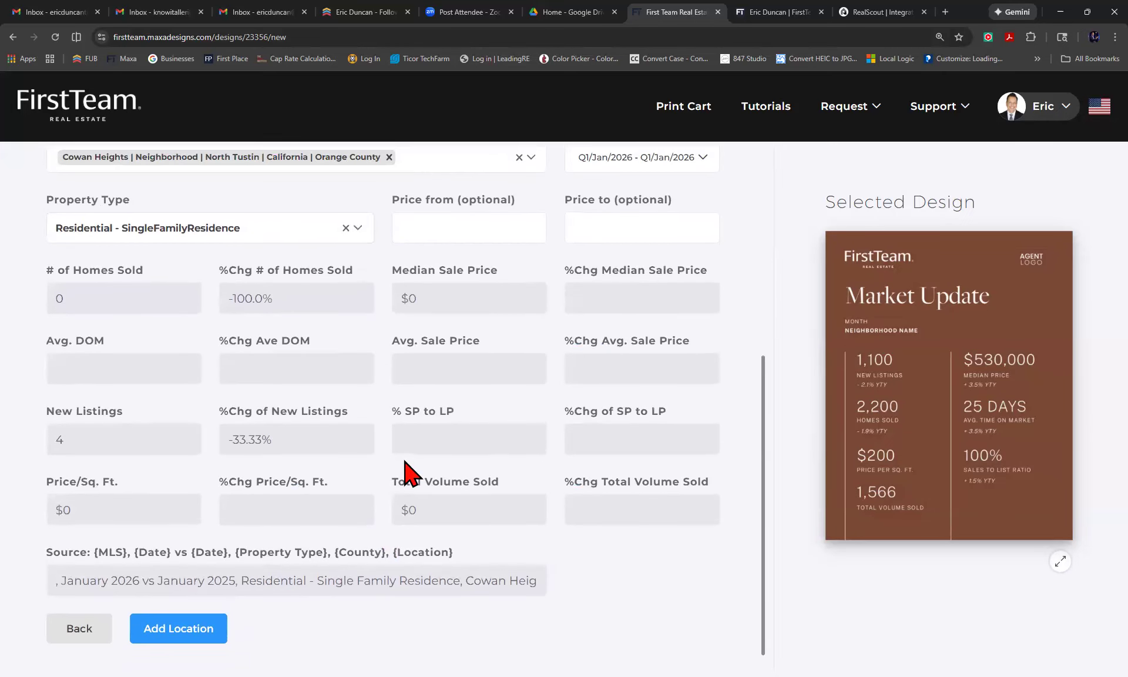
{"action": "scroll", "coordinate": [409, 473], "scroll_direction": "up", "scroll_amount": 1}
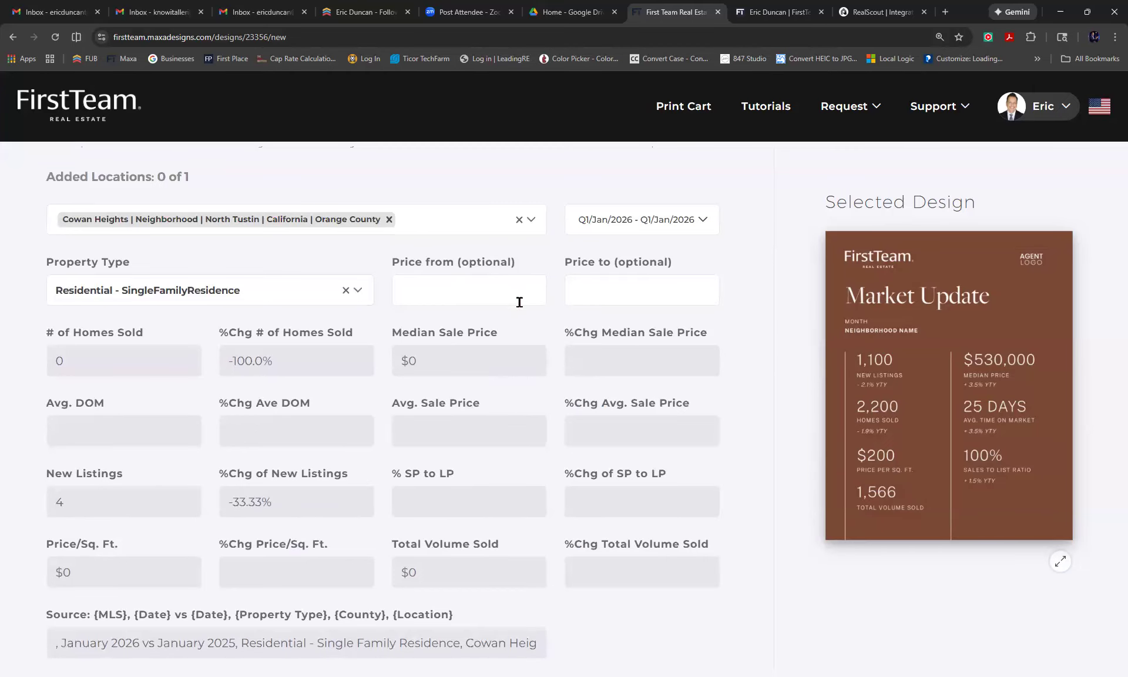
{"action": "left_click", "coordinate": [472, 288]}
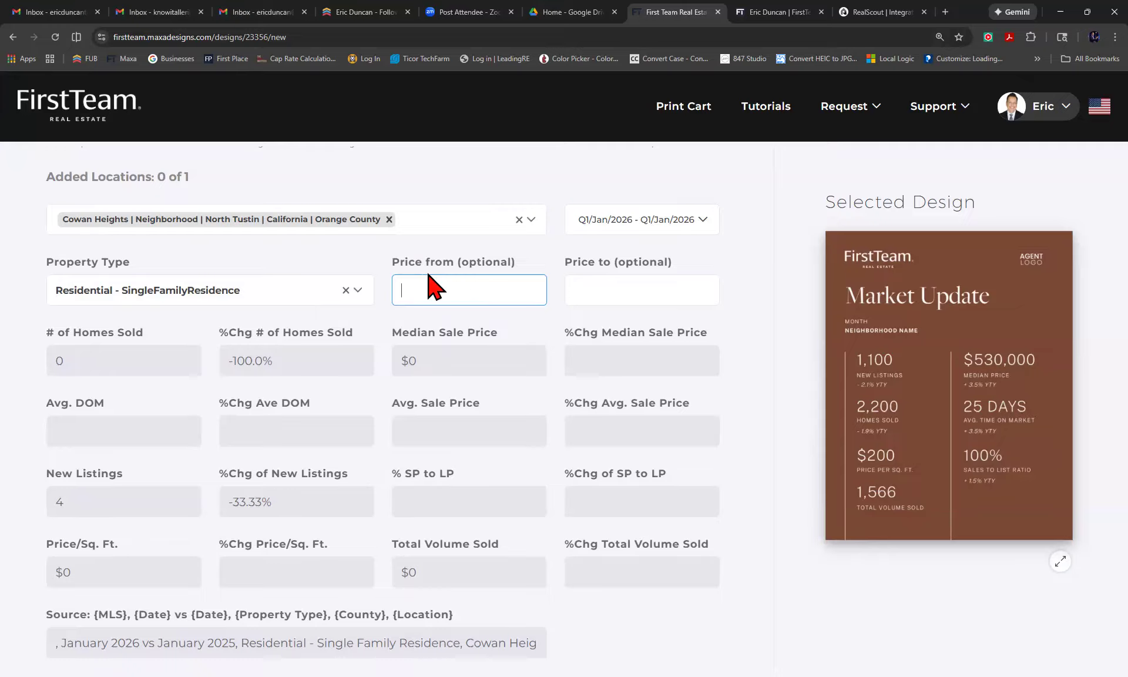
Replace Cowan Heights with Tustin as the market stats location.
{"action": "left_click", "coordinate": [389, 219]}
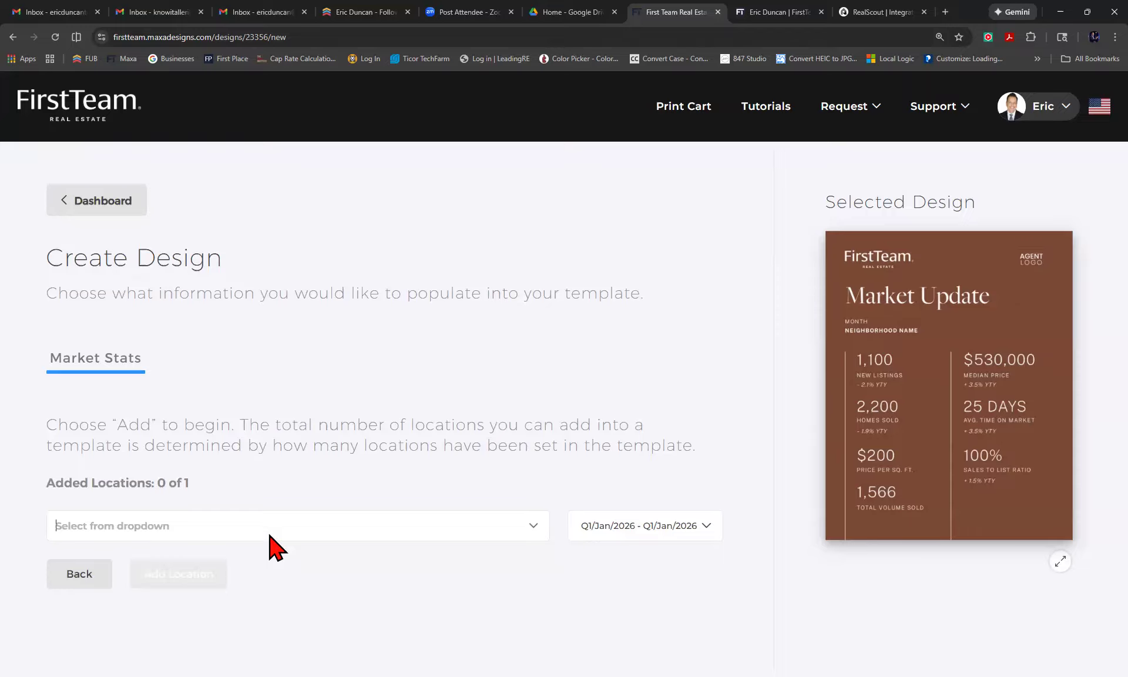
{"action": "left_click", "coordinate": [247, 518]}
{"action": "type", "text": "tu"}
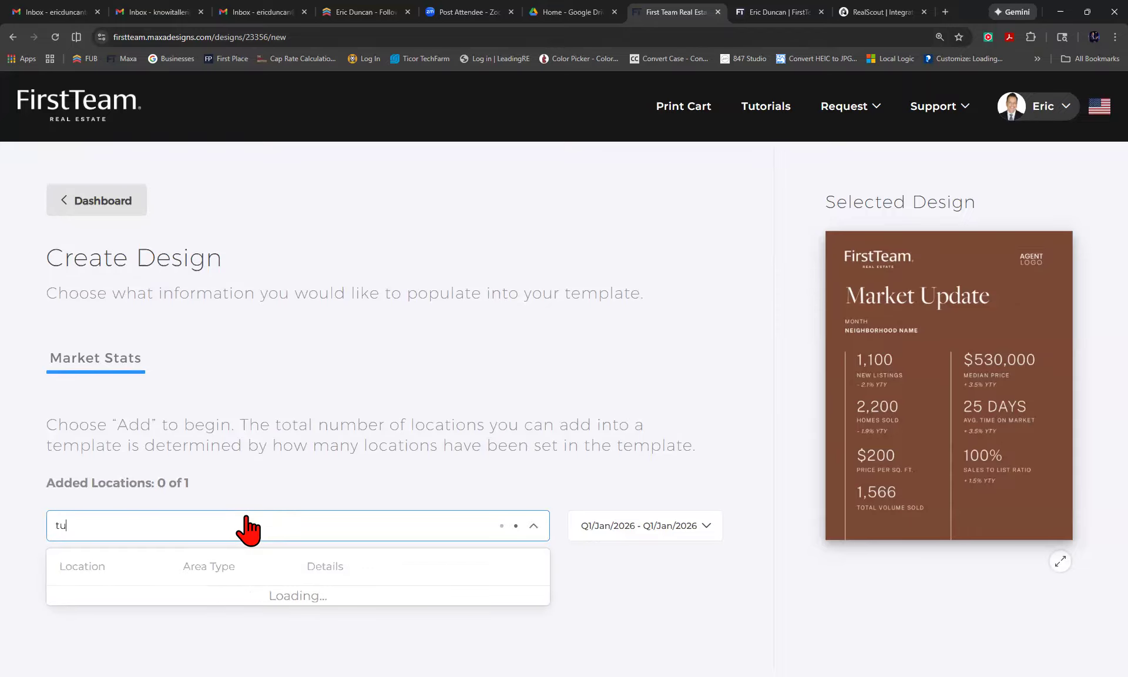
{"action": "type", "text": "stin"}
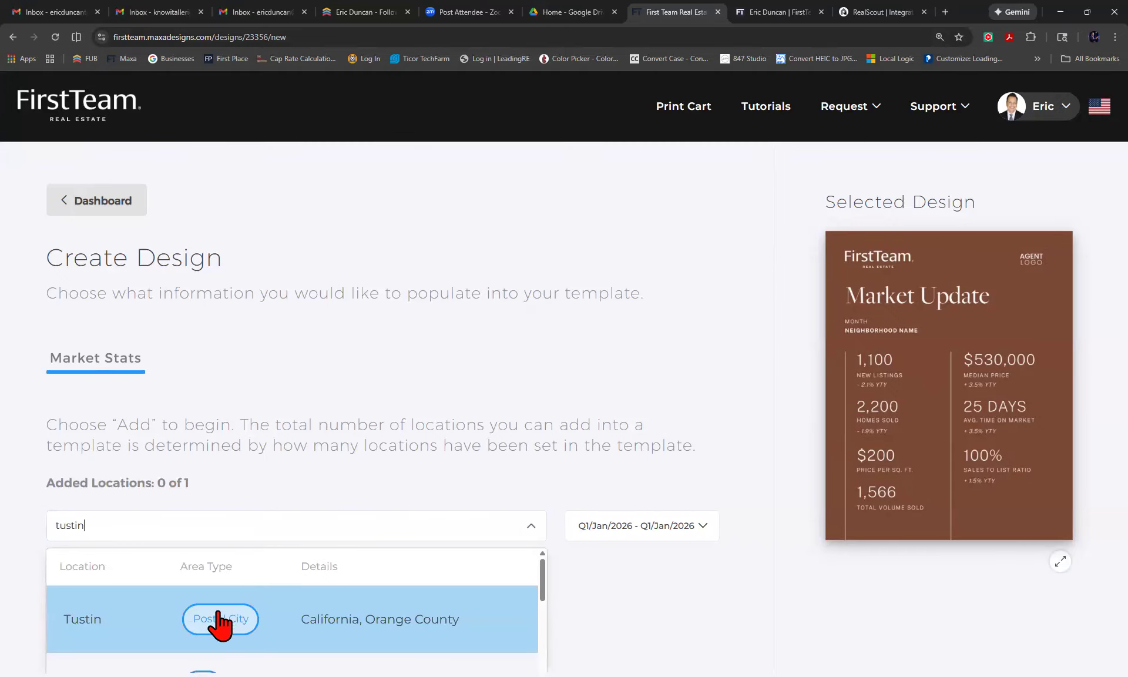
{"action": "left_click", "coordinate": [219, 620]}
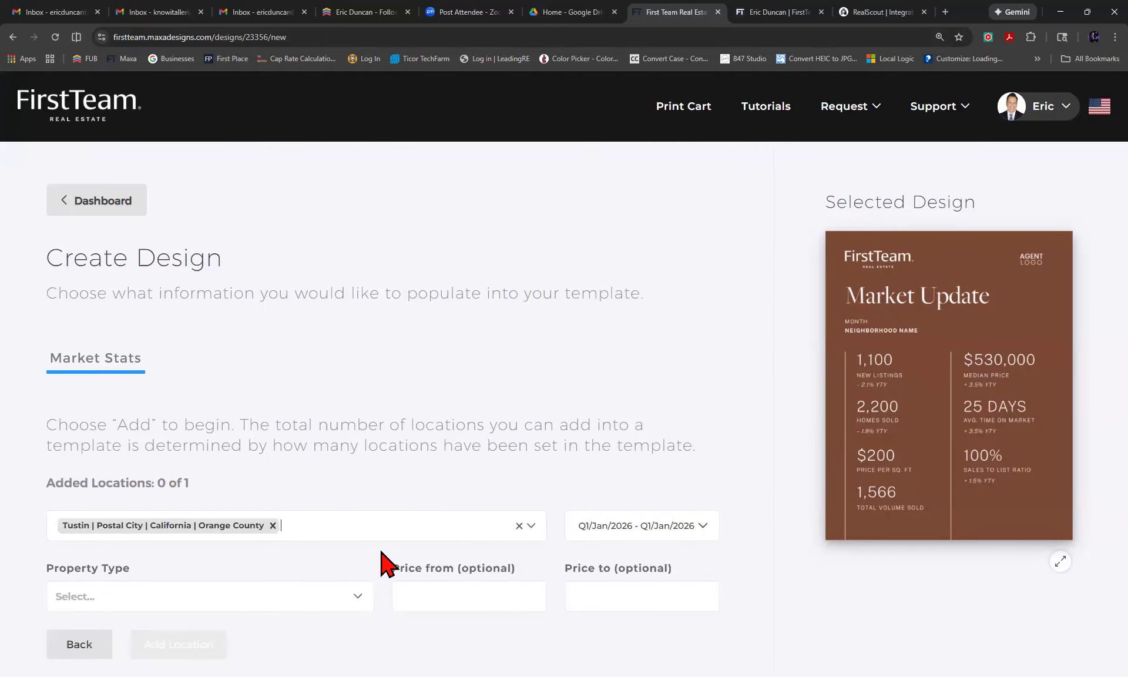
{"action": "scroll", "coordinate": [381, 555], "scroll_direction": "down", "scroll_amount": 1}
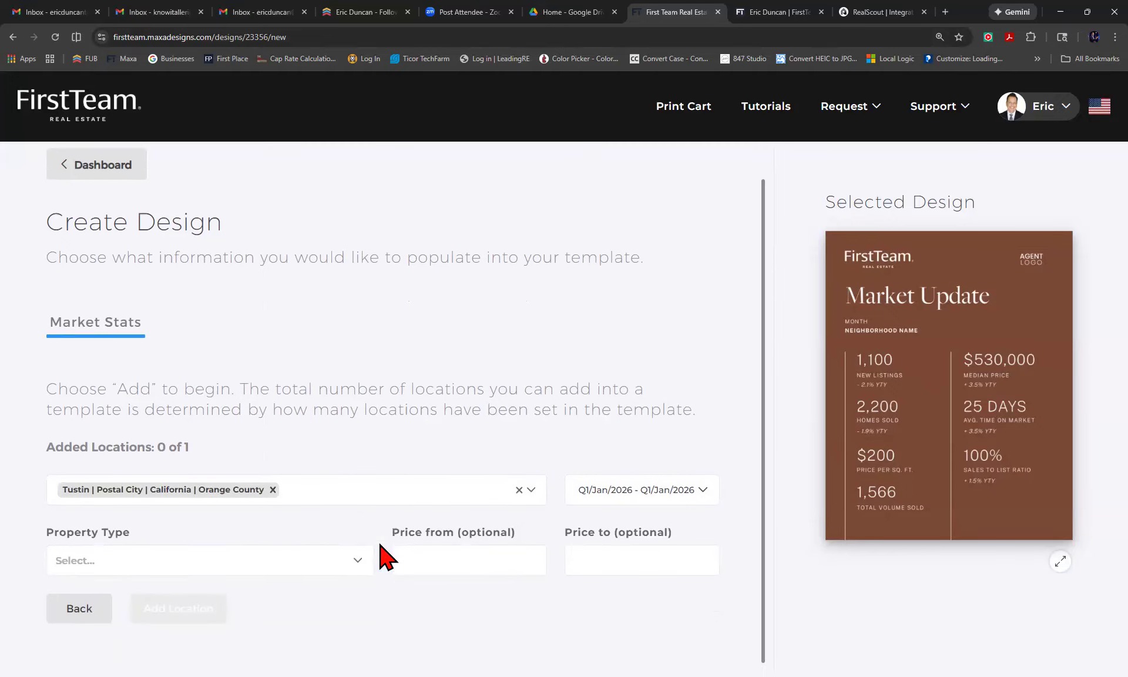
Set the Tustin property type to Residential - SingleFamilyResidence and add it as Location 1.
{"action": "left_click", "coordinate": [702, 489]}
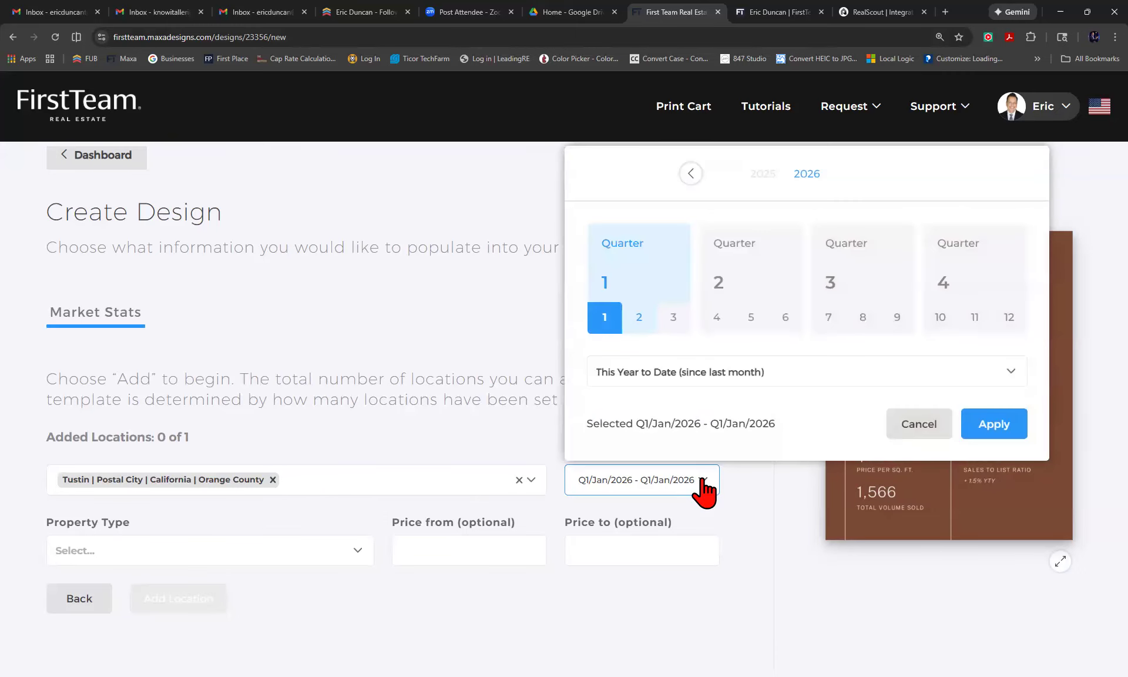
{"action": "left_click", "coordinate": [263, 551]}
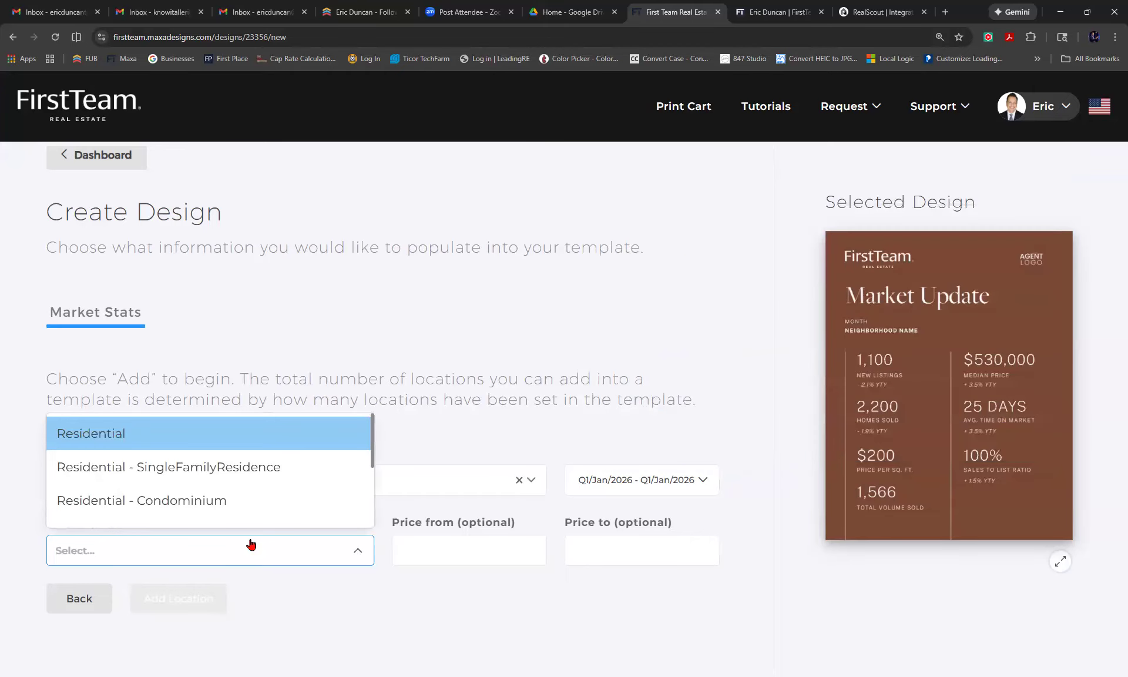
{"action": "left_click", "coordinate": [219, 470]}
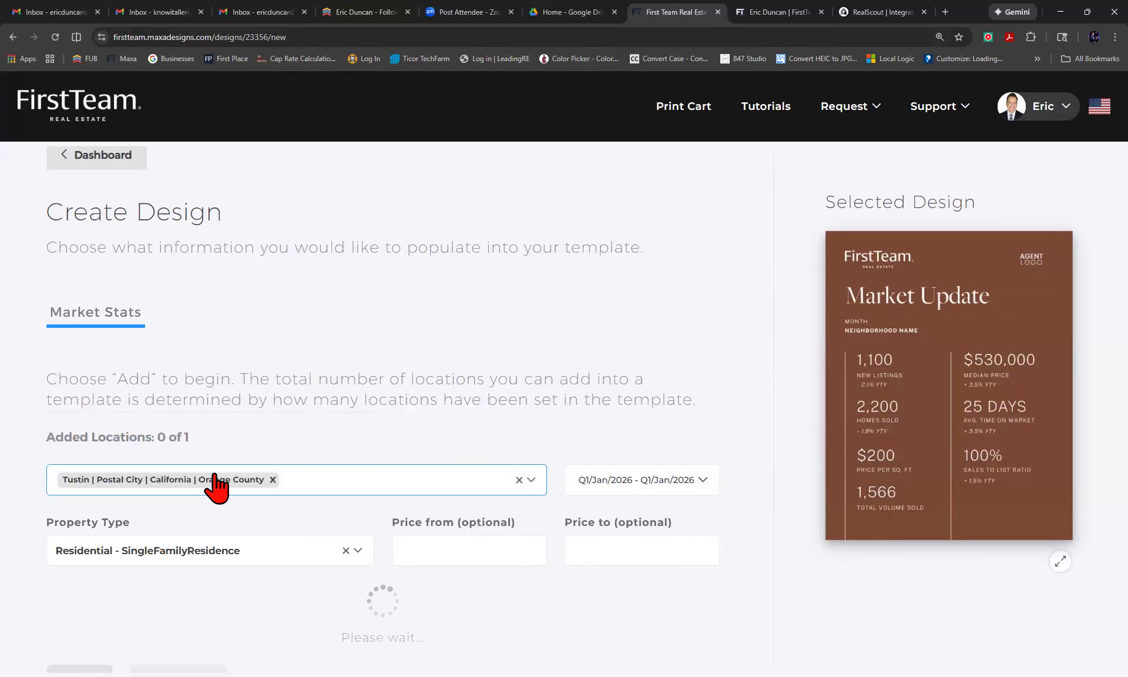
{"action": "scroll", "coordinate": [227, 486], "scroll_direction": "down", "scroll_amount": 5}
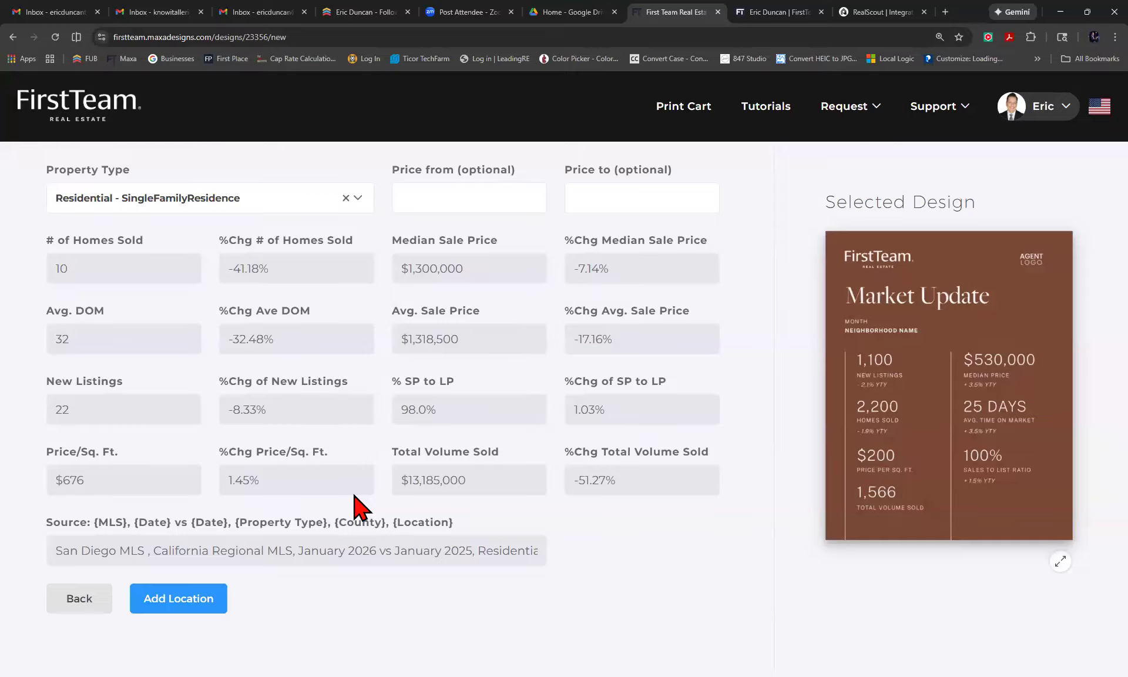
{"action": "left_click", "coordinate": [180, 611]}
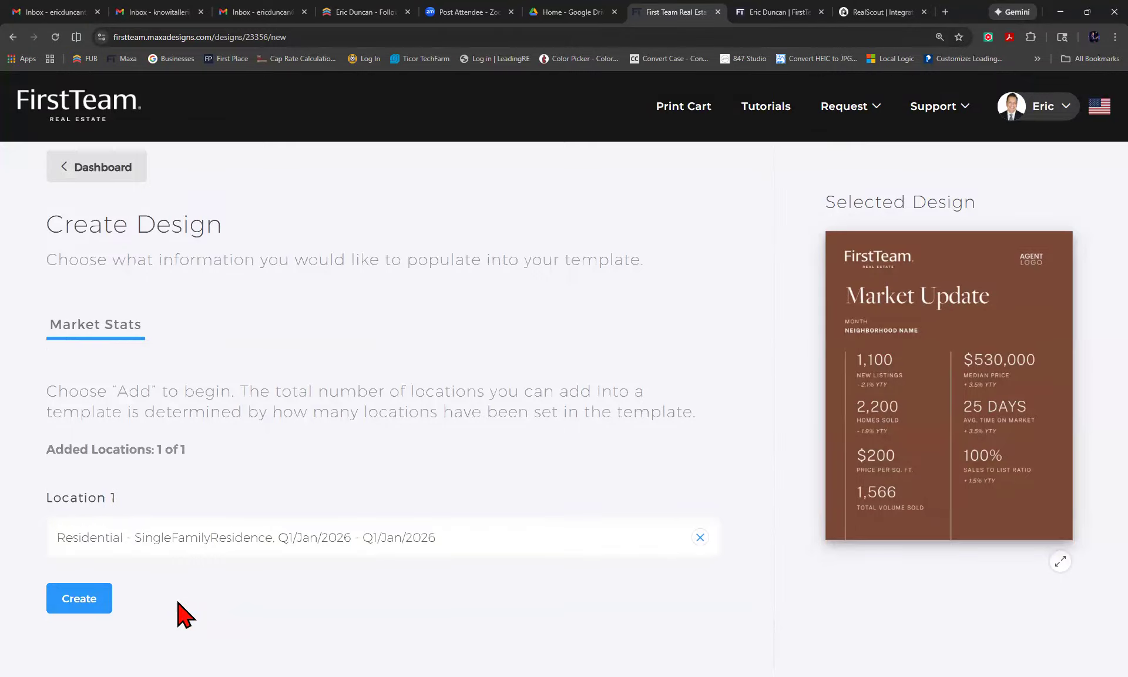
Create the Tustin January Market Update design and select the $13,185,000 total volume figure.
{"action": "left_click", "coordinate": [82, 600]}
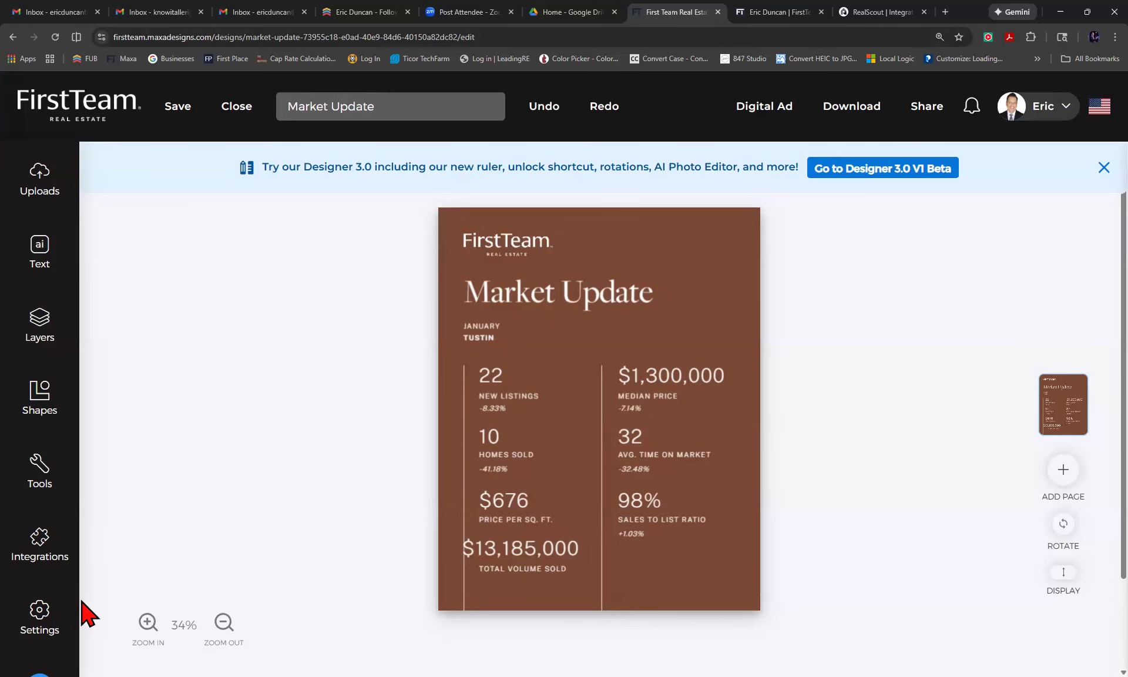
{"action": "left_click", "coordinate": [515, 557]}
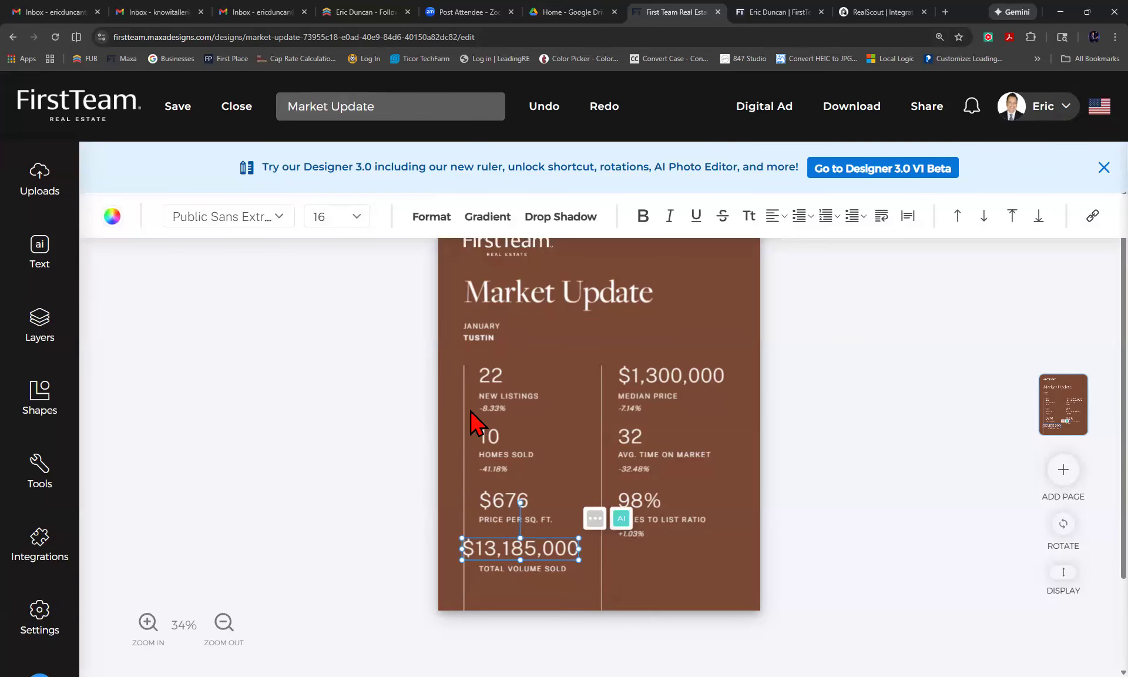
Resize the $13,185,000 total volume figure to font size 13 and nudge it right into line with the column.
{"action": "left_click", "coordinate": [354, 216]}
{"action": "left_click", "coordinate": [339, 364]}
{"action": "left_click", "coordinate": [358, 219]}
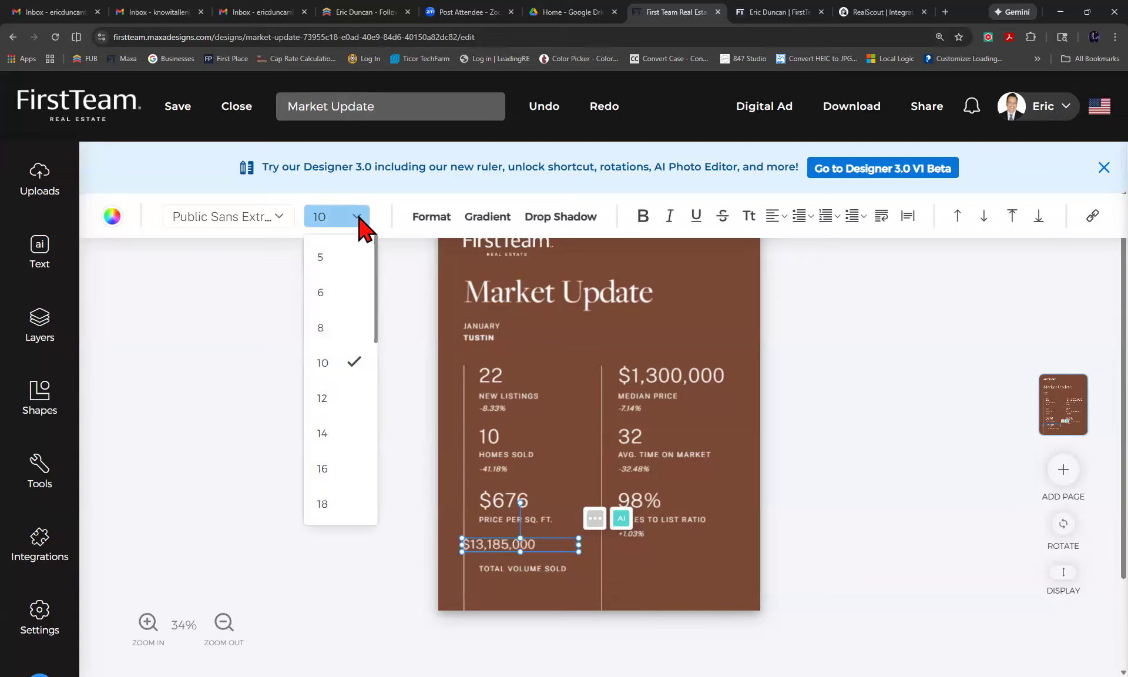
{"action": "left_click", "coordinate": [327, 398]}
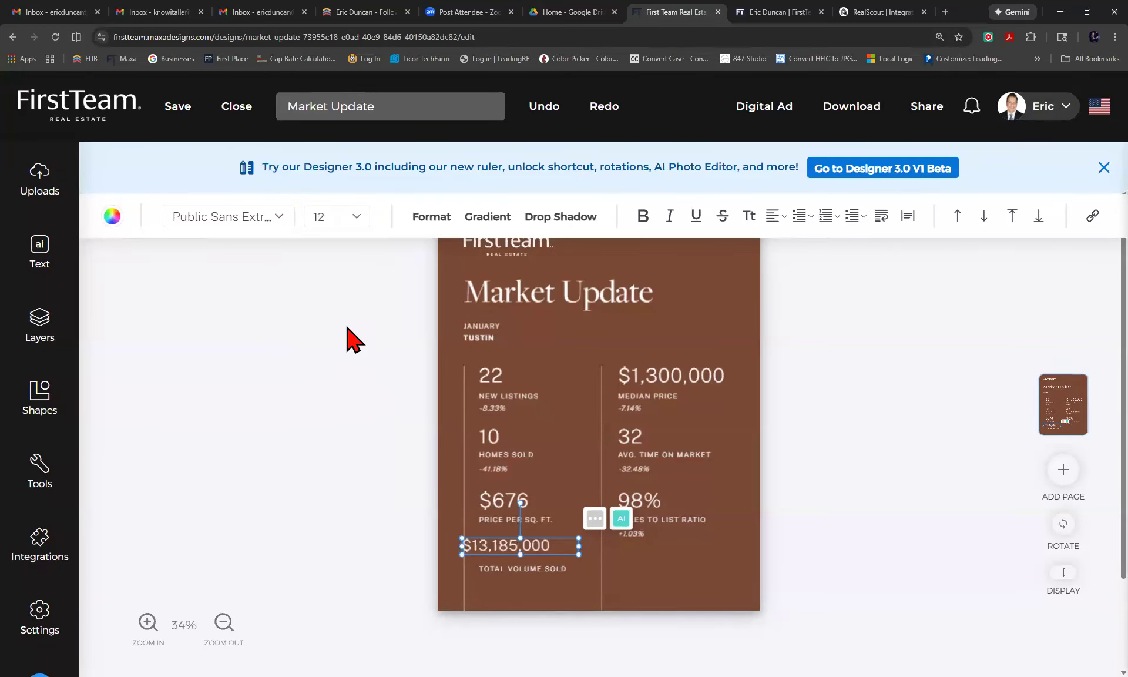
{"action": "left_click", "coordinate": [354, 217]}
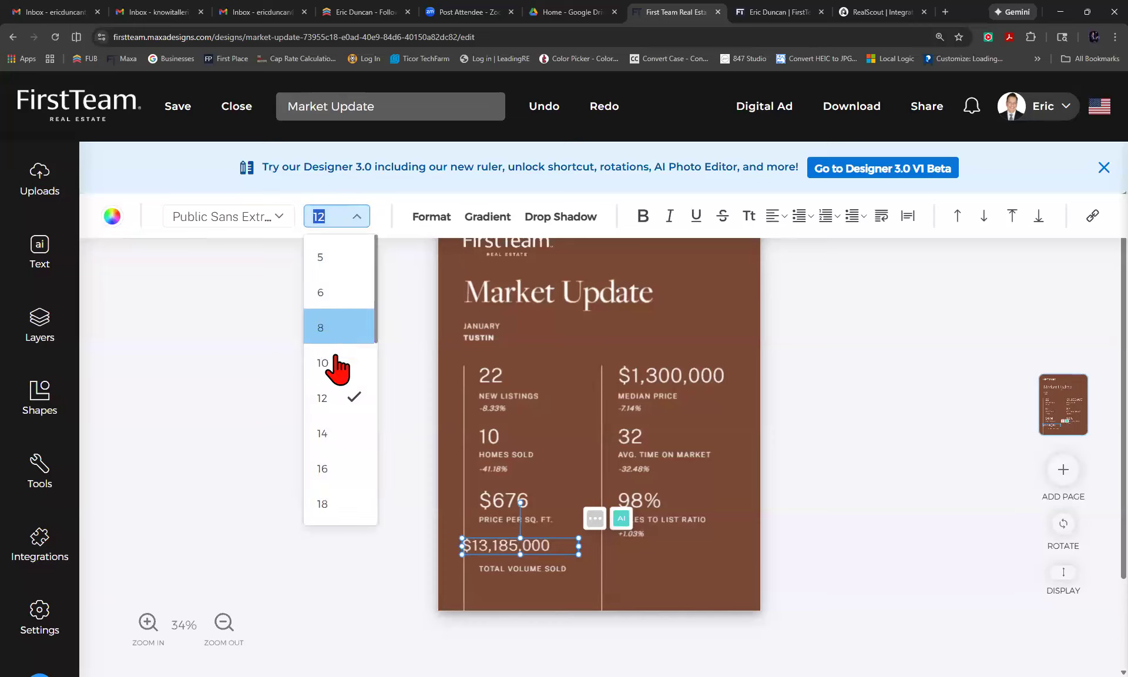
{"action": "left_click", "coordinate": [327, 435]}
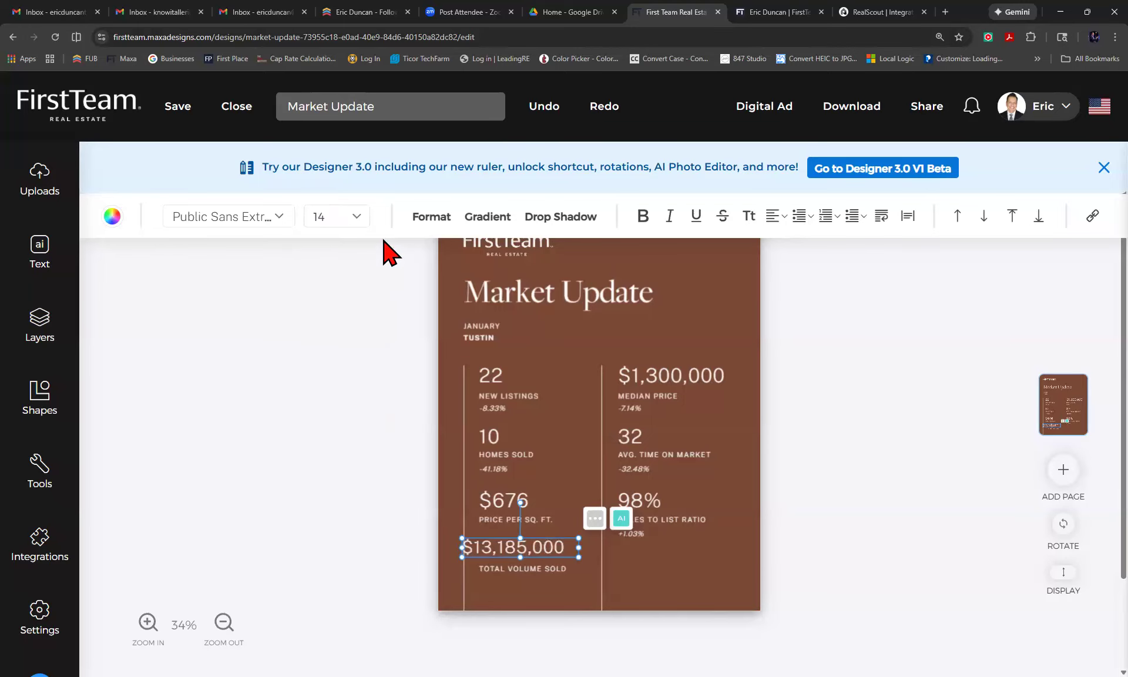
{"action": "left_click", "coordinate": [333, 217]}
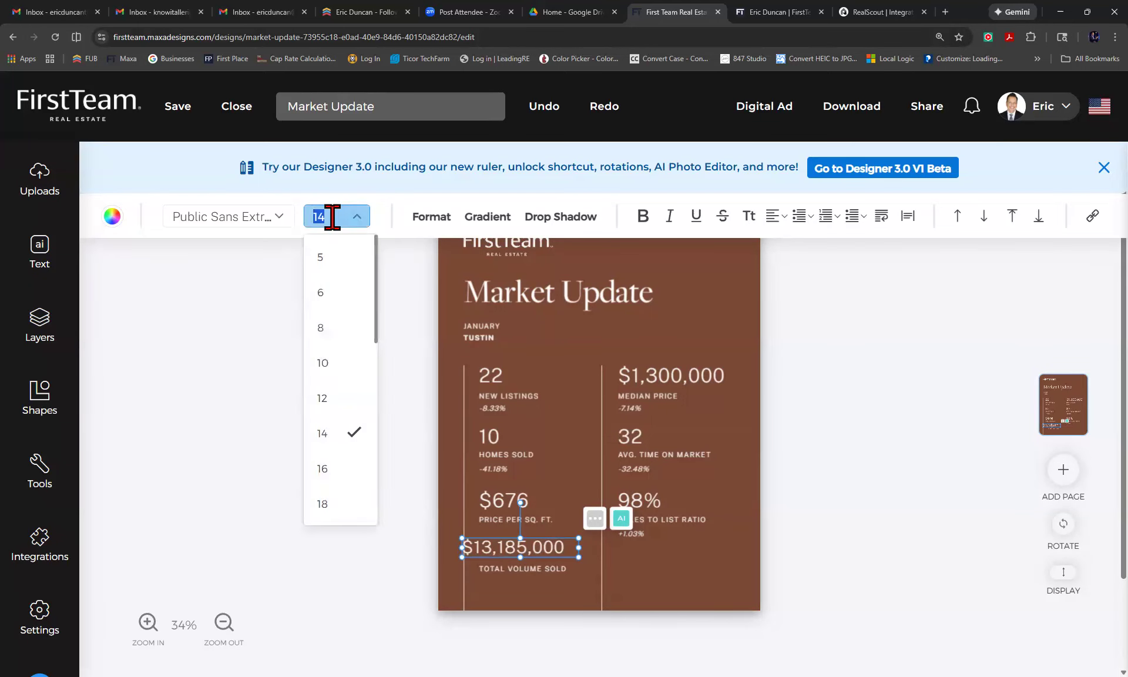
{"action": "type", "text": "13"}
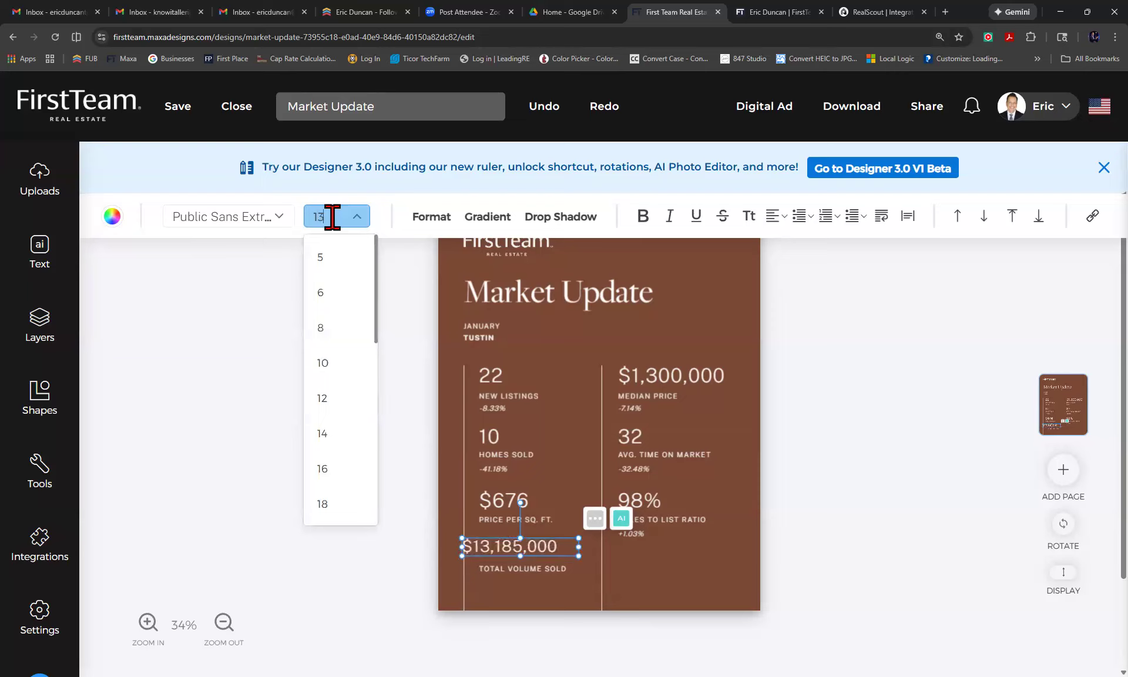
{"action": "left_click", "coordinate": [765, 479]}
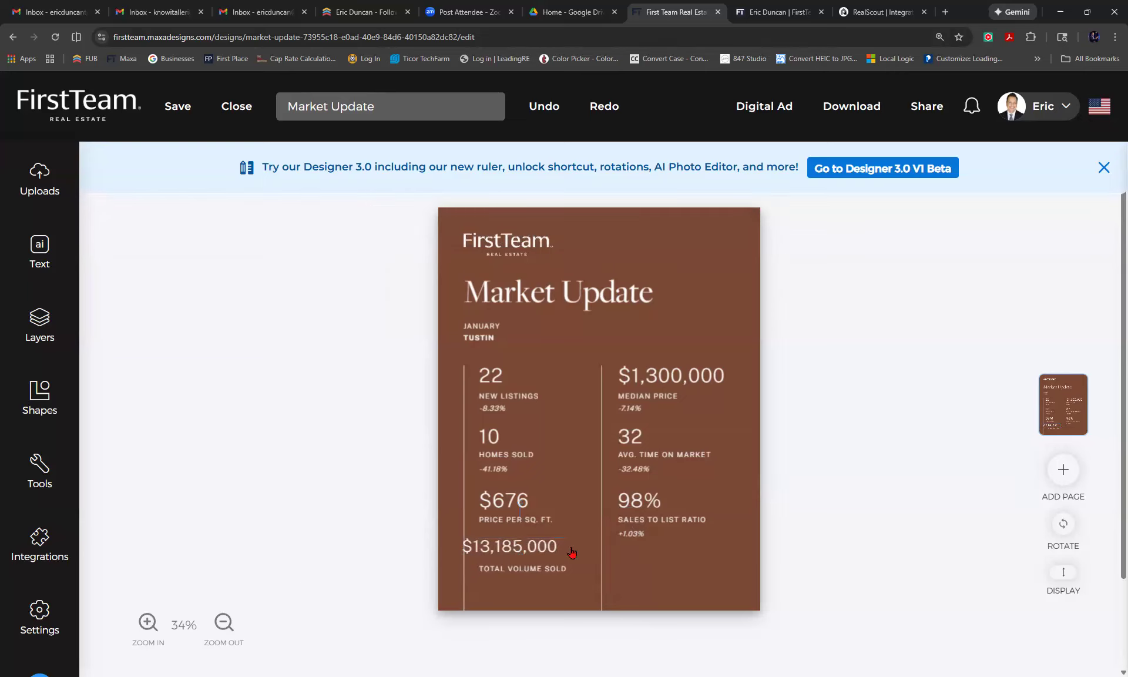
{"action": "left_click_drag", "start_coordinate": [533, 551], "coordinate": [546, 546]}
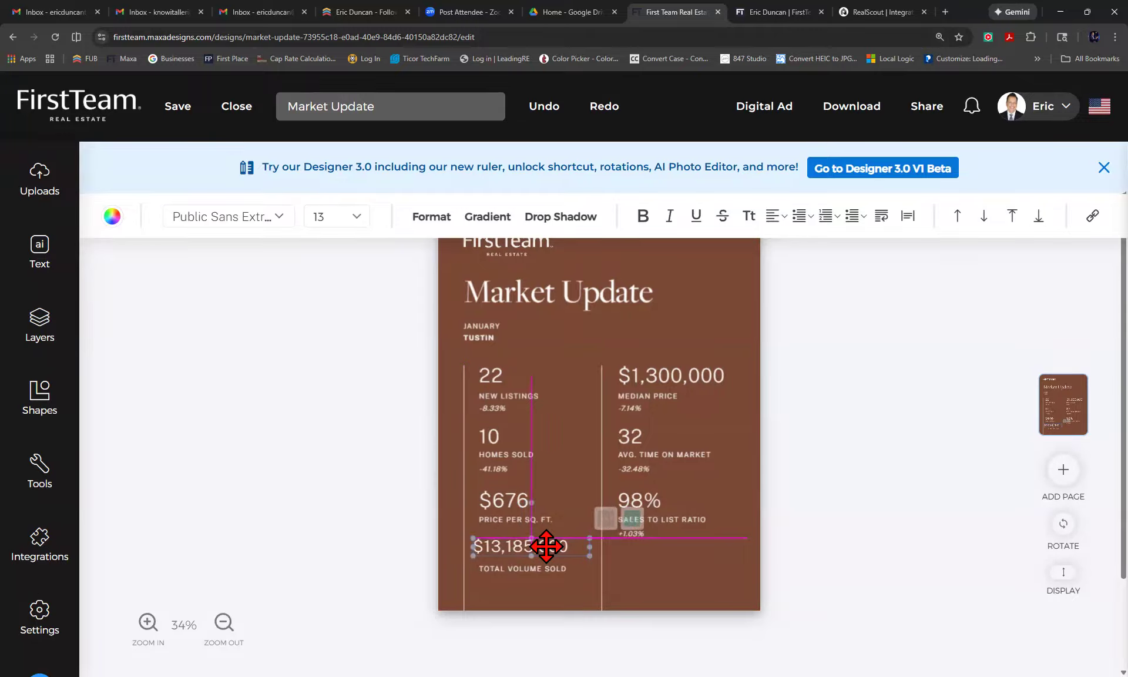
{"action": "left_click_drag", "start_coordinate": [546, 546], "coordinate": [546, 548]}
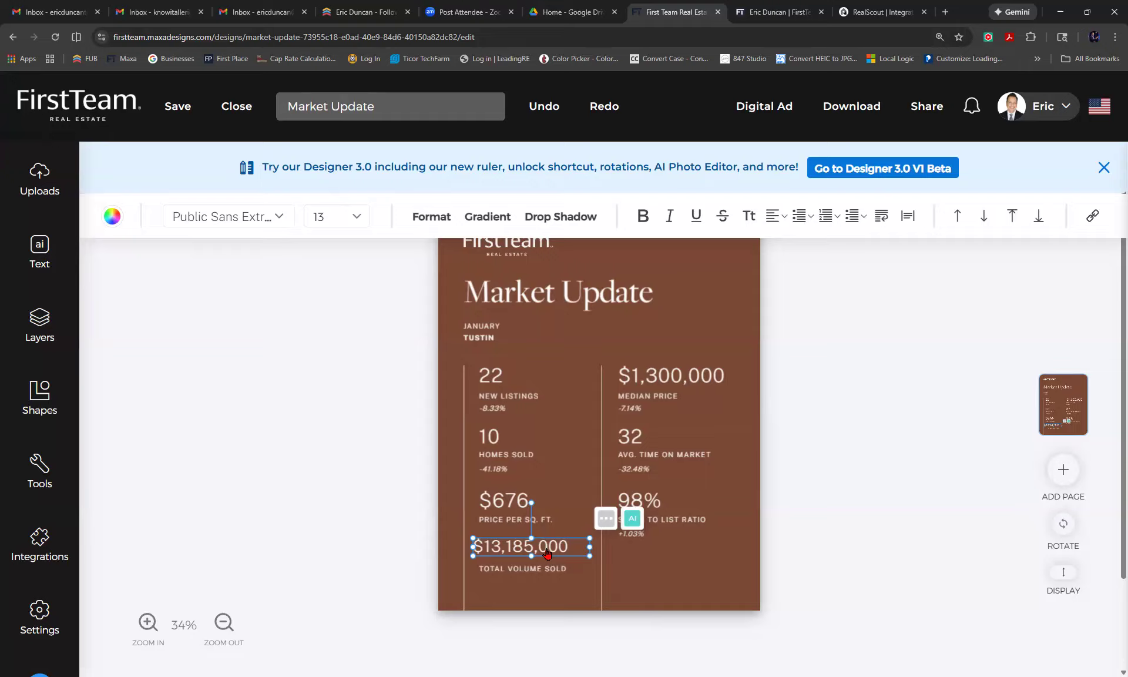
Place the agent headshot from the account's uploaded images onto the Market Update flyer.
{"action": "left_click", "coordinate": [872, 404]}
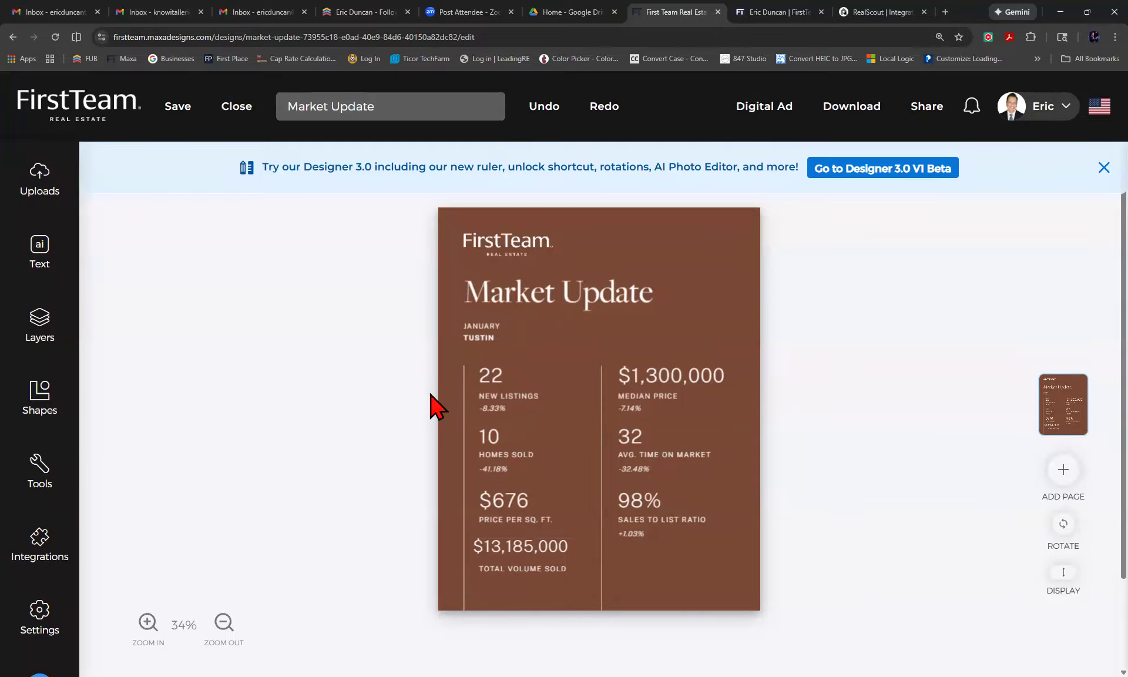
{"action": "left_click", "coordinate": [32, 189]}
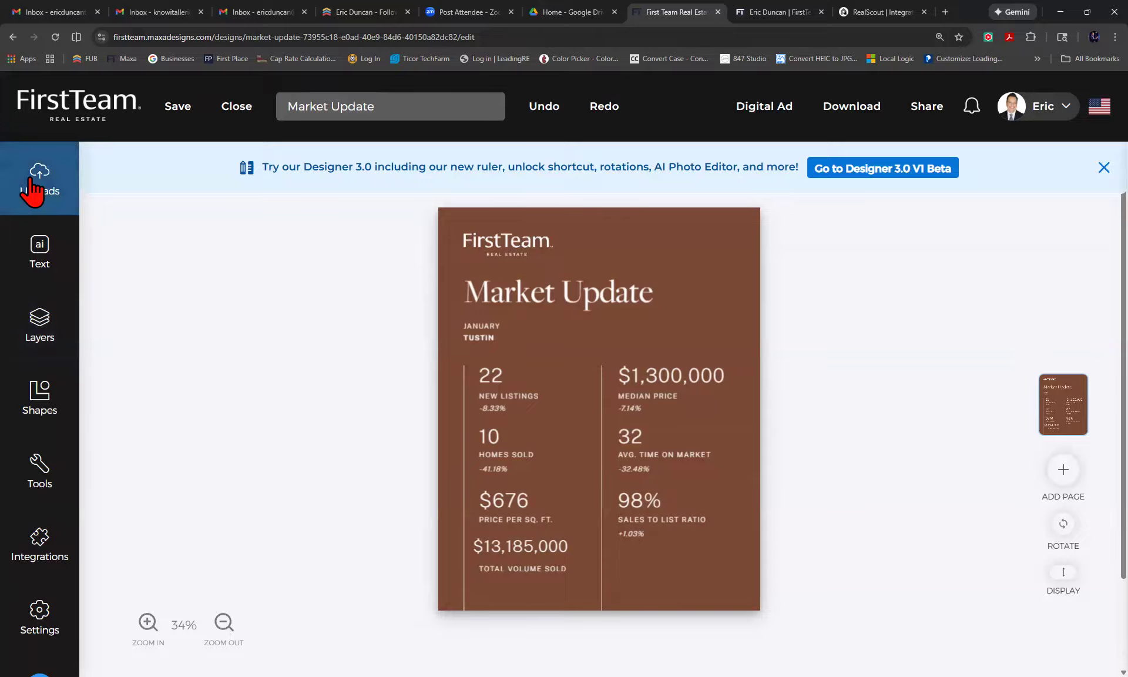
{"action": "left_click", "coordinate": [235, 451]}
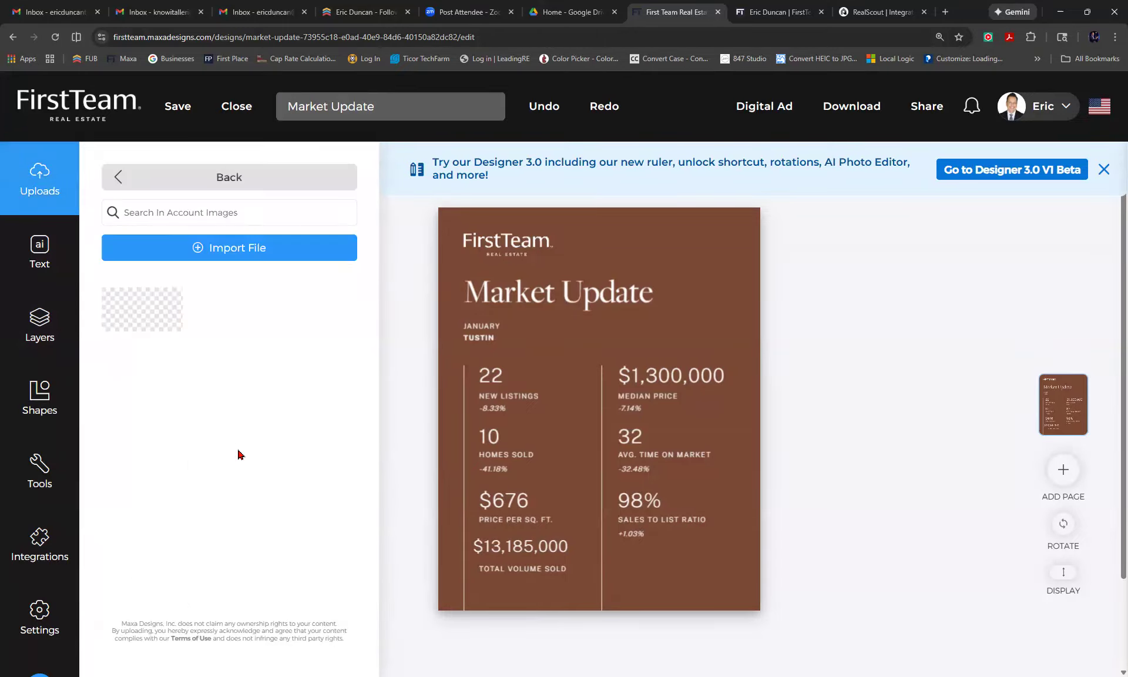
{"action": "left_click_drag", "start_coordinate": [142, 332], "coordinate": [698, 263]}
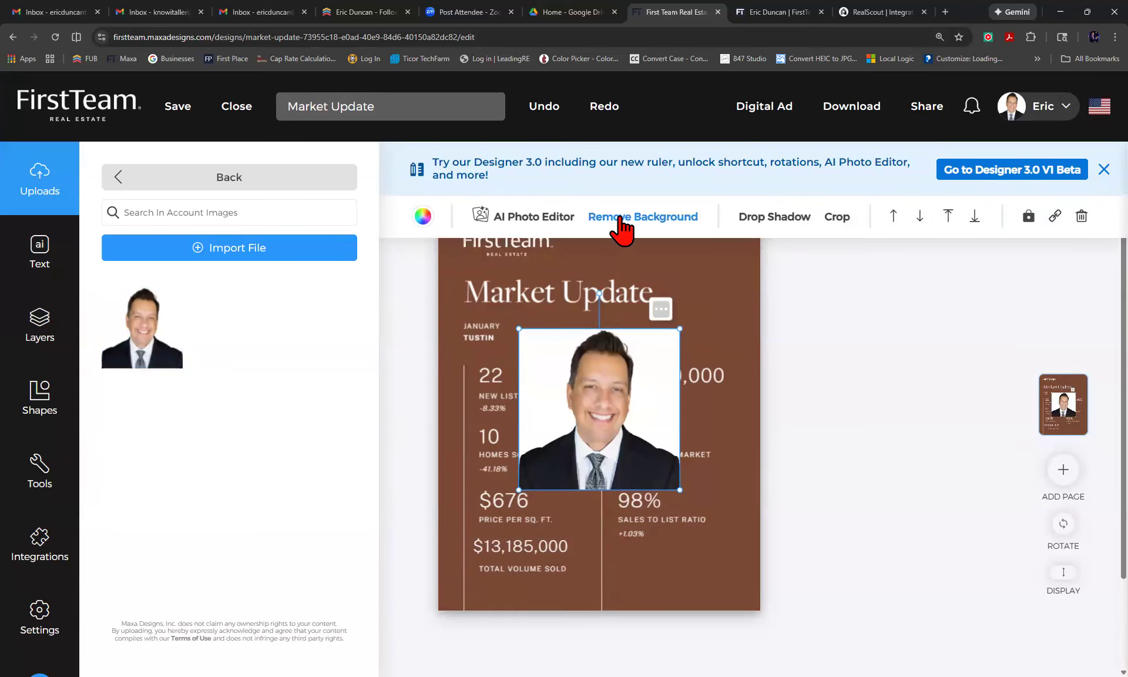
Remove the headshot's background, shrink it, and tuck it into the flyer's bottom-right corner.
{"action": "left_click", "coordinate": [614, 222]}
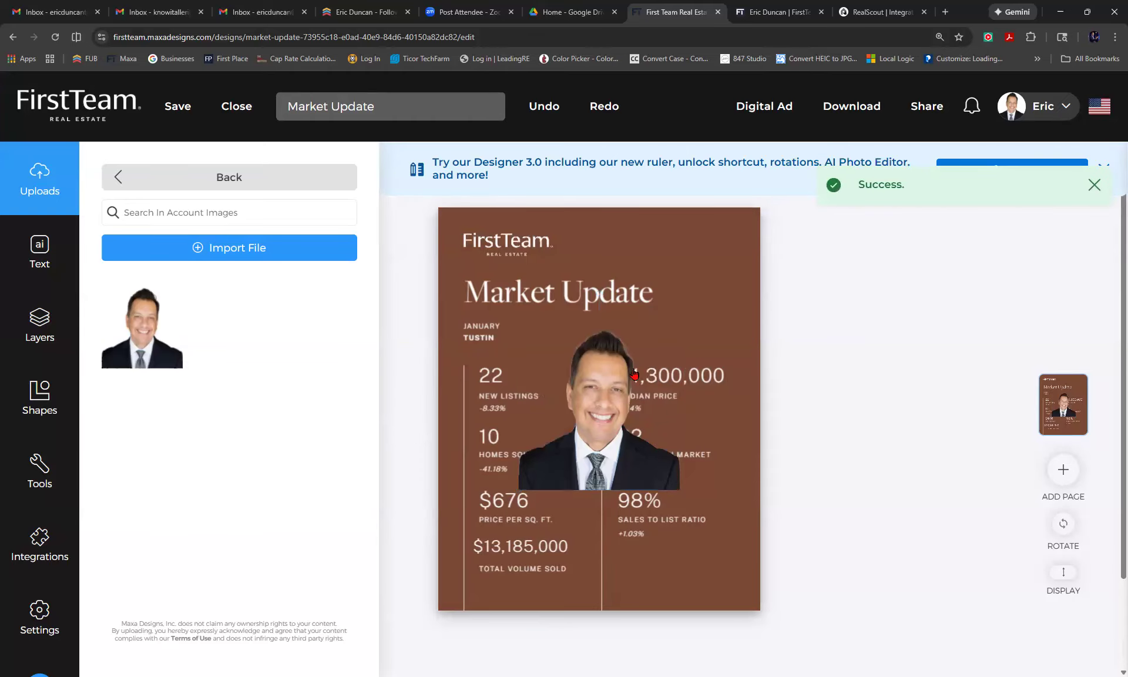
{"action": "left_click", "coordinate": [583, 394]}
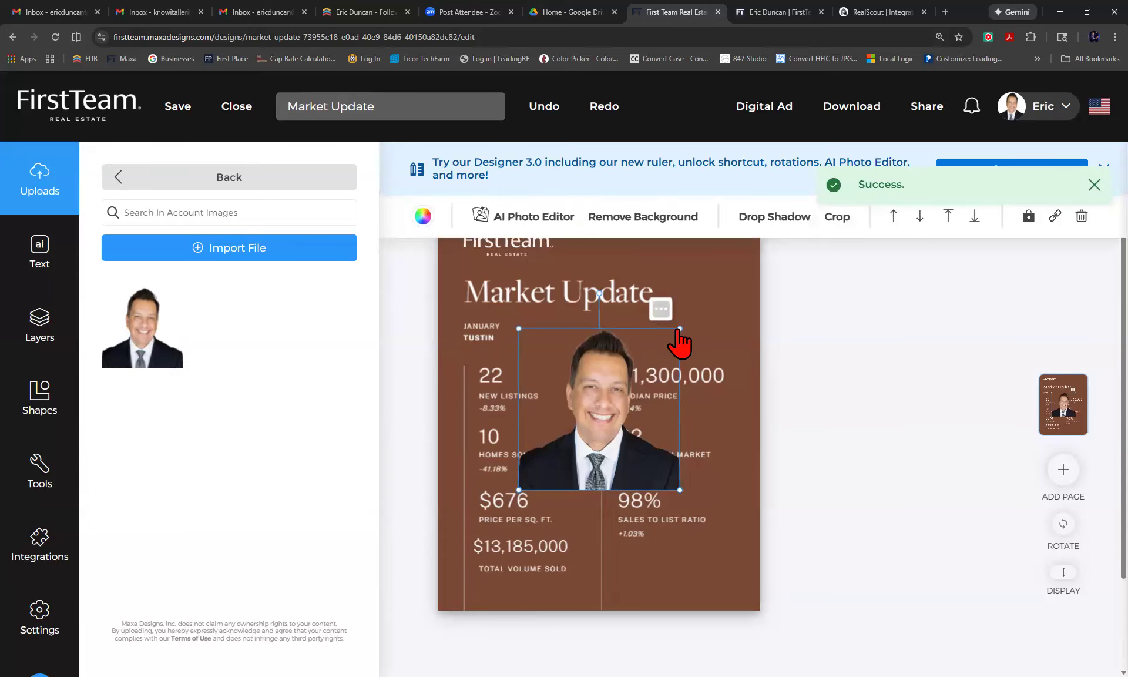
{"action": "left_click_drag", "start_coordinate": [679, 327], "coordinate": [605, 418]}
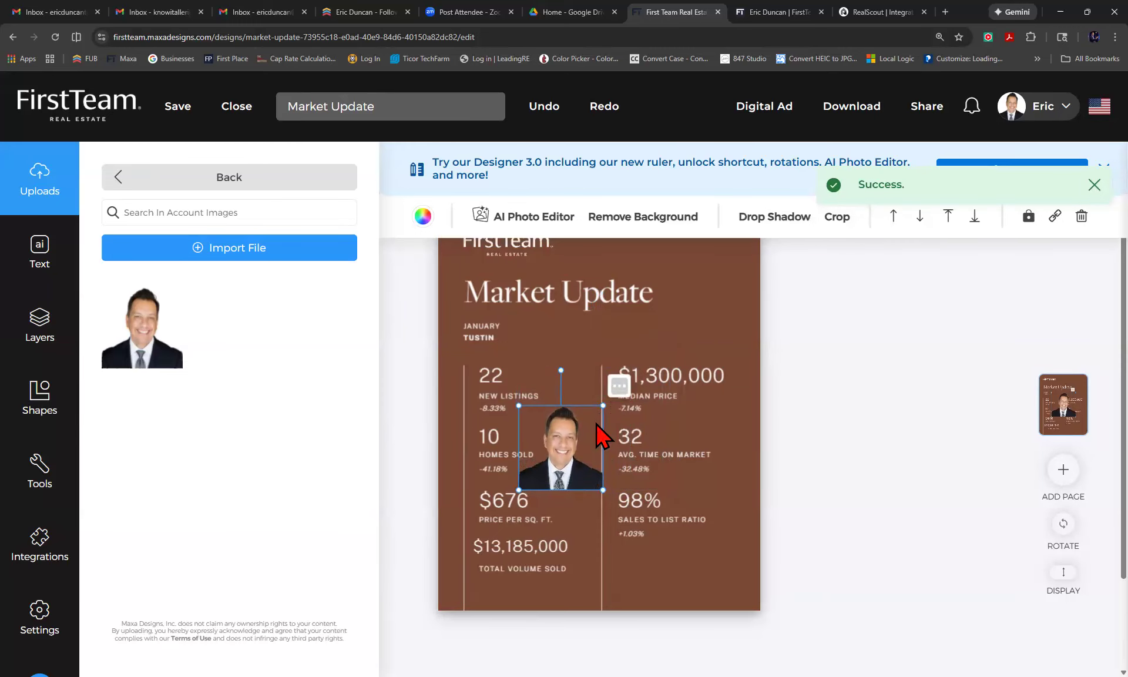
{"action": "left_click_drag", "start_coordinate": [561, 449], "coordinate": [706, 555]}
{"action": "left_click", "coordinate": [819, 538]}
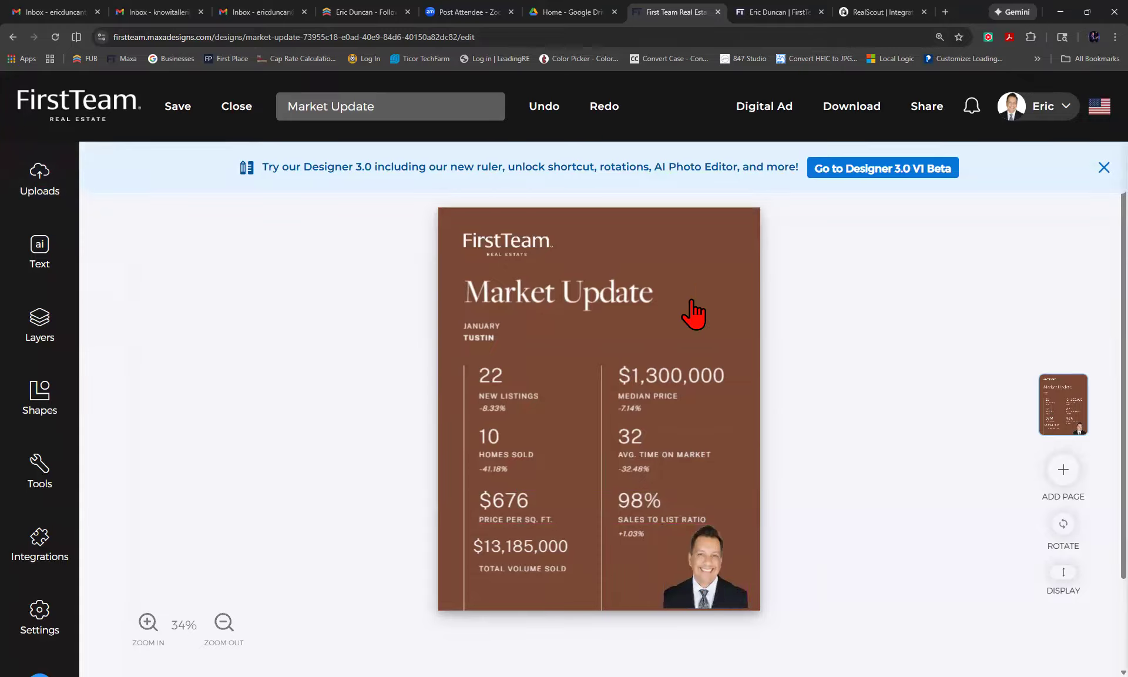
Move the Market Update title beside January Tustin, add the agent's phone number above it, then delete it.
{"action": "left_click_drag", "start_coordinate": [564, 305], "coordinate": [615, 321]}
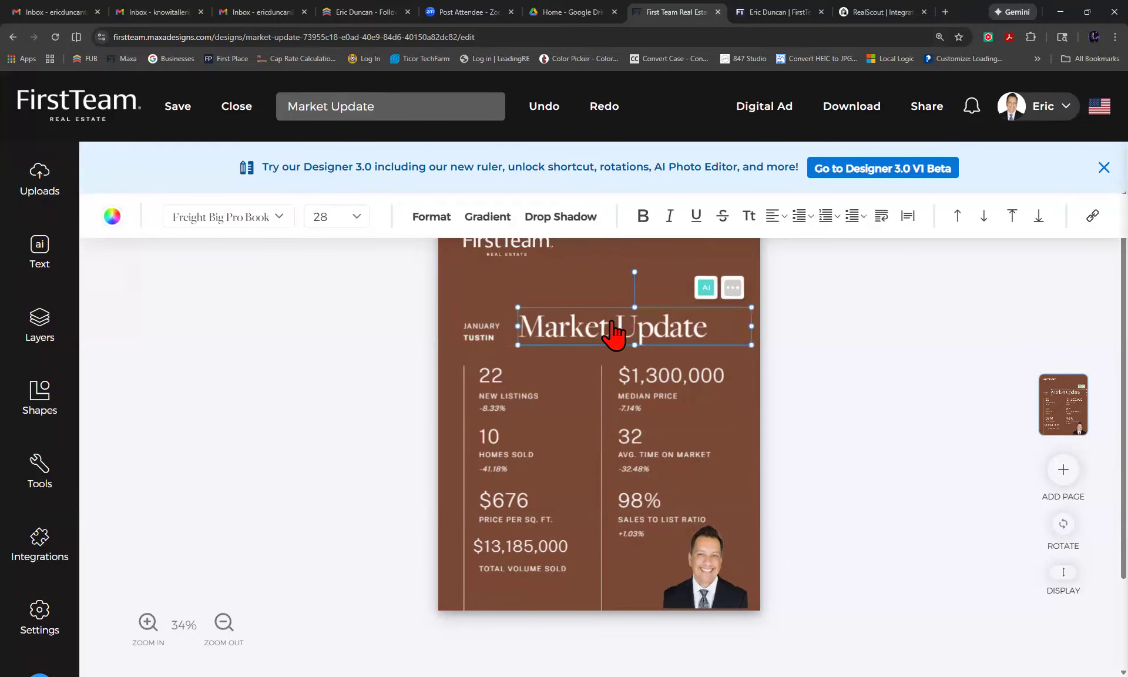
{"action": "left_click", "coordinate": [43, 251]}
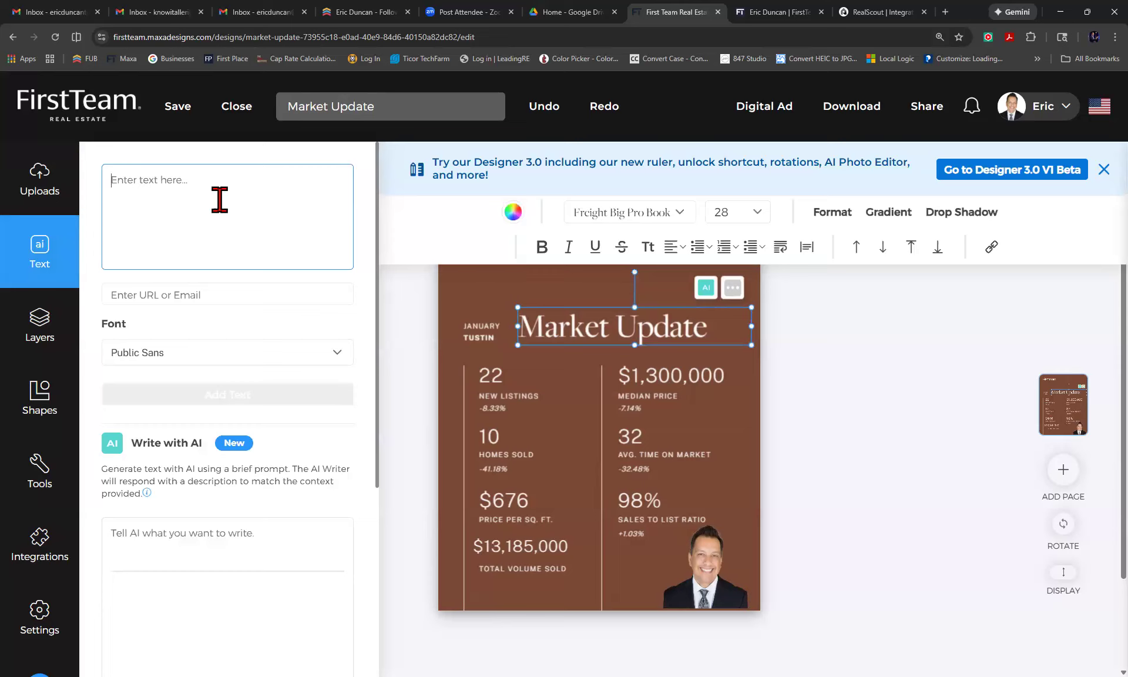
{"action": "left_click", "coordinate": [234, 394]}
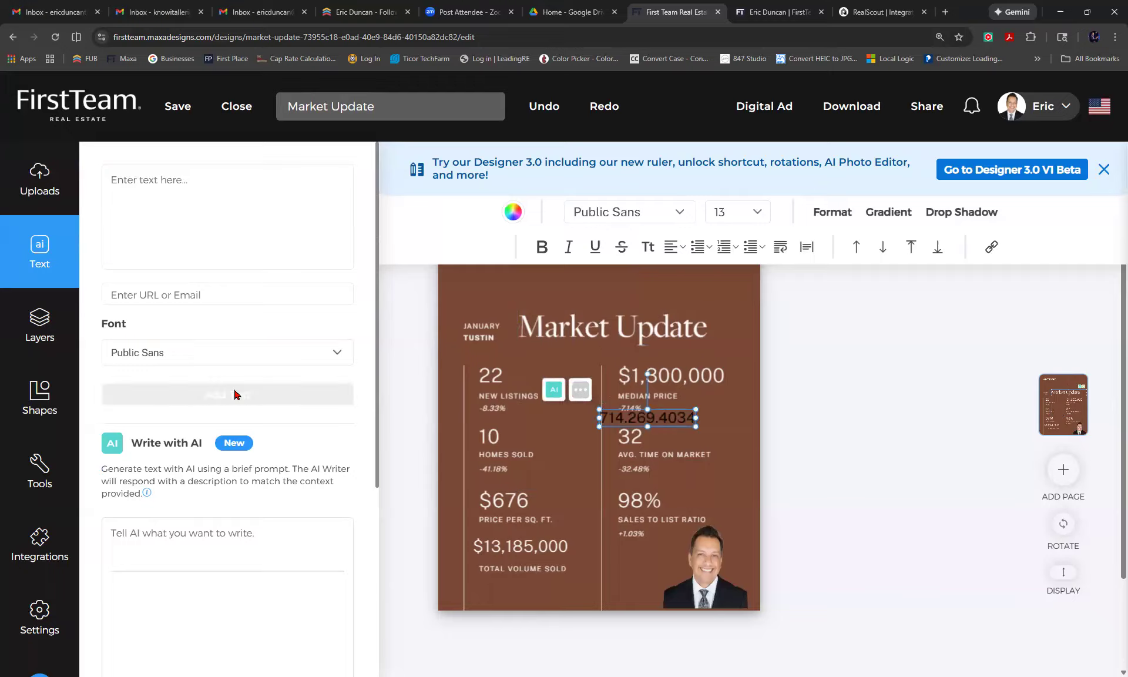
{"action": "left_click_drag", "start_coordinate": [657, 411], "coordinate": [603, 281]}
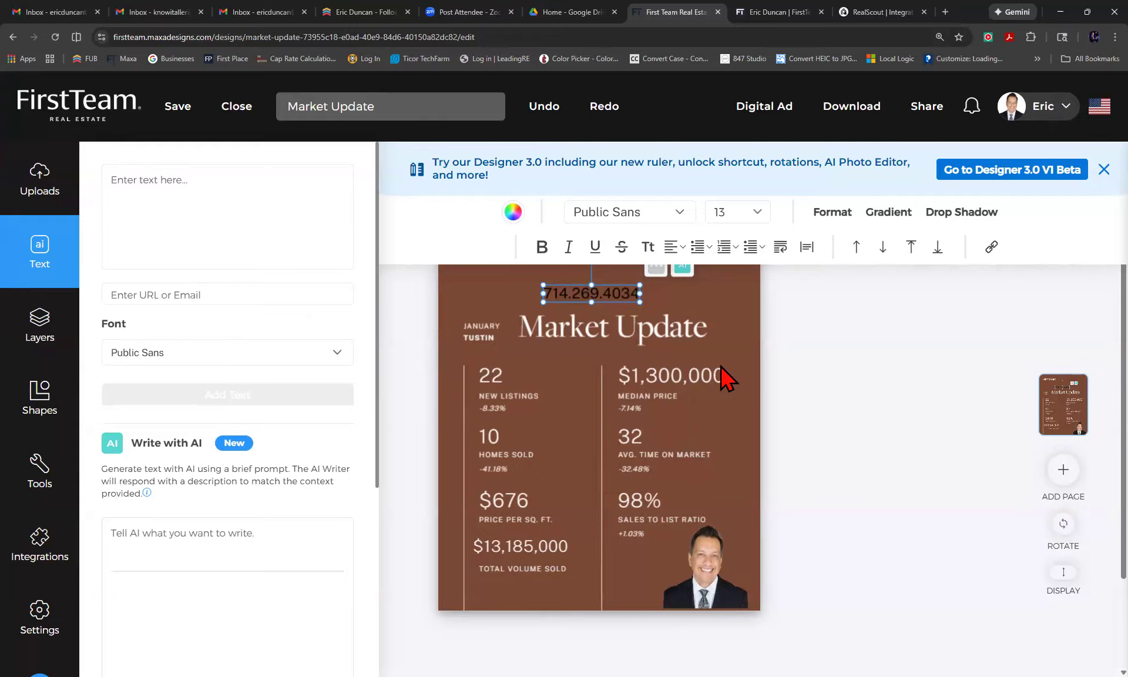
{"action": "key", "text": "Delete"}
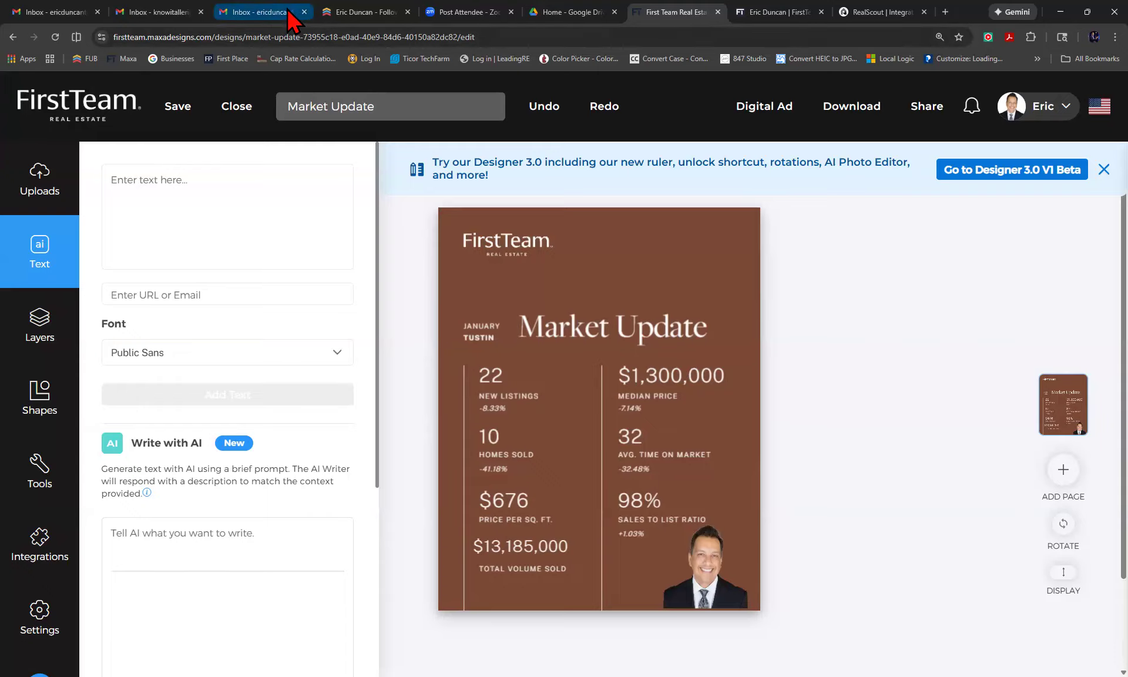
Open the Local Logic IO Reports page in a new tab, showing the FirstTeam Orange Lifestyle Report.
{"action": "left_click", "coordinate": [256, 16]}
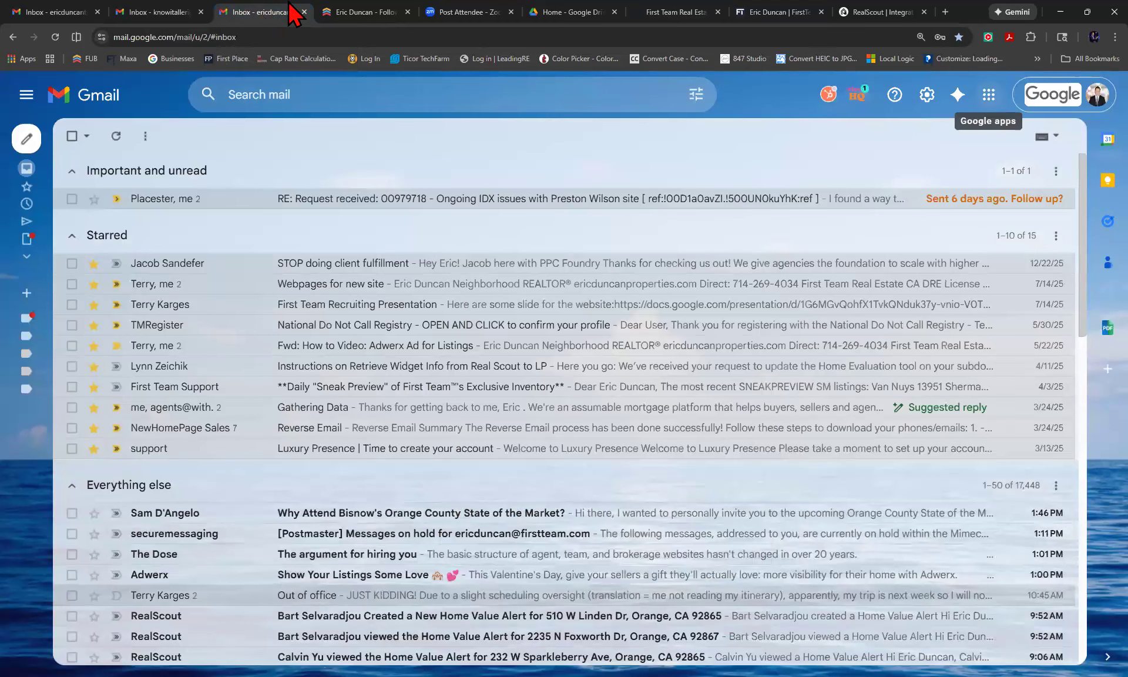
{"action": "left_click", "coordinate": [944, 11]}
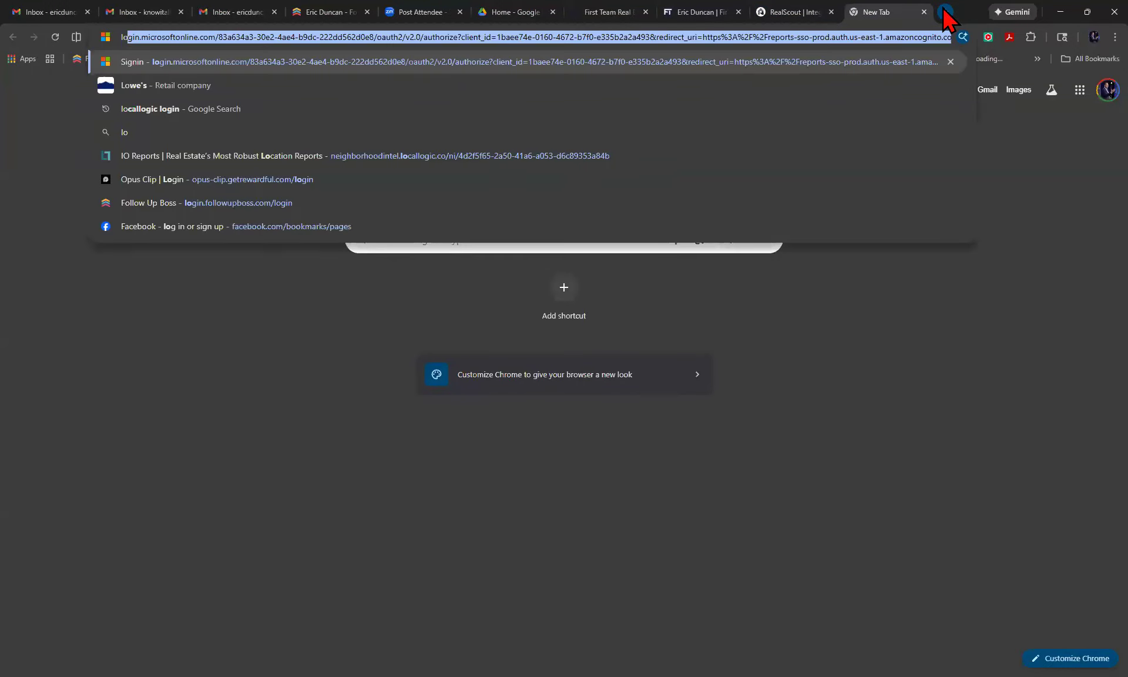
{"action": "type", "text": "cal"}
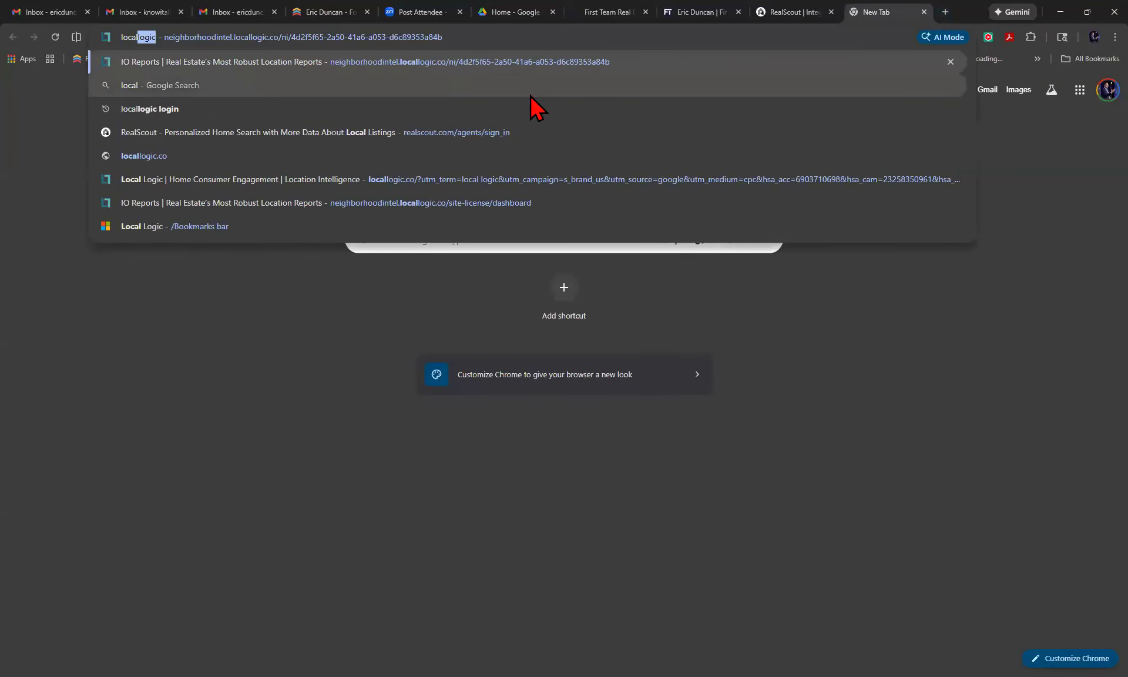
{"action": "left_click", "coordinate": [309, 61]}
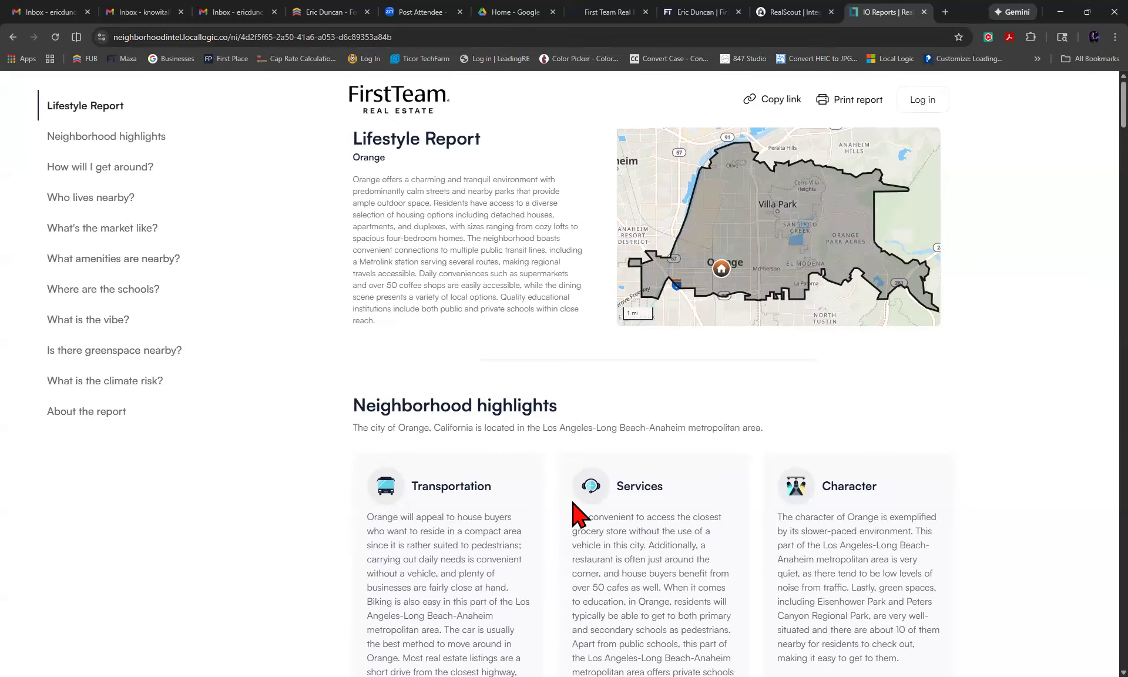
Scroll through the opening of the Orange lifestyle report and back up.
{"action": "scroll", "coordinate": [574, 501], "scroll_direction": "down", "scroll_amount": 5}
{"action": "scroll", "coordinate": [579, 515], "scroll_direction": "down", "scroll_amount": 10}
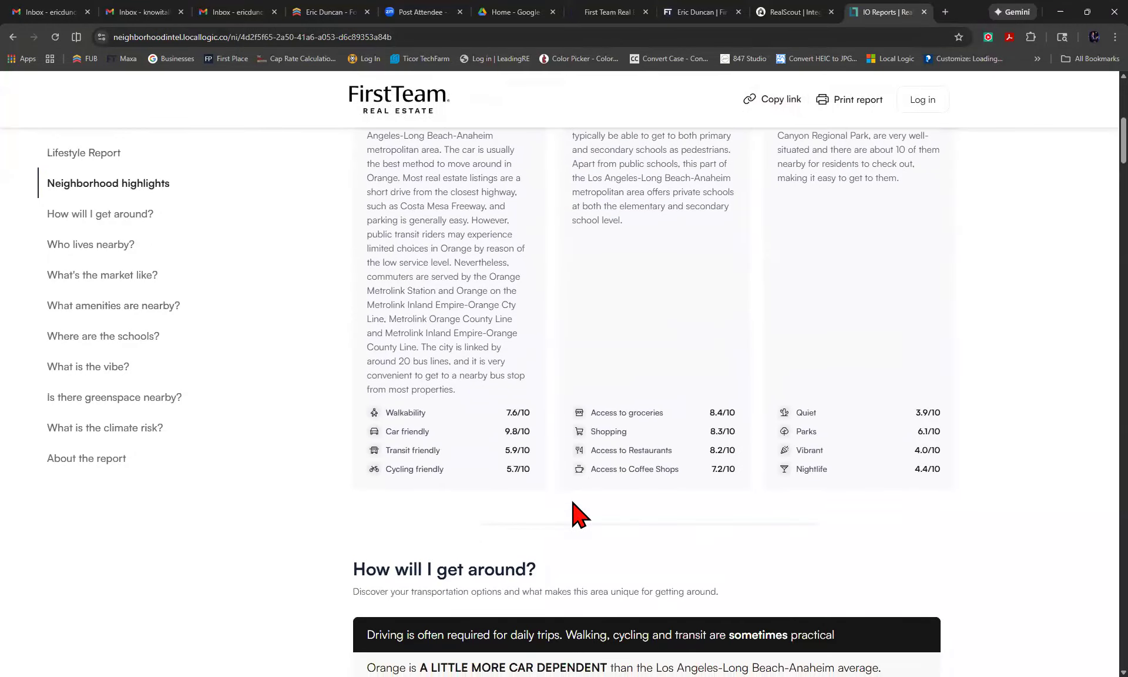
{"action": "scroll", "coordinate": [579, 515], "scroll_direction": "down", "scroll_amount": 2}
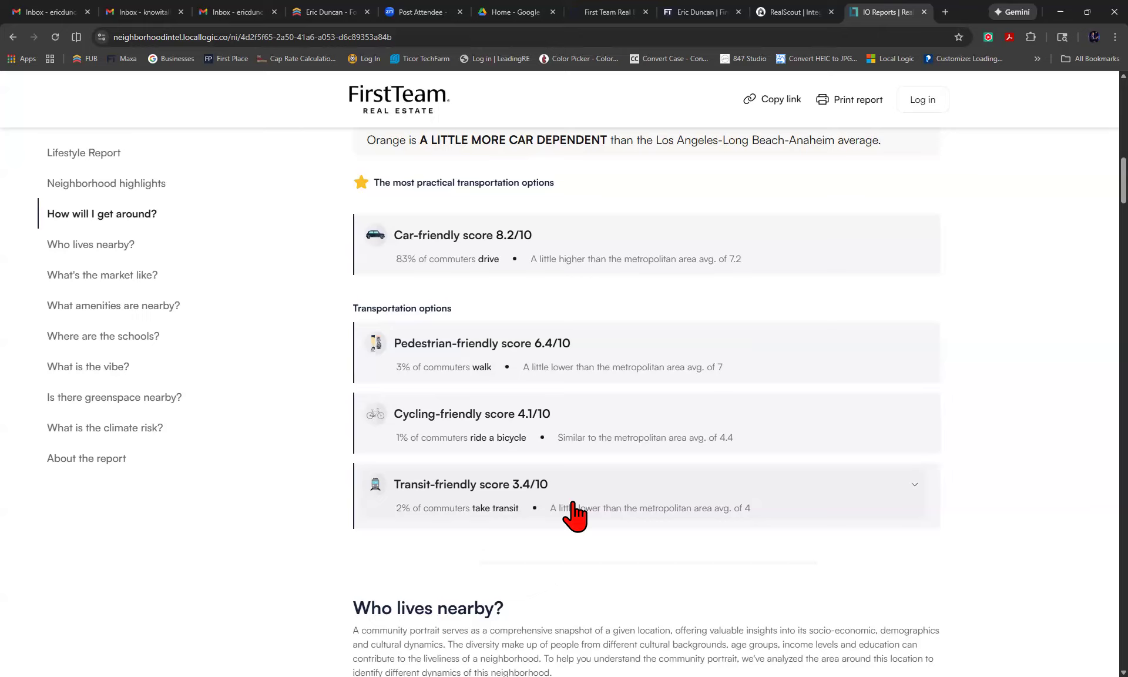
{"action": "scroll", "coordinate": [573, 508], "scroll_direction": "up", "scroll_amount": 8}
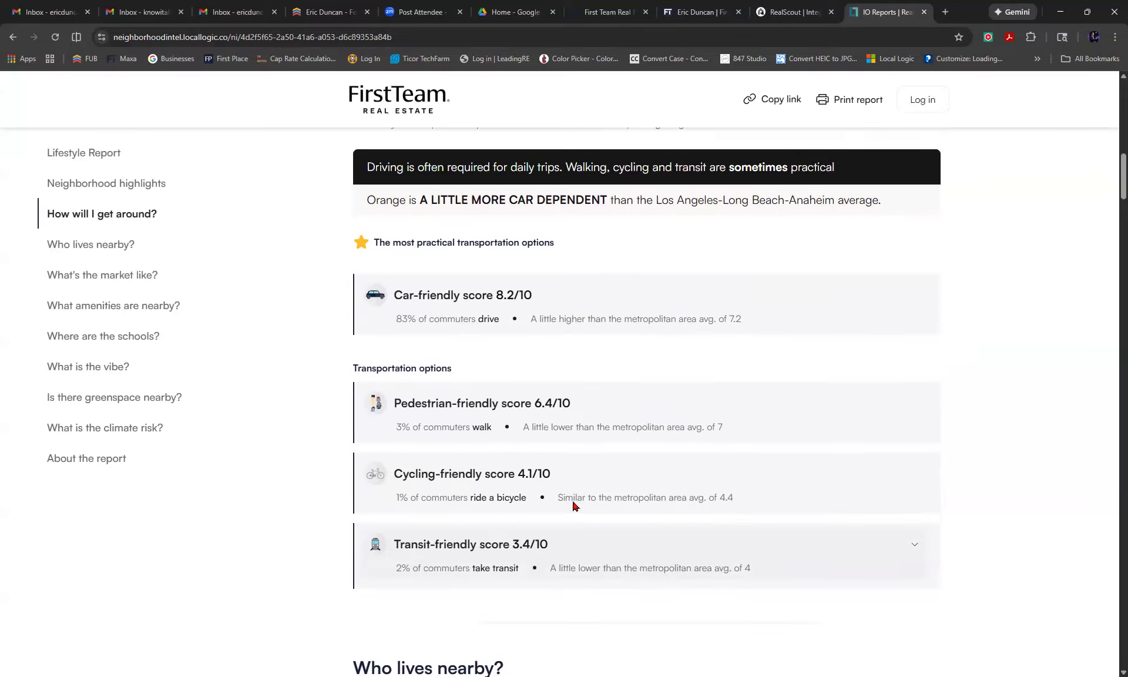
{"action": "scroll", "coordinate": [575, 506], "scroll_direction": "up", "scroll_amount": 9}
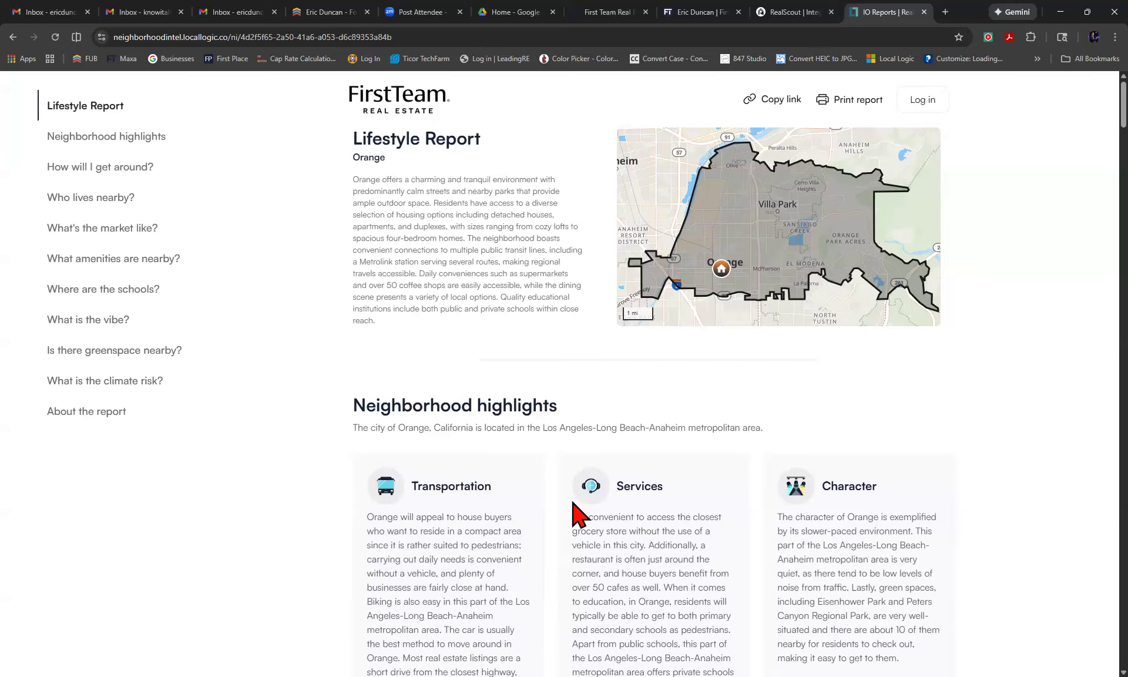
Jump through climate, greenspace, vibe, schools and amenities to the market section ($1,130,000 median sale price).
{"action": "left_click", "coordinate": [106, 381]}
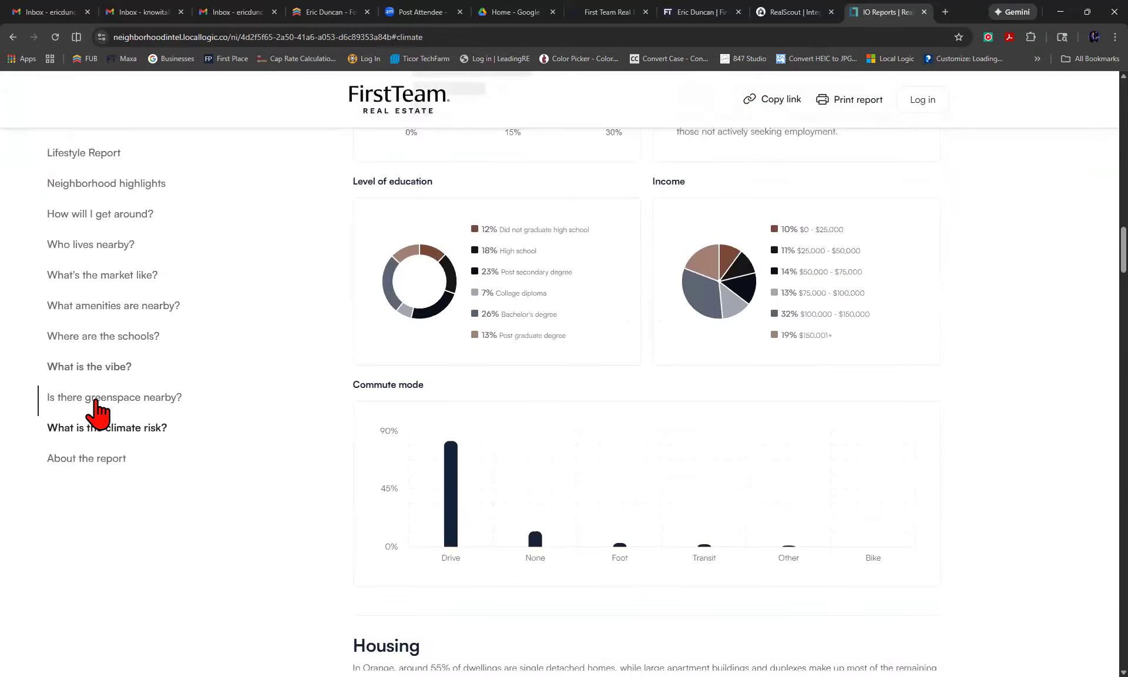
{"action": "left_click", "coordinate": [99, 406]}
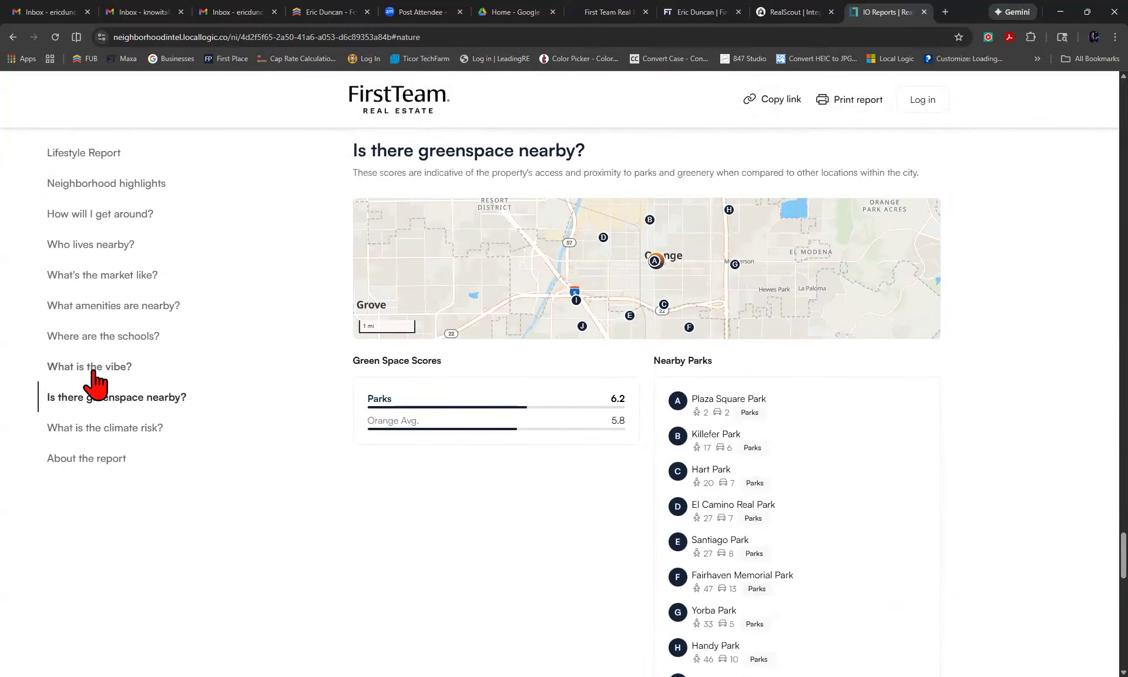
{"action": "left_click", "coordinate": [92, 371]}
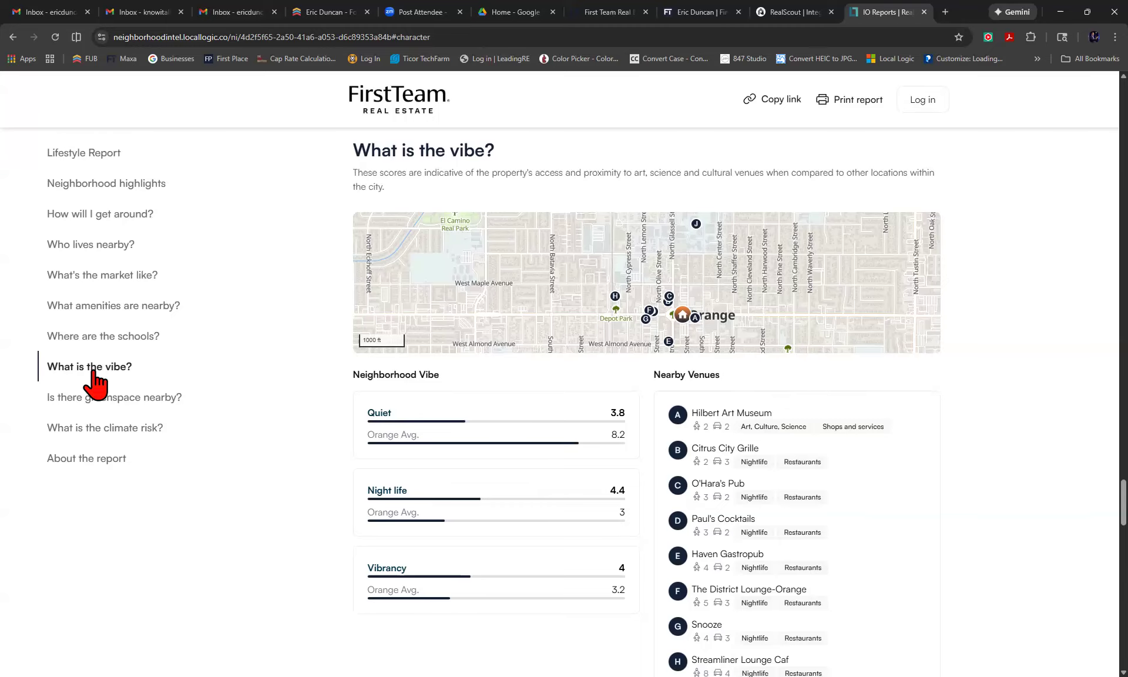
{"action": "left_click", "coordinate": [102, 344]}
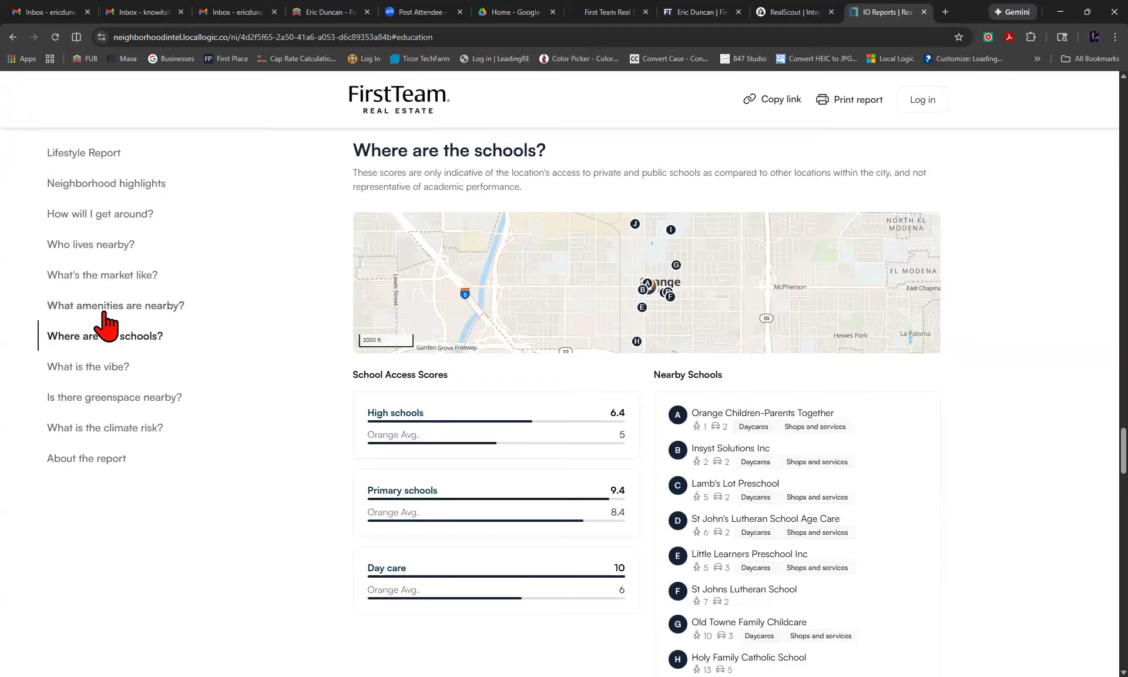
{"action": "left_click", "coordinate": [104, 313]}
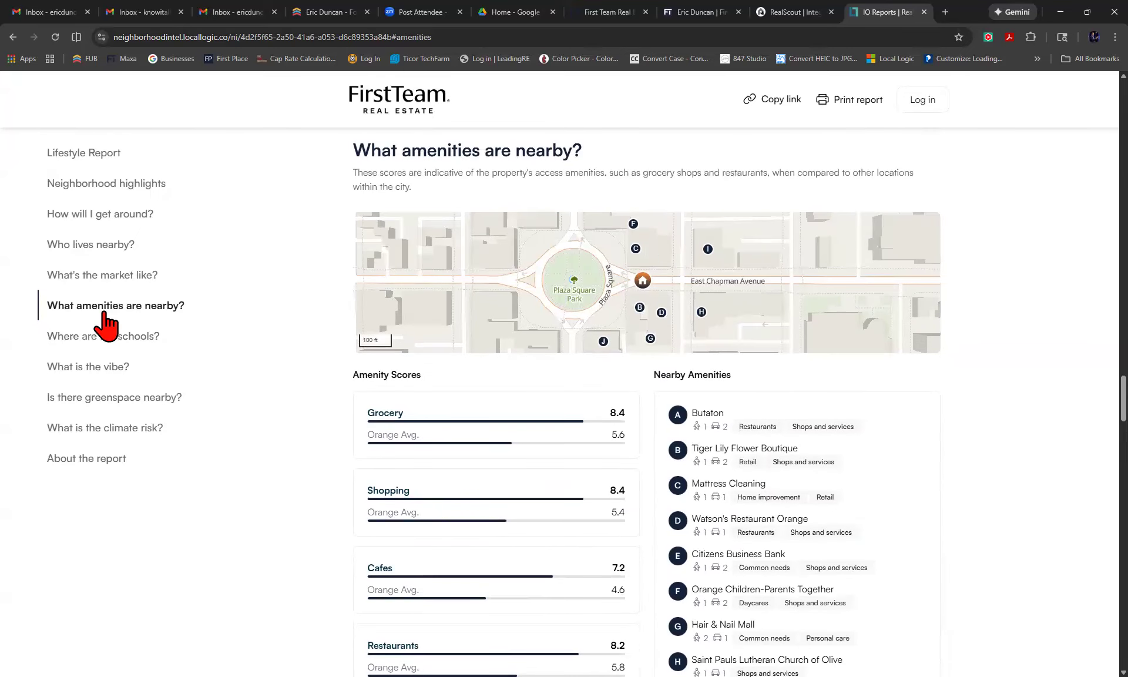
{"action": "left_click", "coordinate": [92, 275]}
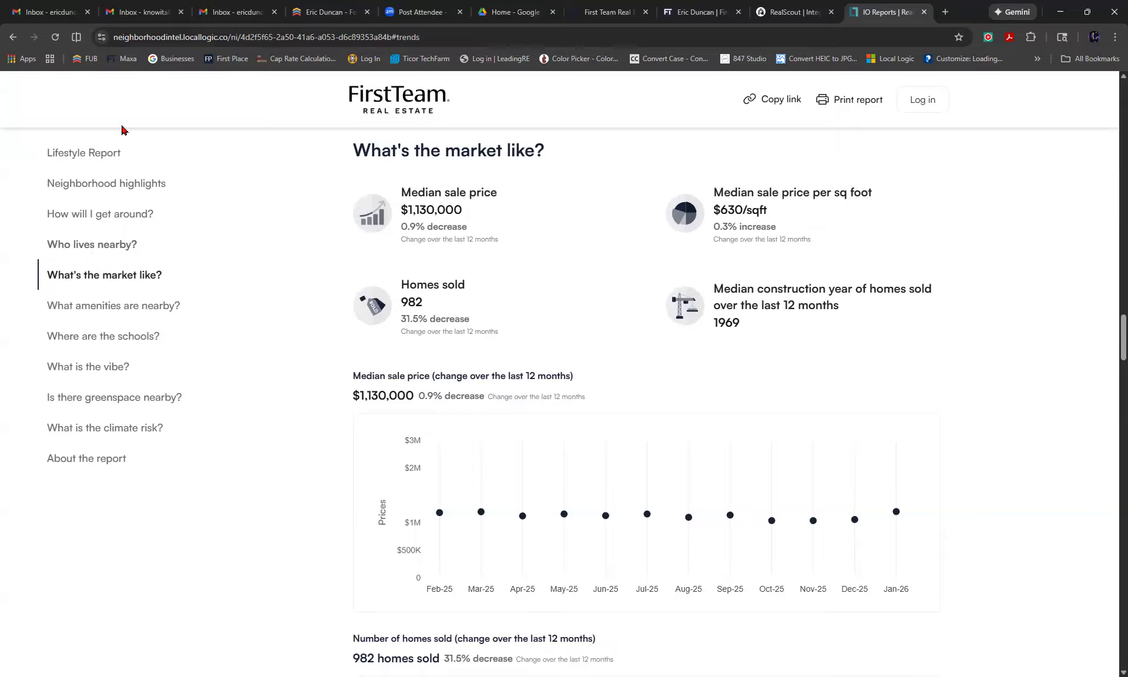
{"action": "left_click", "coordinate": [154, 37]}
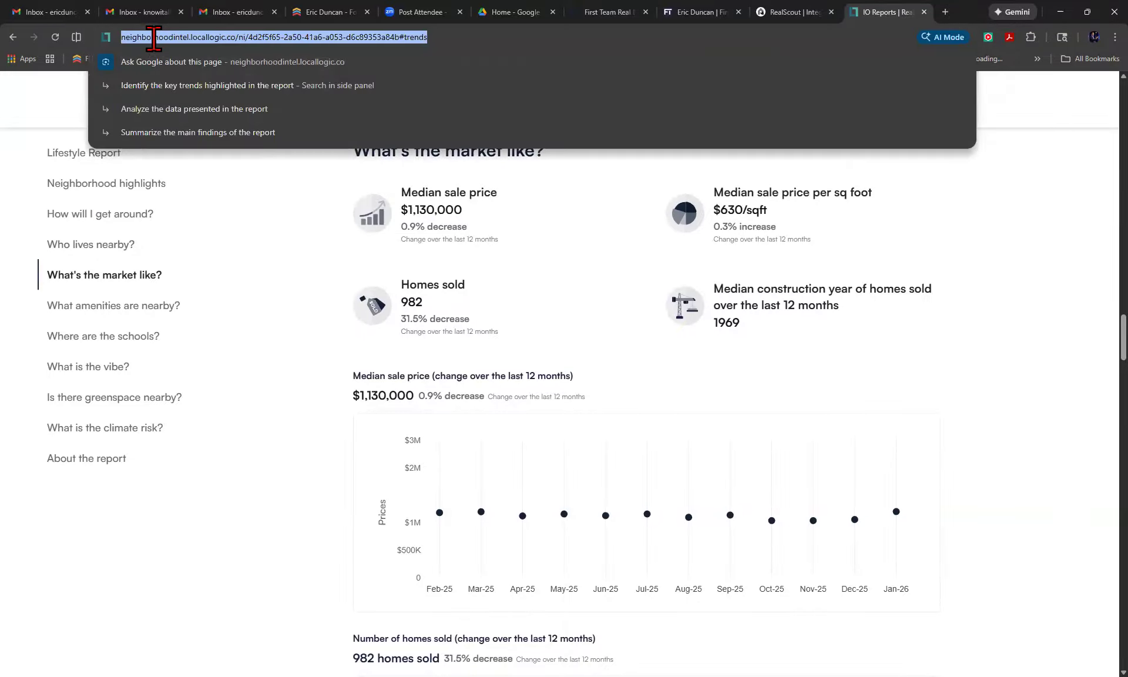
Open the neighborhoodintel site-license dashboard via 'loc' and scroll through its History of recent reports.
{"action": "type", "text": "lo"}
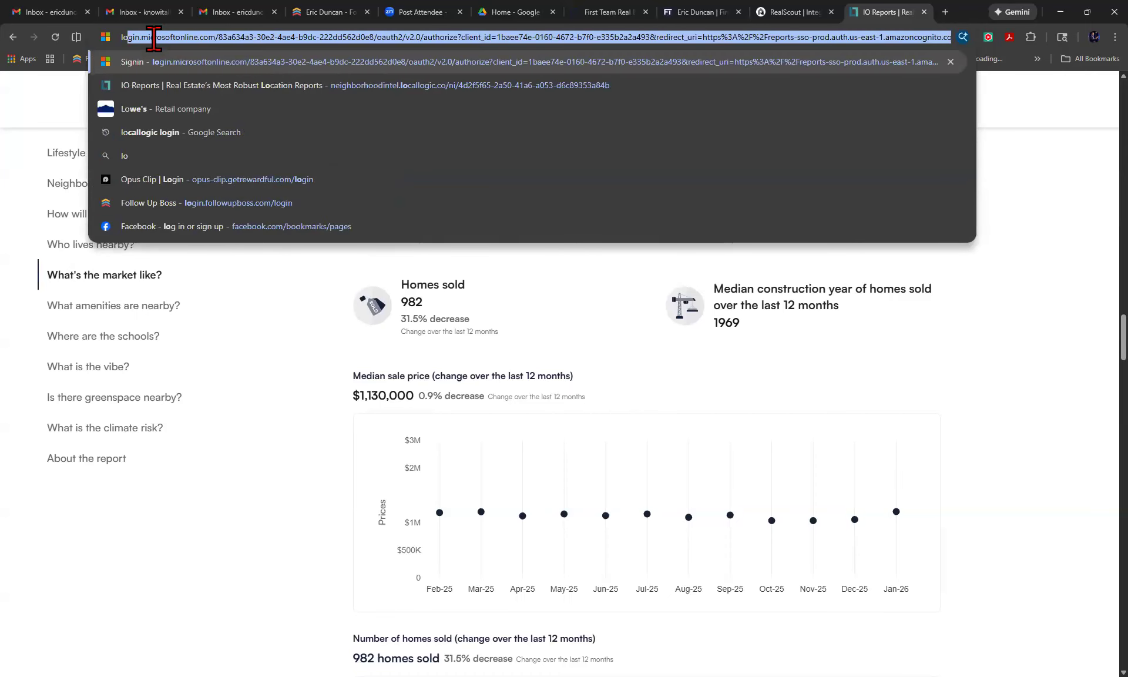
{"action": "type", "text": "c"}
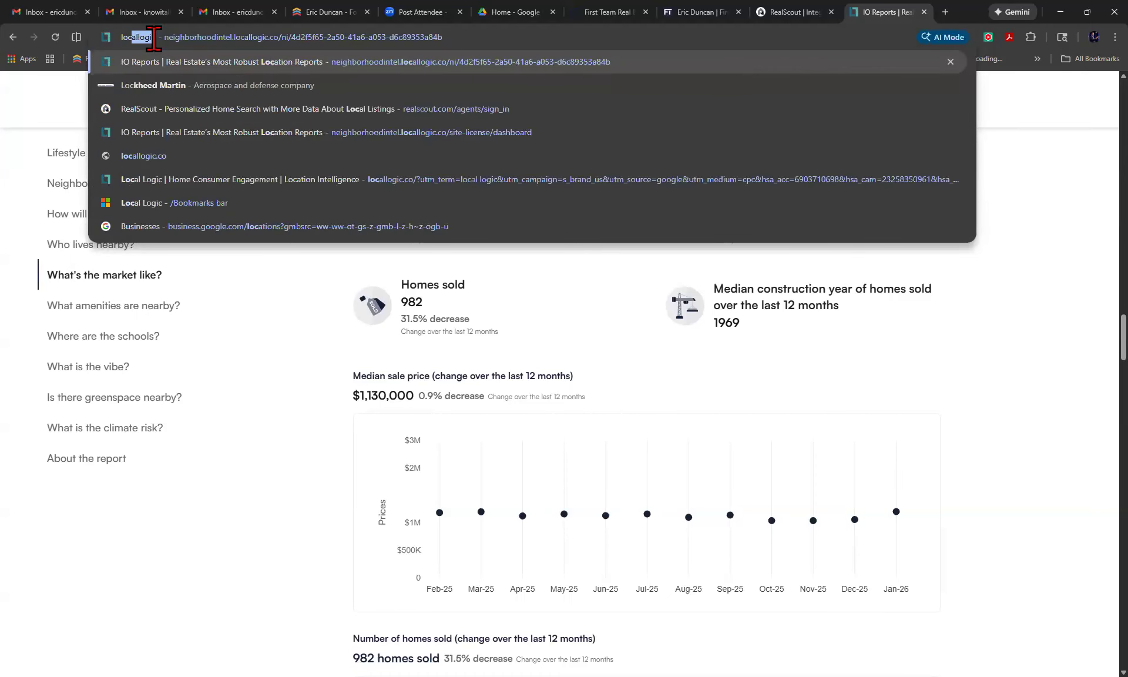
{"action": "left_click", "coordinate": [295, 137]}
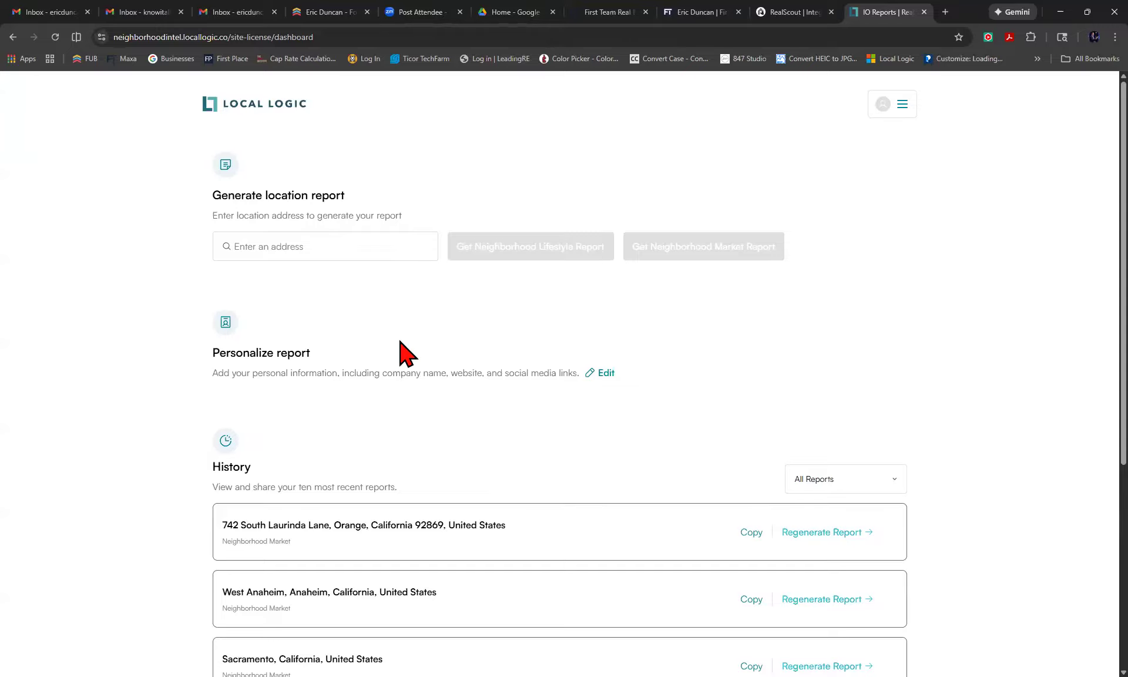
{"action": "scroll", "coordinate": [587, 490], "scroll_direction": "down", "scroll_amount": 4}
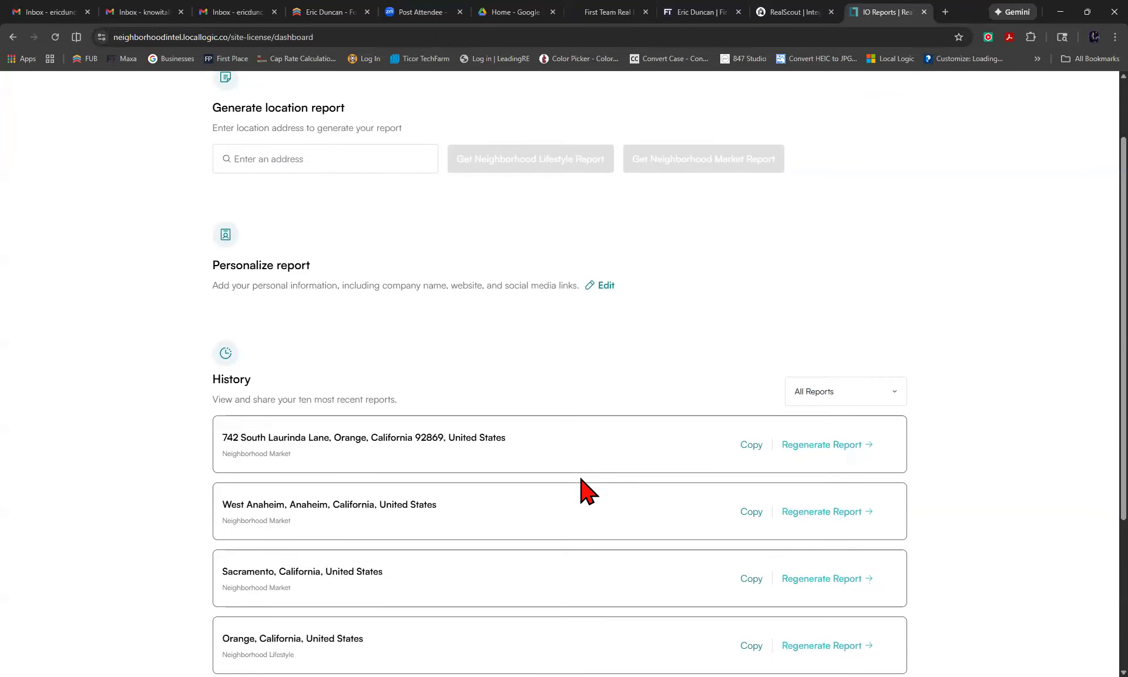
{"action": "scroll", "coordinate": [588, 490], "scroll_direction": "down", "scroll_amount": 2}
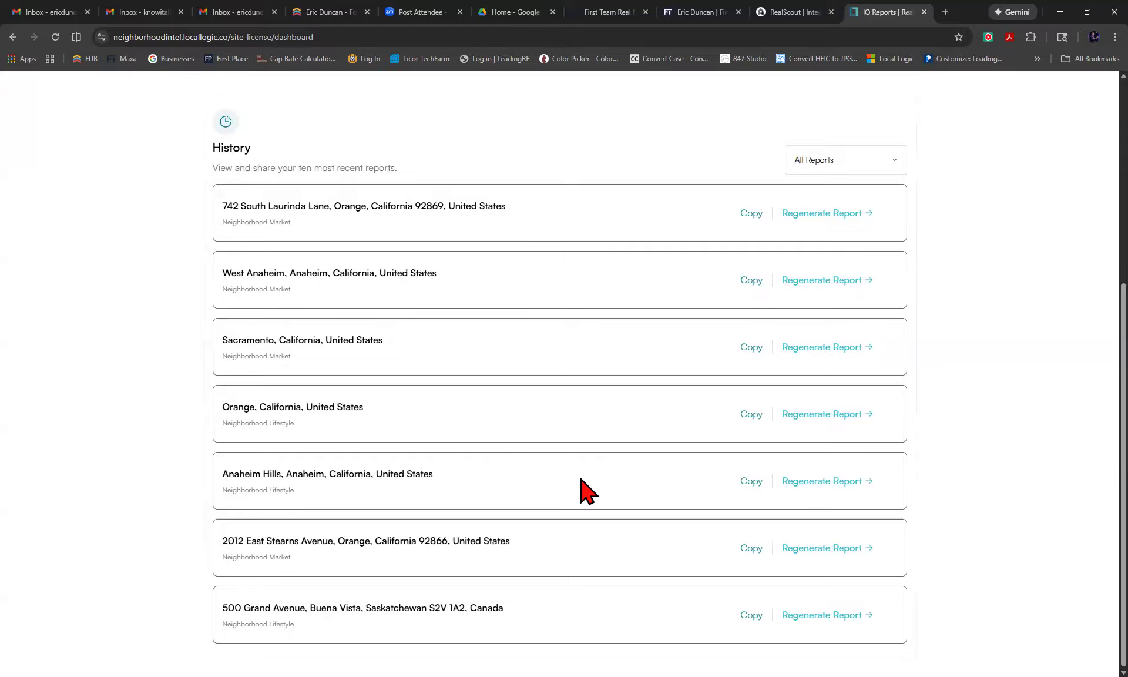
{"action": "scroll", "coordinate": [587, 491], "scroll_direction": "up", "scroll_amount": 1}
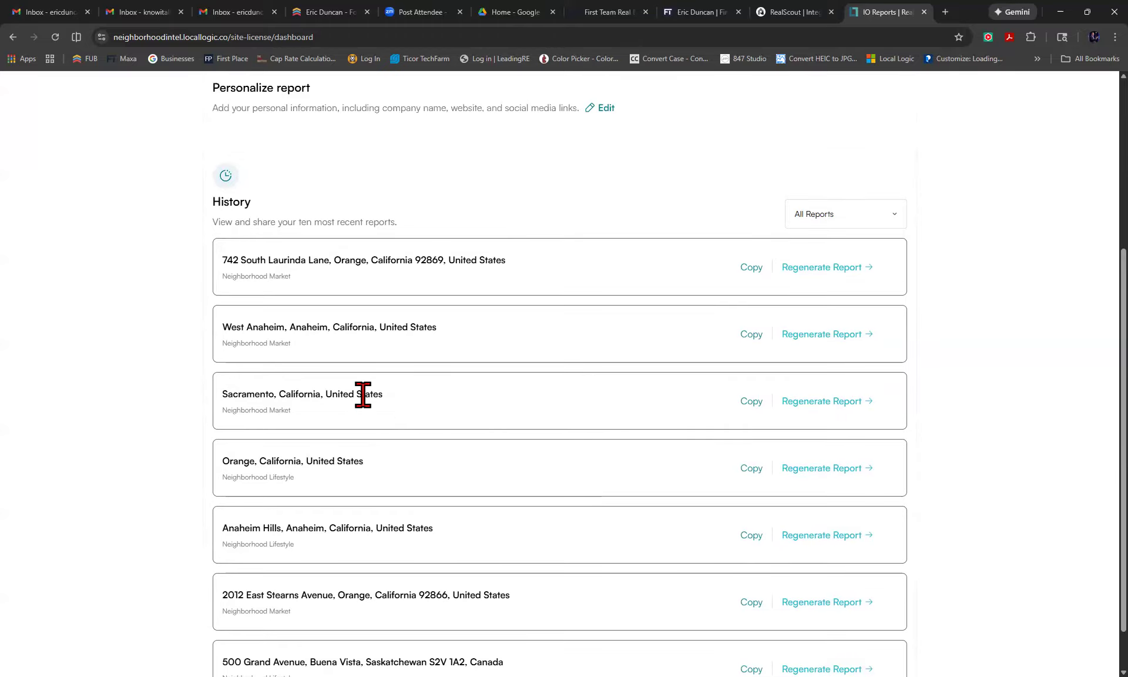
{"action": "scroll", "coordinate": [358, 400], "scroll_direction": "up", "scroll_amount": 2}
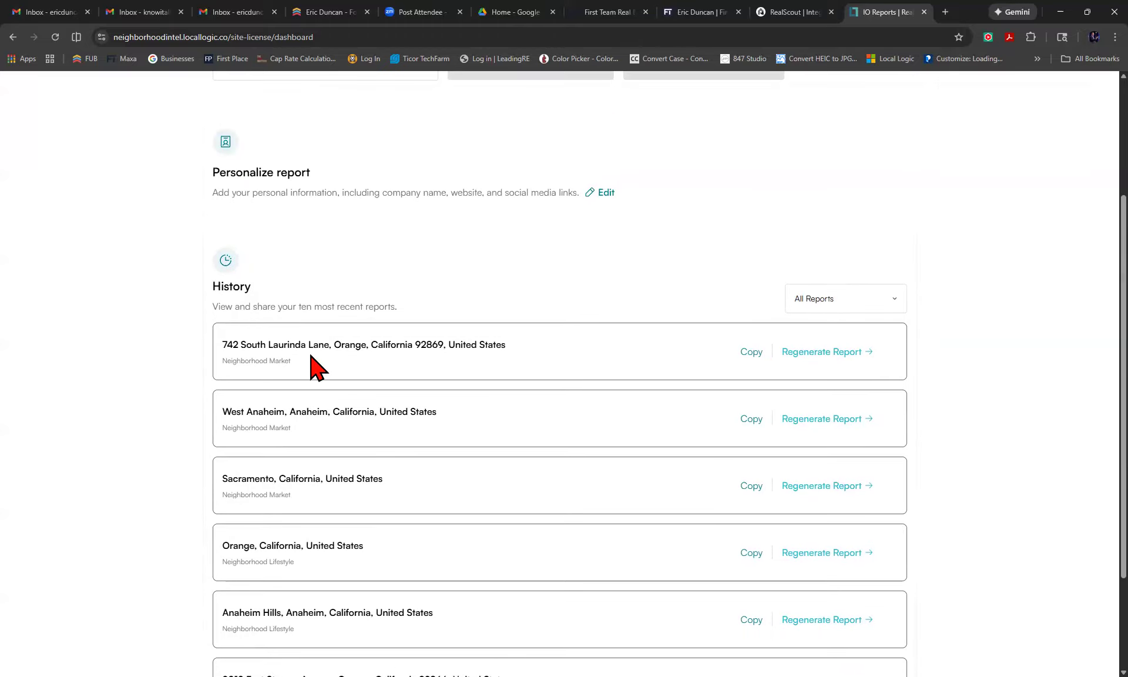
{"action": "scroll", "coordinate": [312, 367], "scroll_direction": "up", "scroll_amount": 4}
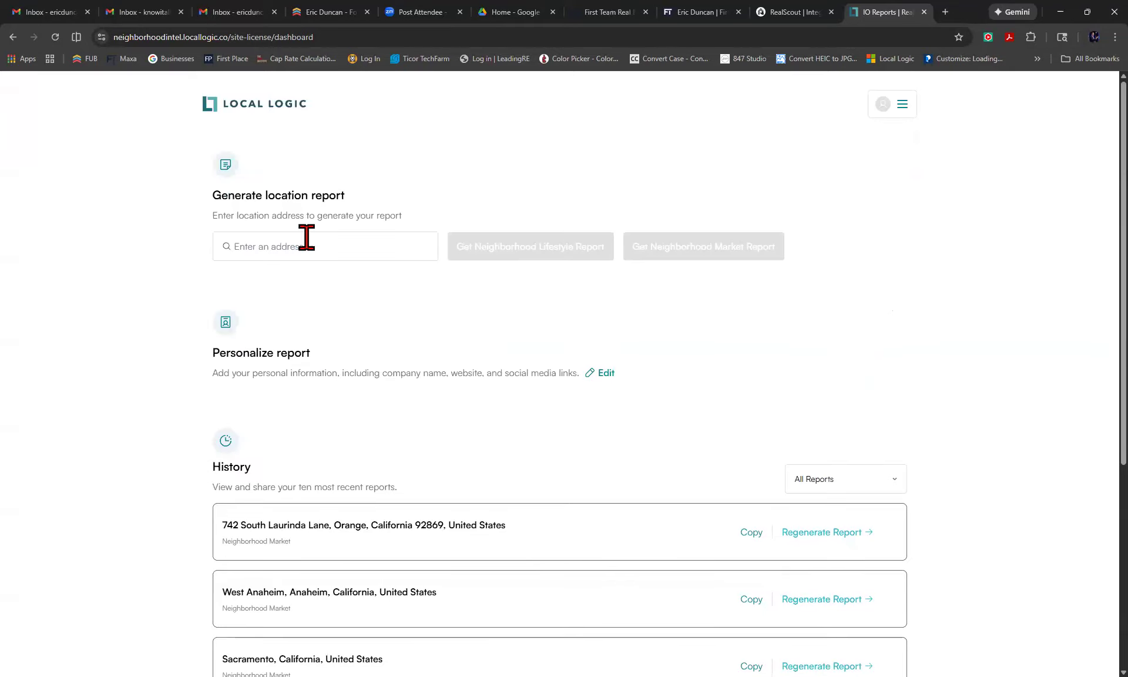
{"action": "left_click", "coordinate": [307, 241]}
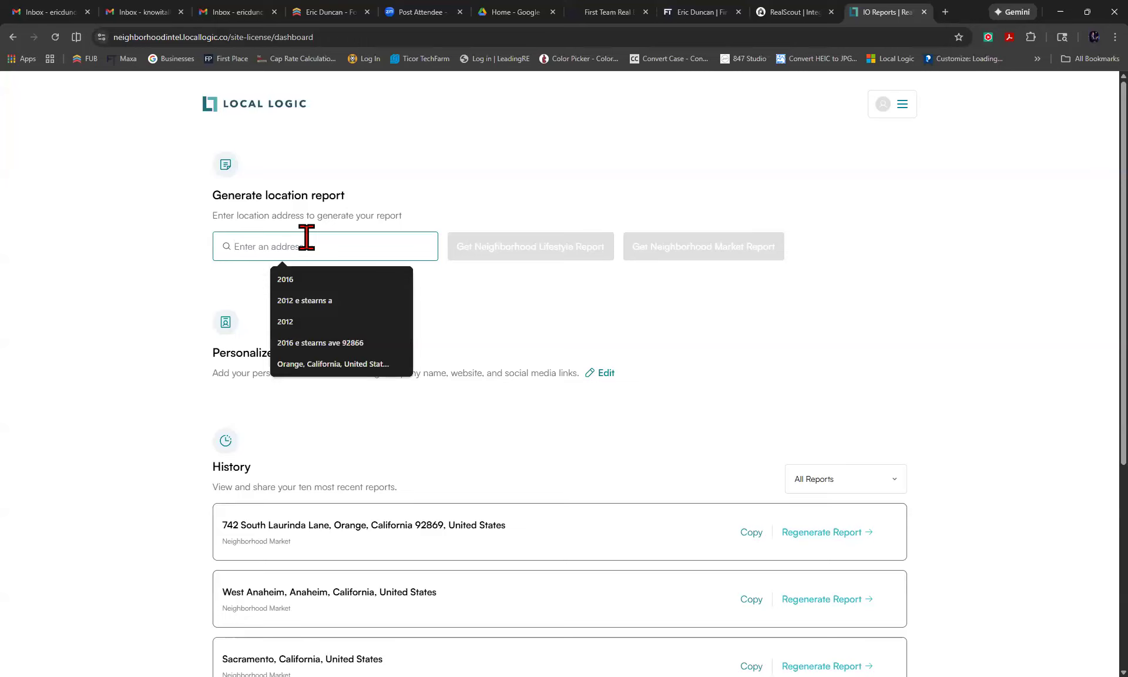
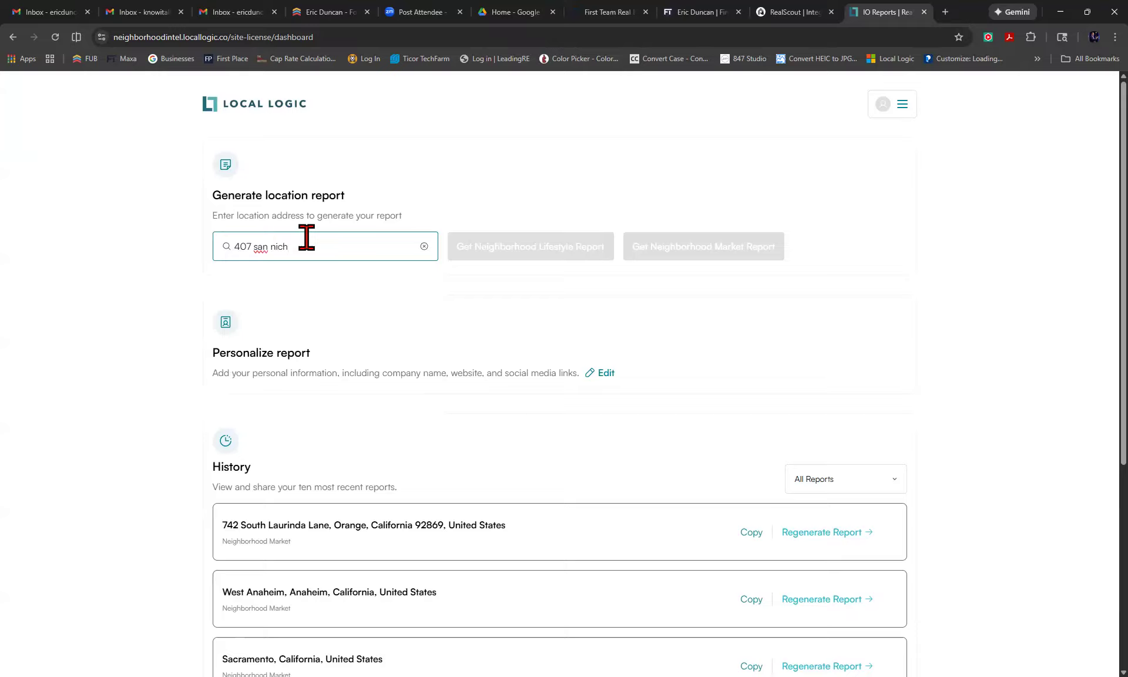
Enter the property's street address and select the Laguna Beach suggestion as the report location.
{"action": "left_click", "coordinate": [285, 294]}
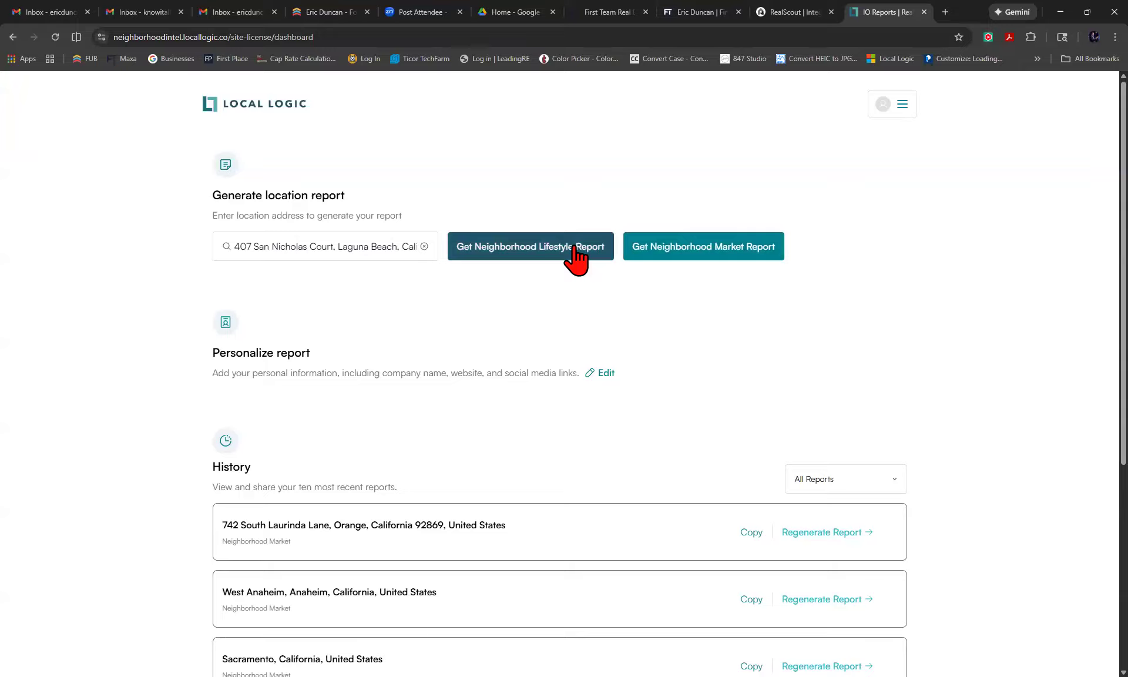
Generate The Artisan's Neighborhood Market Report, filtered to all property types over 1 year.
{"action": "left_click", "coordinate": [674, 249]}
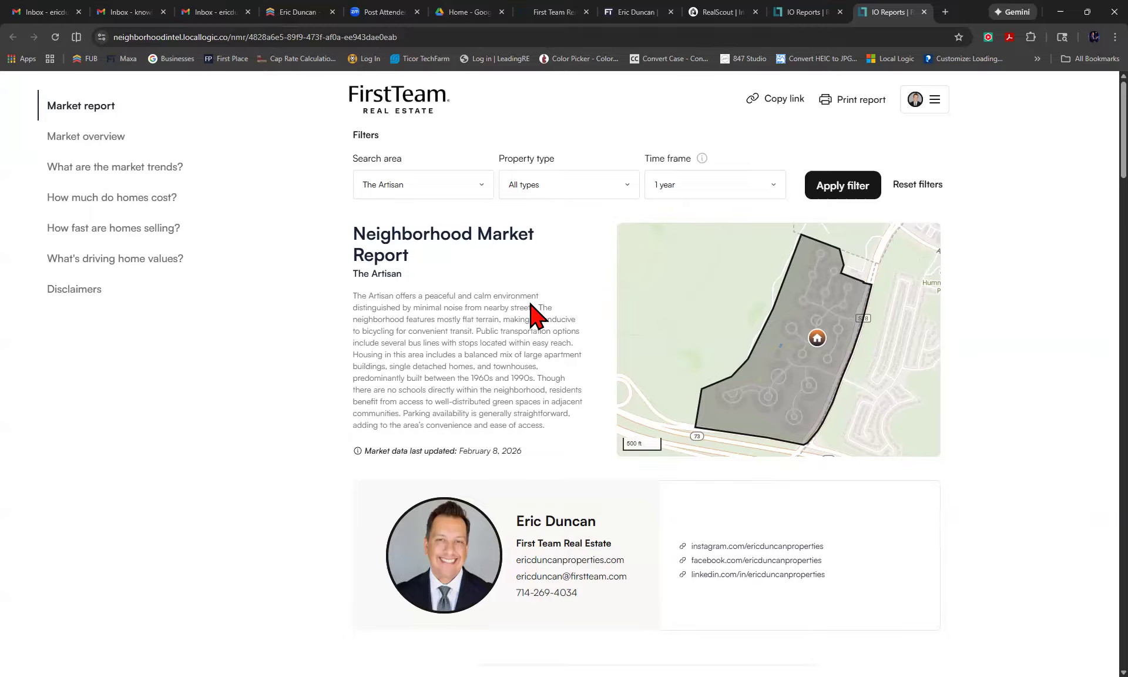
{"action": "scroll", "coordinate": [534, 317], "scroll_direction": "down", "scroll_amount": 1}
{"action": "scroll", "coordinate": [534, 317], "scroll_direction": "up", "scroll_amount": 1}
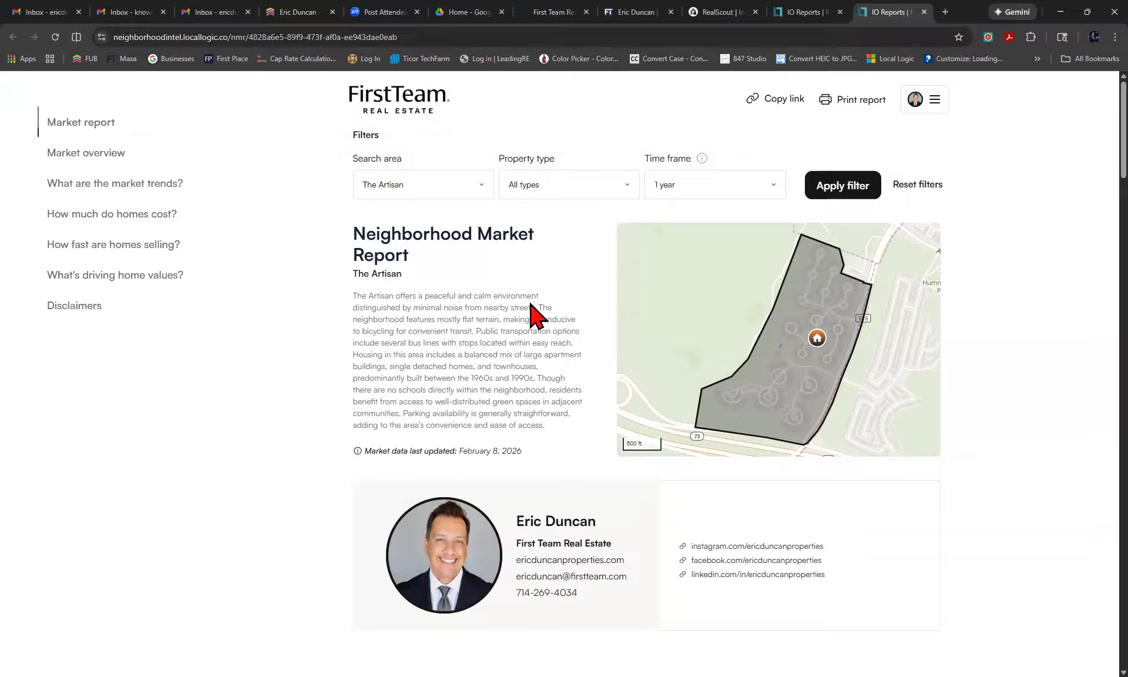
{"action": "left_click", "coordinate": [481, 185]}
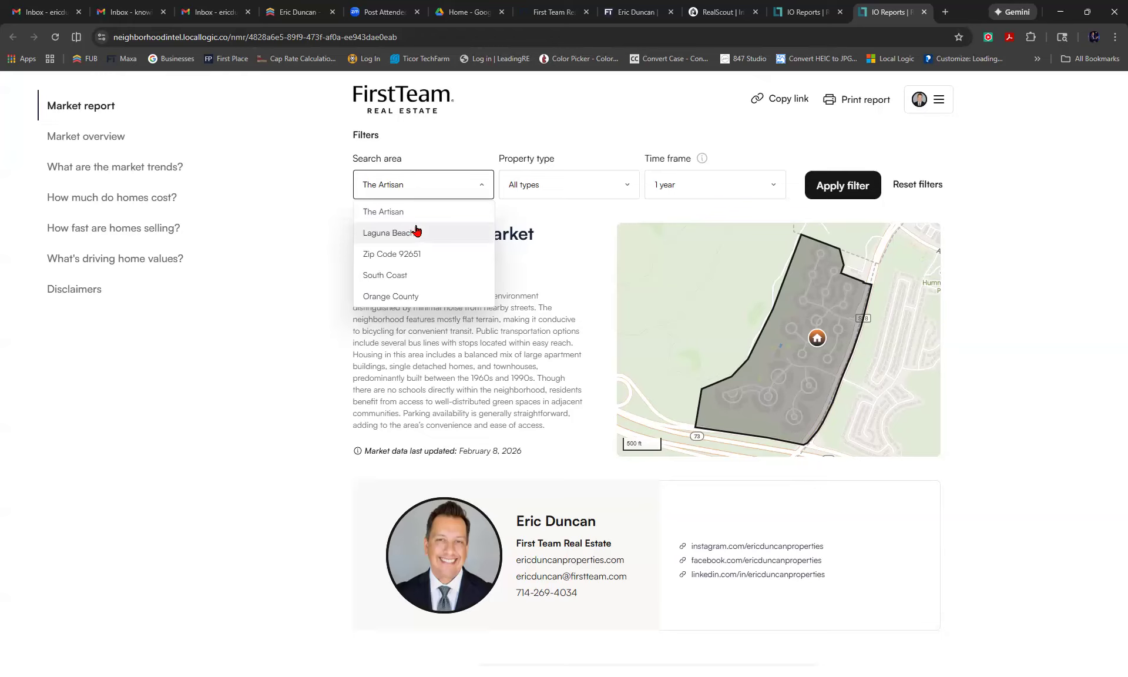
{"action": "left_click", "coordinate": [481, 184]}
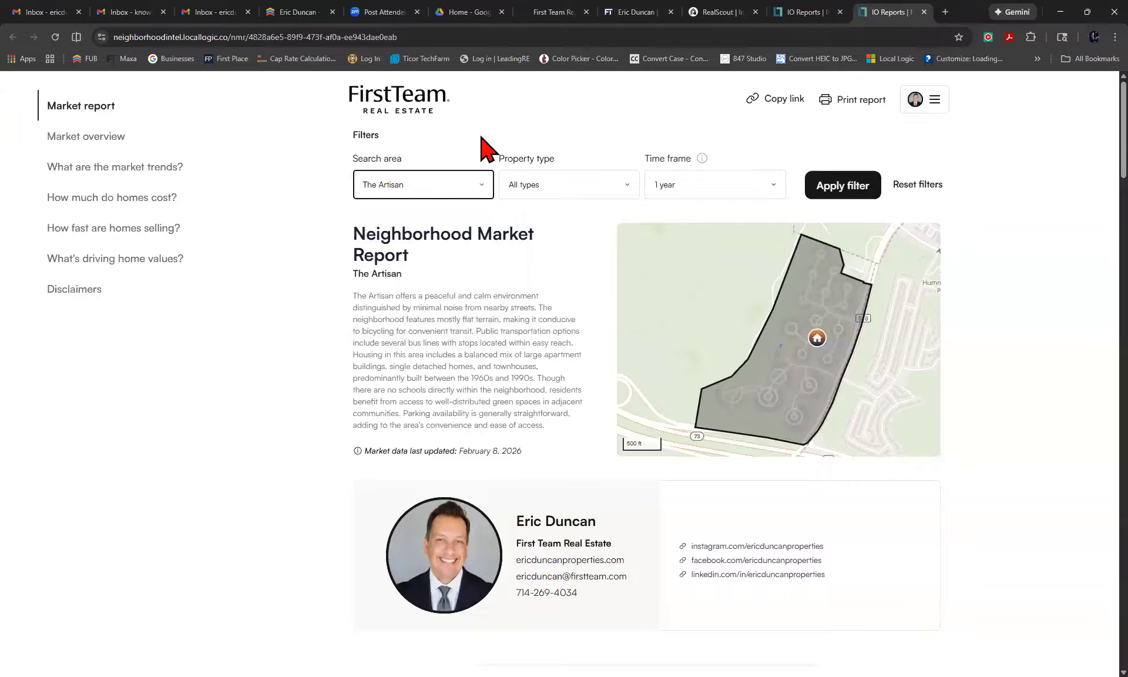
{"action": "left_click", "coordinate": [481, 199]}
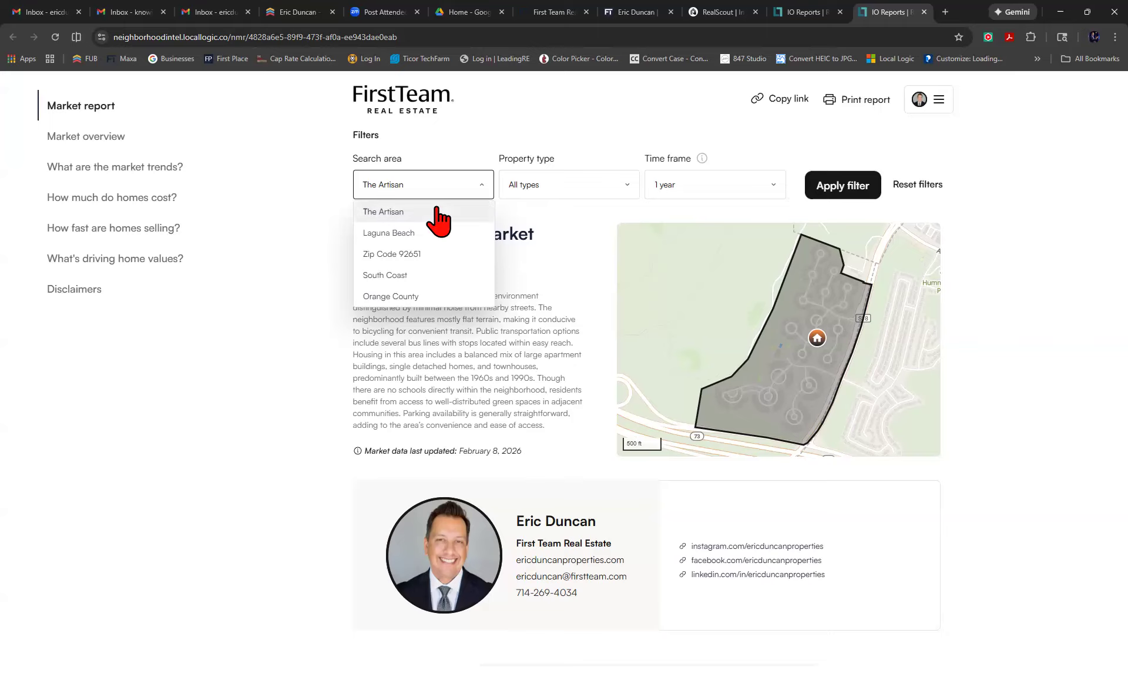
{"action": "left_click", "coordinate": [410, 232]}
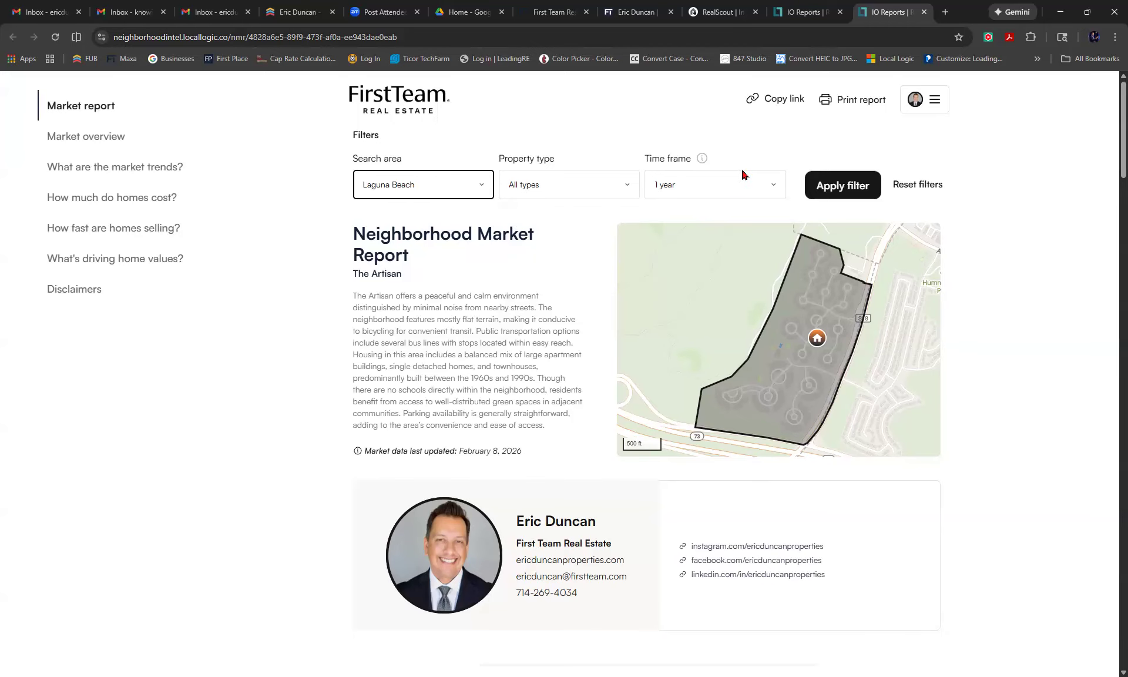
{"action": "left_click", "coordinate": [835, 187]}
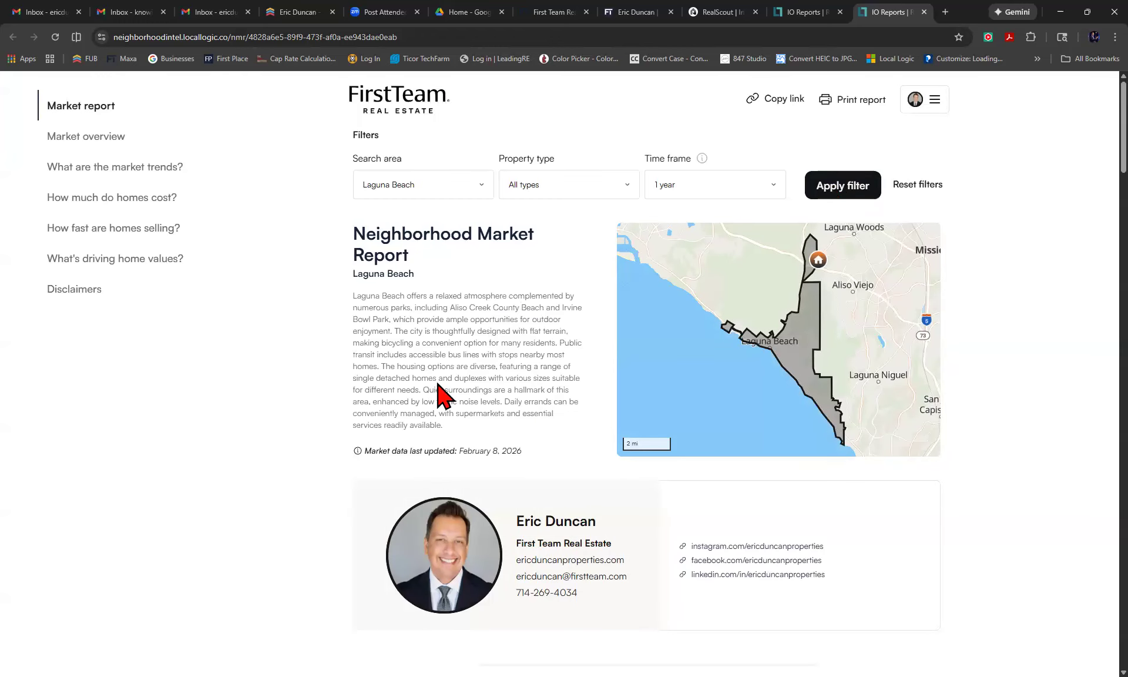
{"action": "left_click", "coordinate": [605, 187]}
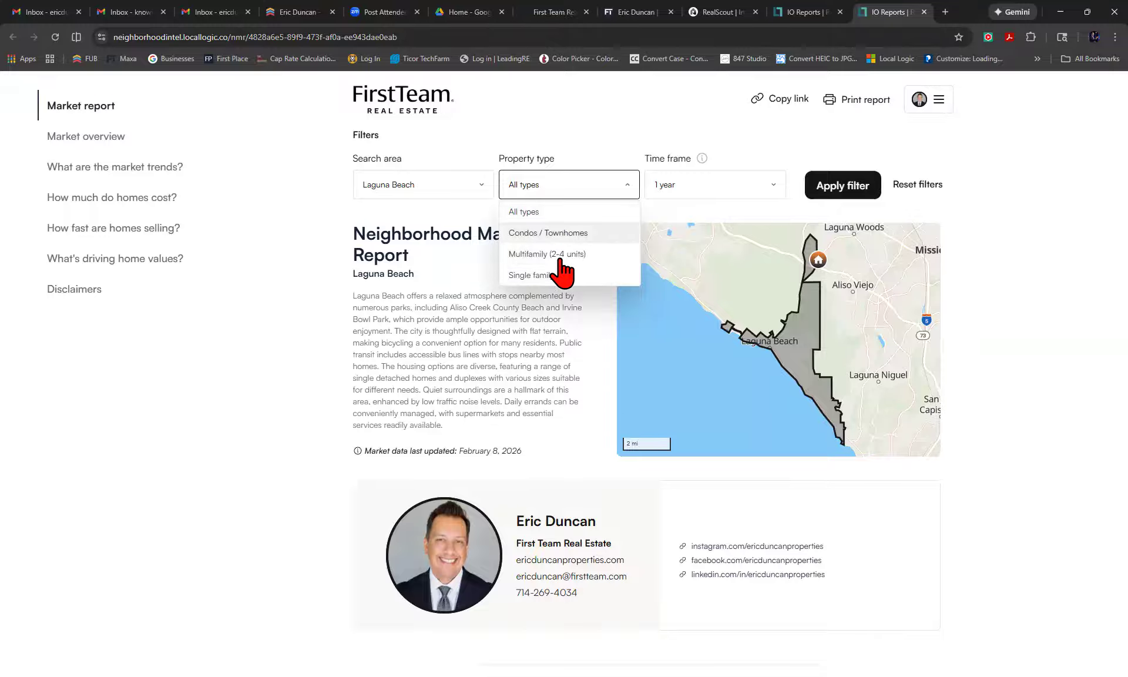
{"action": "left_click", "coordinate": [765, 190]}
{"action": "left_click", "coordinate": [767, 189]}
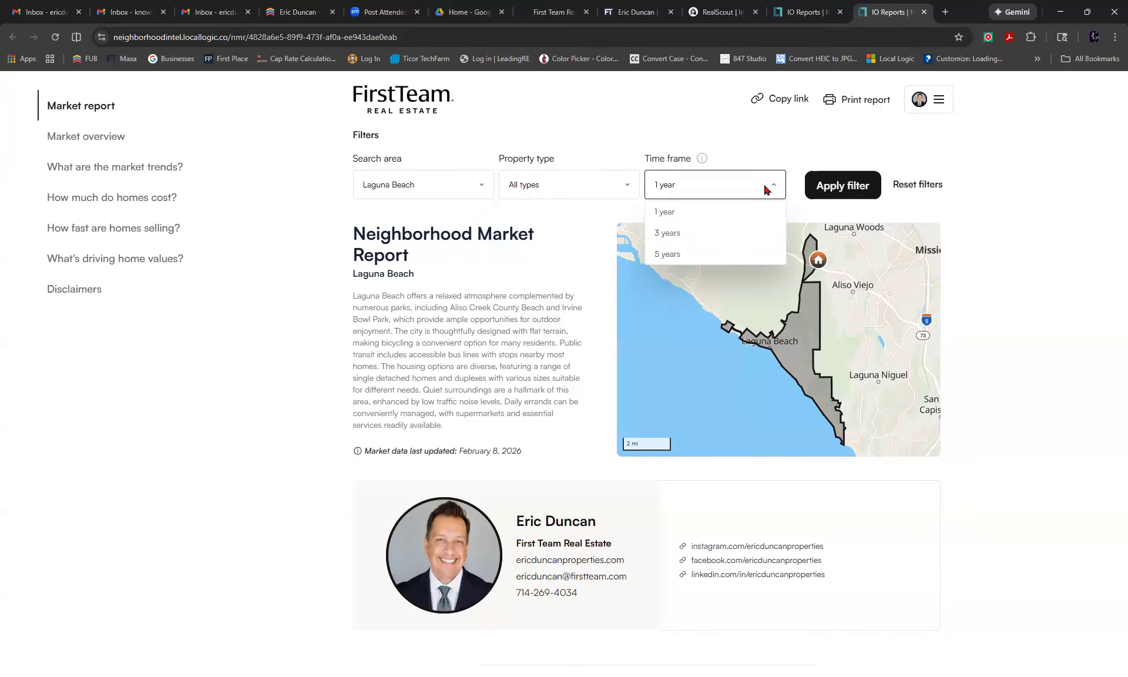
{"action": "left_click", "coordinate": [634, 134]}
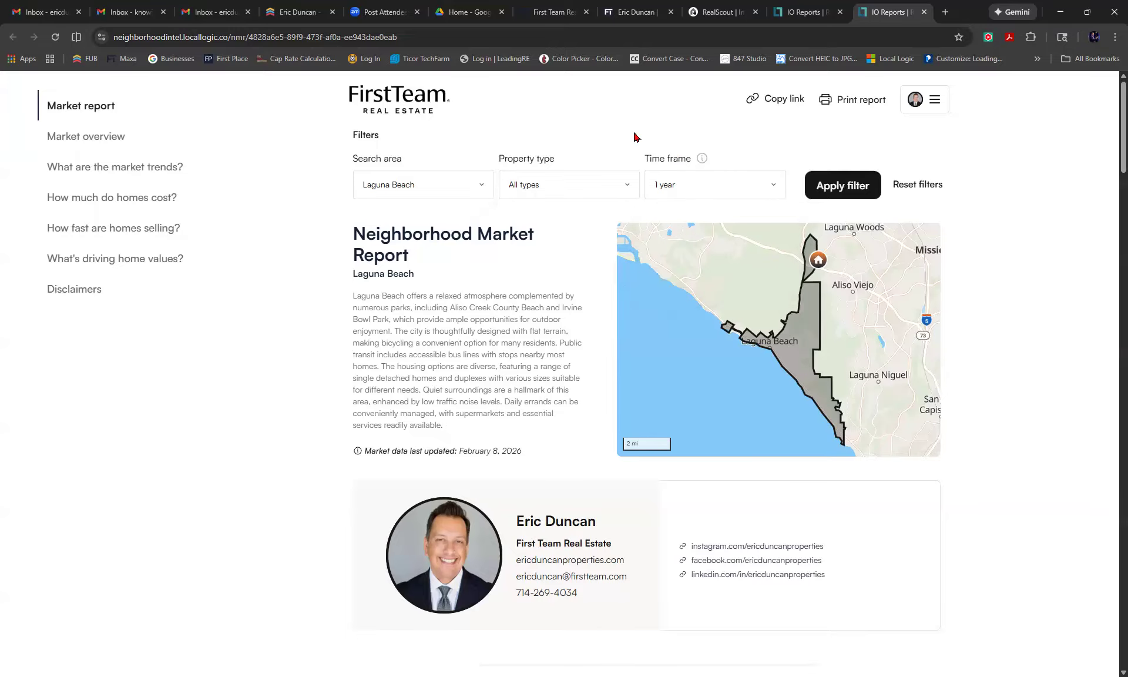
{"action": "scroll", "coordinate": [573, 470], "scroll_direction": "down", "scroll_amount": 8}
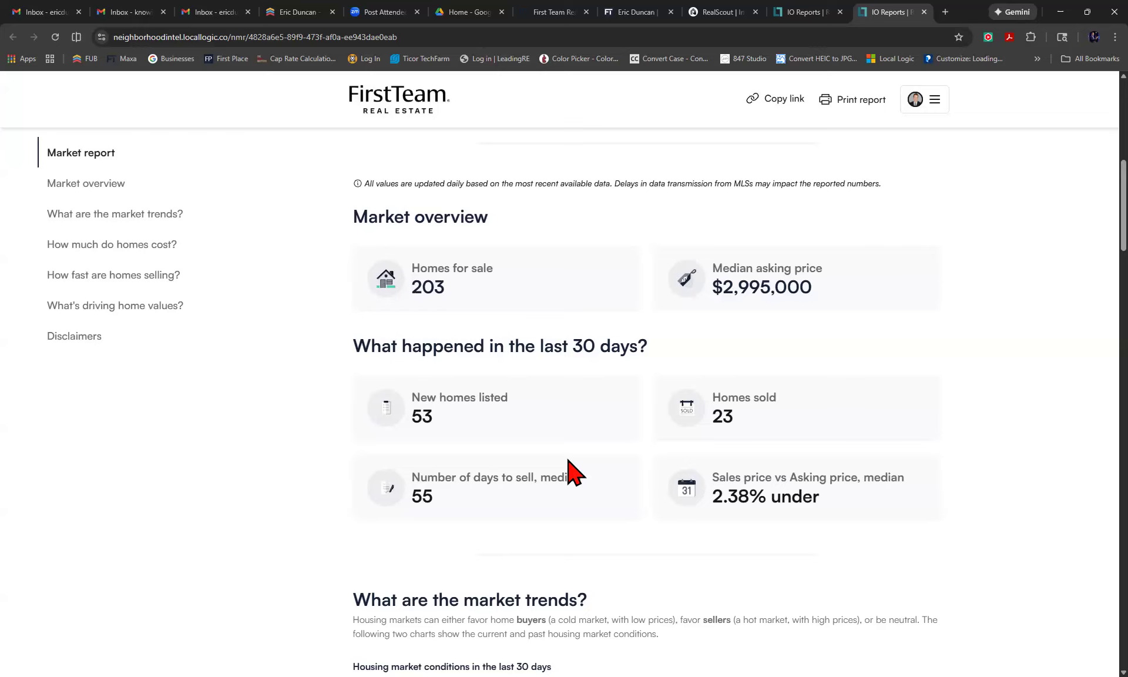
{"action": "scroll", "coordinate": [573, 470], "scroll_direction": "down", "scroll_amount": 3}
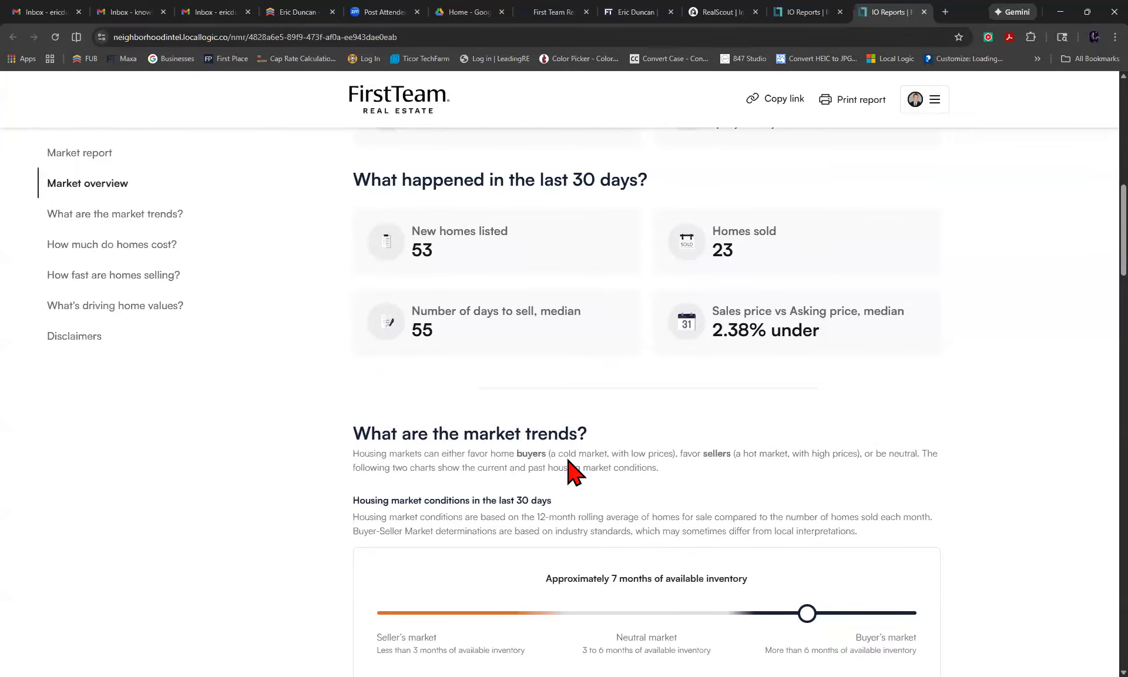
{"action": "scroll", "coordinate": [573, 473], "scroll_direction": "down", "scroll_amount": 1}
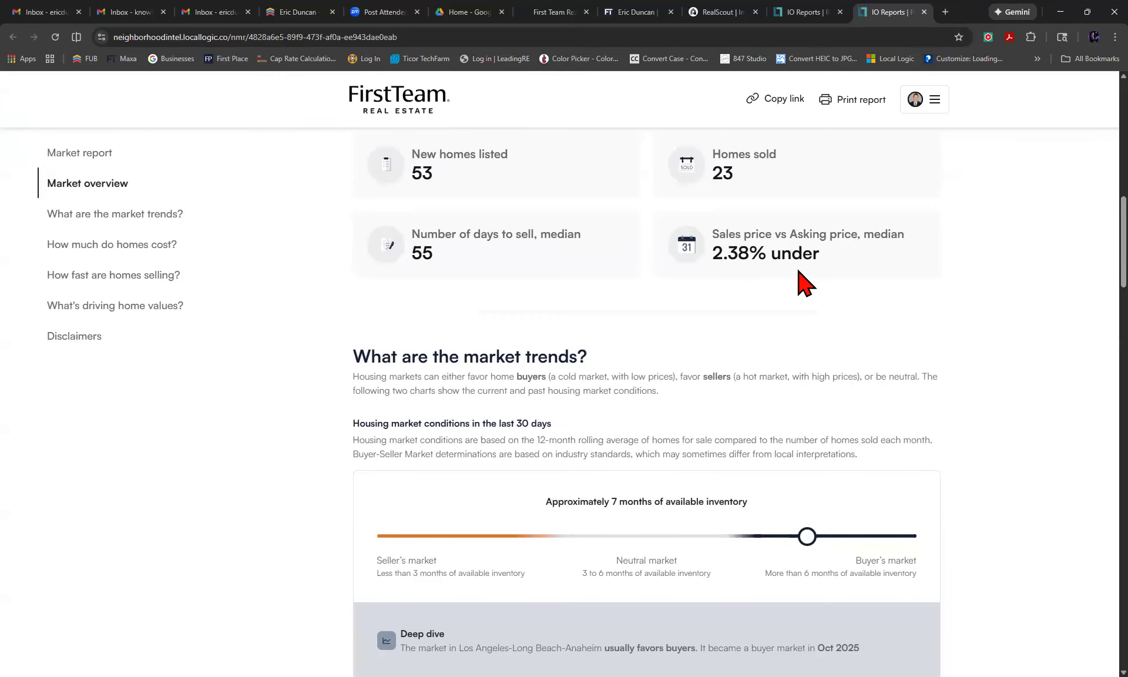
{"action": "scroll", "coordinate": [801, 282], "scroll_direction": "down", "scroll_amount": 3}
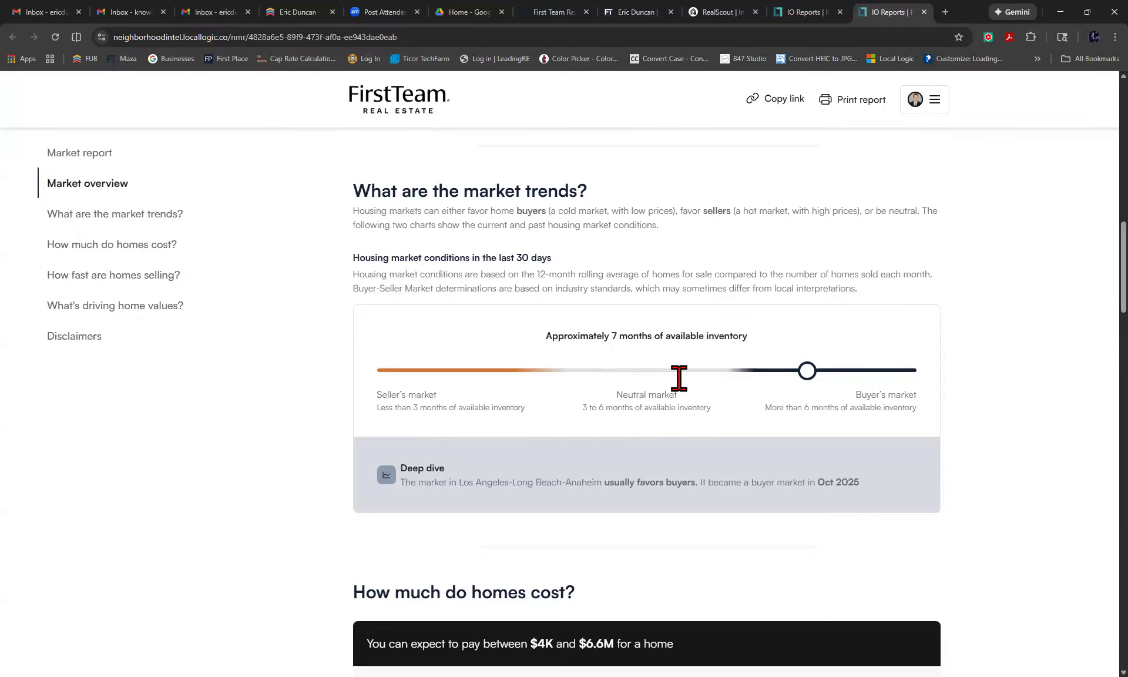
{"action": "scroll", "coordinate": [682, 388], "scroll_direction": "down", "scroll_amount": 7}
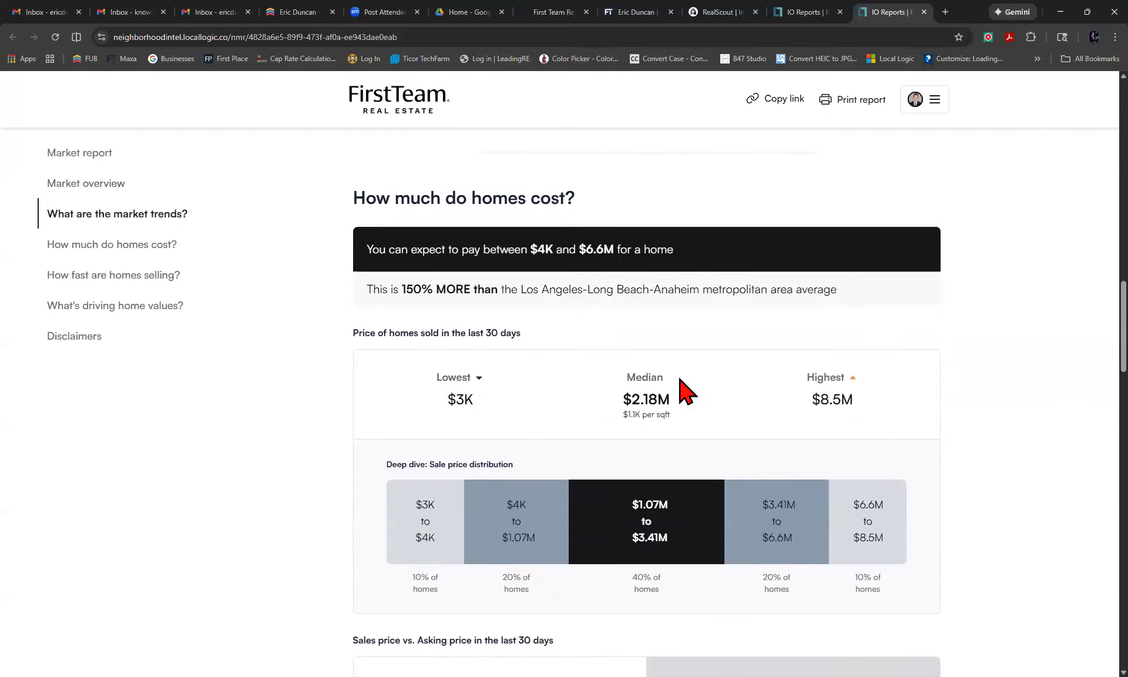
{"action": "scroll", "coordinate": [682, 387], "scroll_direction": "down", "scroll_amount": 6}
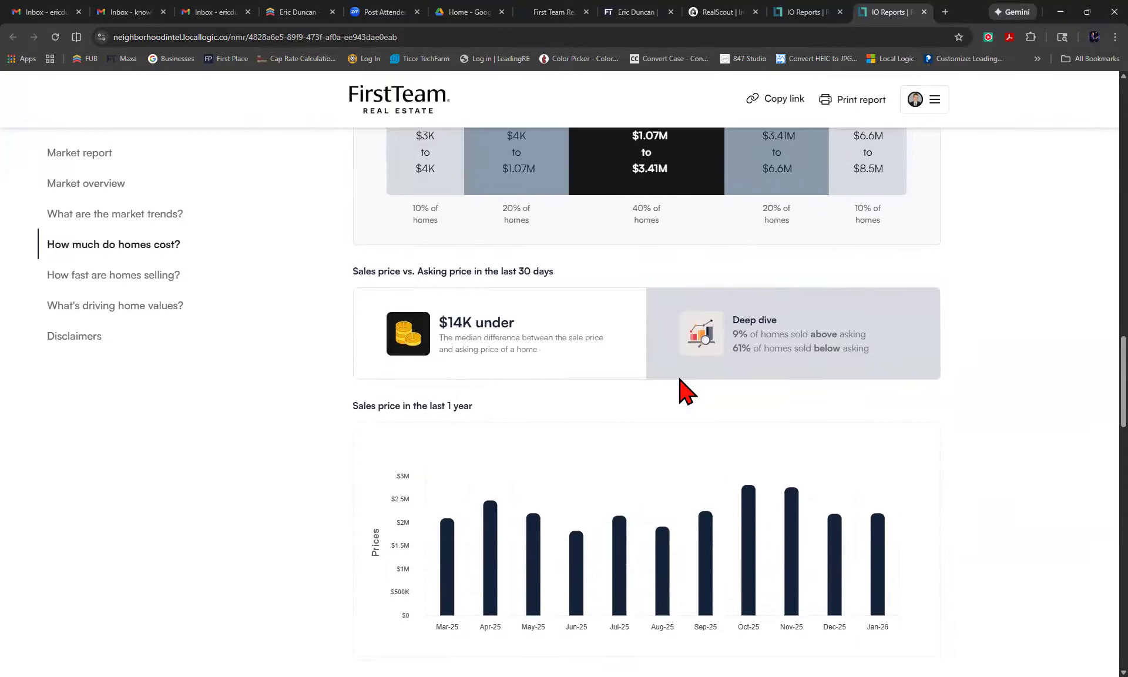
{"action": "scroll", "coordinate": [681, 388], "scroll_direction": "down", "scroll_amount": 8}
{"action": "scroll", "coordinate": [682, 389], "scroll_direction": "down", "scroll_amount": 8}
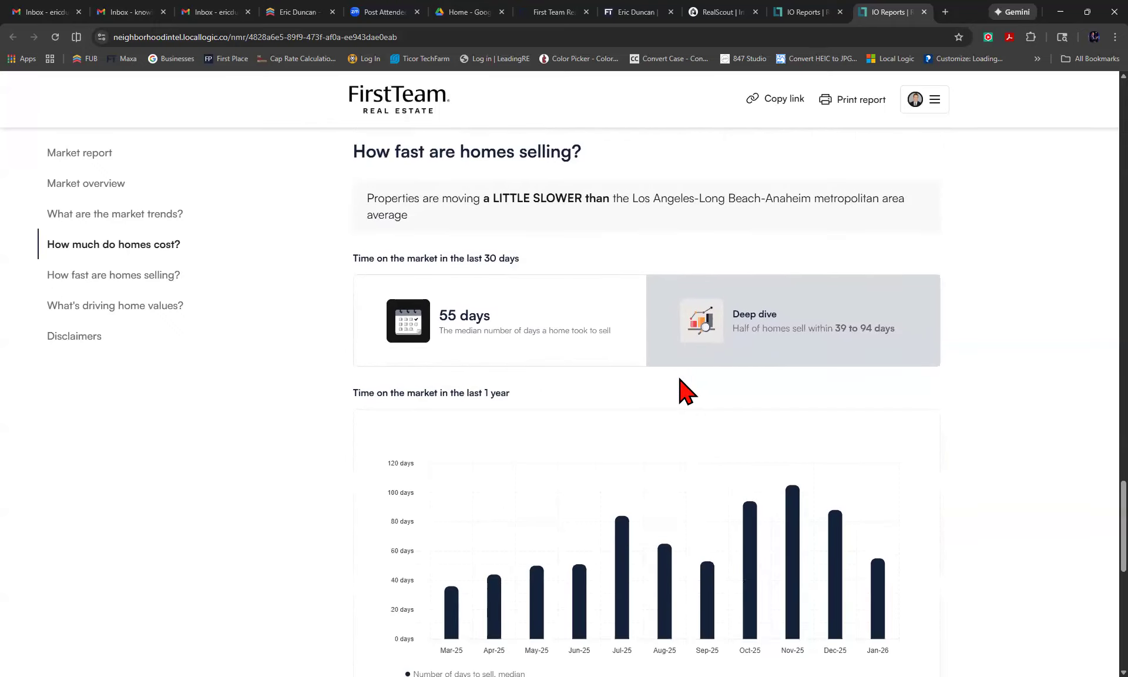
{"action": "scroll", "coordinate": [686, 391], "scroll_direction": "down", "scroll_amount": 1}
{"action": "scroll", "coordinate": [686, 392], "scroll_direction": "up", "scroll_amount": 1}
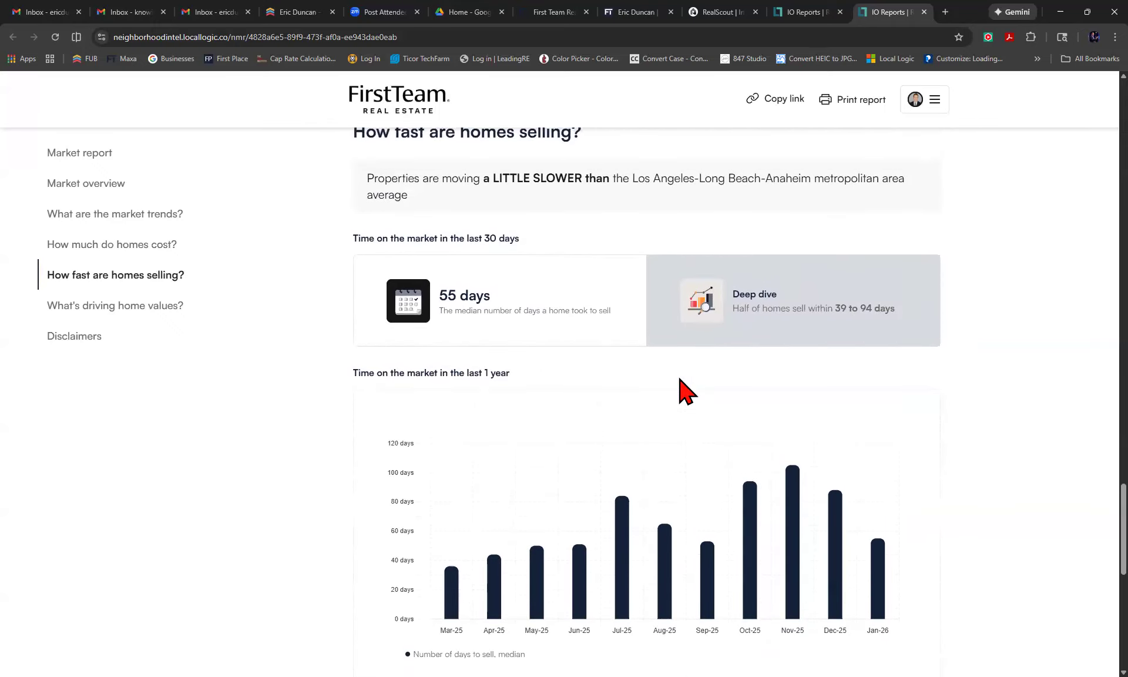
{"action": "scroll", "coordinate": [686, 391], "scroll_direction": "down", "scroll_amount": 1}
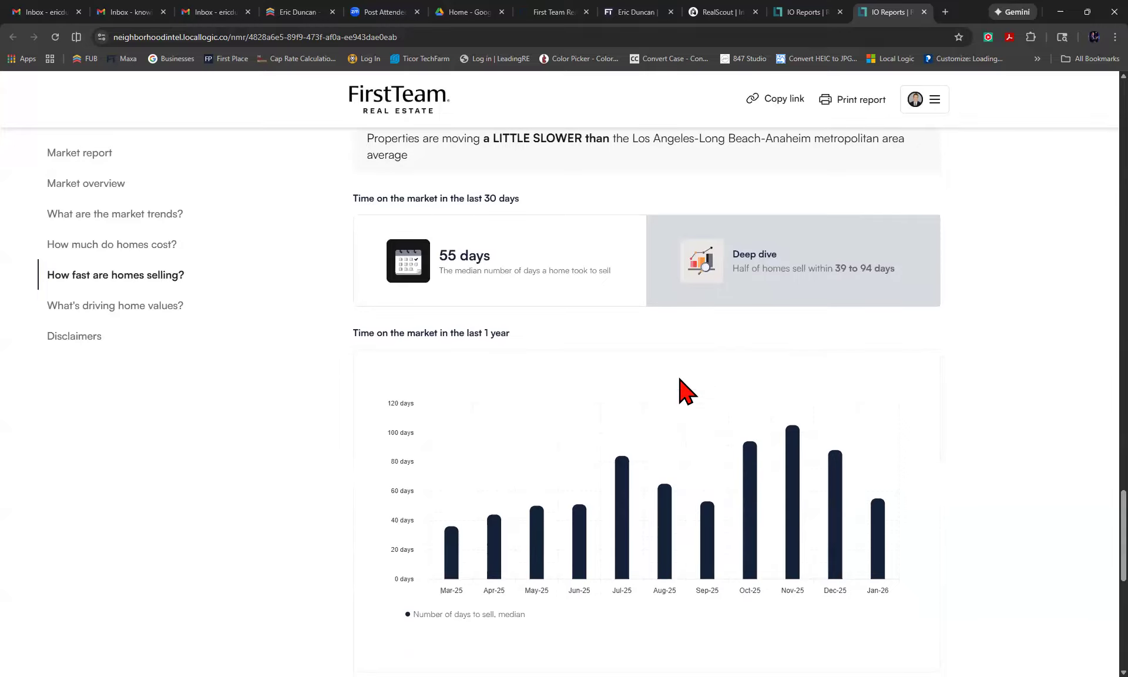
{"action": "scroll", "coordinate": [687, 391], "scroll_direction": "down", "scroll_amount": 2}
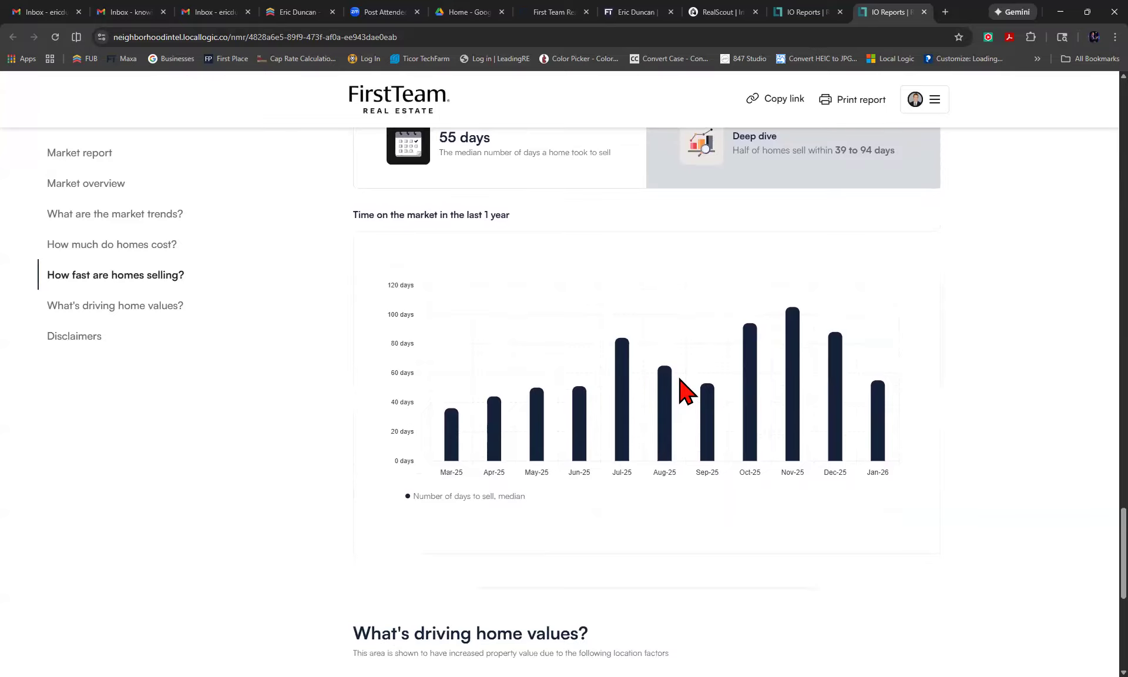
{"action": "scroll", "coordinate": [686, 391], "scroll_direction": "down", "scroll_amount": 2}
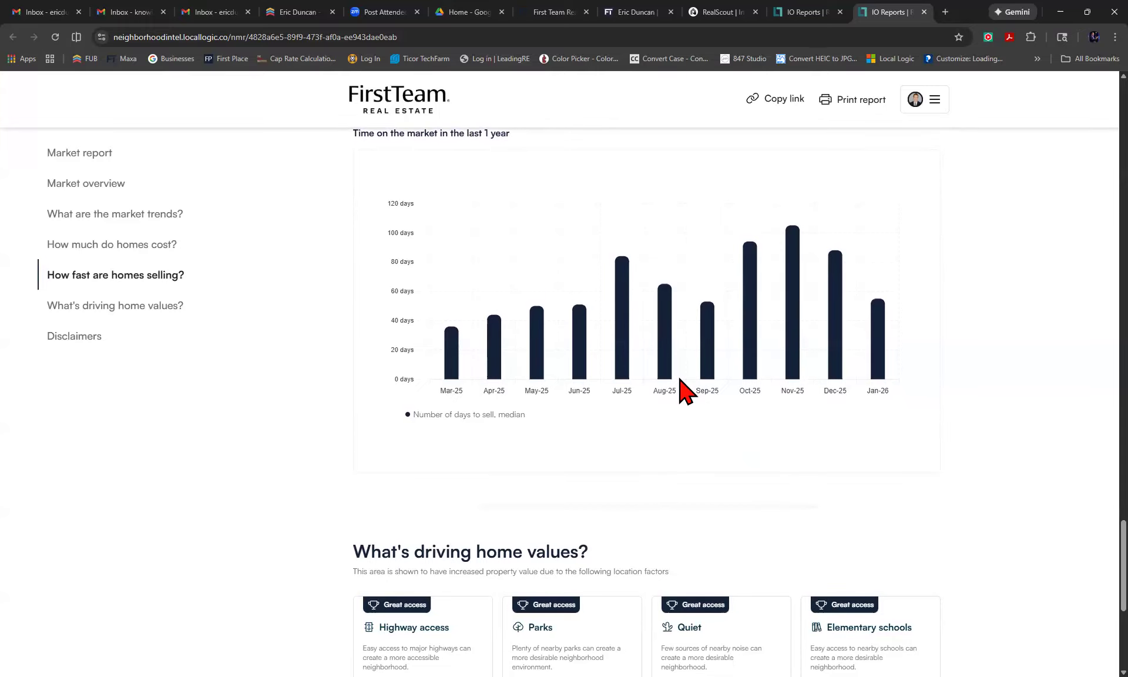
{"action": "scroll", "coordinate": [687, 391], "scroll_direction": "down", "scroll_amount": 5}
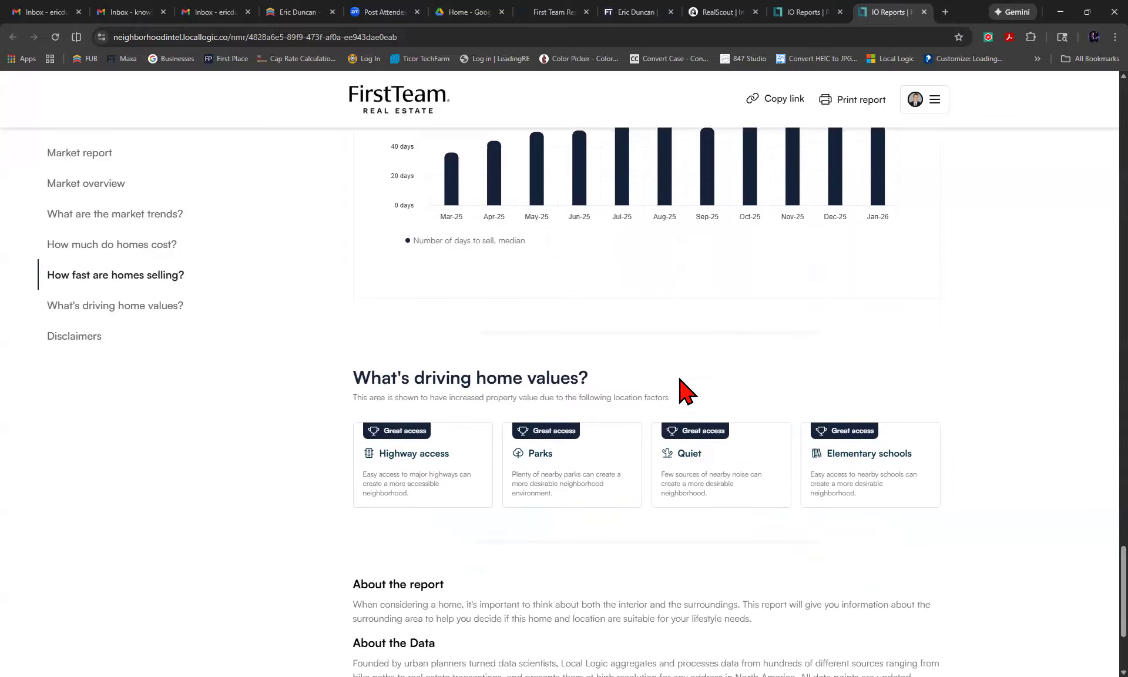
{"action": "scroll", "coordinate": [686, 392], "scroll_direction": "down", "scroll_amount": 1}
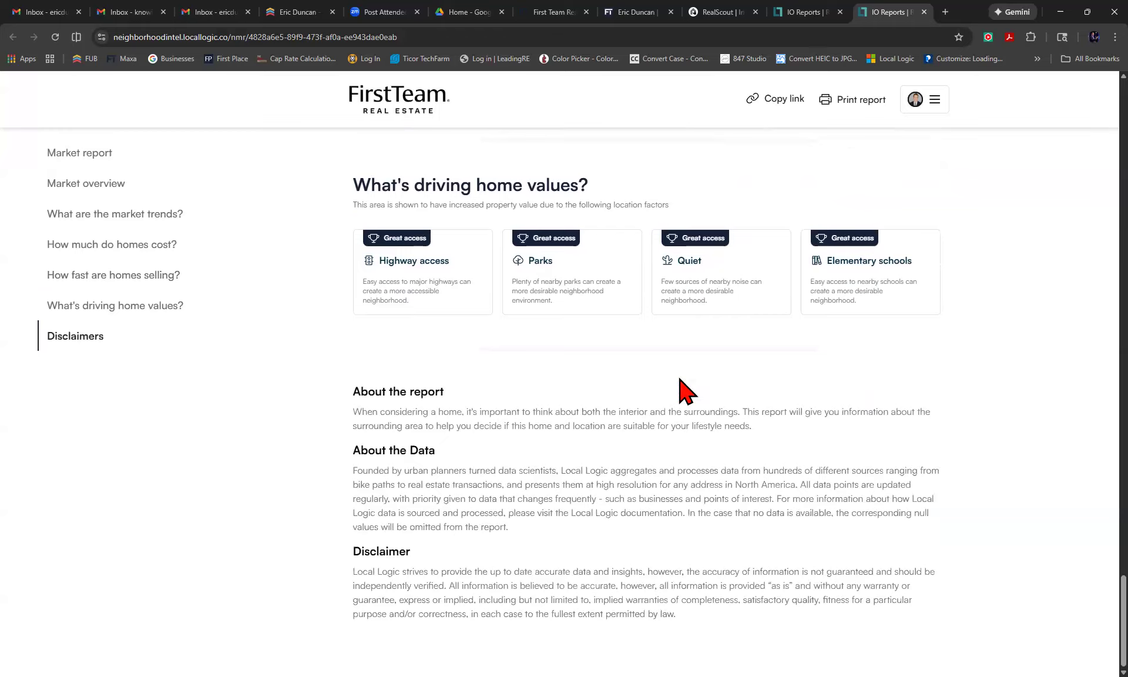
{"action": "scroll", "coordinate": [680, 389], "scroll_direction": "up", "scroll_amount": 20}
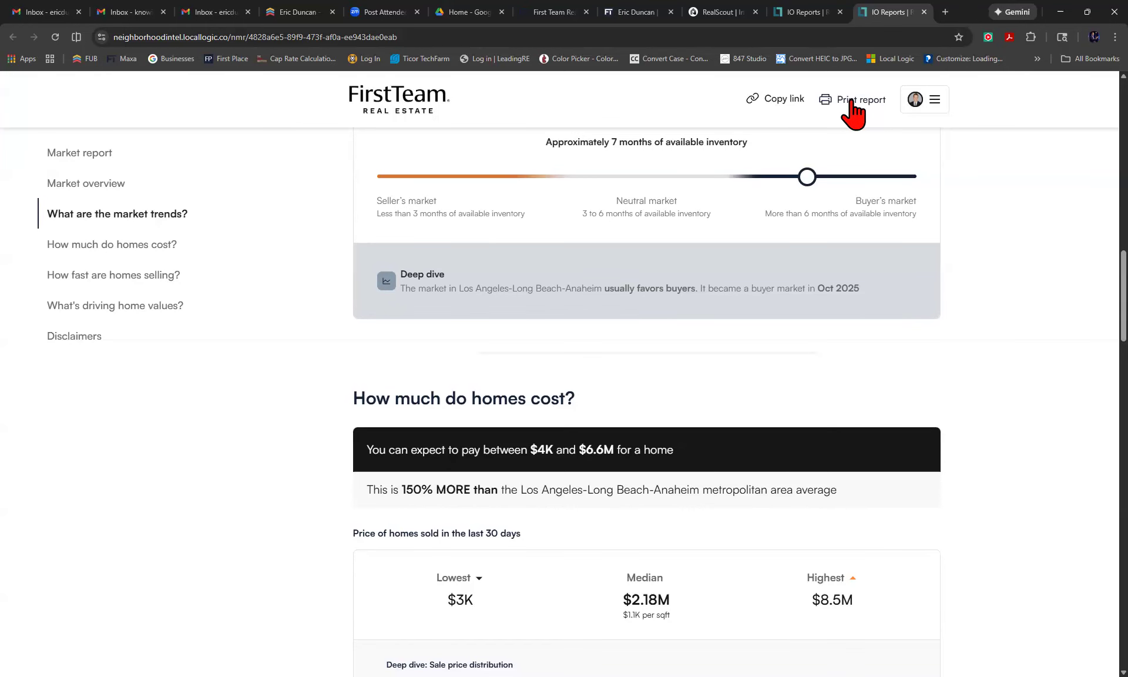
{"action": "left_click", "coordinate": [781, 101]}
Review the Laguna Beach Neighborhood Market Report and bring up its print-ready version.
{"action": "scroll", "coordinate": [670, 259], "scroll_direction": "up", "scroll_amount": 15}
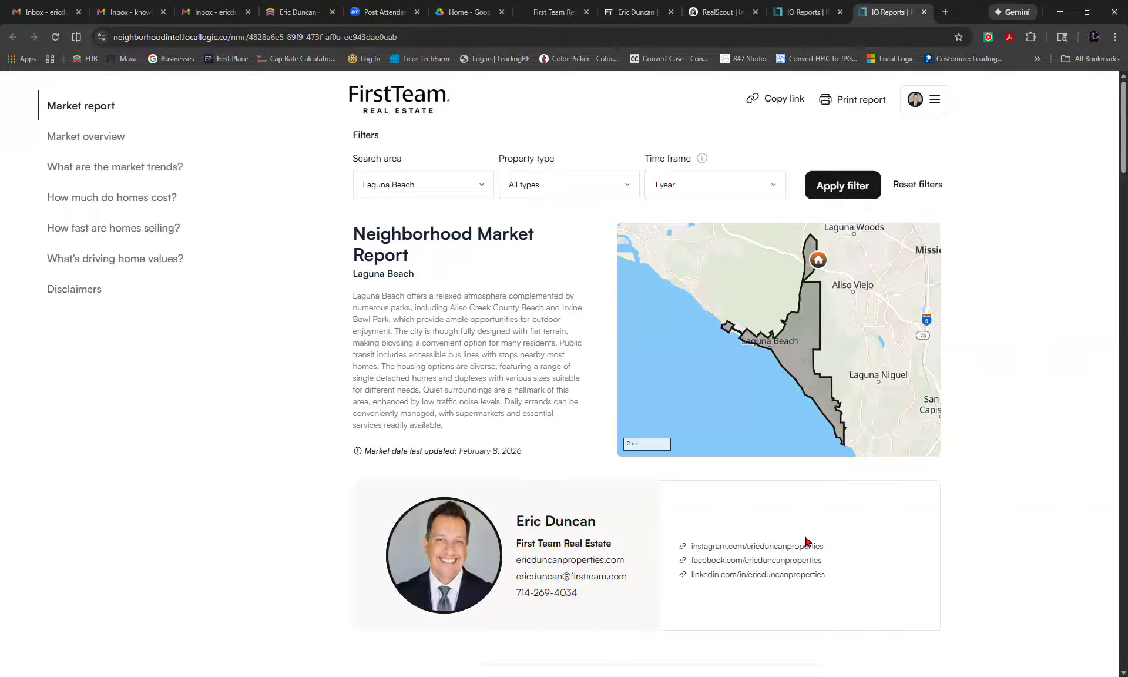
{"action": "scroll", "coordinate": [806, 539], "scroll_direction": "down", "scroll_amount": 10}
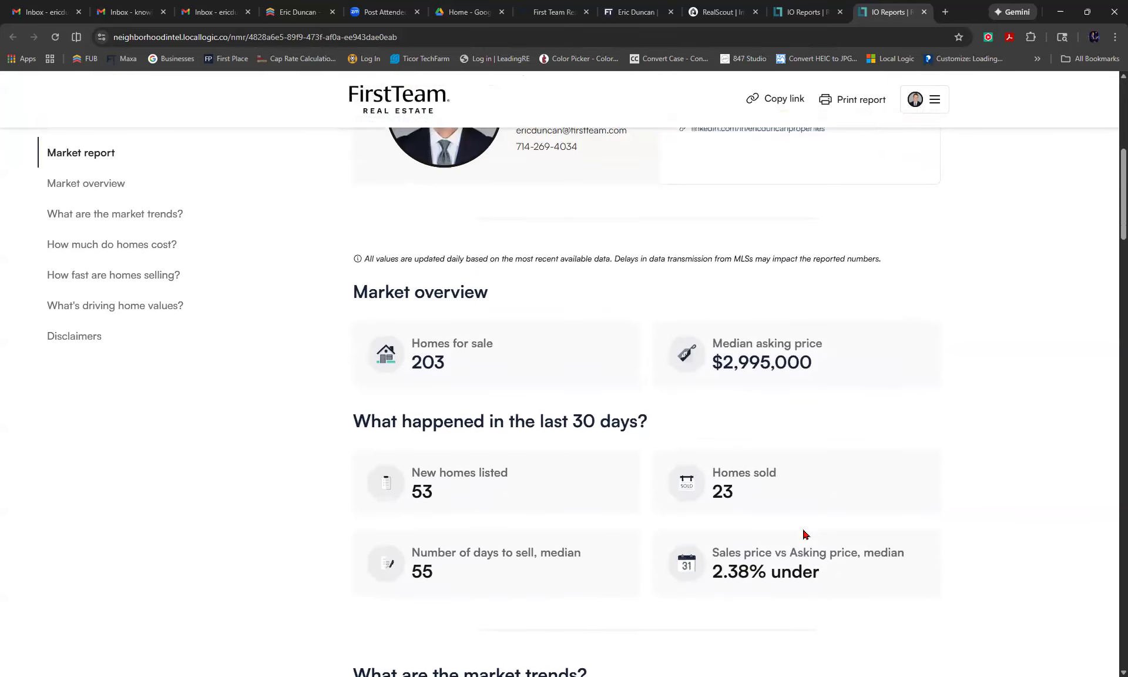
{"action": "scroll", "coordinate": [803, 529], "scroll_direction": "down", "scroll_amount": 20}
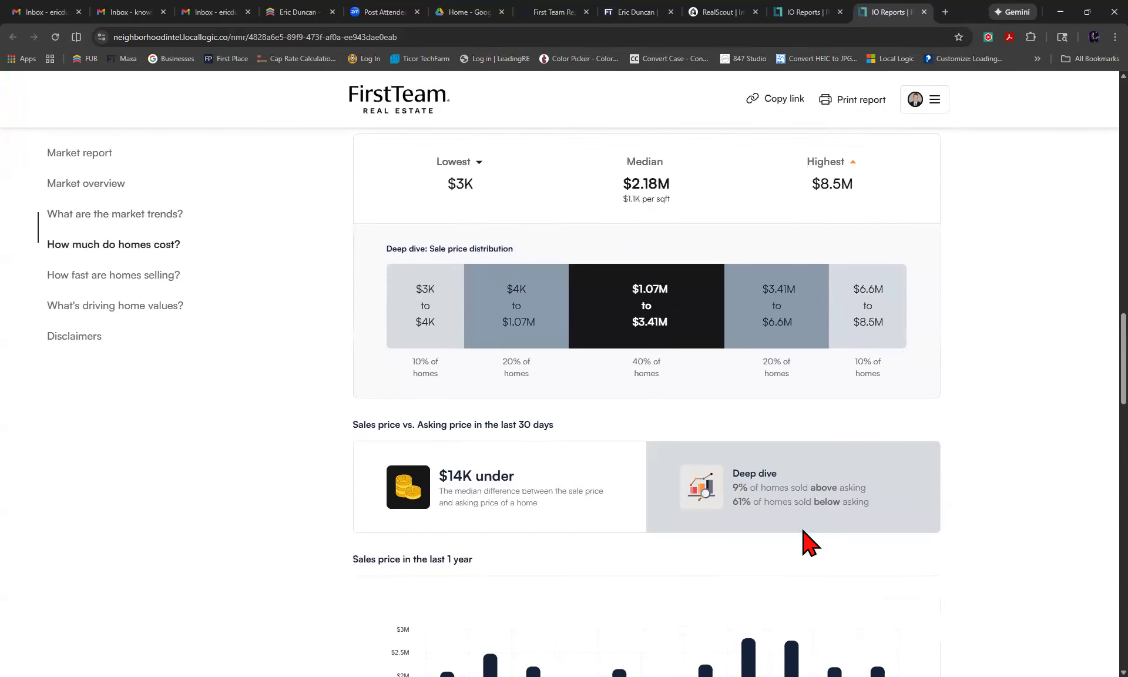
{"action": "scroll", "coordinate": [810, 542], "scroll_direction": "down", "scroll_amount": 11}
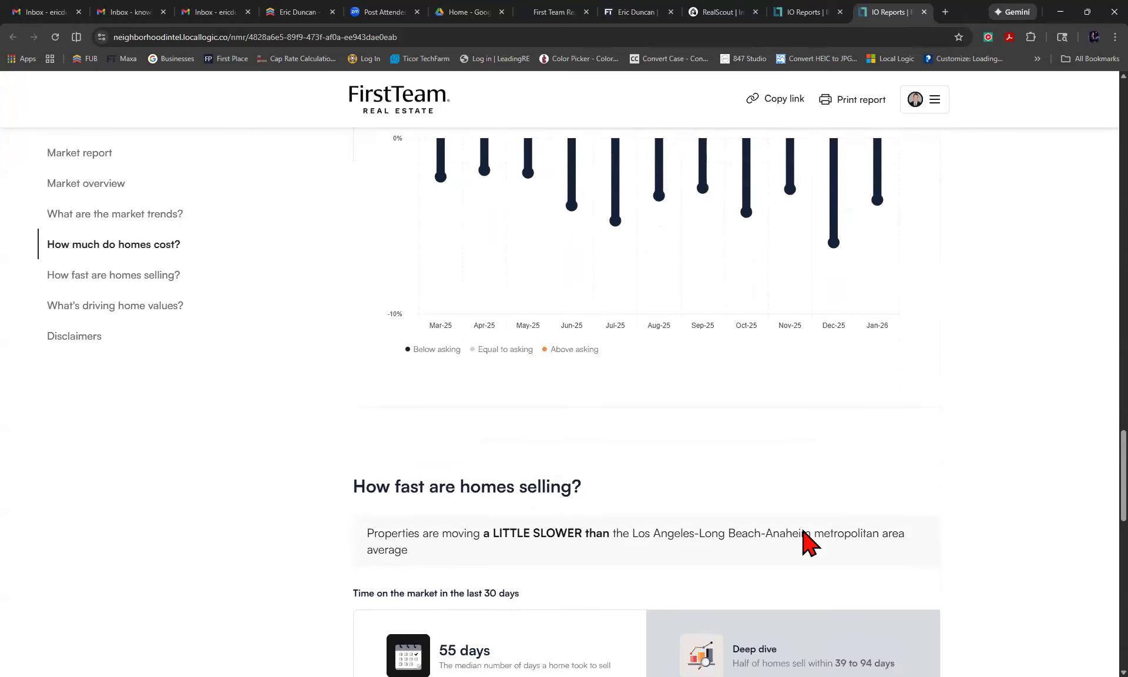
{"action": "scroll", "coordinate": [806, 539], "scroll_direction": "up", "scroll_amount": 20}
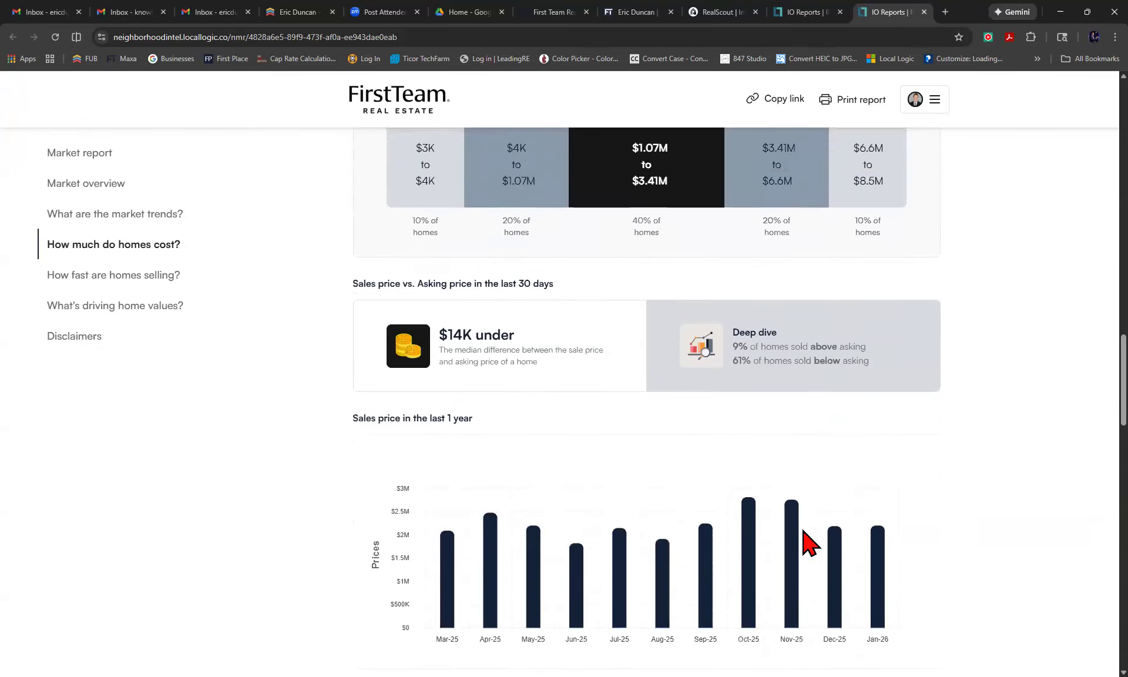
{"action": "scroll", "coordinate": [806, 539], "scroll_direction": "up", "scroll_amount": 17}
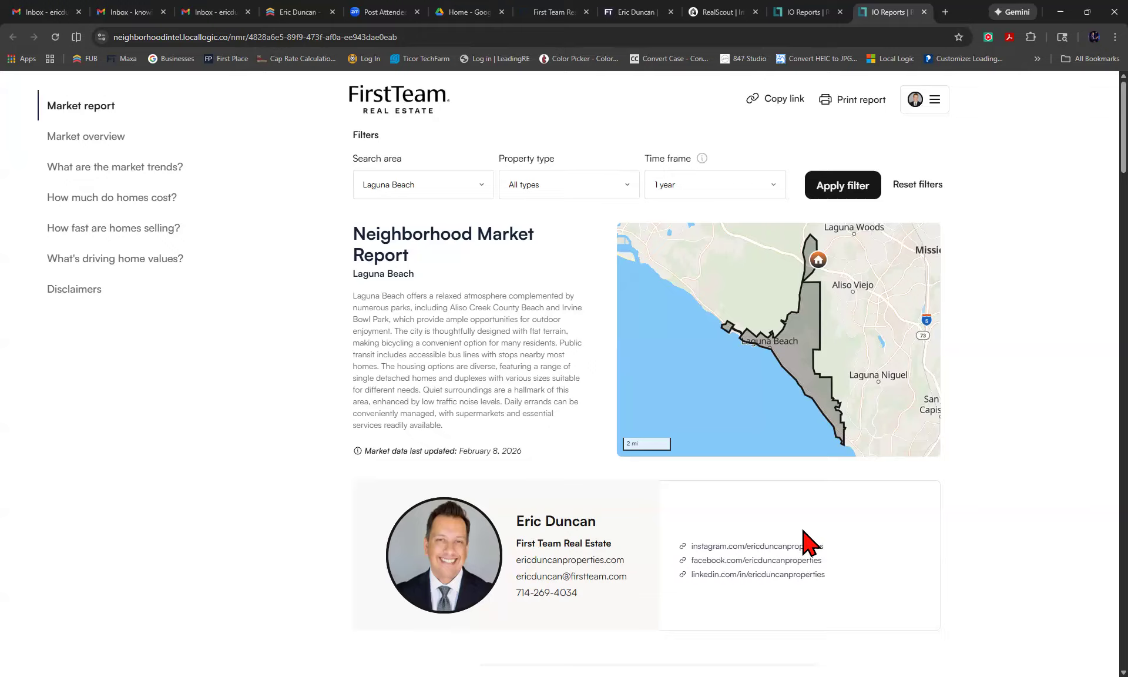
{"action": "left_click", "coordinate": [846, 100]}
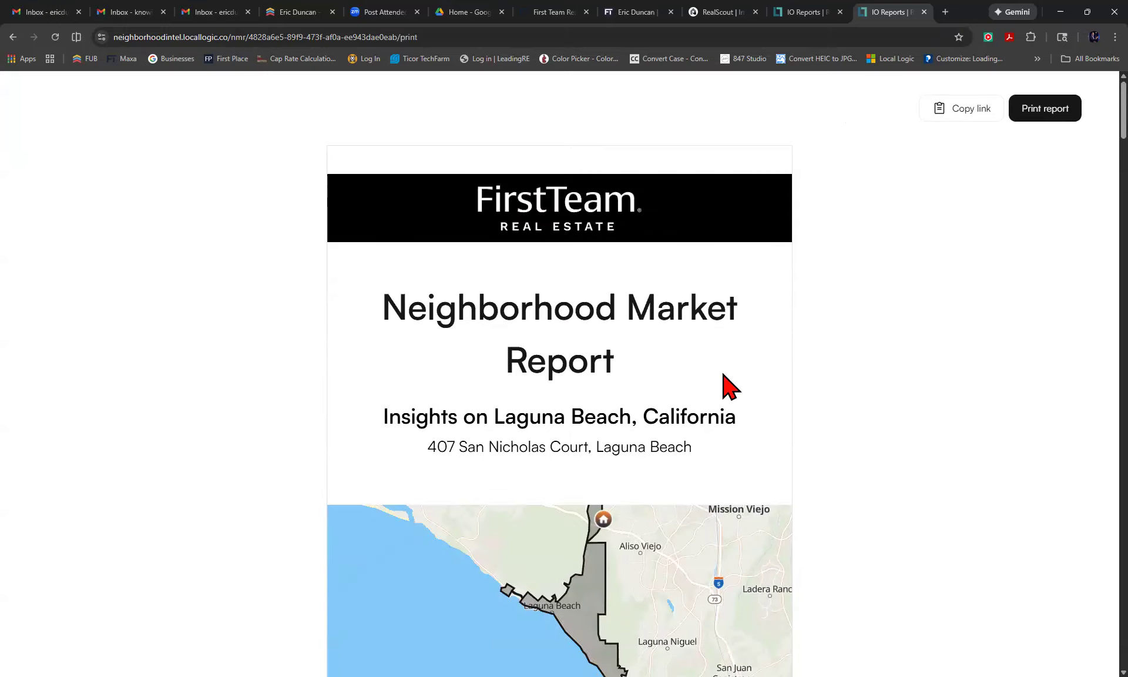
Page through the 9-page printable report: market overview, sale price distribution, neighborhood highlights.
{"action": "scroll", "coordinate": [725, 385], "scroll_direction": "down", "scroll_amount": 12}
{"action": "scroll", "coordinate": [726, 386], "scroll_direction": "down", "scroll_amount": 12}
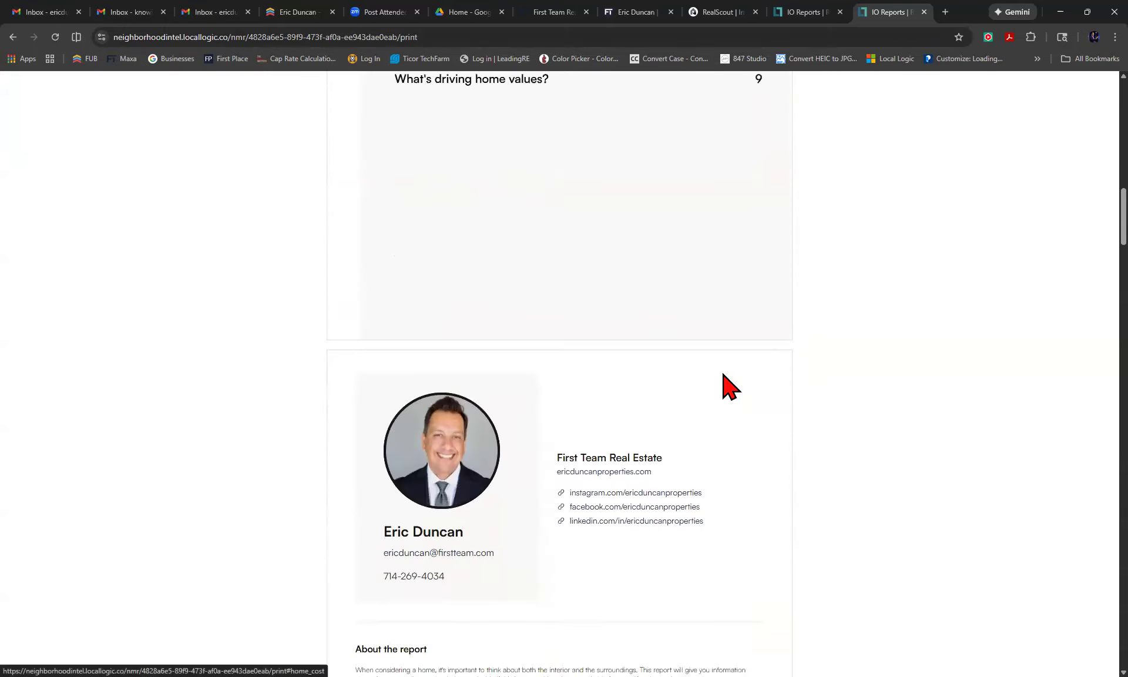
{"action": "scroll", "coordinate": [731, 386], "scroll_direction": "down", "scroll_amount": 10}
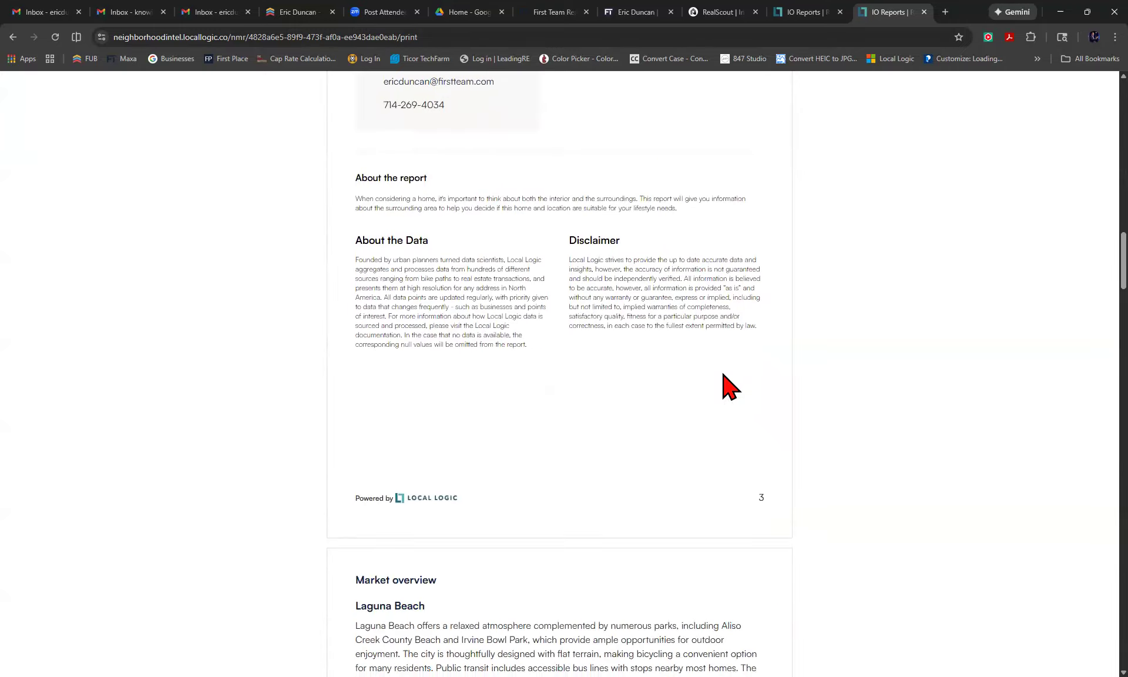
{"action": "scroll", "coordinate": [732, 386], "scroll_direction": "down", "scroll_amount": 10}
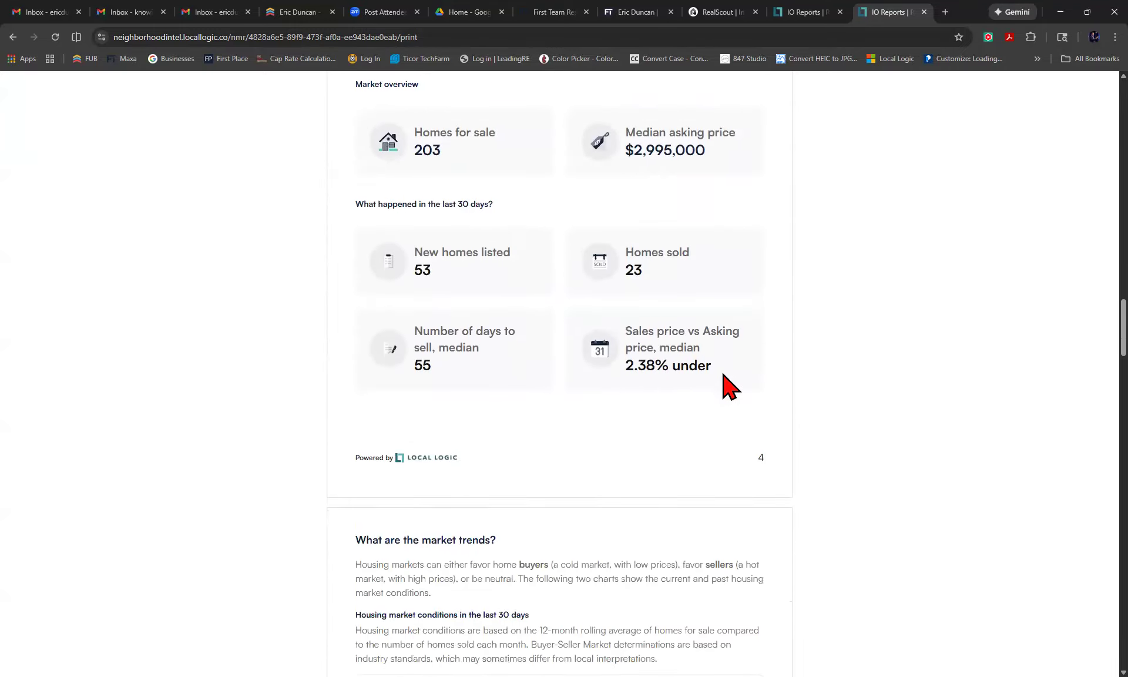
{"action": "scroll", "coordinate": [731, 386], "scroll_direction": "down", "scroll_amount": 12}
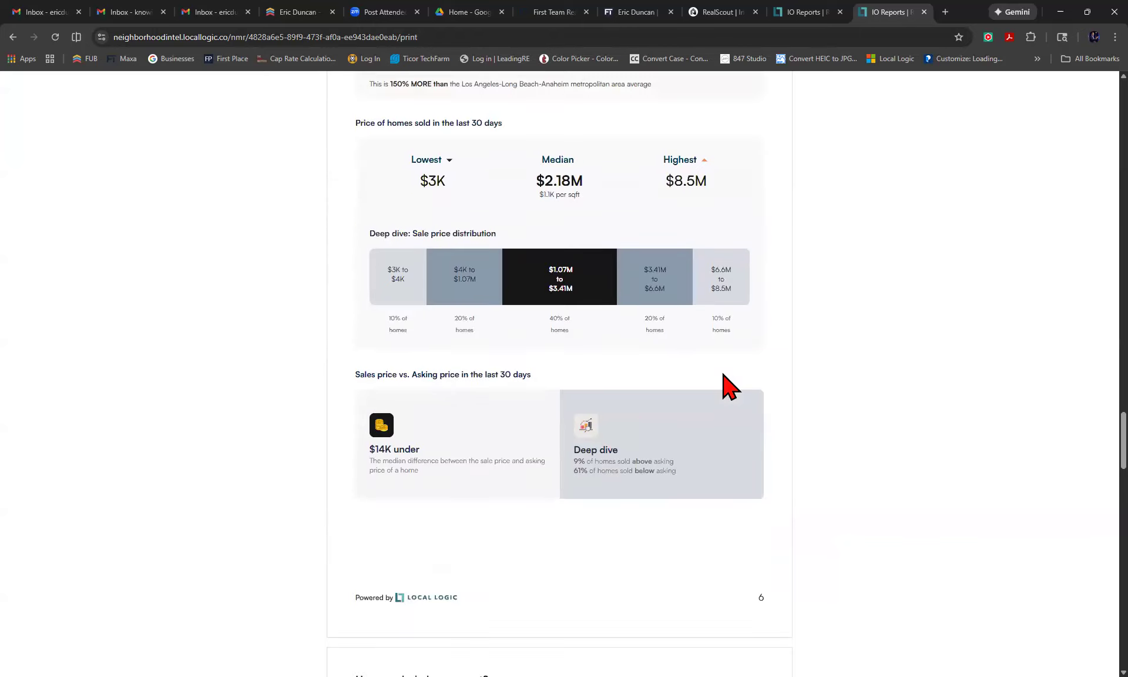
{"action": "scroll", "coordinate": [731, 386], "scroll_direction": "down", "scroll_amount": 7}
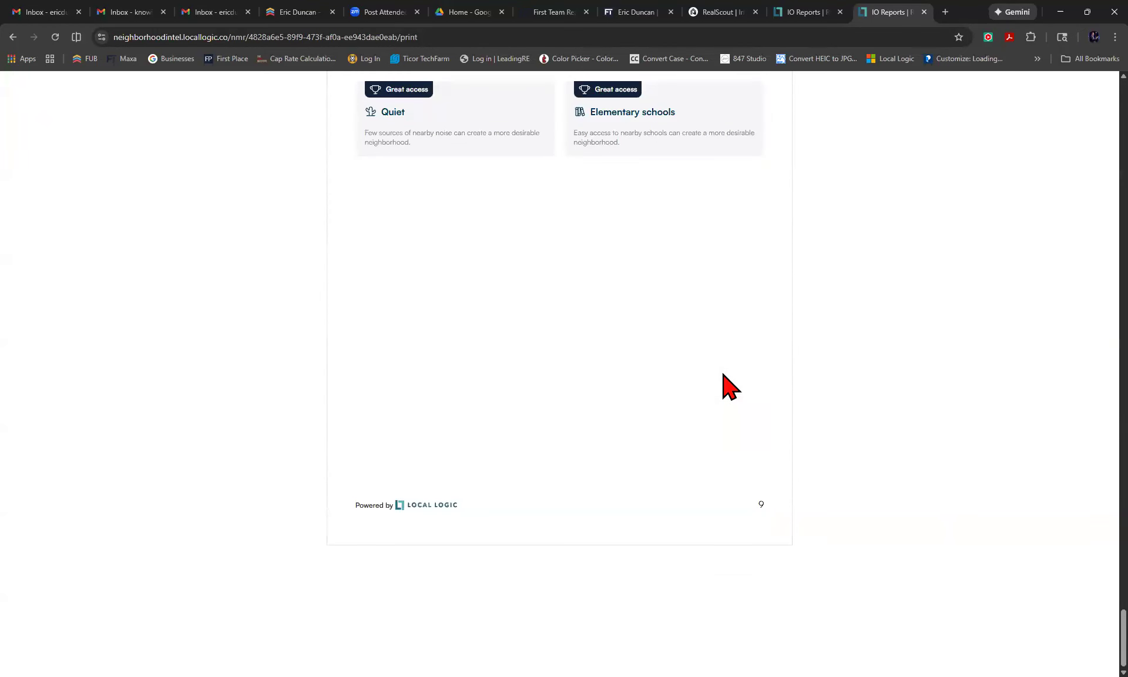
{"action": "scroll", "coordinate": [731, 386], "scroll_direction": "up", "scroll_amount": 20}
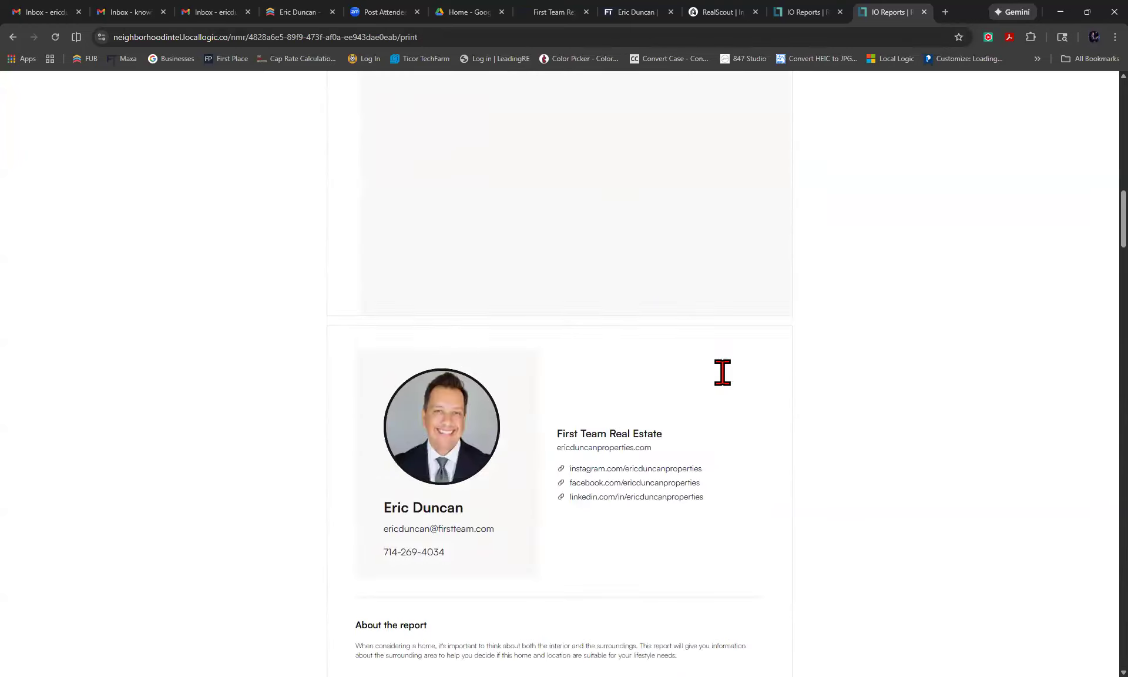
{"action": "scroll", "coordinate": [732, 386], "scroll_direction": "up", "scroll_amount": 4}
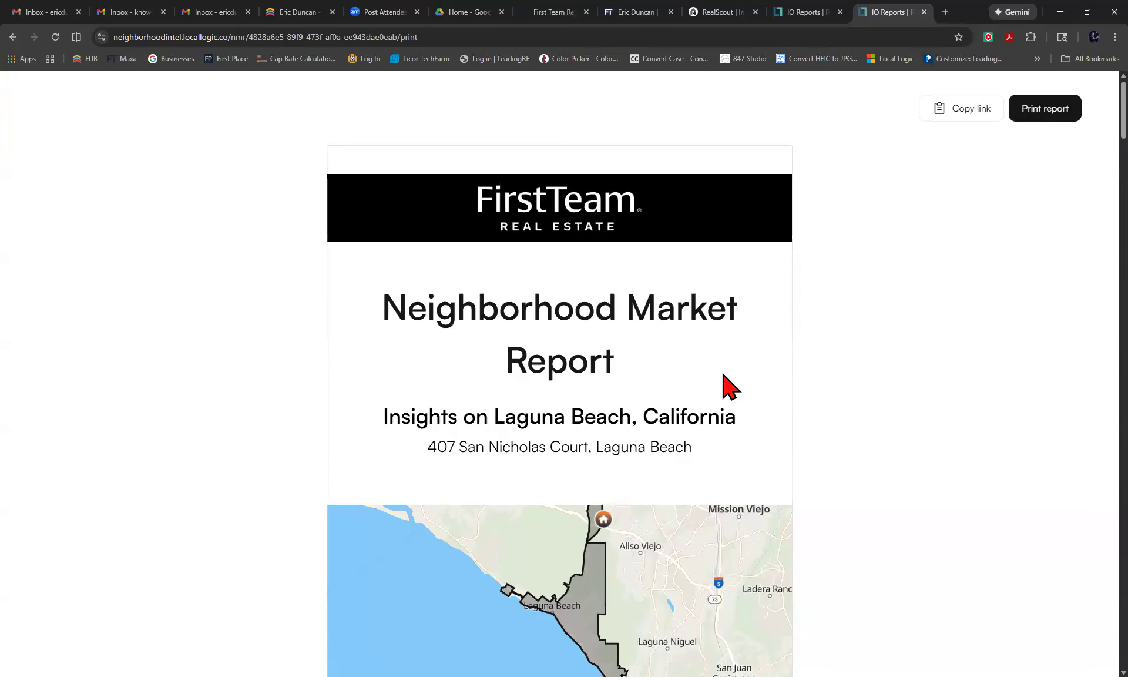
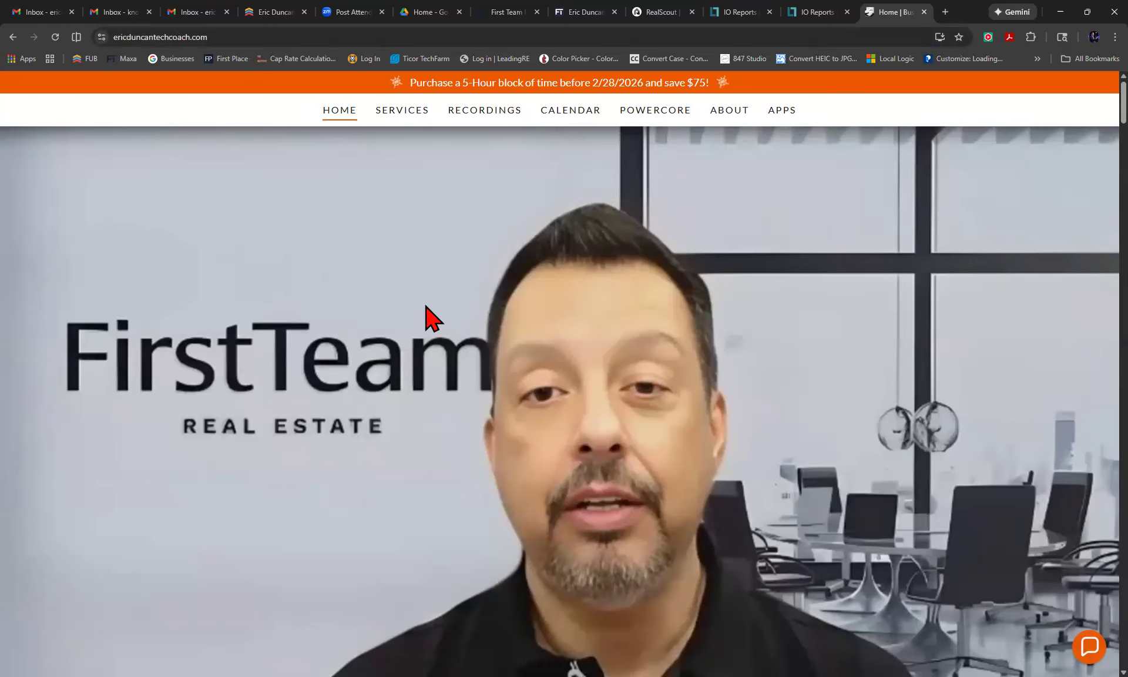
Browse the FT Tech Training Drive folder via Recordings, then load ericduncantechcoach.com in that tab.
{"action": "left_click", "coordinate": [479, 112]}
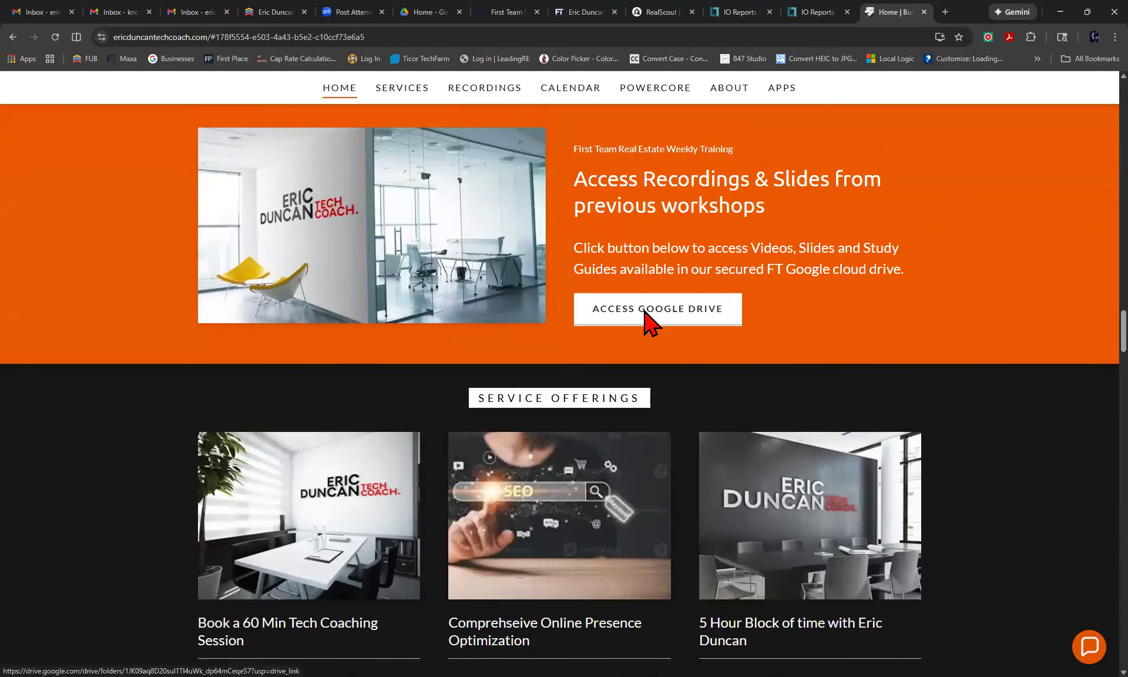
{"action": "left_click", "coordinate": [651, 323]}
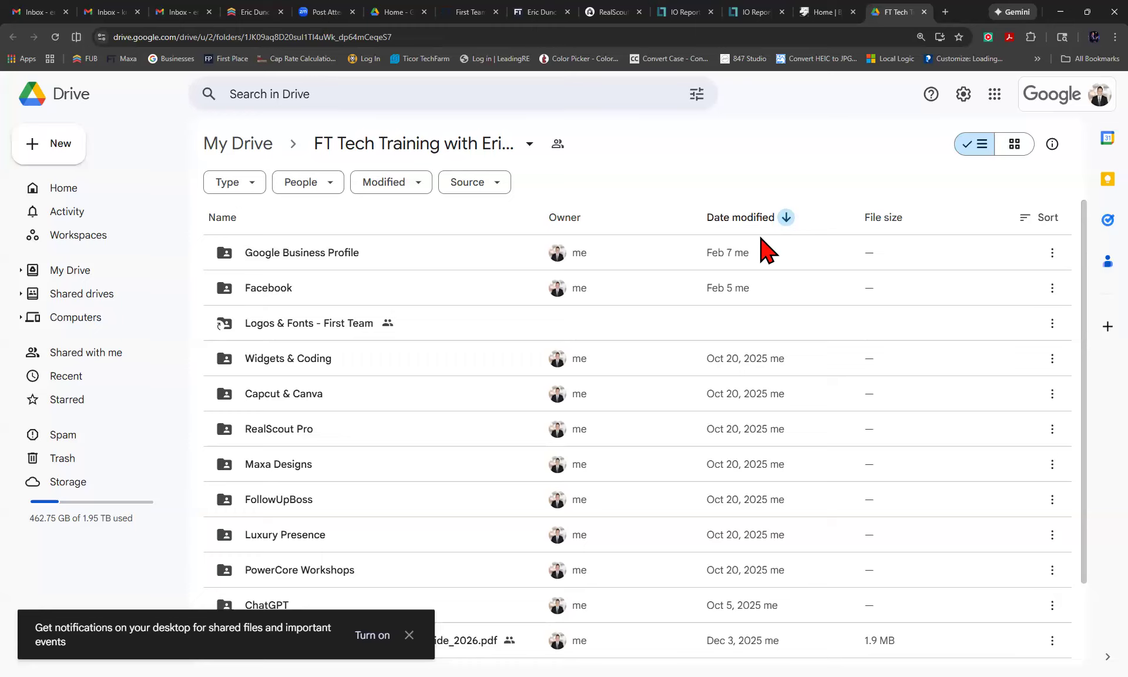
{"action": "left_click", "coordinate": [398, 35]}
{"action": "type", "text": "eric"}
{"action": "key", "text": "Return"}
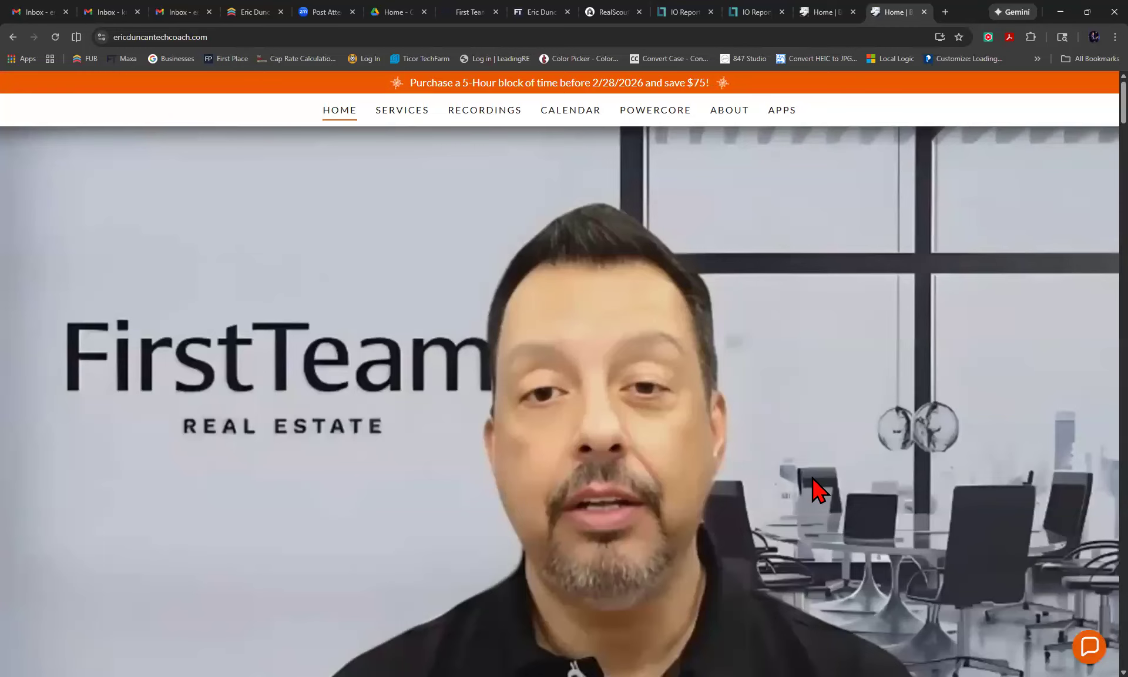
Scroll the homepage down to the Weekly Tech Training Zoom times and RealScout Winter Release 2026 video.
{"action": "scroll", "coordinate": [818, 491], "scroll_direction": "down", "scroll_amount": 10}
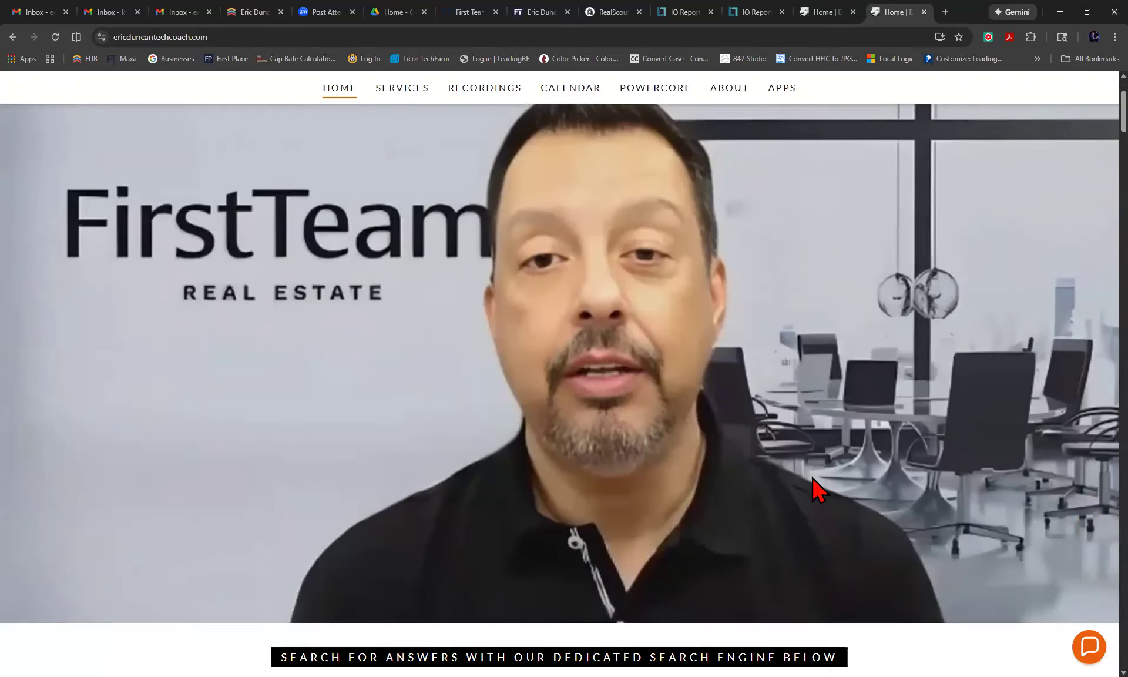
{"action": "scroll", "coordinate": [814, 470], "scroll_direction": "down", "scroll_amount": 4}
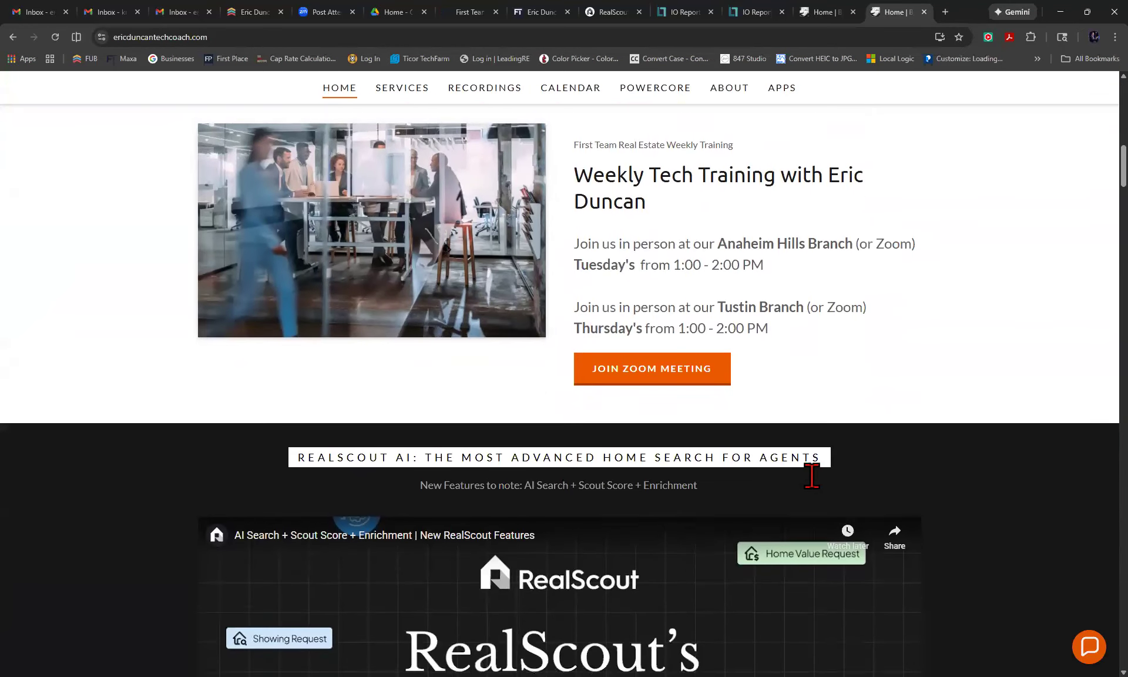
{"action": "scroll", "coordinate": [799, 476], "scroll_direction": "up", "scroll_amount": 2}
{"action": "scroll", "coordinate": [805, 457], "scroll_direction": "up", "scroll_amount": 2}
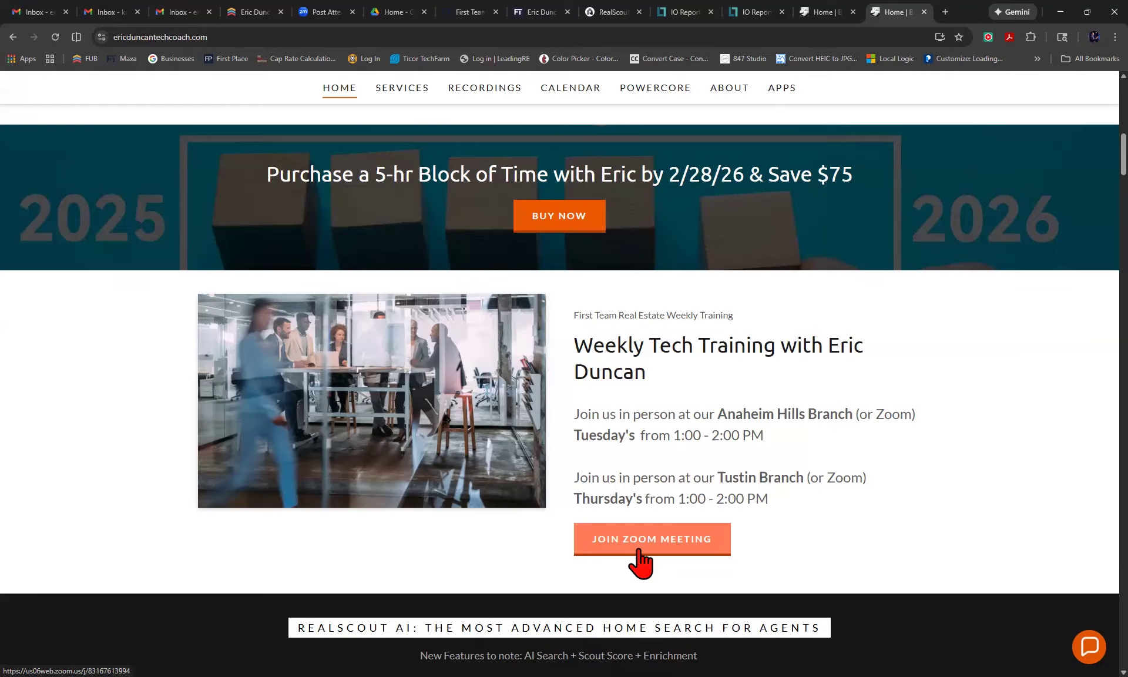
{"action": "scroll", "coordinate": [640, 561], "scroll_direction": "down", "scroll_amount": 5}
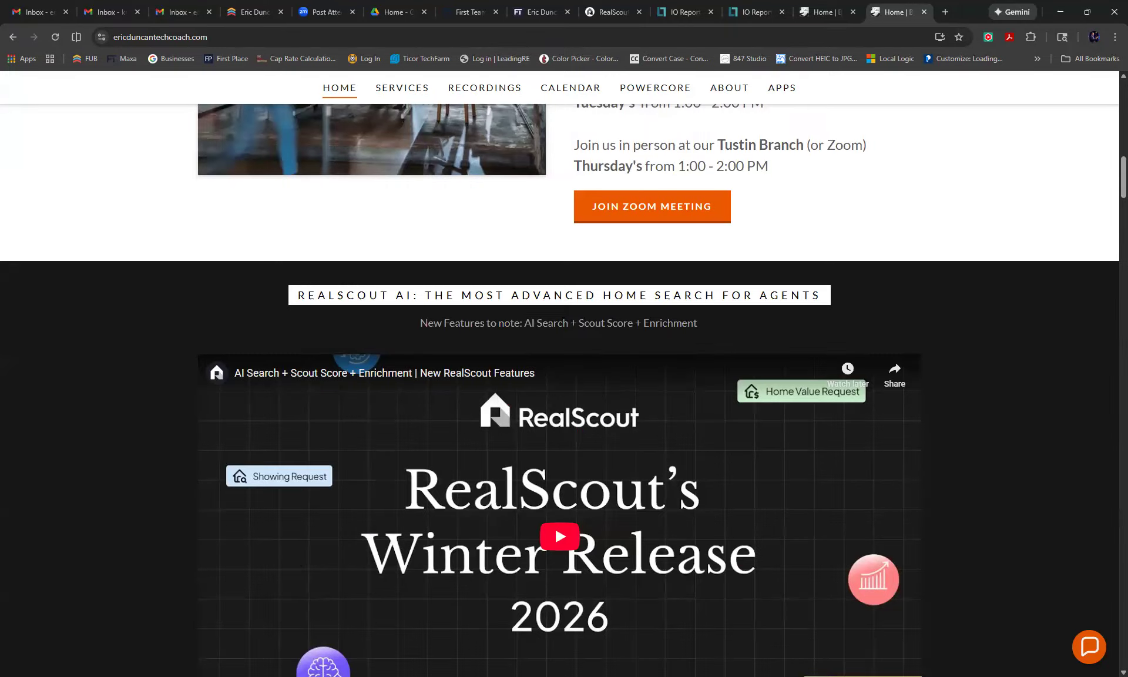
{"action": "scroll", "coordinate": [614, 532], "scroll_direction": "down", "scroll_amount": 1}
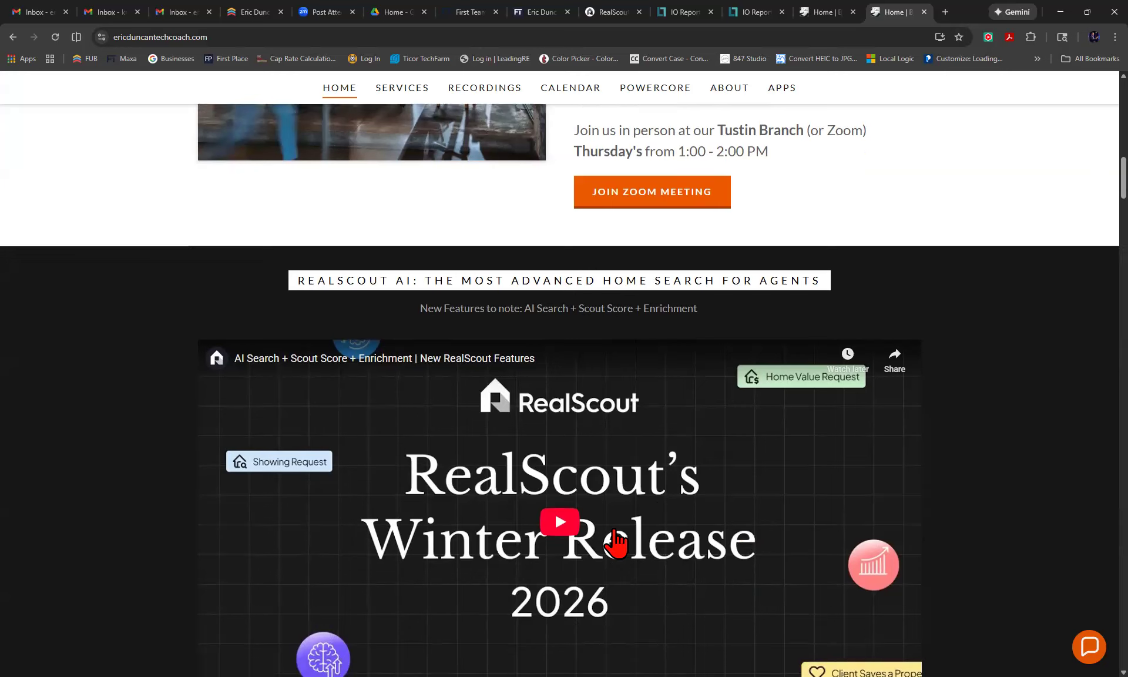
{"action": "scroll", "coordinate": [615, 544], "scroll_direction": "down", "scroll_amount": 1}
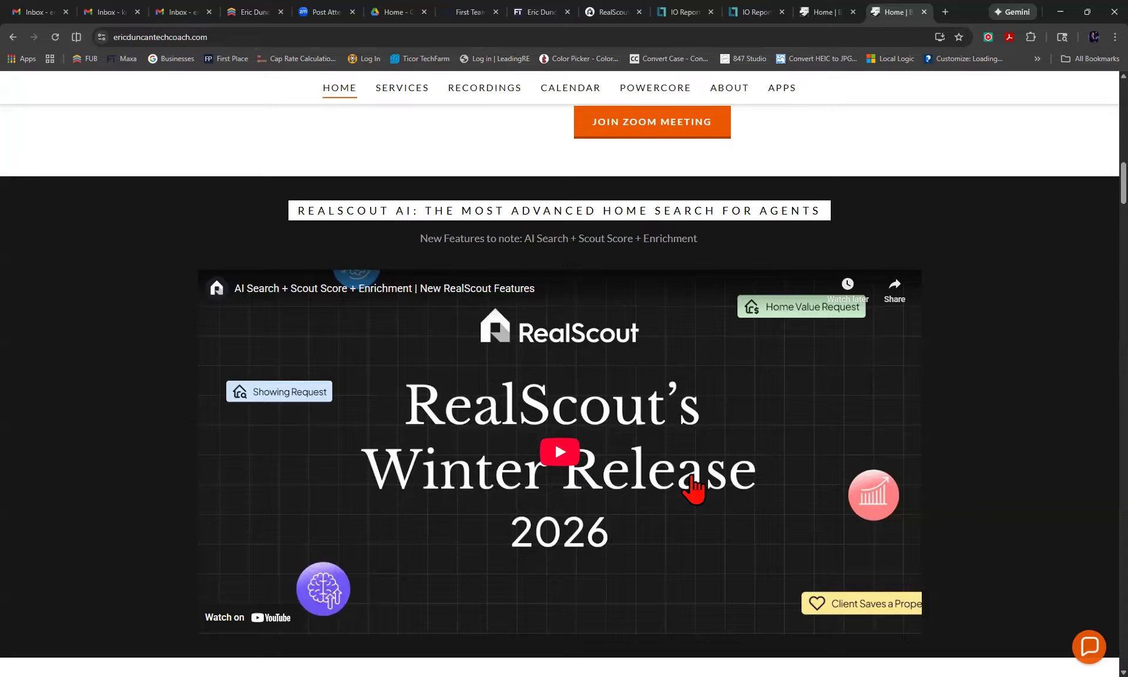
Scroll through the Instagram posts and 2026 Training Schedule, then return to the page top.
{"action": "scroll", "coordinate": [694, 488], "scroll_direction": "down", "scroll_amount": 7}
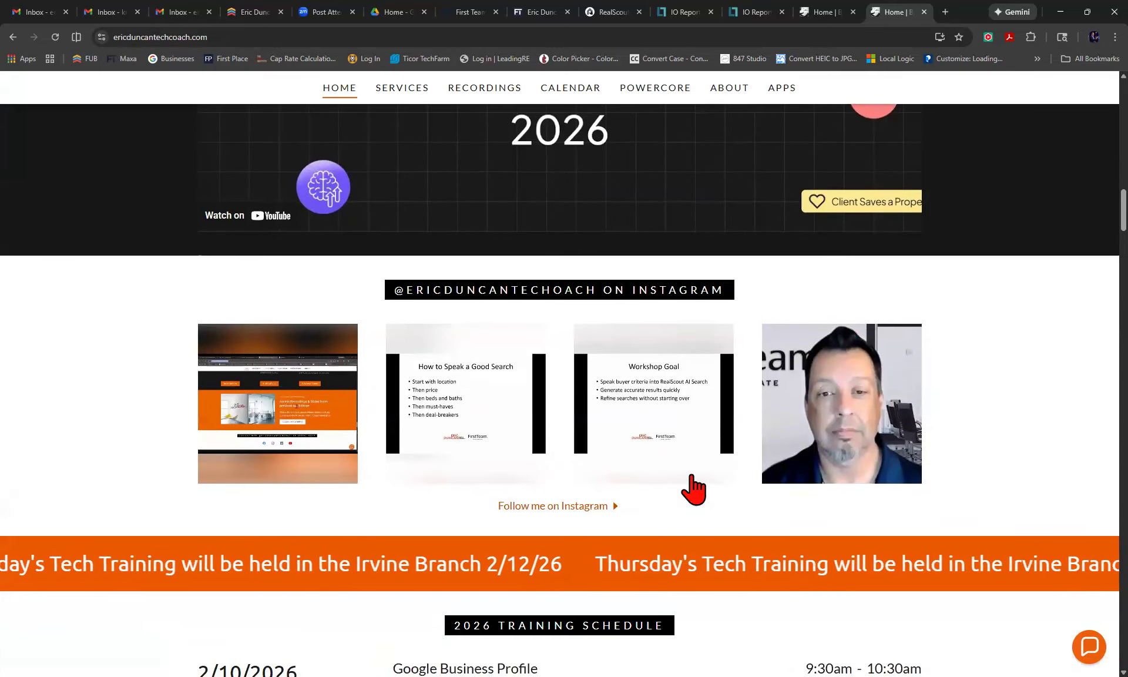
{"action": "scroll", "coordinate": [694, 487], "scroll_direction": "down", "scroll_amount": 7}
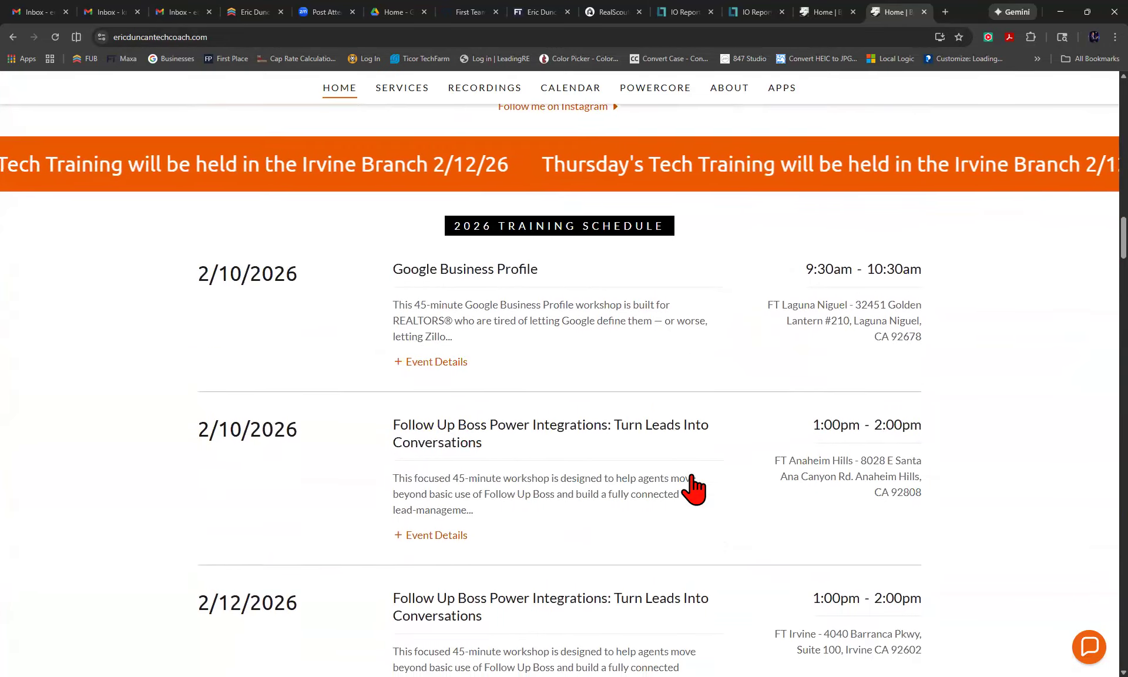
{"action": "scroll", "coordinate": [694, 487], "scroll_direction": "down", "scroll_amount": 1}
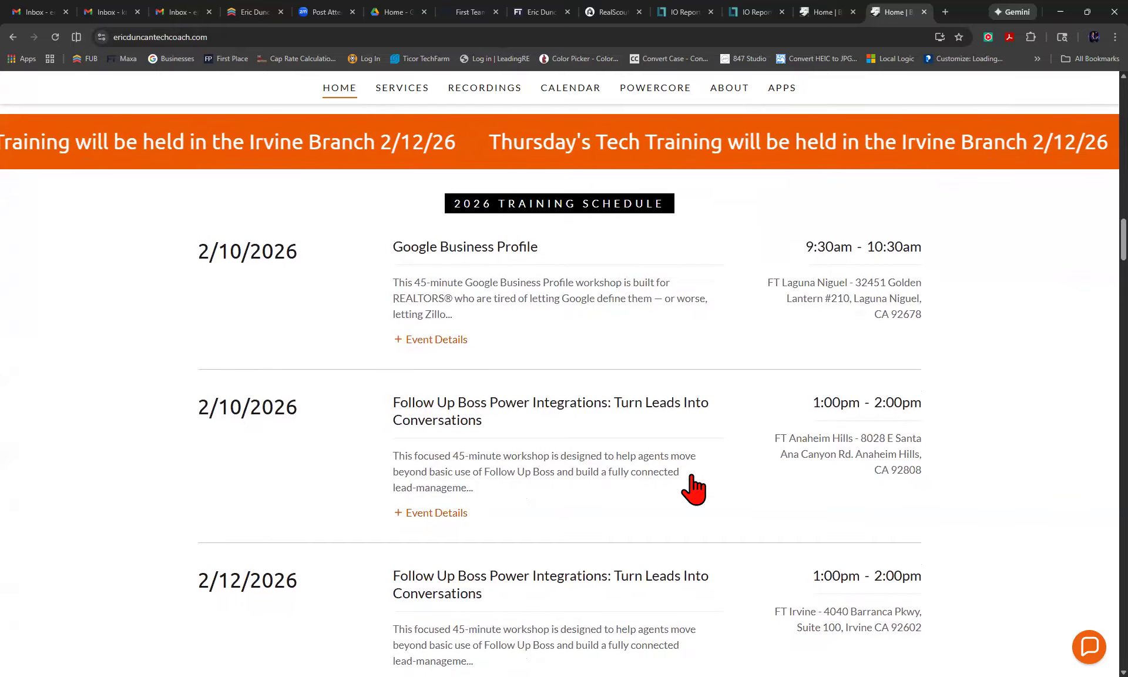
{"action": "scroll", "coordinate": [694, 488], "scroll_direction": "down", "scroll_amount": 3}
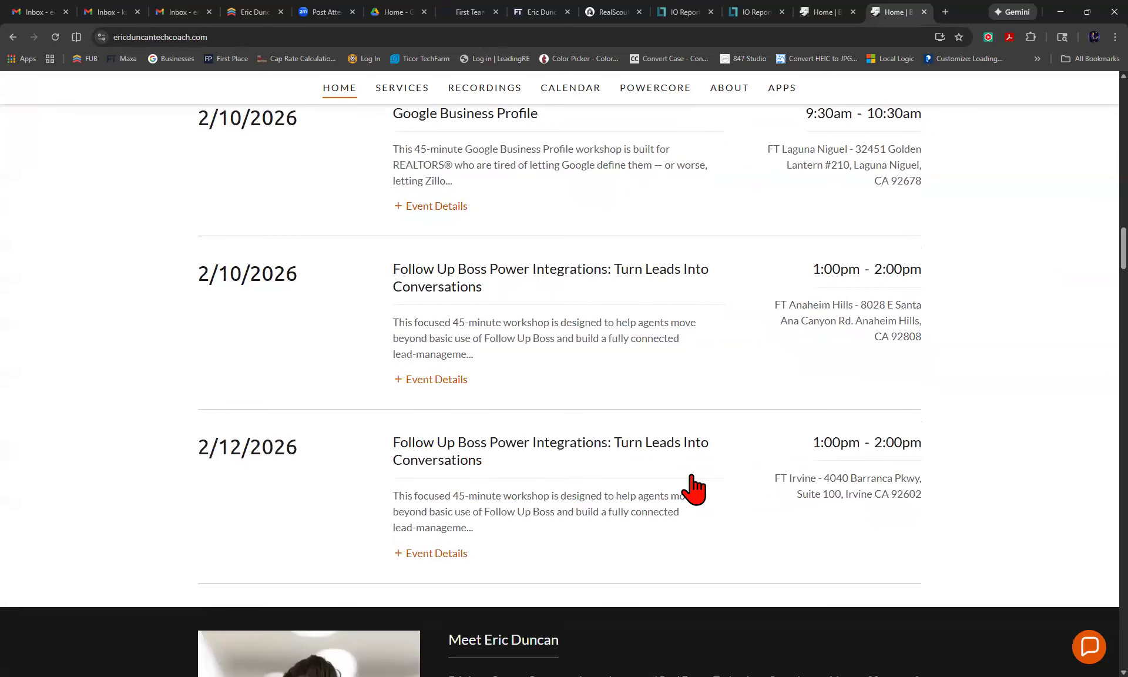
{"action": "scroll", "coordinate": [694, 488], "scroll_direction": "up", "scroll_amount": 20}
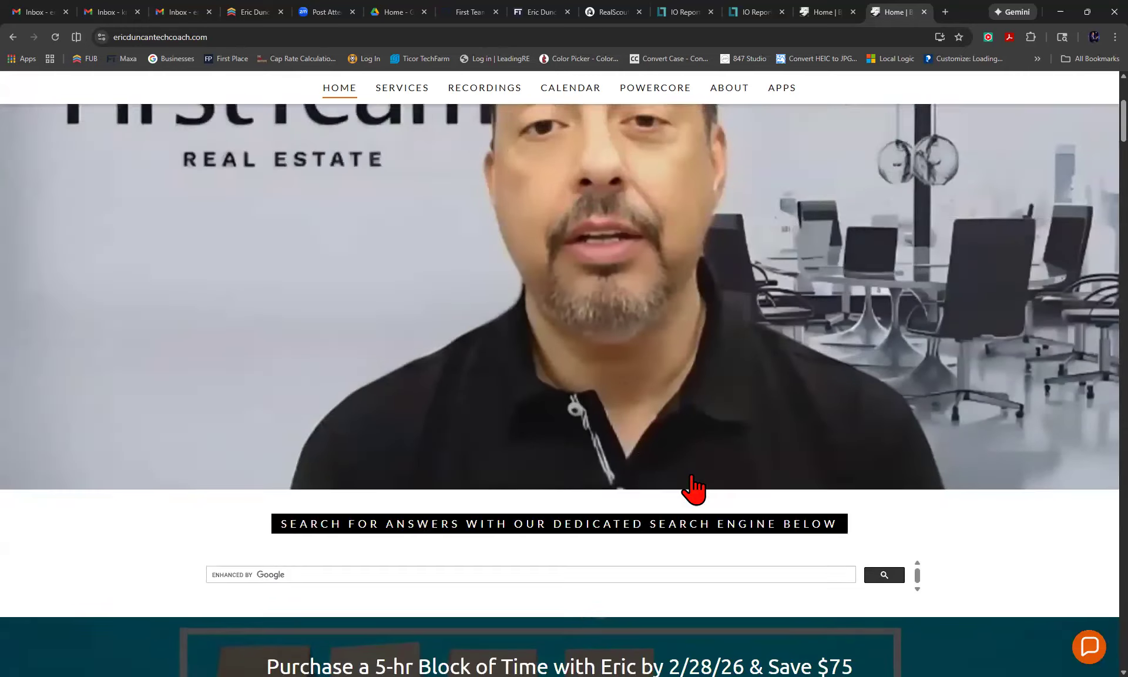
{"action": "scroll", "coordinate": [694, 487], "scroll_direction": "up", "scroll_amount": 5}
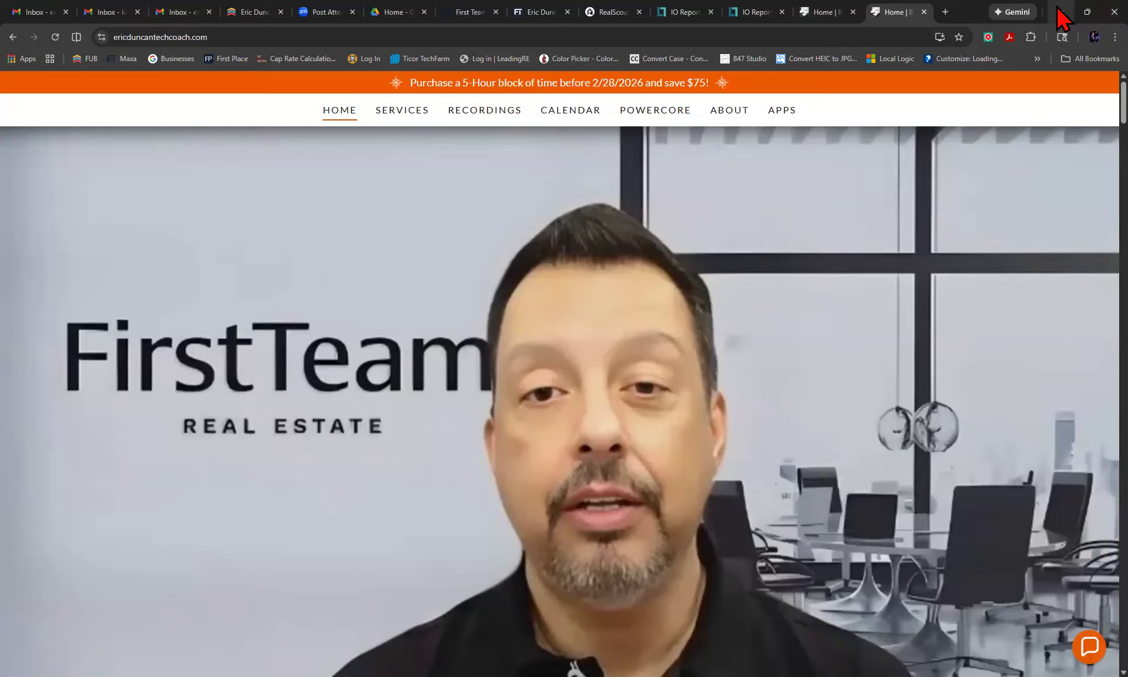
Review the Tustin January Market Update flyer in Maxa Designs, then close the browser despite unsaved changes.
{"action": "left_click", "coordinate": [1115, 11]}
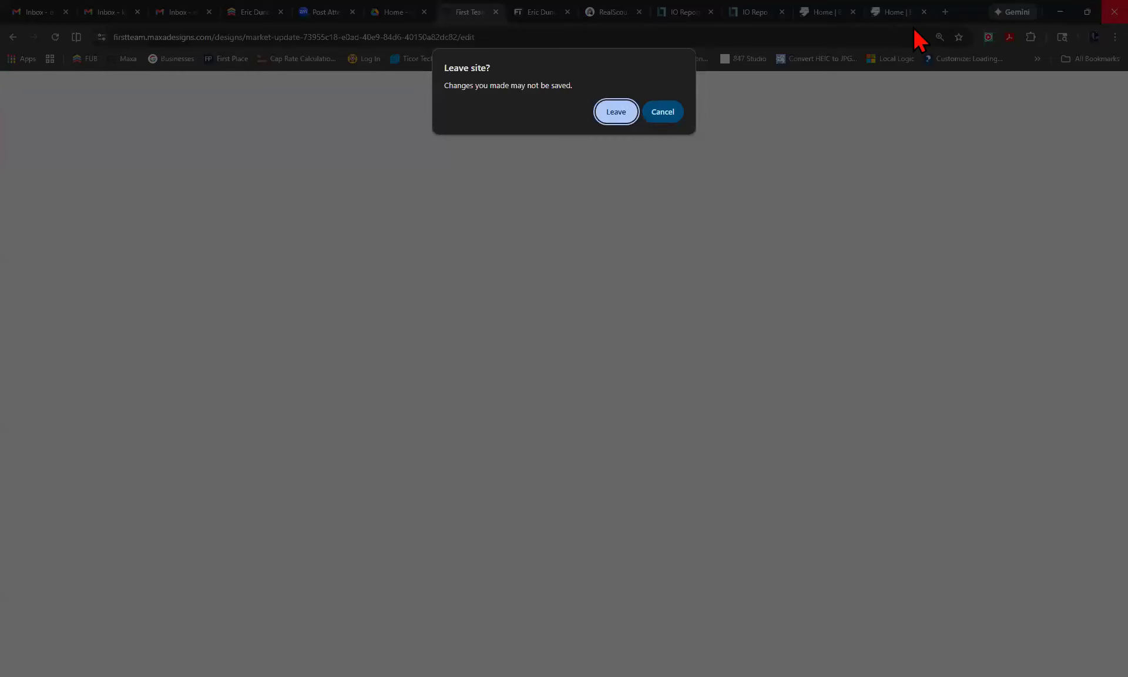
{"action": "left_click", "coordinate": [671, 104]}
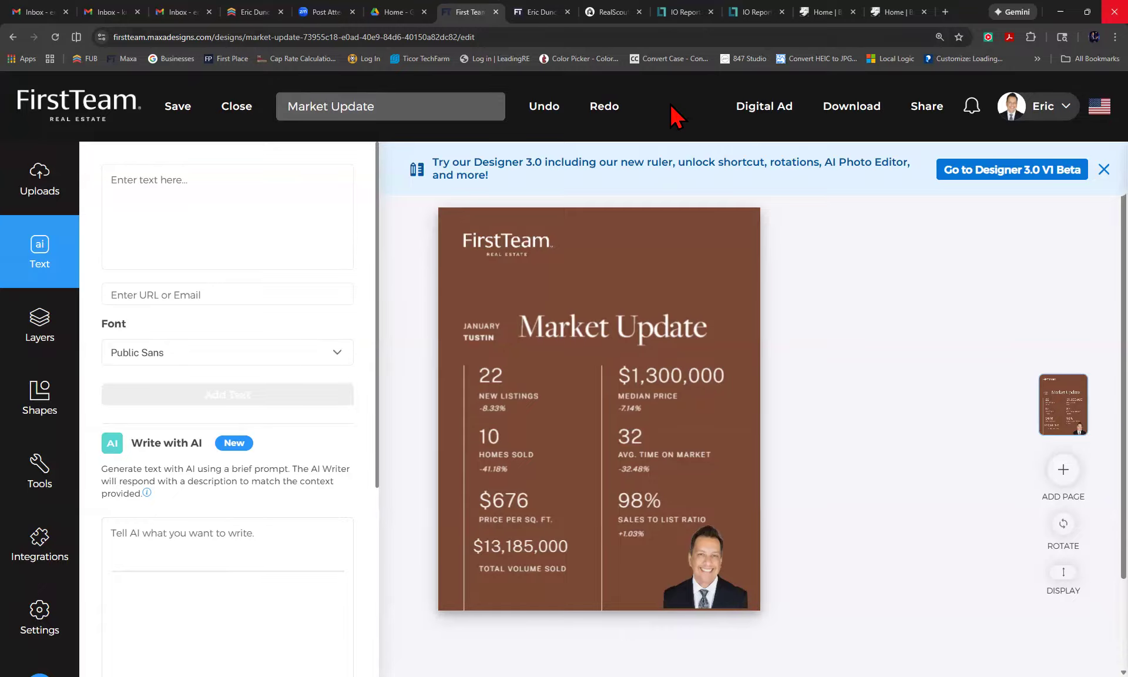
{"action": "left_click", "coordinate": [1086, 15]}
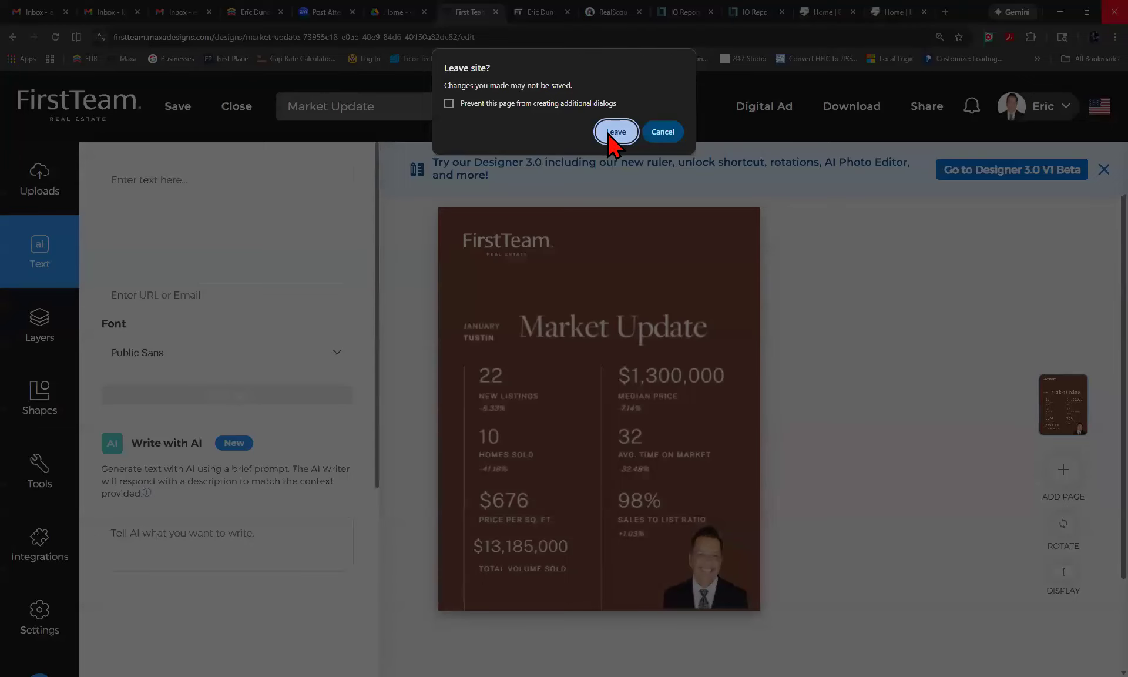
{"action": "left_click", "coordinate": [612, 133]}
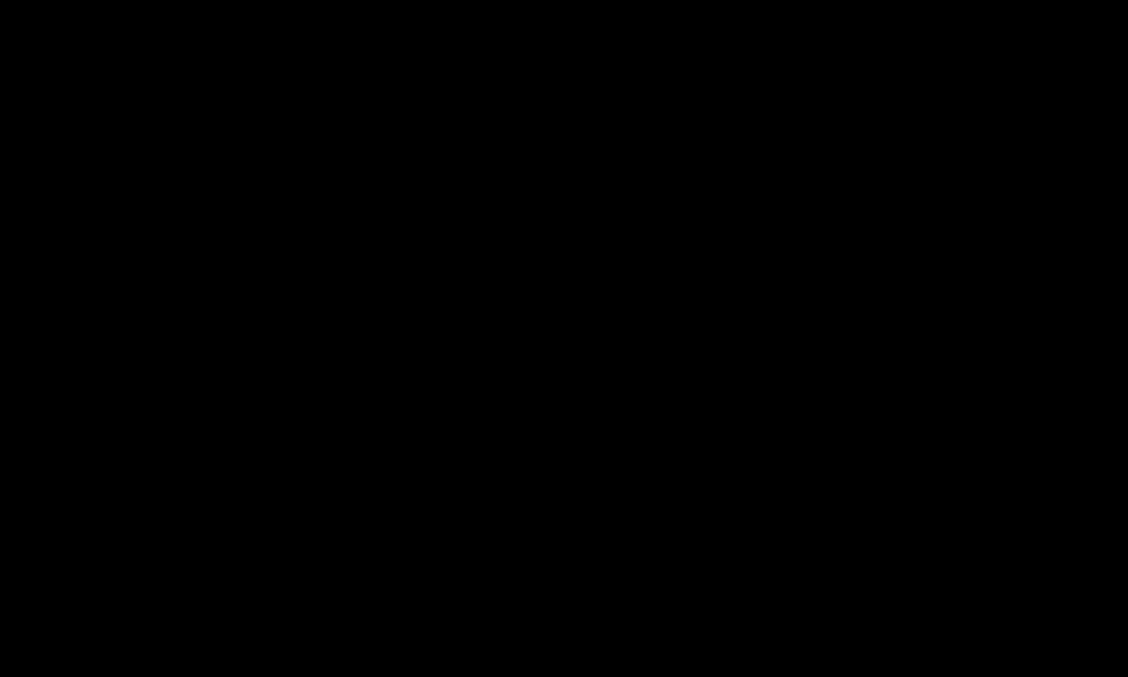